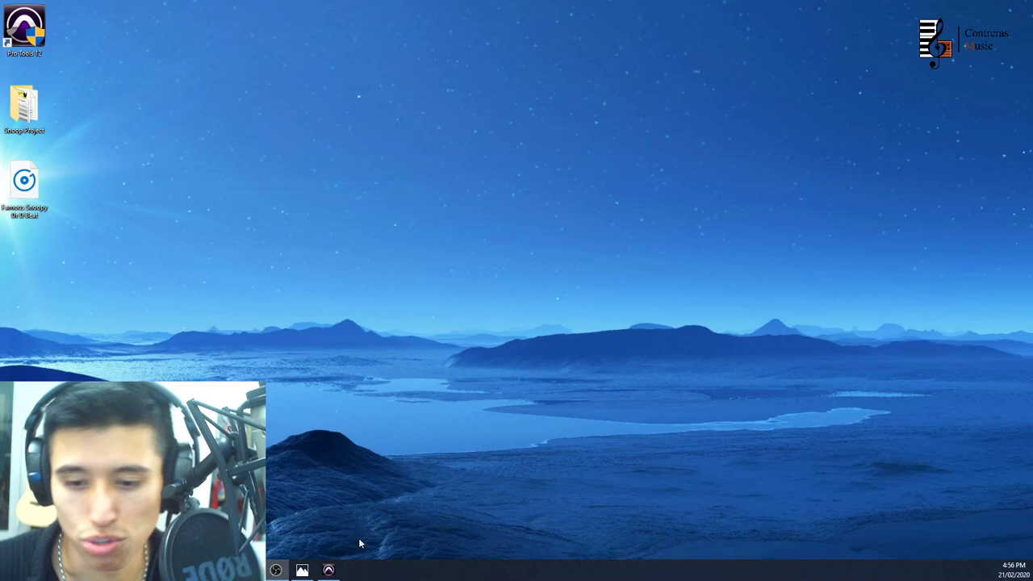
- Switch to Pro Tools and start a new session named "MIDI Snoopy Dr Dre Contreras Freshness!"
{"action": "left_click", "coordinate": [329, 570]}
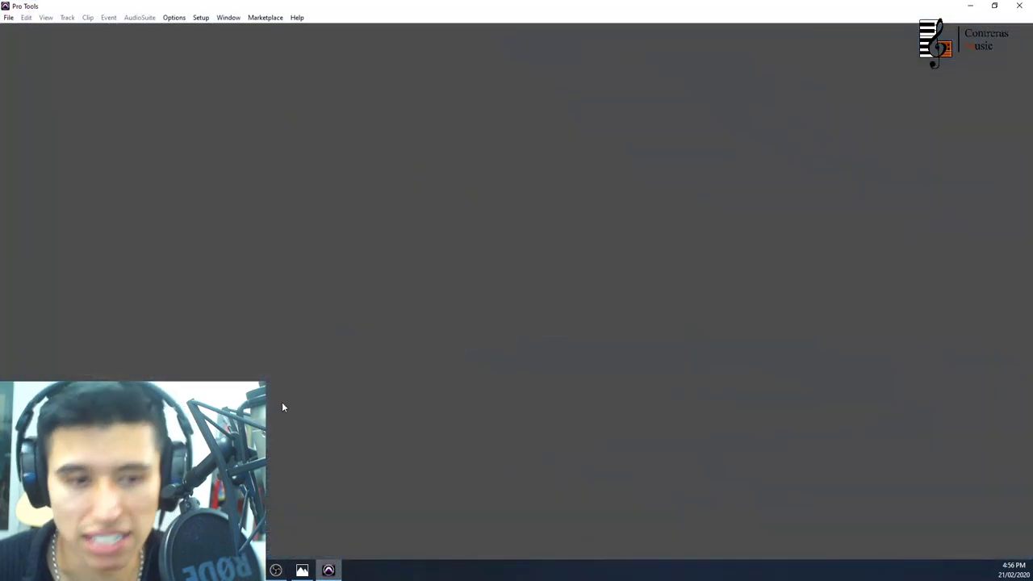
{"action": "left_click", "coordinate": [8, 17]}
{"action": "left_click", "coordinate": [36, 30]}
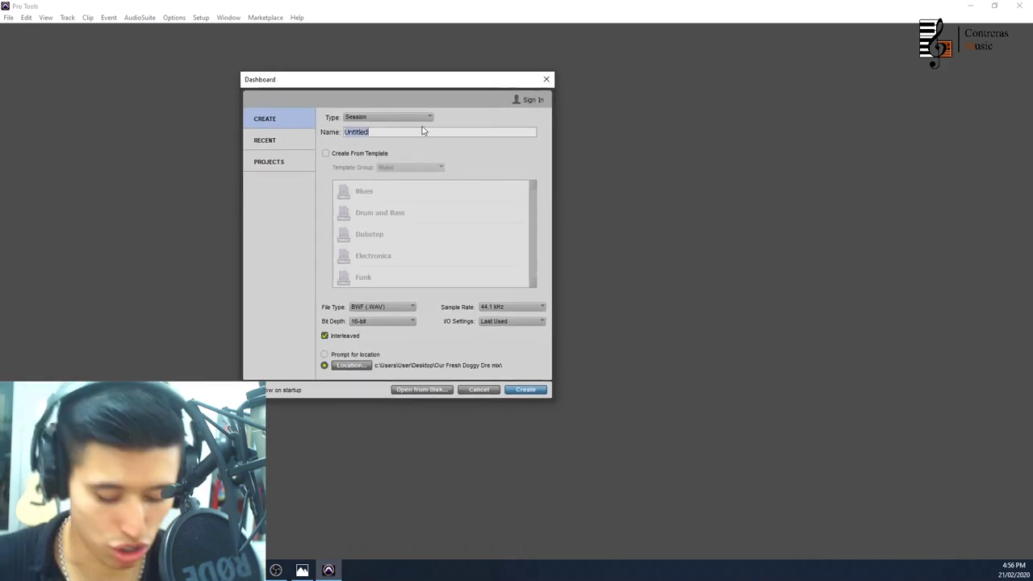
{"action": "type", "text": "MIDI"}
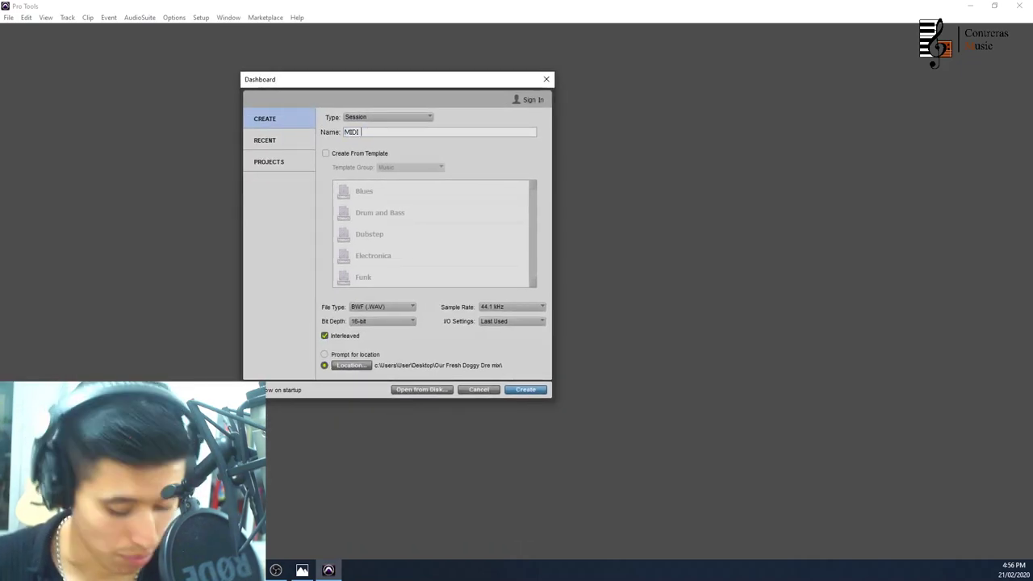
{"action": "type", "text": " Snoopy Dr Dre Contreras Freshness!"}
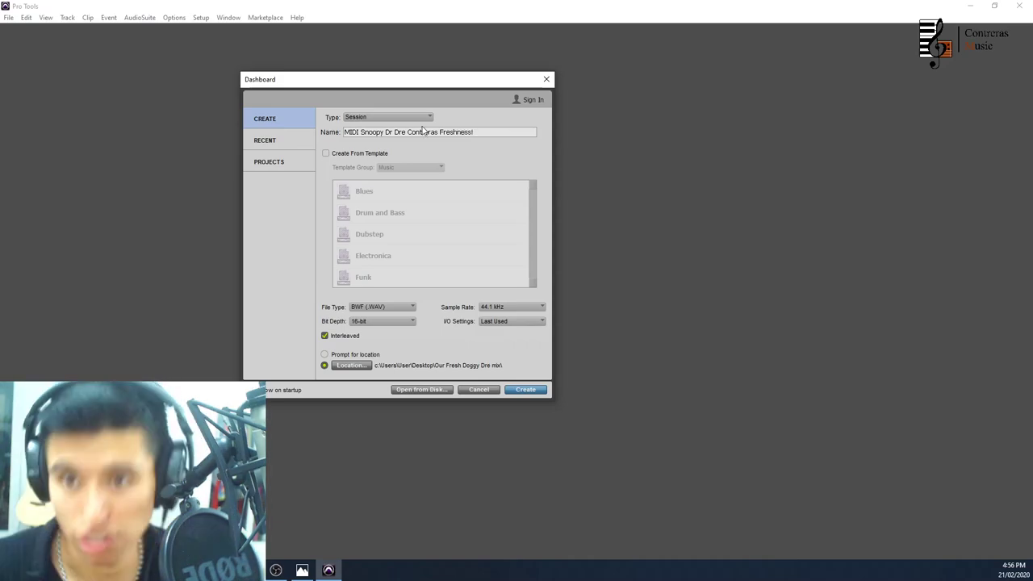
- Choose the desktop folder "Our Fresh Doggy Dre mix" as the new session's save location
{"action": "left_click", "coordinate": [351, 366]}
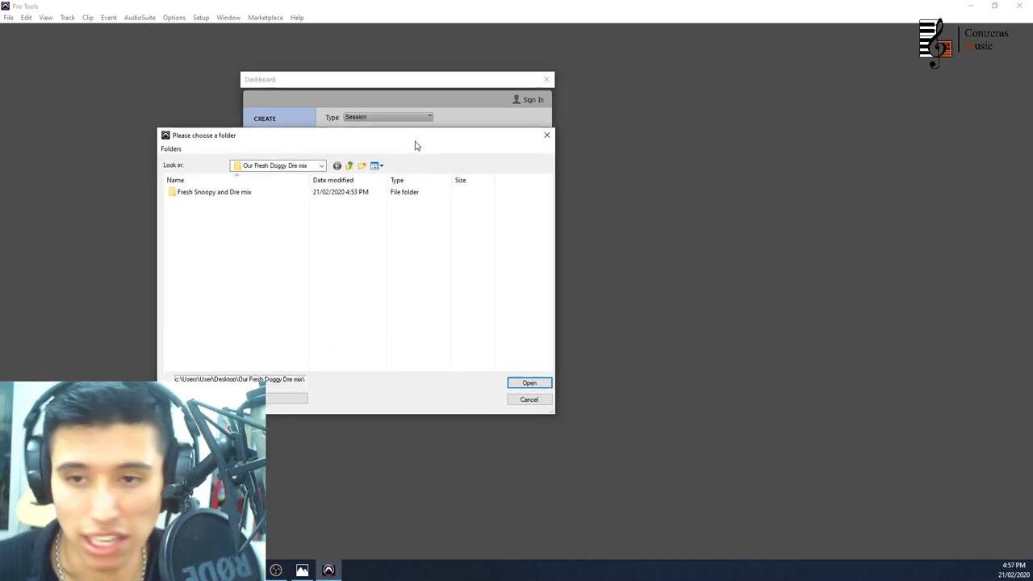
{"action": "left_click", "coordinate": [320, 166]}
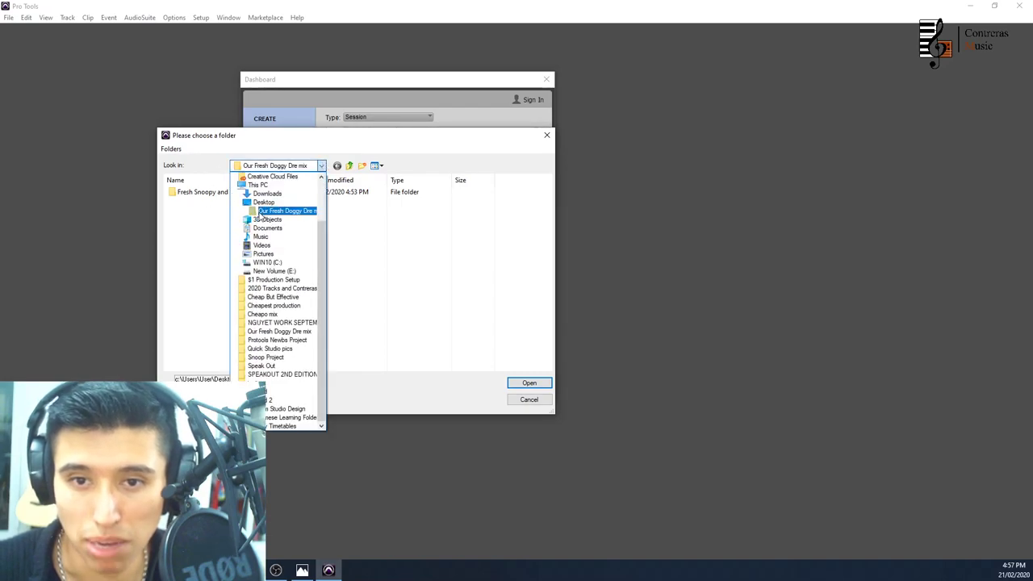
{"action": "left_click", "coordinate": [261, 212]}
{"action": "left_click", "coordinate": [234, 199]}
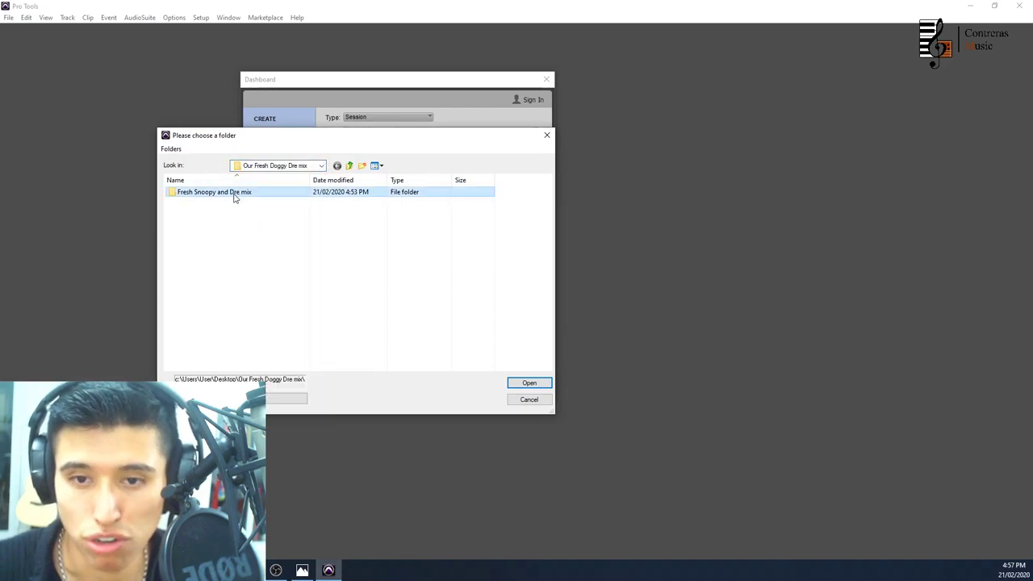
{"action": "left_click", "coordinate": [278, 398]}
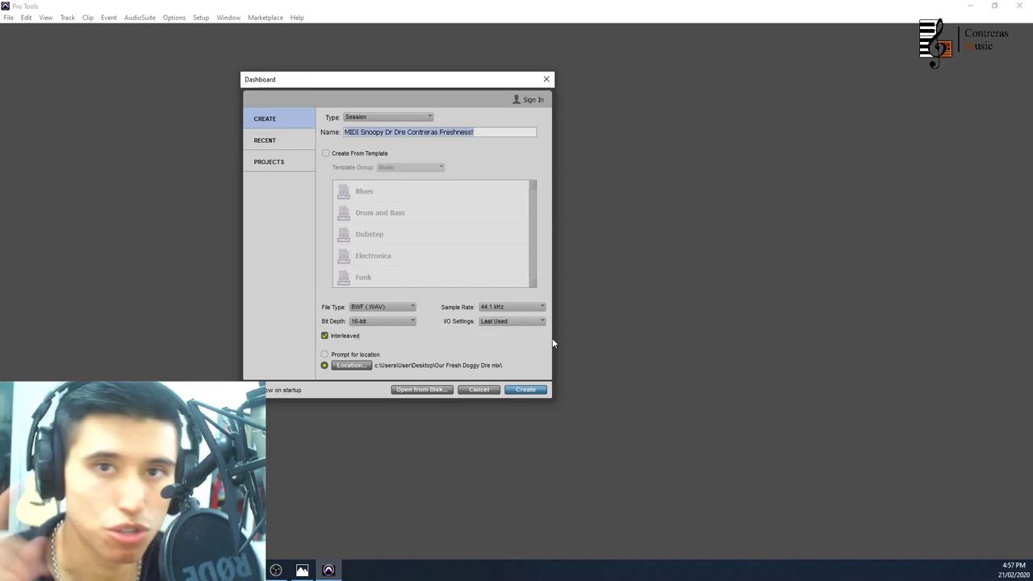
- Create the session with the Interleaved option enabled
{"action": "left_click", "coordinate": [325, 337]}
{"action": "left_click", "coordinate": [325, 336]}
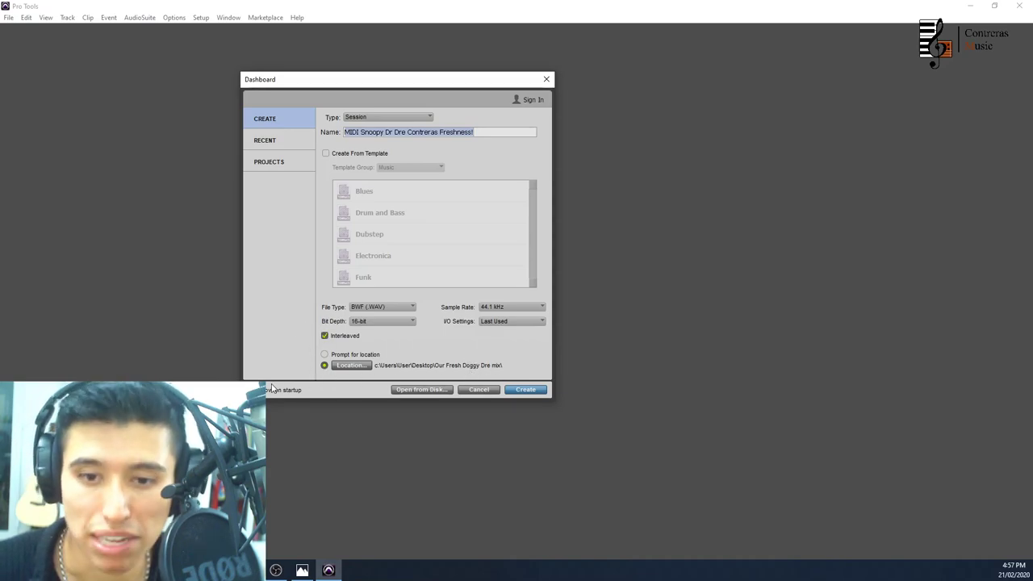
{"action": "left_click", "coordinate": [525, 389]}
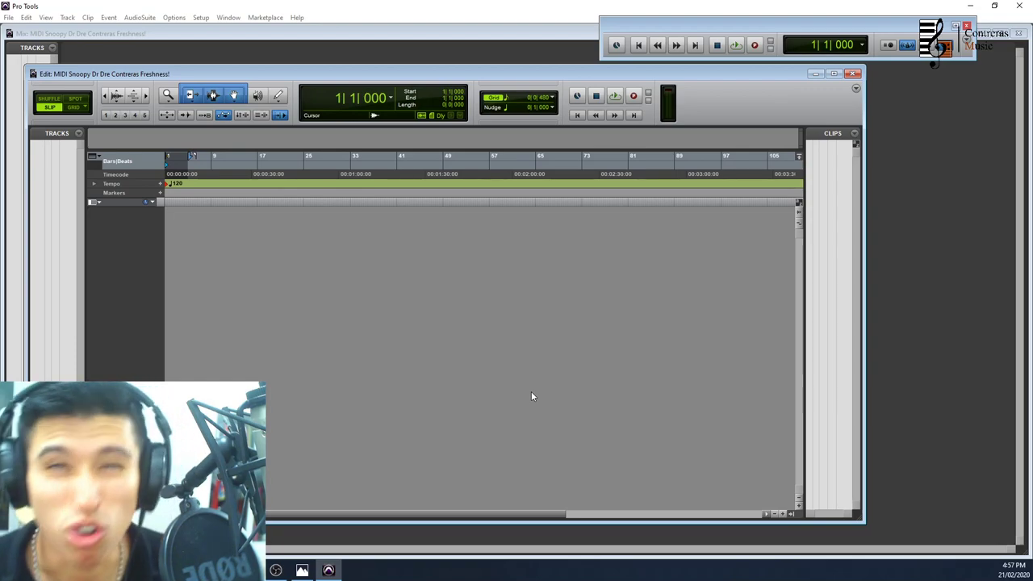
- Narrow the Mix and Edit windows and arrange them side by side, with the Mix window before the Edit window
{"action": "left_click_drag", "start_coordinate": [507, 74], "coordinate": [619, 62]}
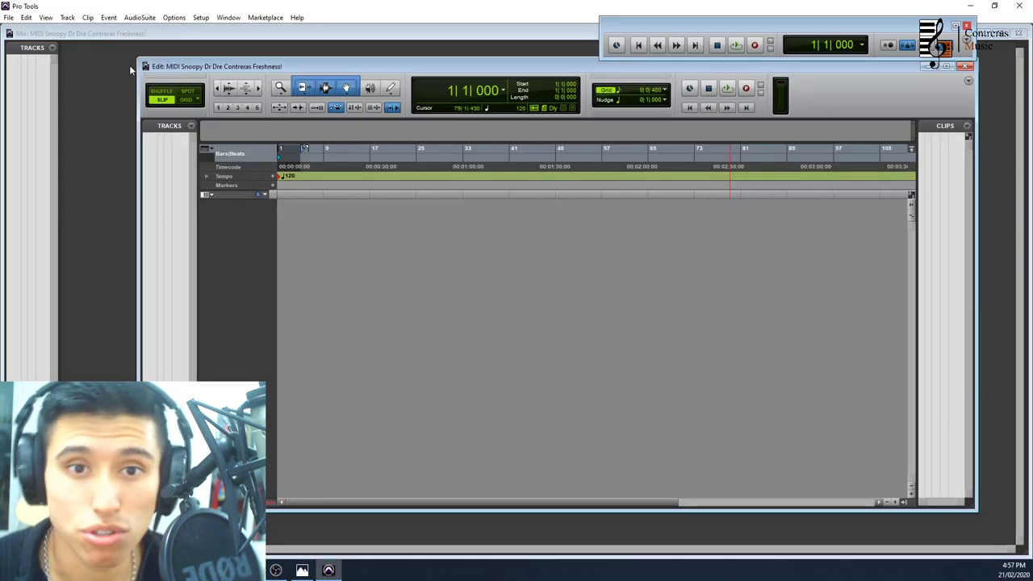
{"action": "left_click_drag", "start_coordinate": [144, 33], "coordinate": [246, 73]}
{"action": "left_click_drag", "start_coordinate": [103, 137], "coordinate": [797, 115]}
{"action": "left_click_drag", "start_coordinate": [876, 76], "coordinate": [127, 48]}
{"action": "left_click_drag", "start_coordinate": [6, 96], "coordinate": [89, 96]}
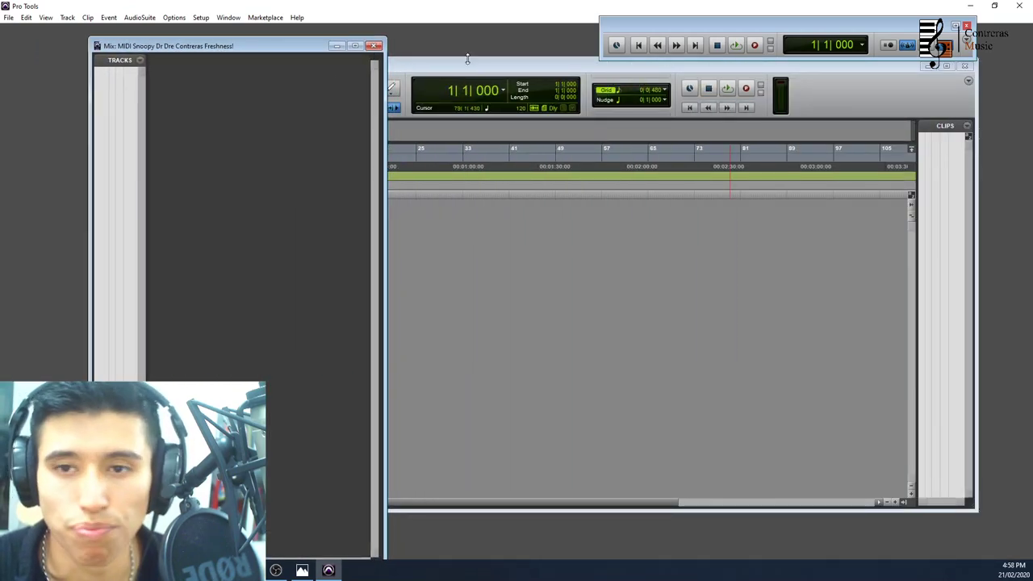
{"action": "double_click", "coordinate": [491, 62]}
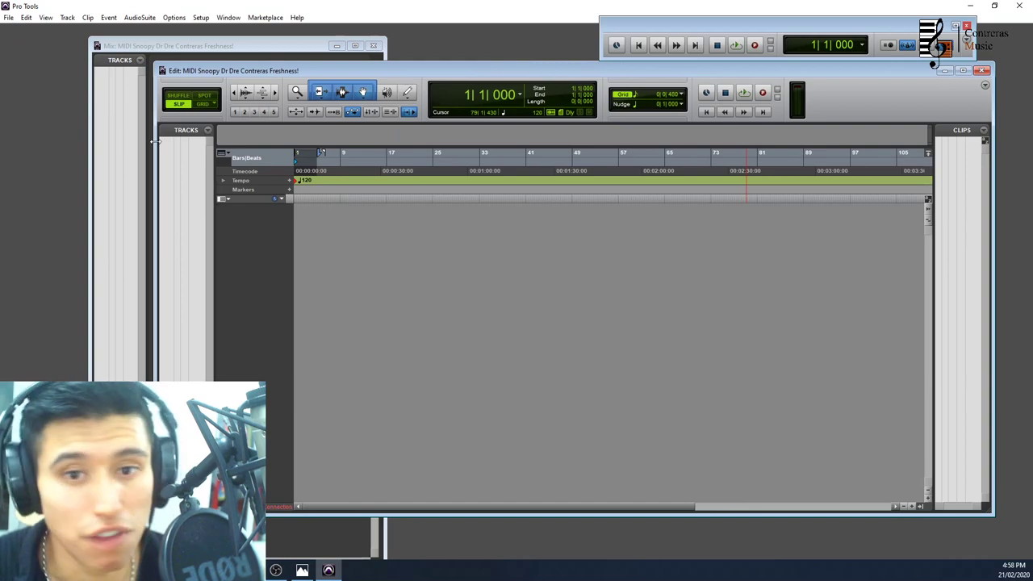
{"action": "left_click_drag", "start_coordinate": [156, 141], "coordinate": [388, 139]}
{"action": "left_click_drag", "start_coordinate": [266, 46], "coordinate": [183, 60]}
{"action": "left_click_drag", "start_coordinate": [525, 64], "coordinate": [446, 73]}
- Switch editing to Grid mode and move the timeline position to 29|2|480
{"action": "left_click", "coordinate": [354, 108]}
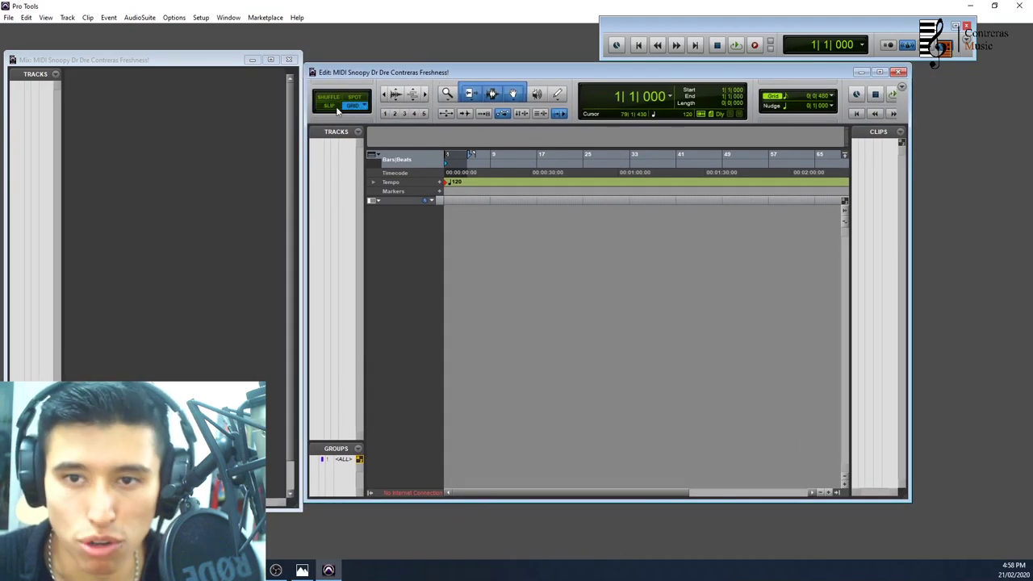
{"action": "left_click", "coordinate": [457, 163]}
{"action": "left_click", "coordinate": [500, 164]}
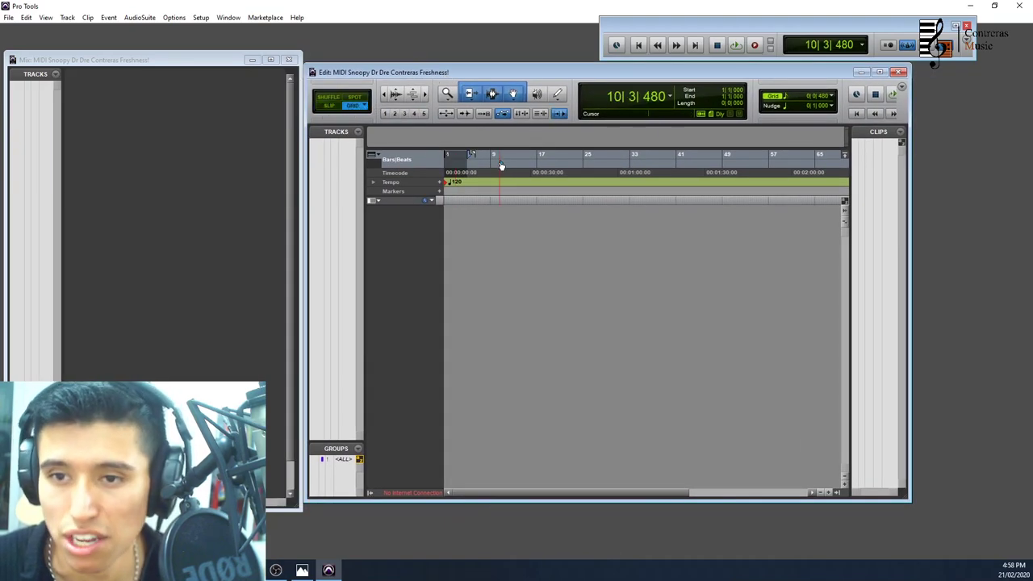
{"action": "left_click", "coordinate": [597, 166]}
{"action": "mouse_move", "coordinate": [597, 165]}
{"action": "left_mouse_down"}
{"action": "mouse_move", "coordinate": [648, 161]}
{"action": "mouse_move", "coordinate": [609, 161]}
{"action": "left_mouse_up"}
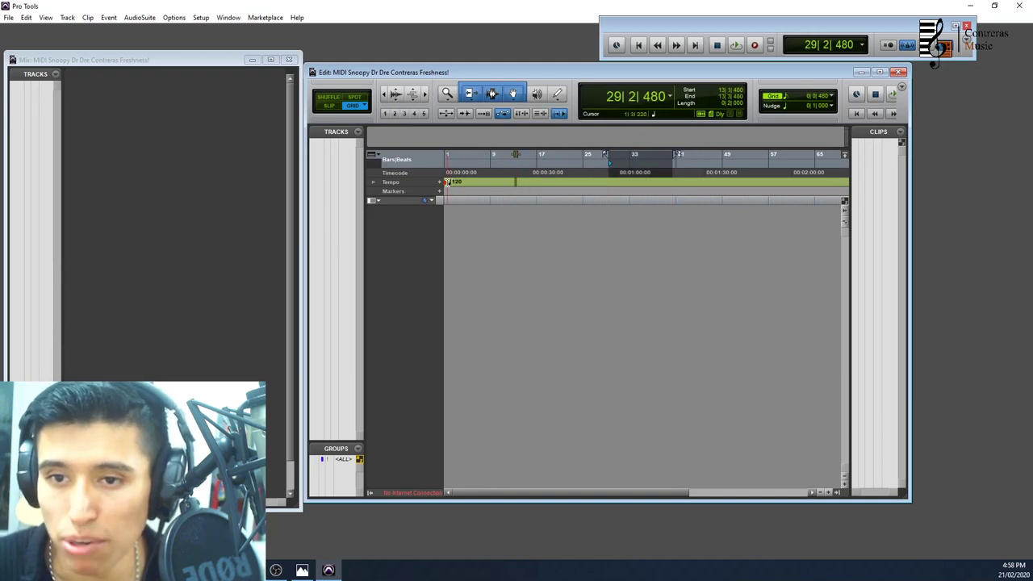
- Set the tempo at the start of the session to 95 BPM
{"action": "double_click", "coordinate": [448, 183]}
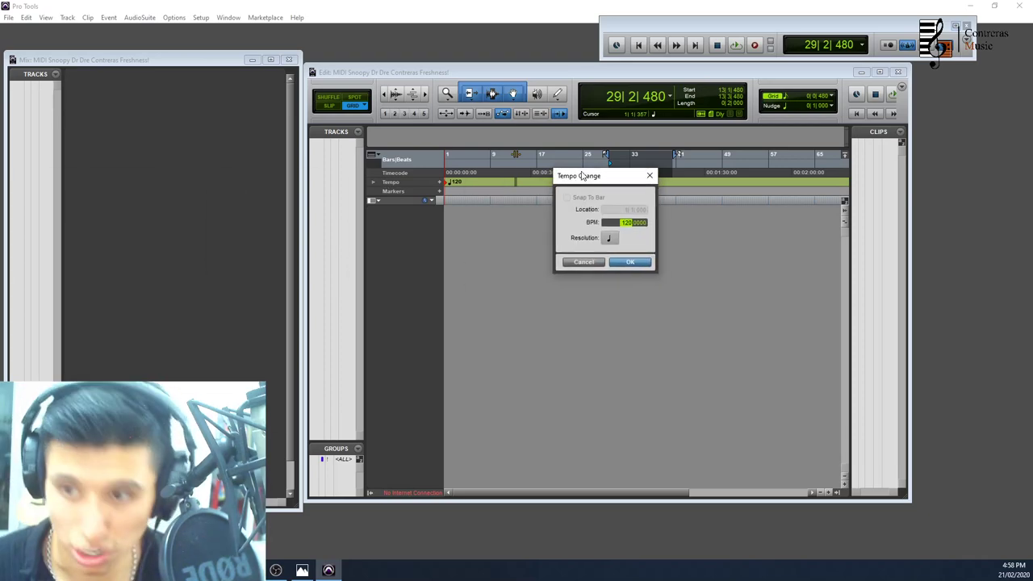
{"action": "key", "text": "Return"}
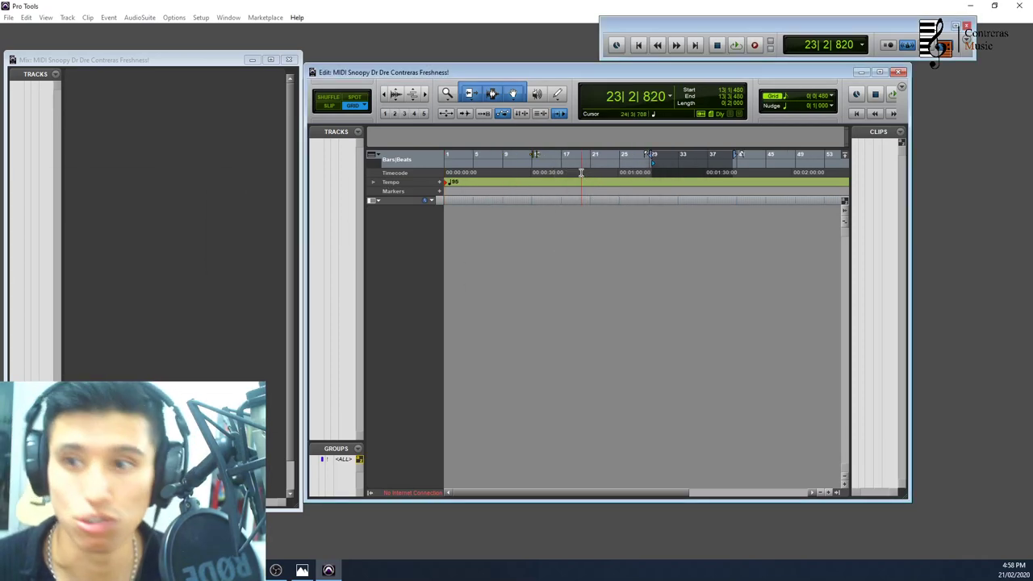
- Reposition the Transport and Edit windows so they do not overlap, and set the main counter to Bars|Beats
{"action": "left_click_drag", "start_coordinate": [794, 34], "coordinate": [607, 86]}
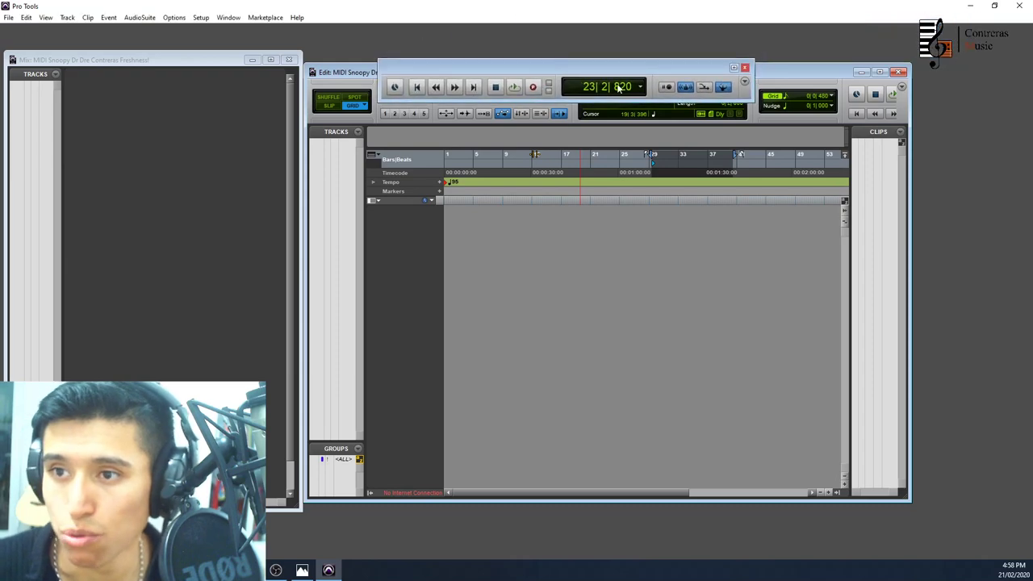
{"action": "left_click_drag", "start_coordinate": [689, 66], "coordinate": [887, 25]}
{"action": "left_click_drag", "start_coordinate": [783, 73], "coordinate": [721, 87]}
{"action": "left_click", "coordinate": [608, 109]}
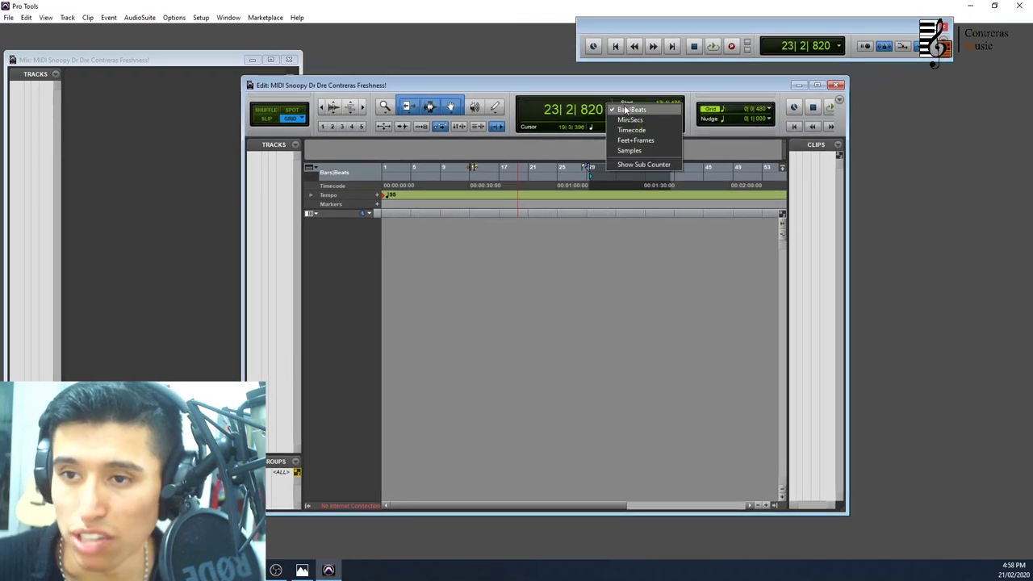
{"action": "left_click", "coordinate": [629, 106]}
- Add one new stereo Master Fader track
{"action": "key", "text": "ctrl+shift+n"}
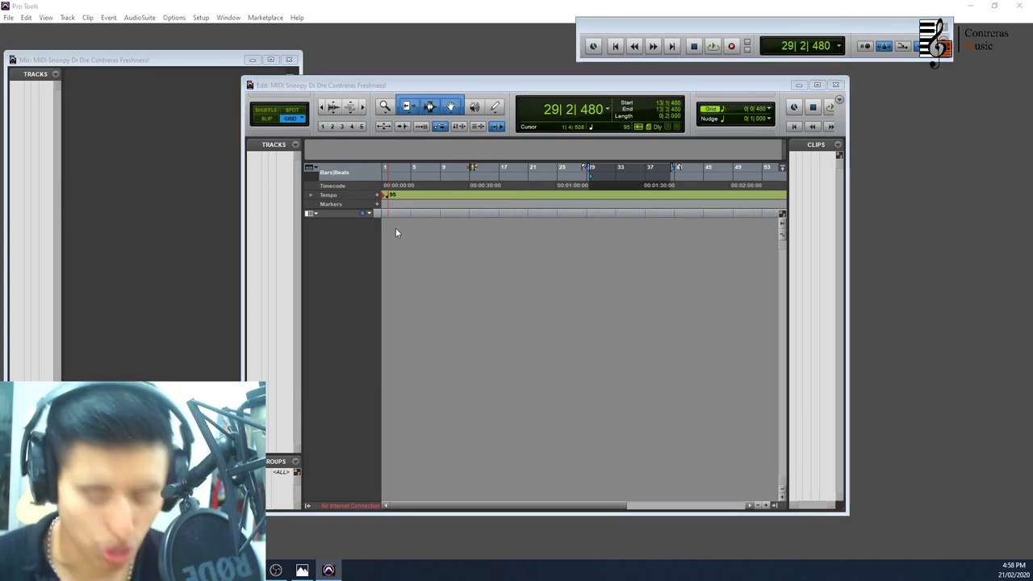
{"action": "key", "text": "ctrl+shift+n"}
{"action": "left_click", "coordinate": [327, 190]}
{"action": "left_click", "coordinate": [342, 205]}
{"action": "left_click", "coordinate": [399, 189]}
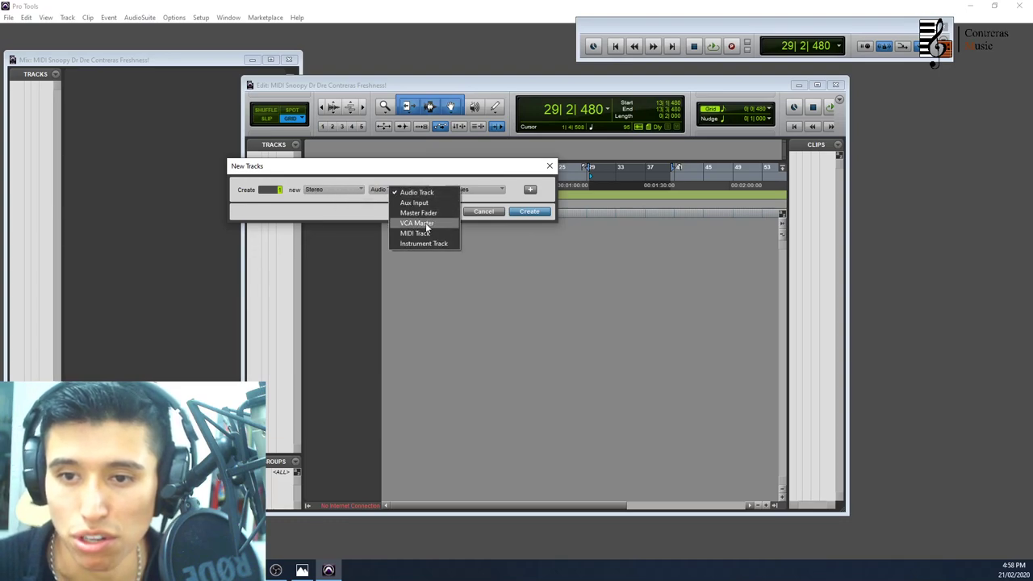
{"action": "left_click", "coordinate": [418, 213]}
{"action": "left_click", "coordinate": [541, 211]}
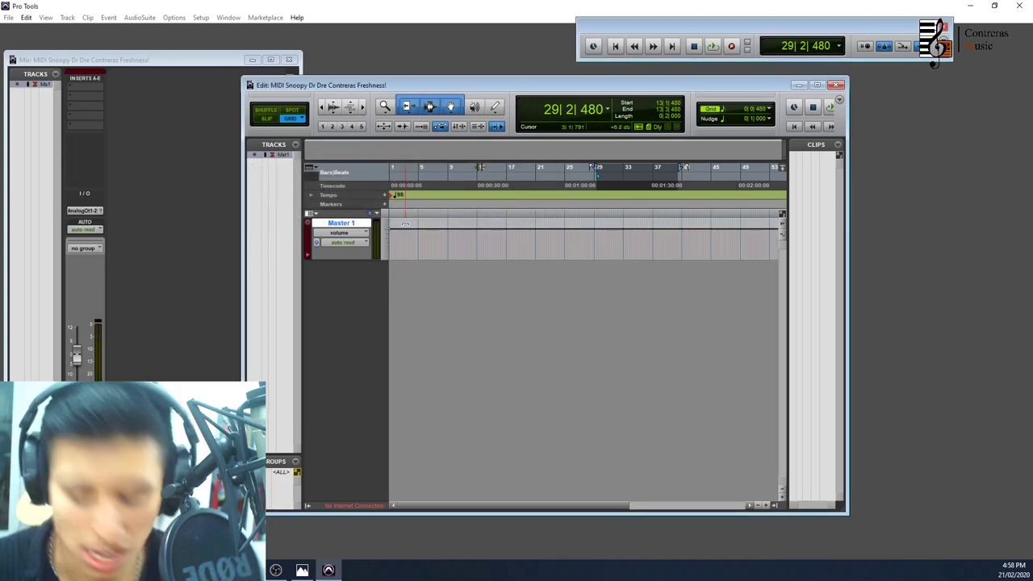
- Add one new mono Instrument Track
{"action": "key", "text": "ctrl+shift+n"}
{"action": "key", "text": "ctrl+shift+n"}
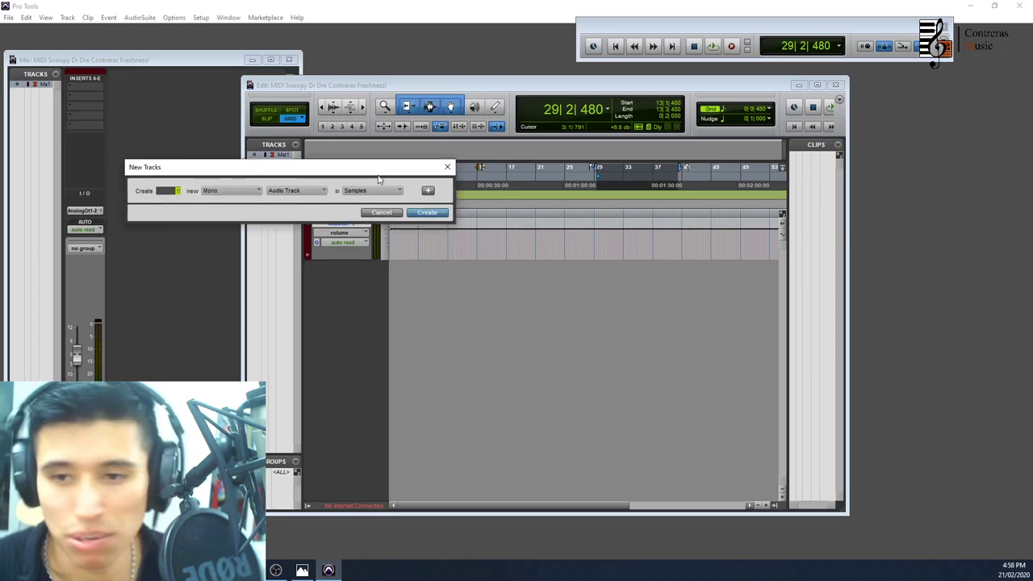
{"action": "left_click", "coordinate": [238, 194]}
{"action": "left_click", "coordinate": [292, 190]}
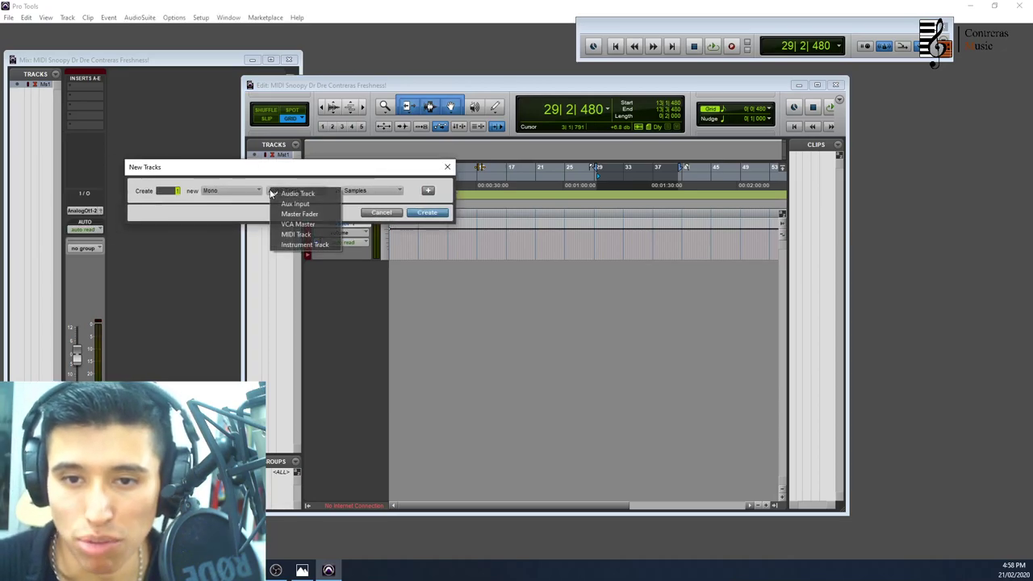
{"action": "left_click", "coordinate": [314, 244]}
{"action": "left_click", "coordinate": [427, 212]}
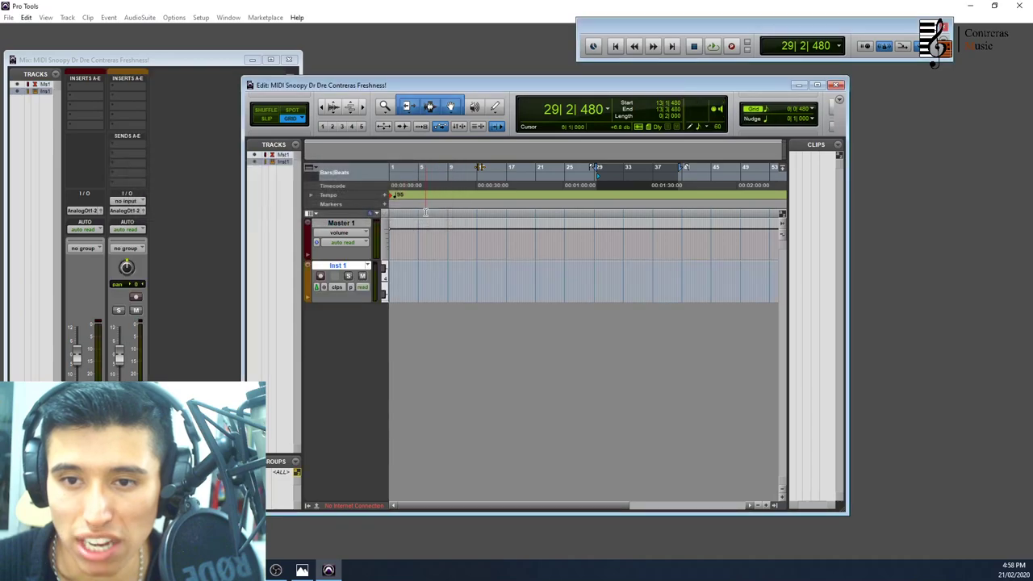
- Bring the Mix window forward and insert the Click II (mono) instrument plug-in on the instrument track's first insert
{"action": "left_click_drag", "start_coordinate": [177, 64], "coordinate": [246, 91]}
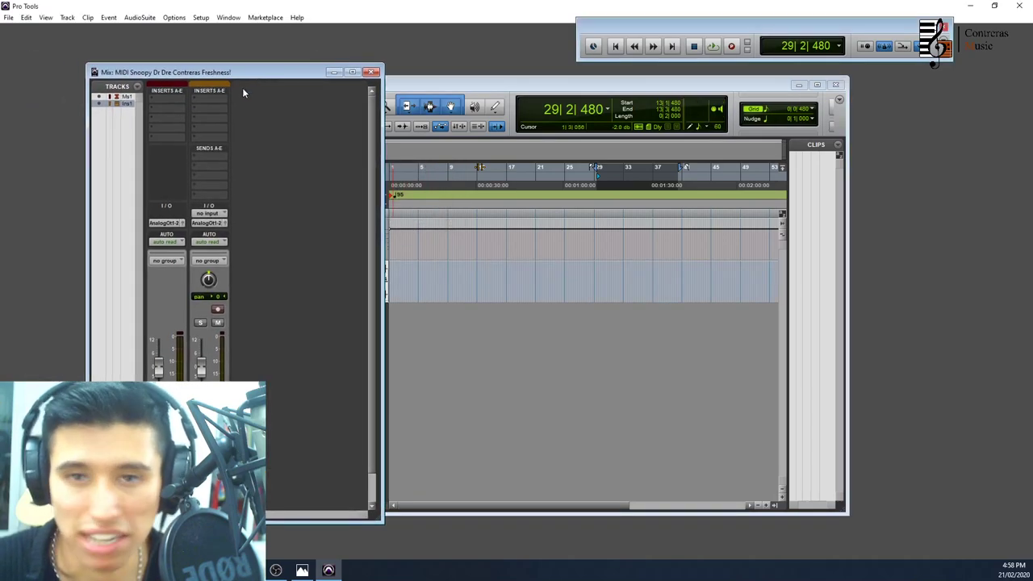
{"action": "left_click", "coordinate": [196, 98]}
{"action": "mouse_move", "coordinate": [220, 115]}
{"action": "mouse_move", "coordinate": [316, 210]}
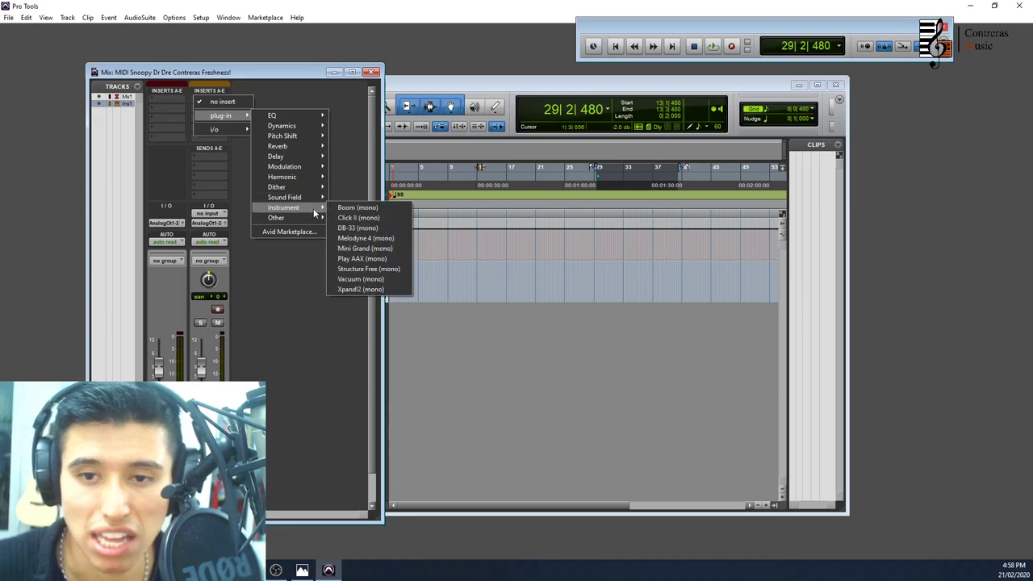
{"action": "left_click", "coordinate": [359, 218]}
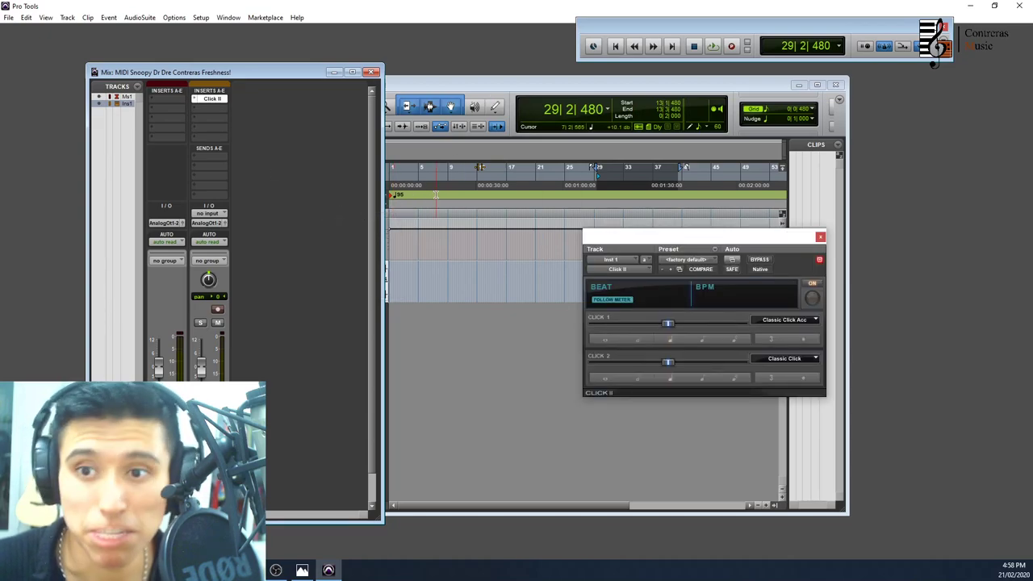
- Play back the click from about bar 6, play a timeline selection of about bars 6 to 27, and close the plug-in window
{"action": "left_click", "coordinate": [430, 186]}
{"action": "key", "text": "space"}
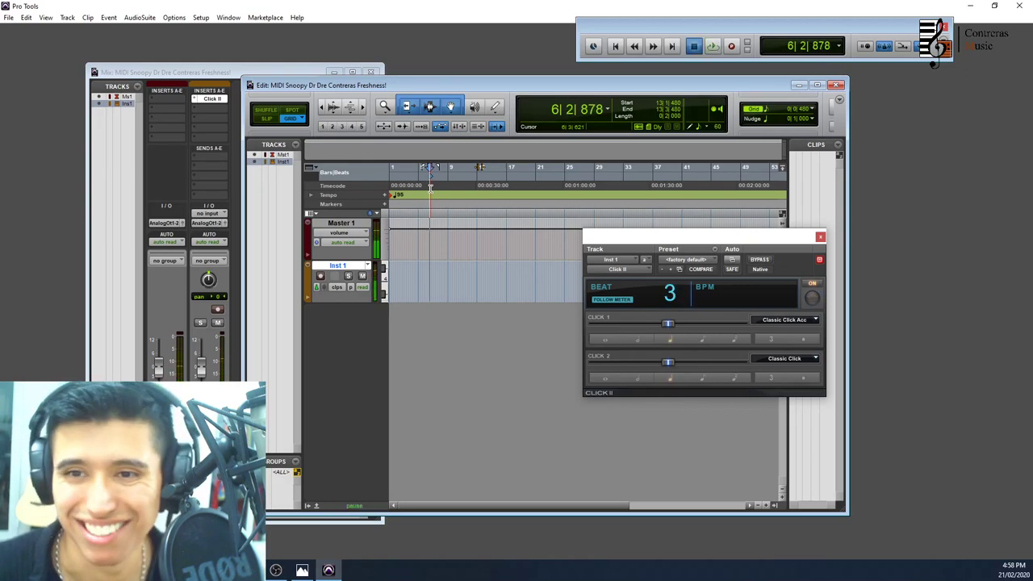
{"action": "left_click", "coordinate": [496, 172]}
{"action": "left_click", "coordinate": [443, 177]}
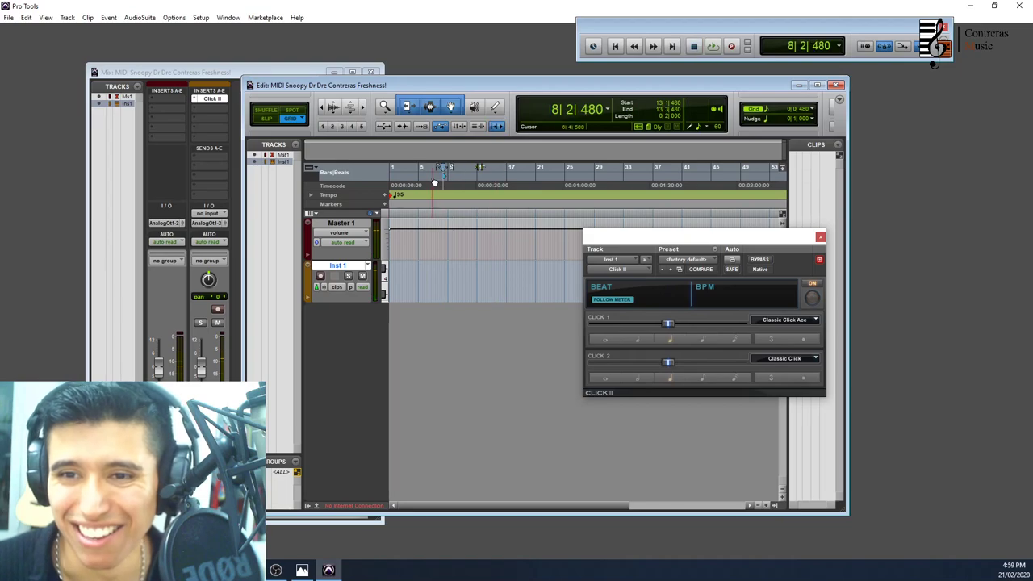
{"action": "left_click_drag", "start_coordinate": [427, 180], "coordinate": [582, 186]}
{"action": "key", "text": "space"}
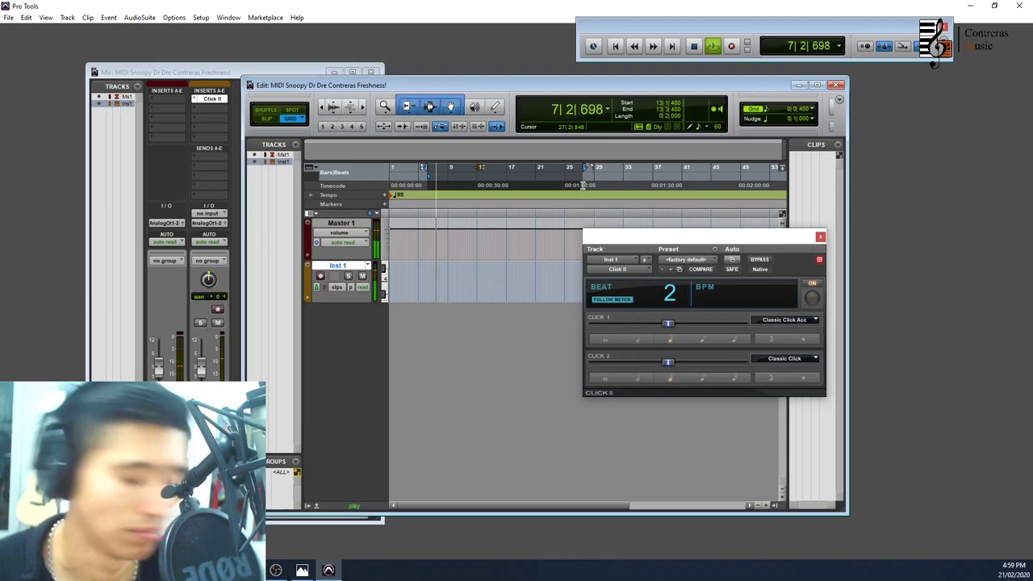
{"action": "key", "text": "space"}
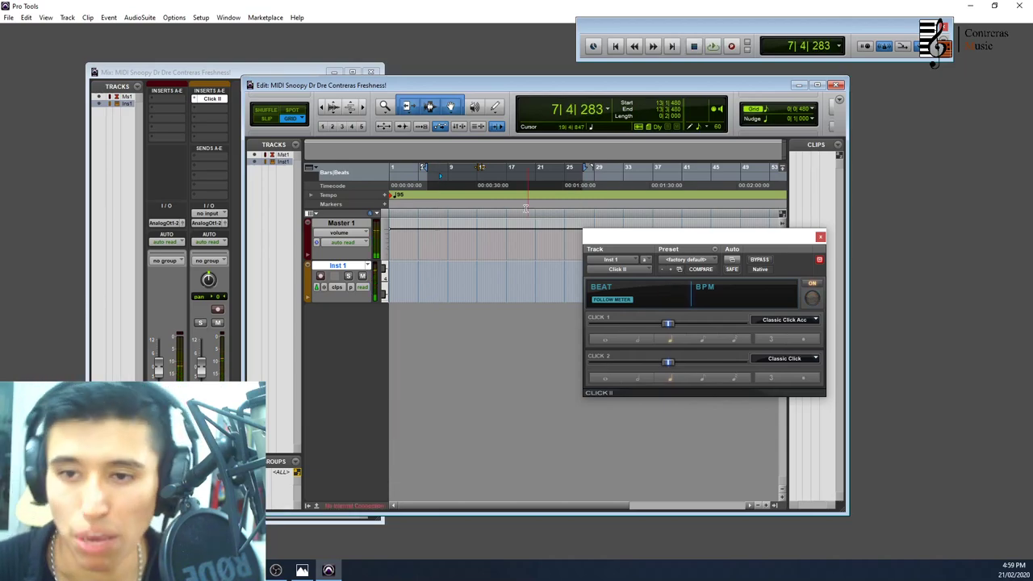
{"action": "left_click", "coordinate": [820, 236]}
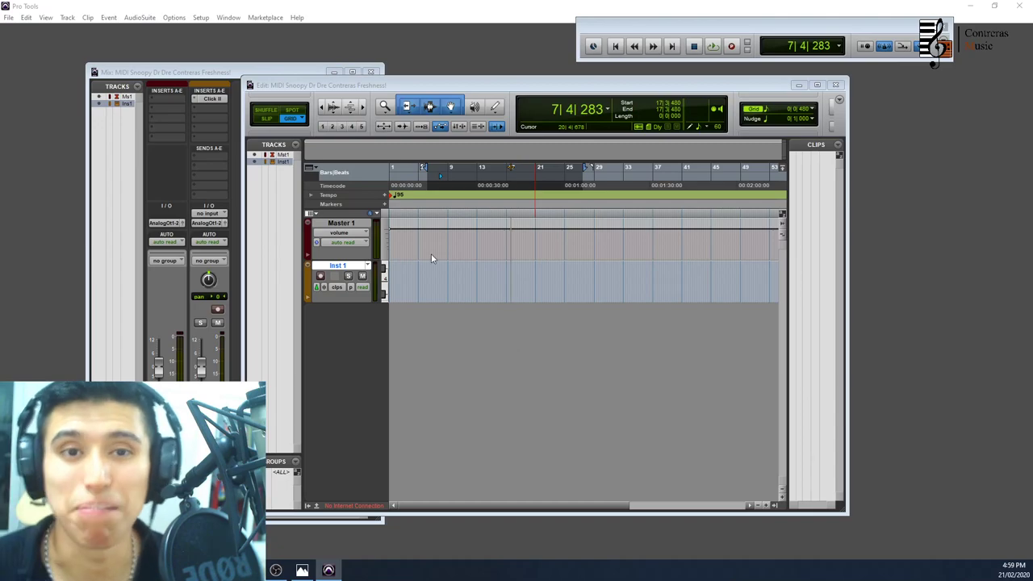
- Add four new mono Instrument Tracks with a tick-based timebase
{"action": "key", "text": "ctrl+shift+n"}
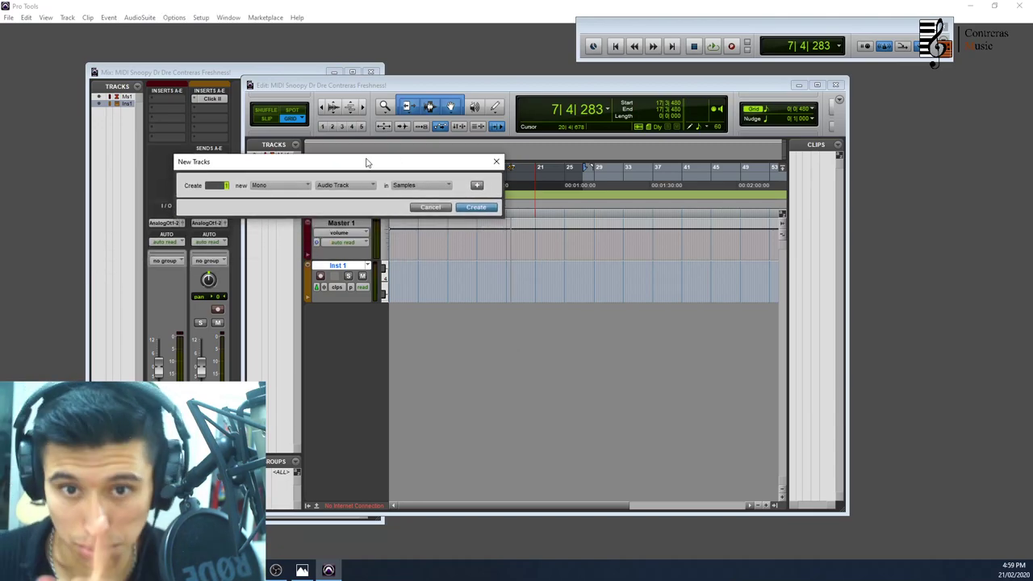
{"action": "left_click", "coordinate": [287, 187]}
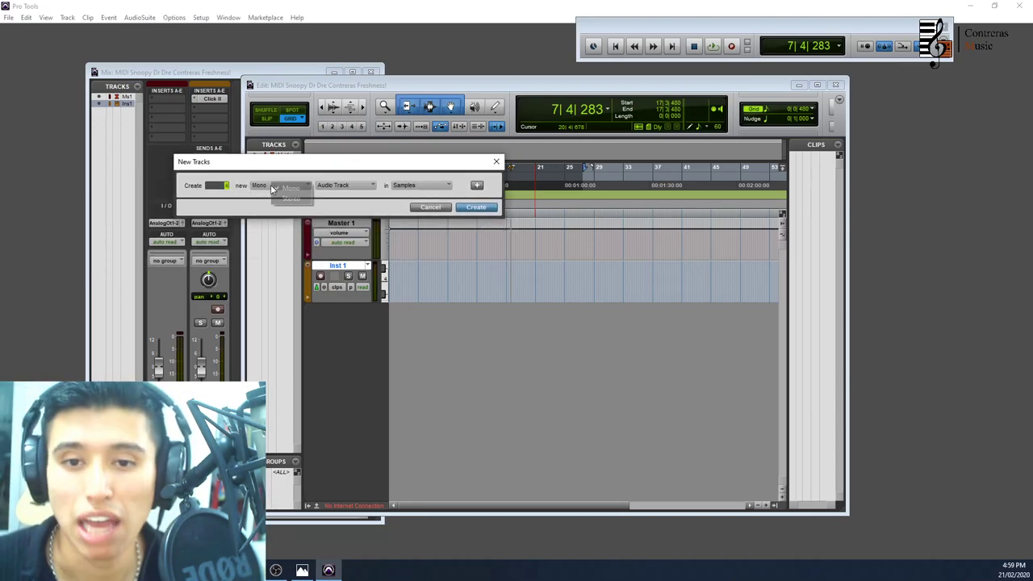
{"action": "left_click", "coordinate": [289, 189]}
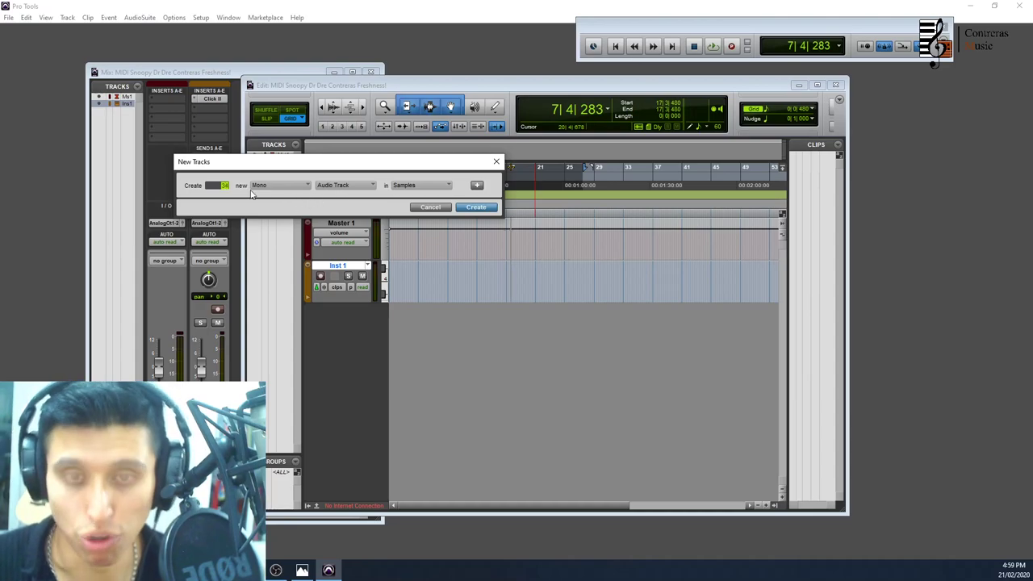
{"action": "type", "text": "4"}
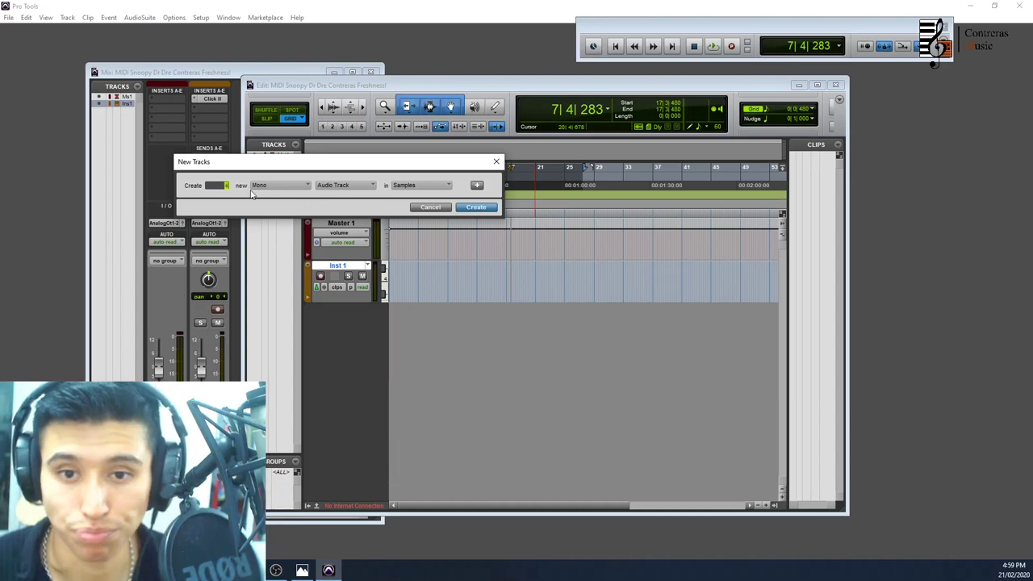
{"action": "left_click", "coordinate": [333, 186]}
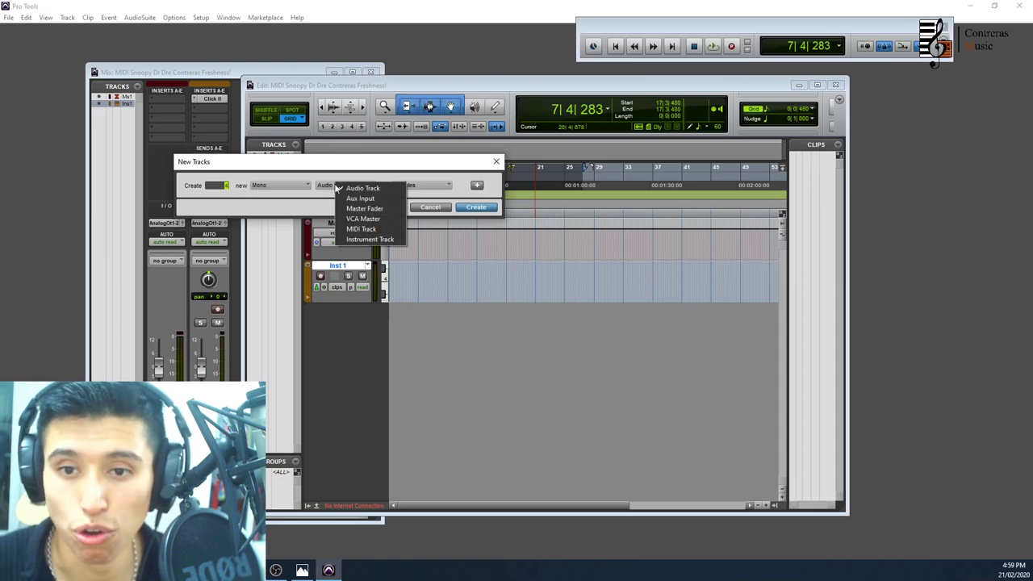
{"action": "left_click", "coordinate": [380, 241]}
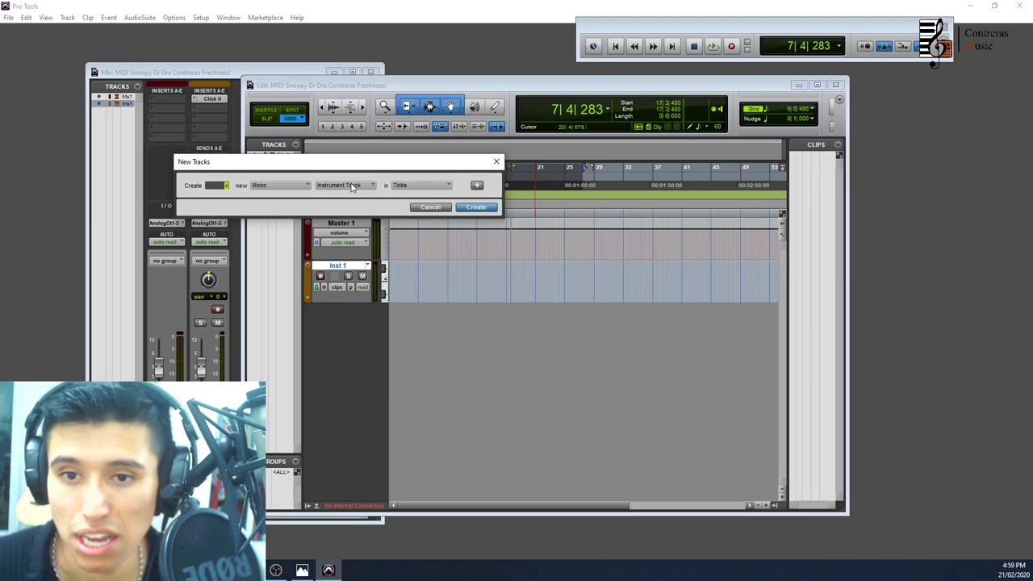
{"action": "left_click", "coordinate": [481, 208]}
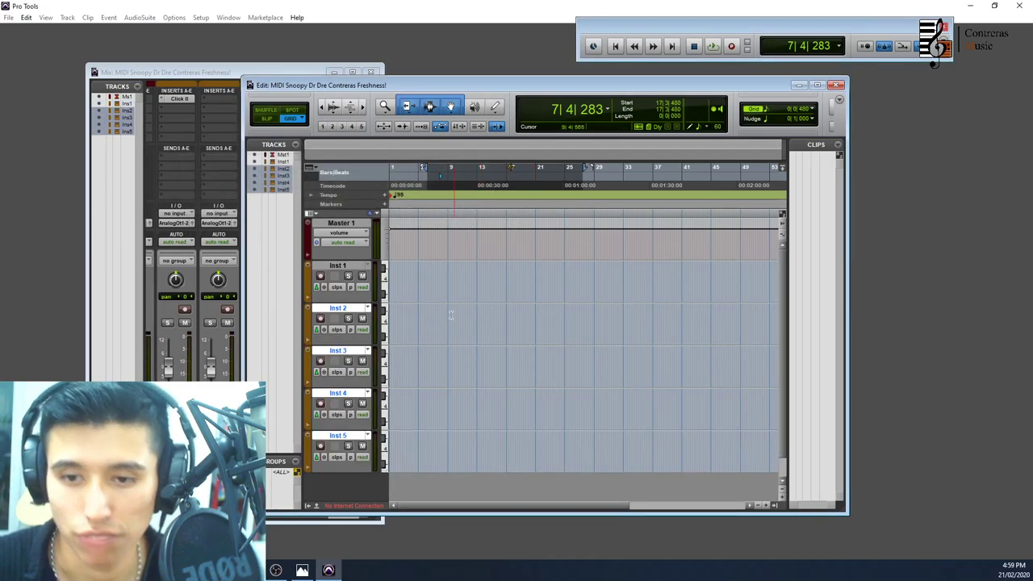
- Create the Mix/Edit group Group 1 containing the tracks Inst 1 to Inst 5, leaving out Master 1
{"action": "left_click", "coordinate": [453, 182]}
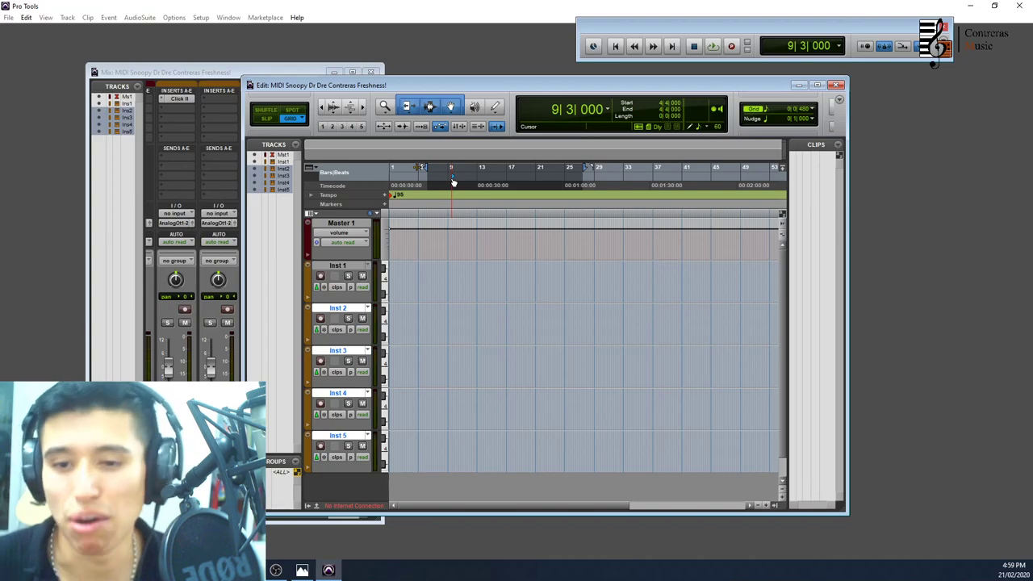
{"action": "left_click_drag", "start_coordinate": [476, 371], "coordinate": [473, 330]}
{"action": "left_click", "coordinate": [307, 289]}
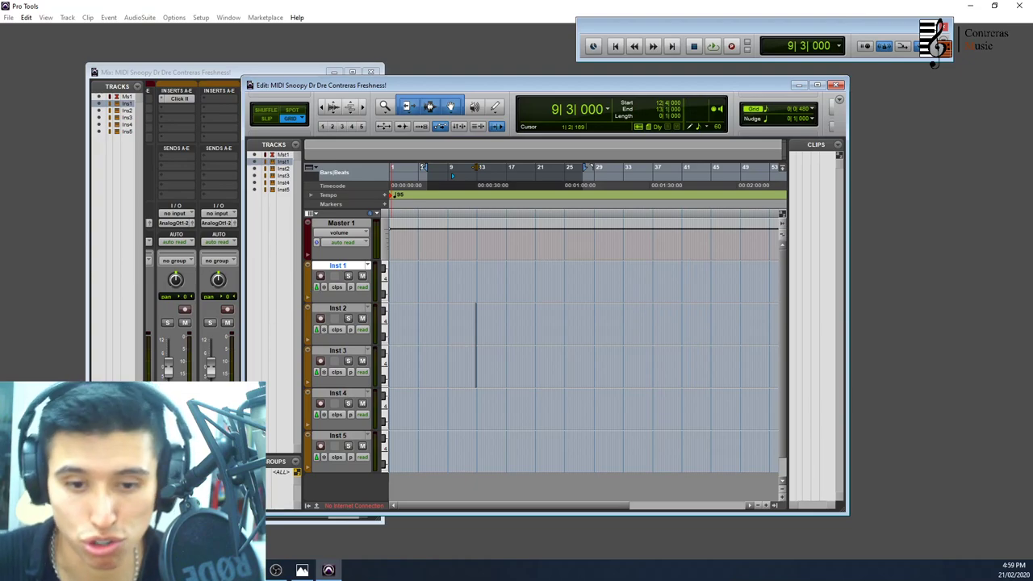
{"action": "left_click", "coordinate": [189, 379]}
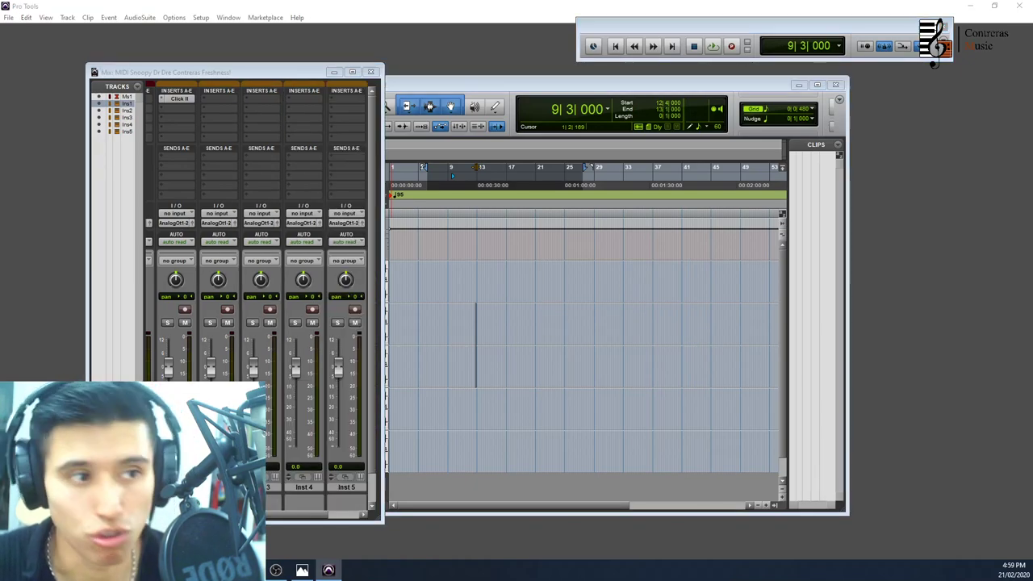
{"action": "key", "text": "ctrl+g"}
{"action": "left_click_drag", "start_coordinate": [305, 215], "coordinate": [305, 243]}
{"action": "left_click", "coordinate": [405, 241]}
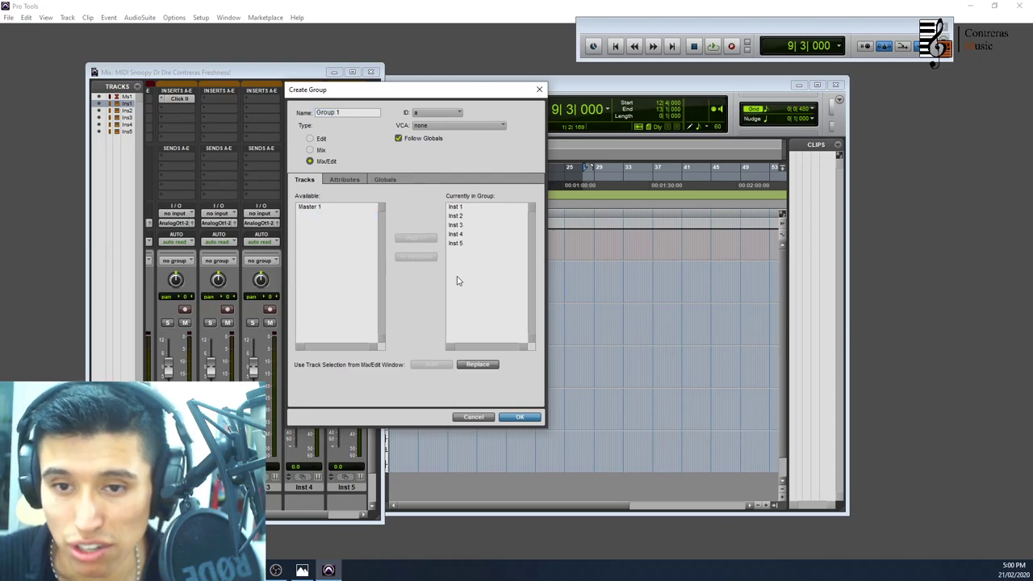
{"action": "left_click", "coordinate": [523, 418]}
- Bring the Edit window forward and test Group 1 by selecting a short range around bar 25 across its tracks
{"action": "left_click", "coordinate": [455, 89]}
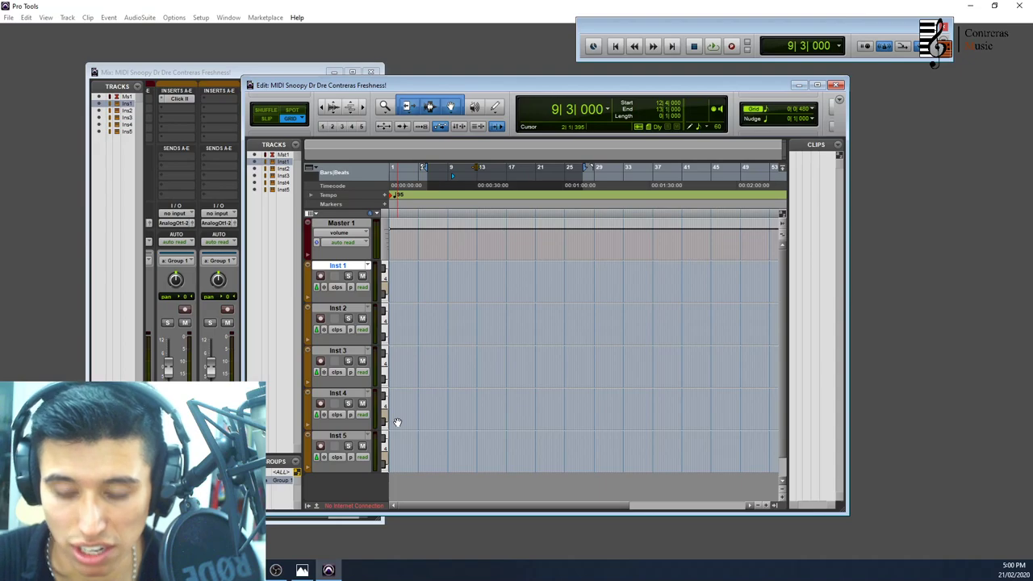
{"action": "double_click", "coordinate": [280, 478]}
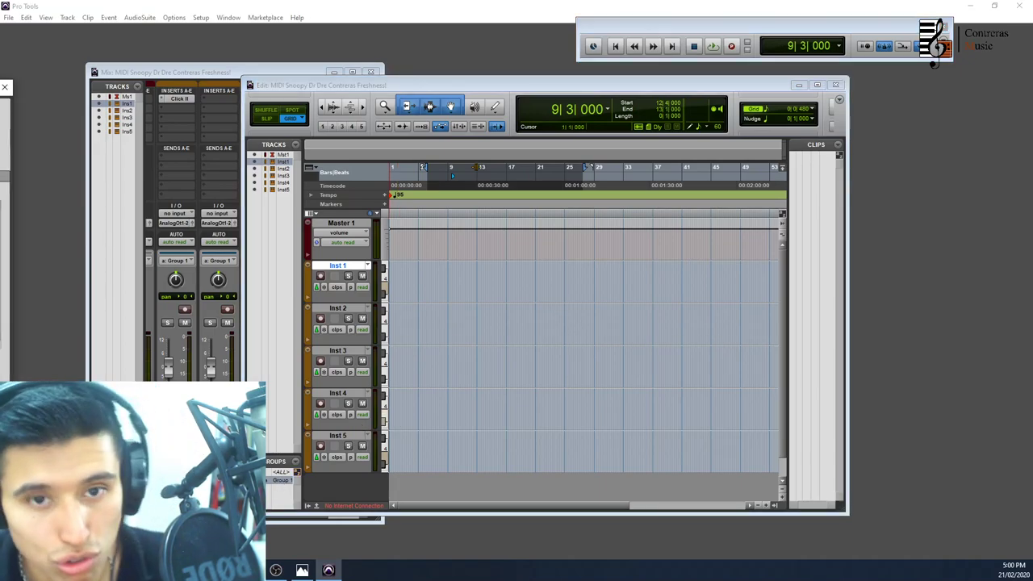
{"action": "left_click_drag", "start_coordinate": [576, 399], "coordinate": [568, 397]}
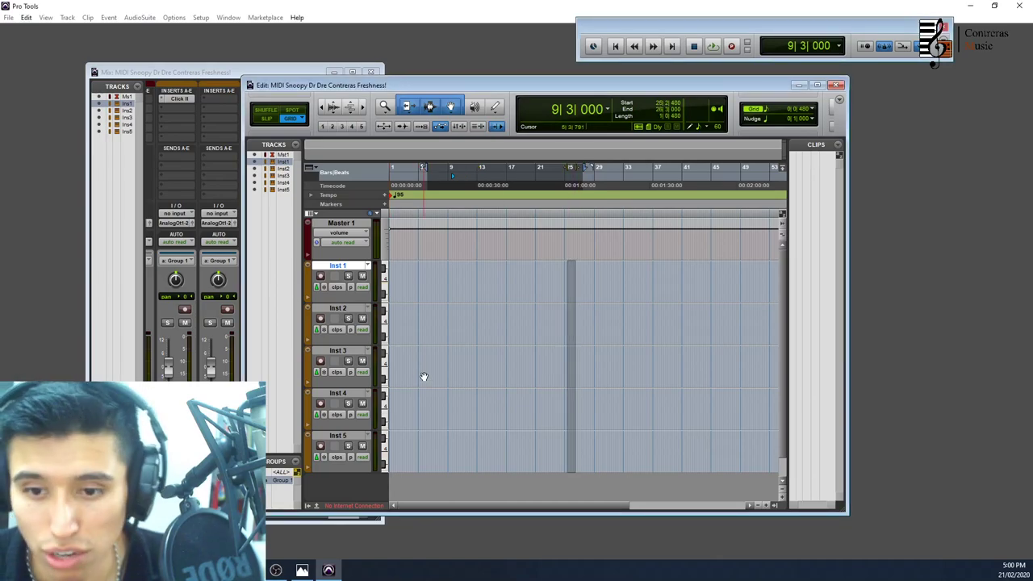
- Color the track Inst 1 light blue, Inst 2 brown-orange and Inst 3 purple using the color palette
{"action": "double_click", "coordinate": [308, 282]}
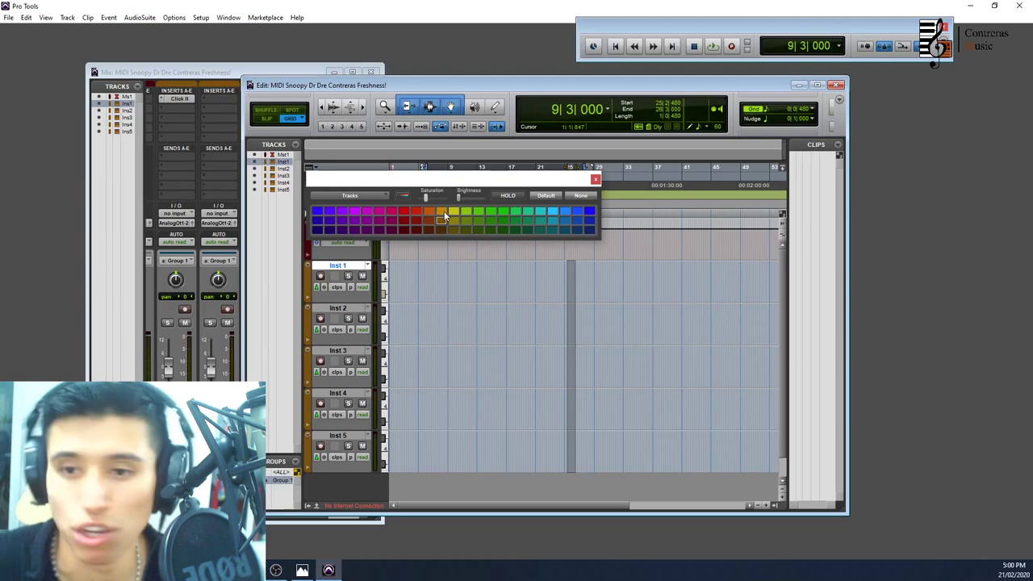
{"action": "left_click", "coordinate": [542, 214]}
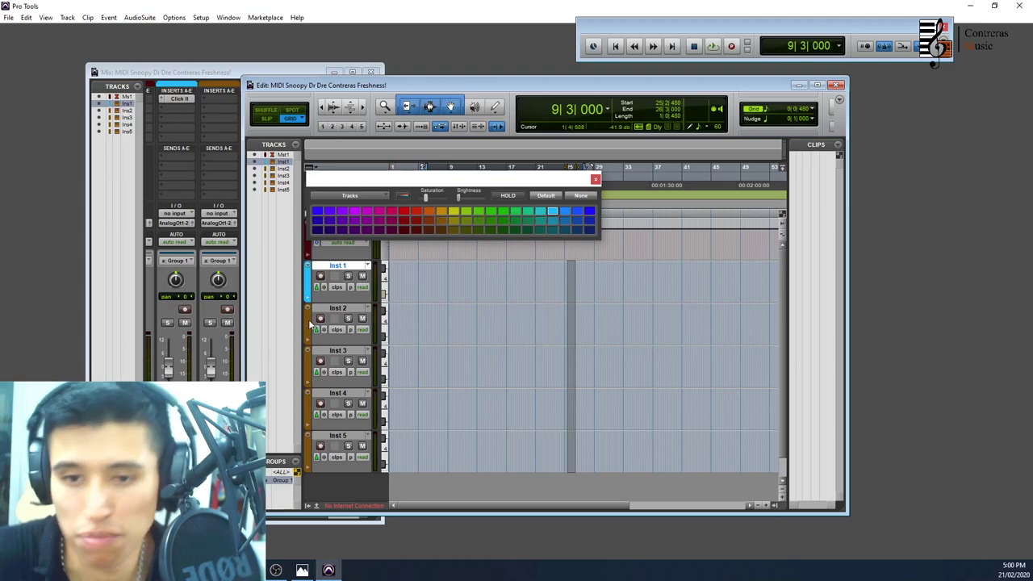
{"action": "key", "text": "semicolon"}
{"action": "left_click", "coordinate": [426, 212]}
{"action": "left_click", "coordinate": [428, 220]}
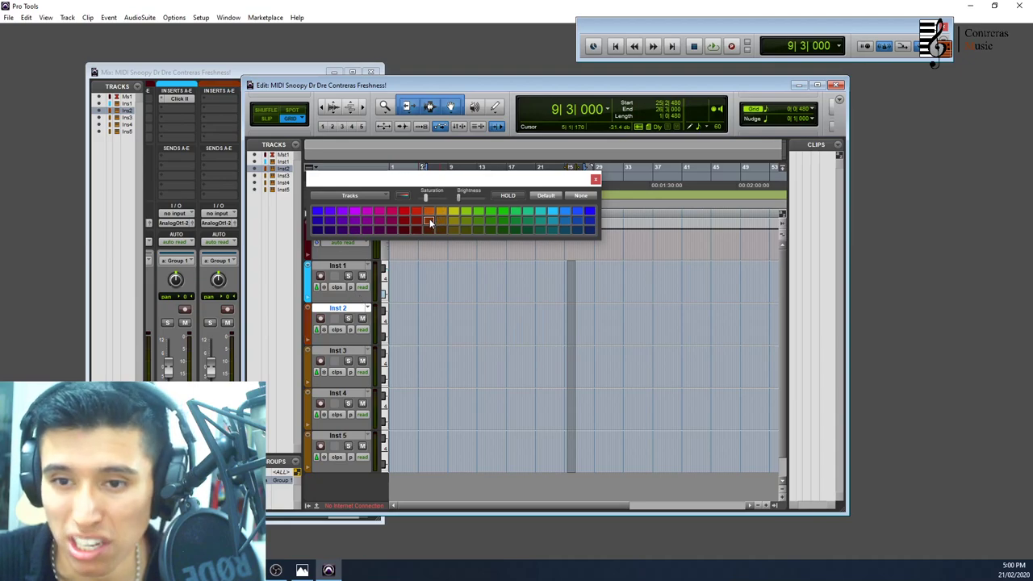
{"action": "left_click", "coordinate": [307, 364]}
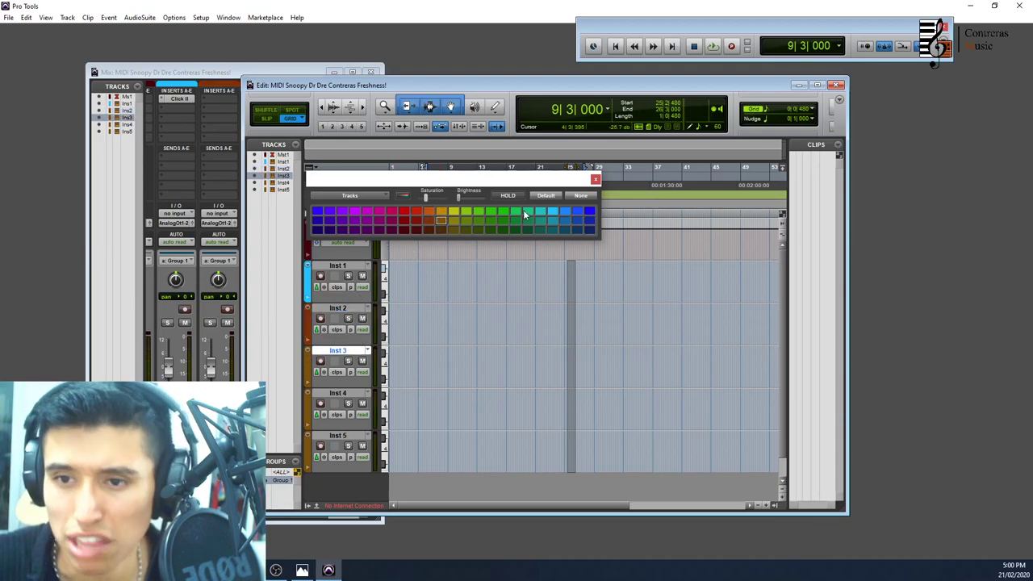
{"action": "left_click", "coordinate": [340, 212]}
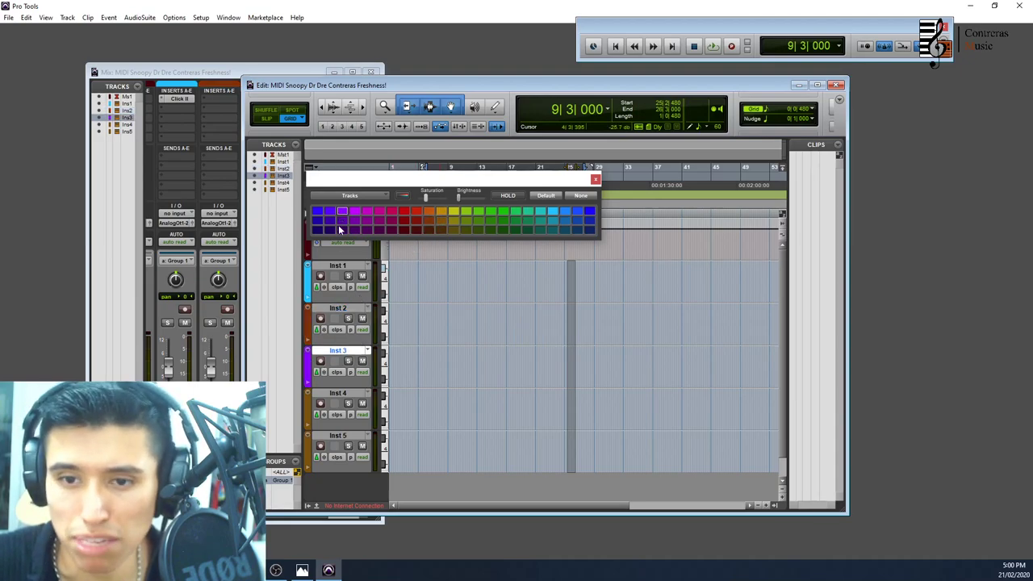
- Color the track Inst 4 red and Inst 5 green, and close the color palette
{"action": "left_click", "coordinate": [308, 400]}
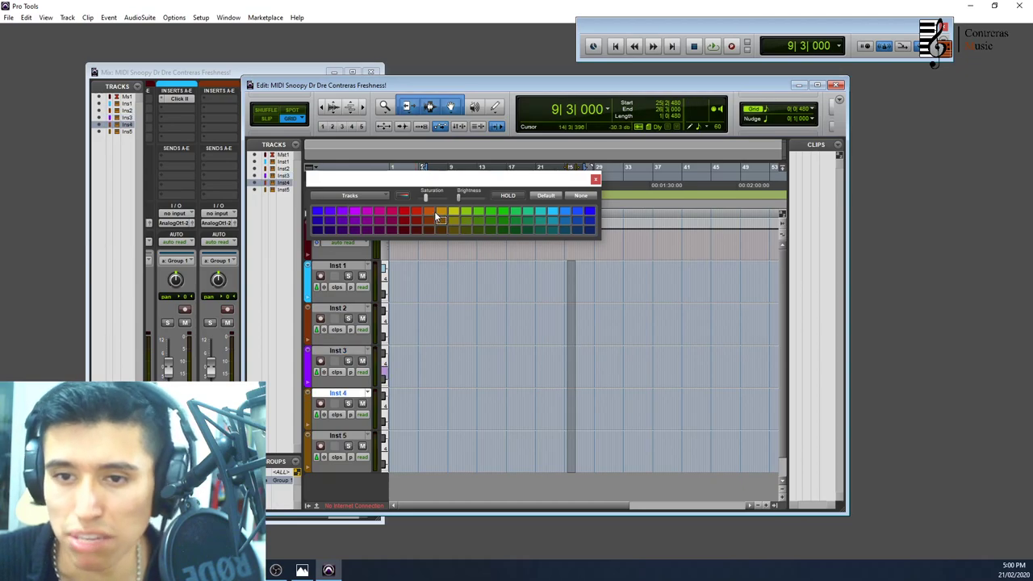
{"action": "left_click", "coordinate": [413, 214]}
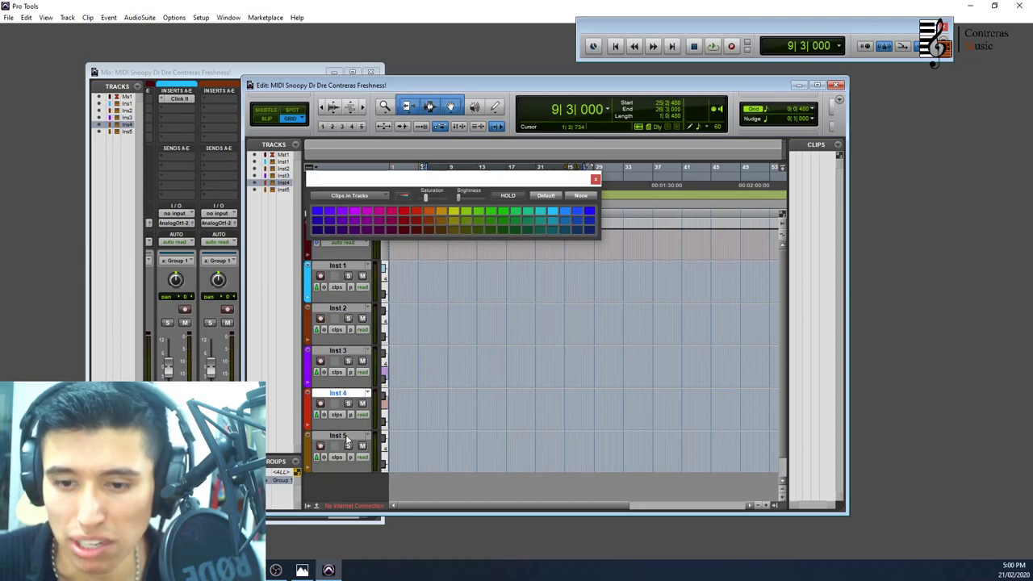
{"action": "left_click", "coordinate": [342, 437]}
{"action": "left_click", "coordinate": [479, 212]}
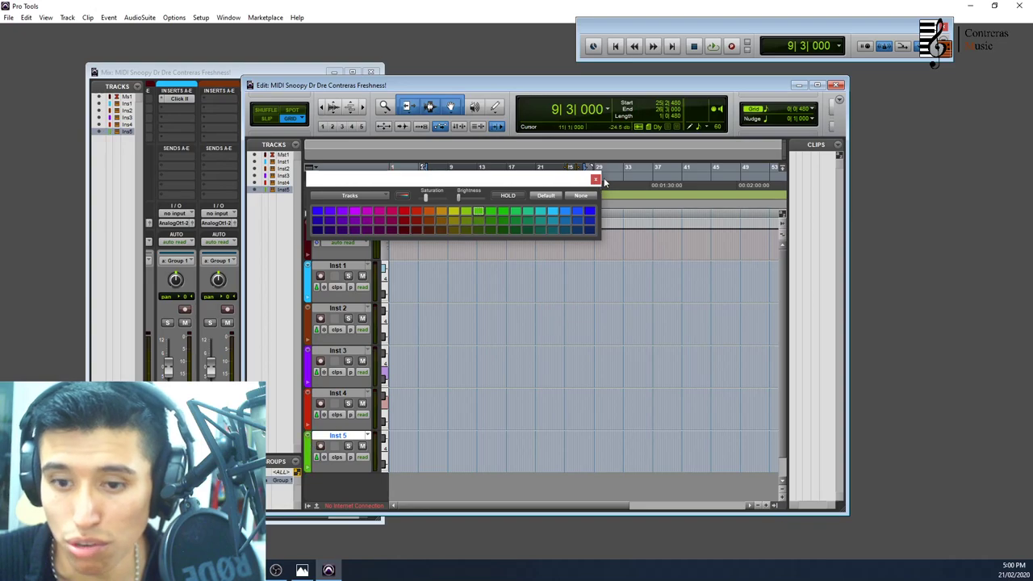
{"action": "left_click", "coordinate": [595, 178]}
- Move the Click II plug-in from Inst 1 to the first insert of Inst 5 and shift the Edit window aside
{"action": "left_click", "coordinate": [225, 74]}
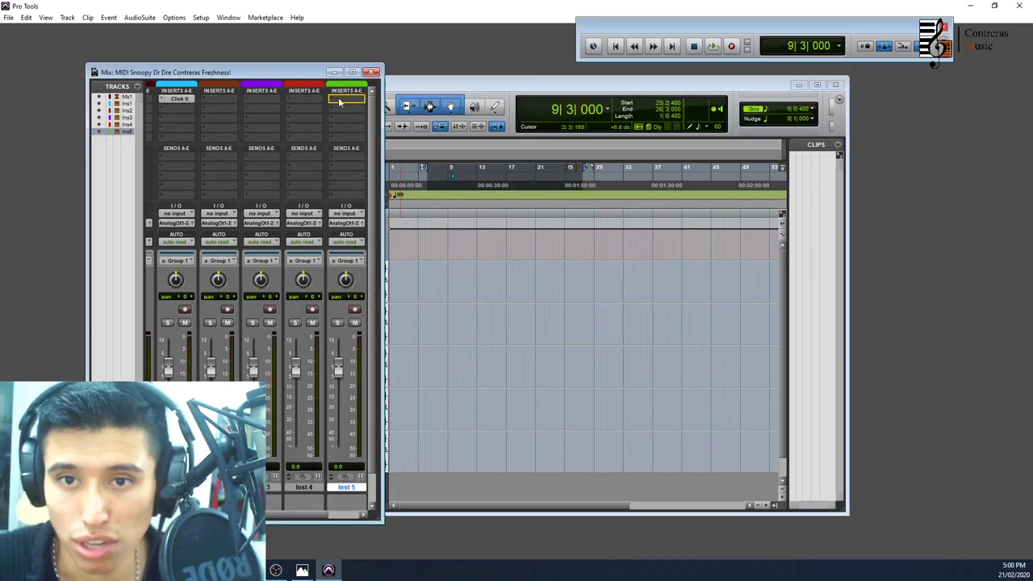
{"action": "left_click_drag", "start_coordinate": [462, 89], "coordinate": [513, 90]}
- Rename the track Inst 1 as Piano and Inst 2 as Cello
{"action": "double_click", "coordinate": [391, 266]}
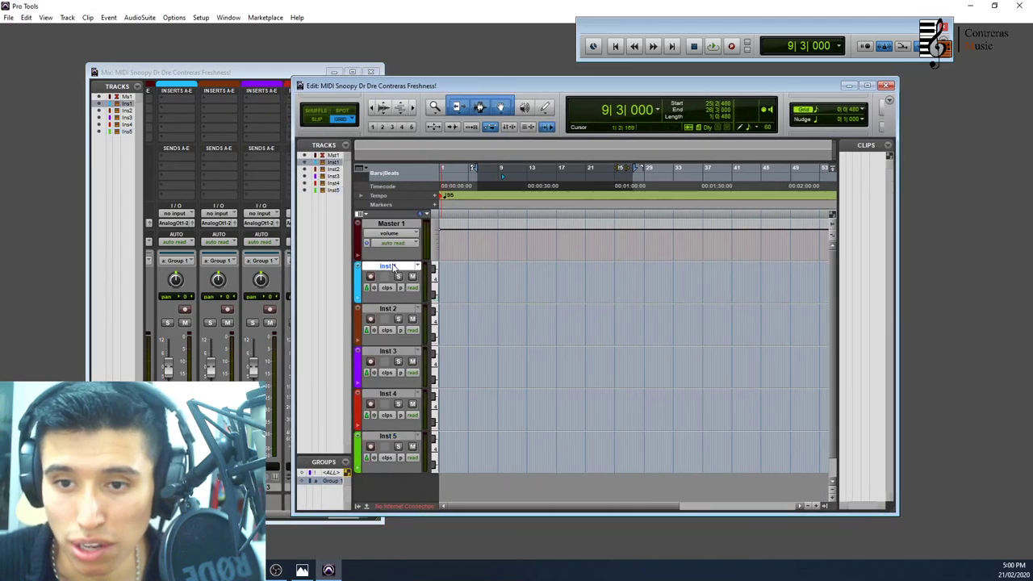
{"action": "type", "text": "Piano"}
{"action": "key", "text": "Return"}
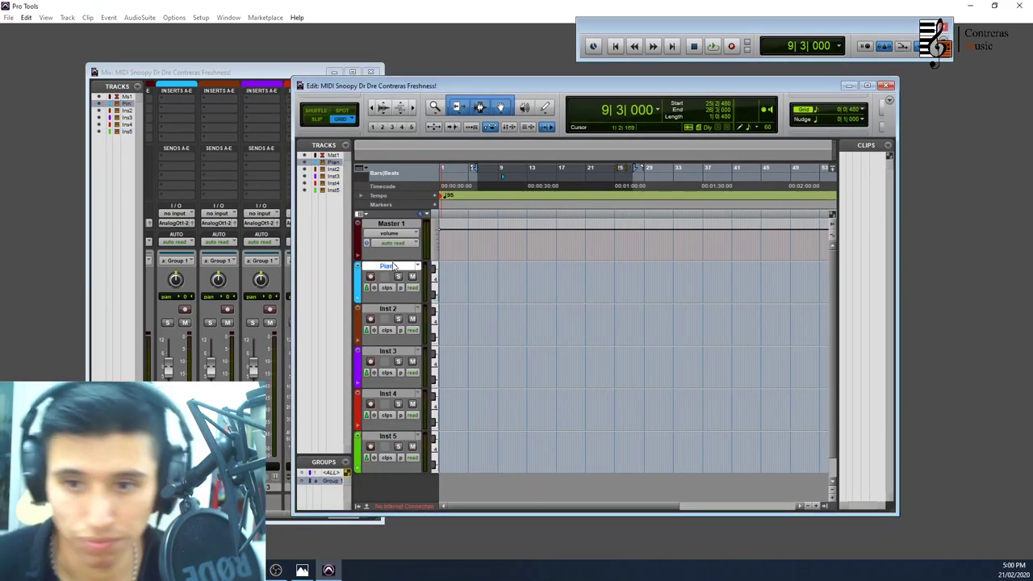
{"action": "double_click", "coordinate": [391, 307]}
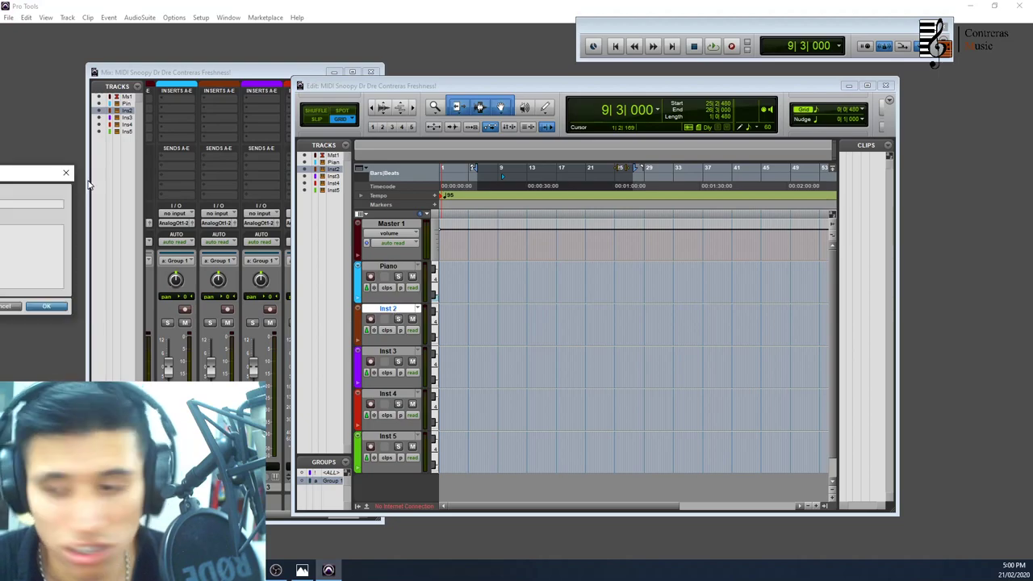
{"action": "double_click", "coordinate": [389, 308]}
{"action": "left_click_drag", "start_coordinate": [591, 180], "coordinate": [645, 166]}
{"action": "type", "text": "Cello"}
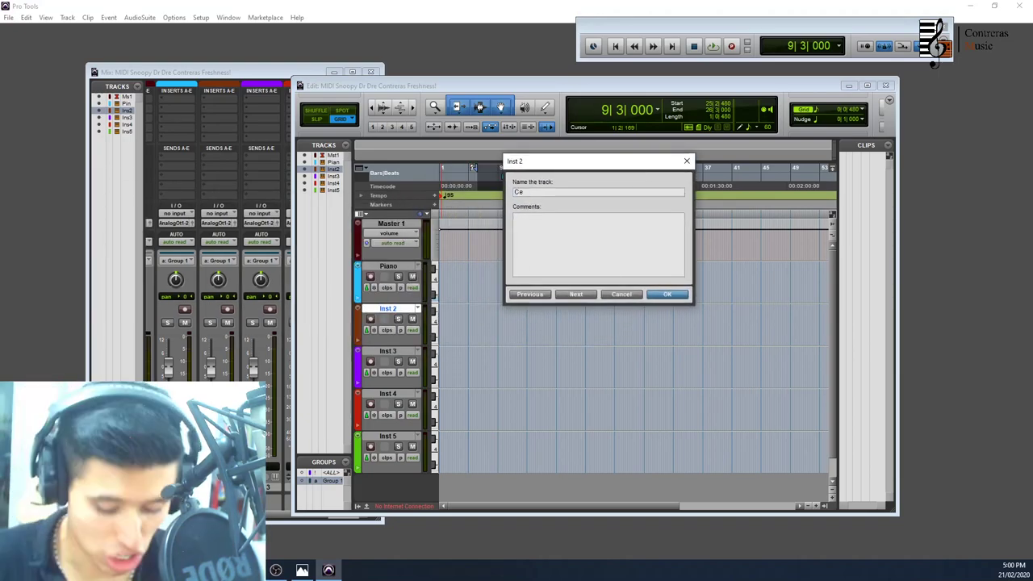
- Rename the track Inst 3 as Bass and Inst 4 as Drum Kit
{"action": "left_click", "coordinate": [576, 294]}
{"action": "type", "text": "Bass"}
{"action": "left_click", "coordinate": [584, 296]}
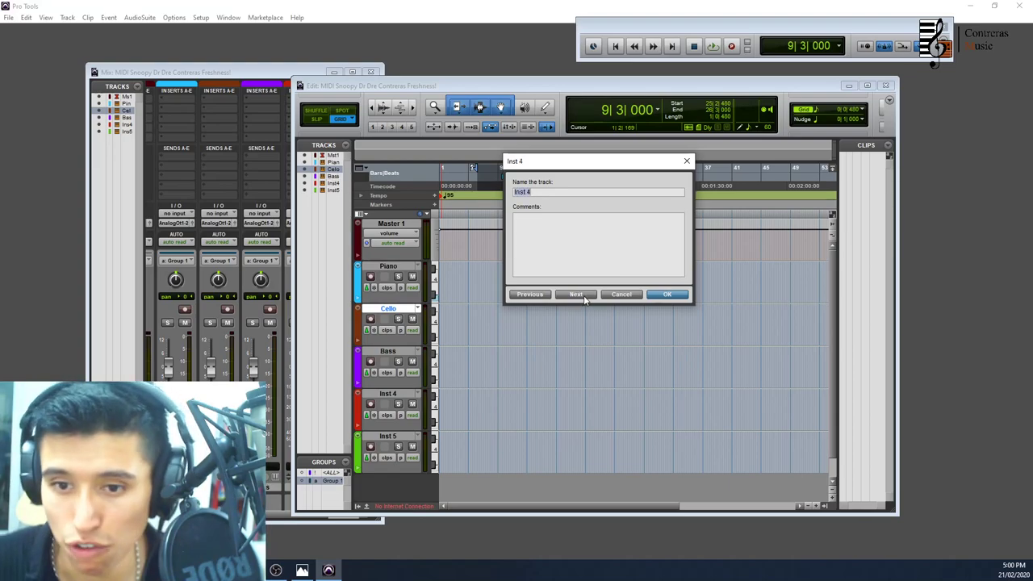
{"action": "type", "text": "Drum Kit"}
{"action": "key", "text": "Return"}
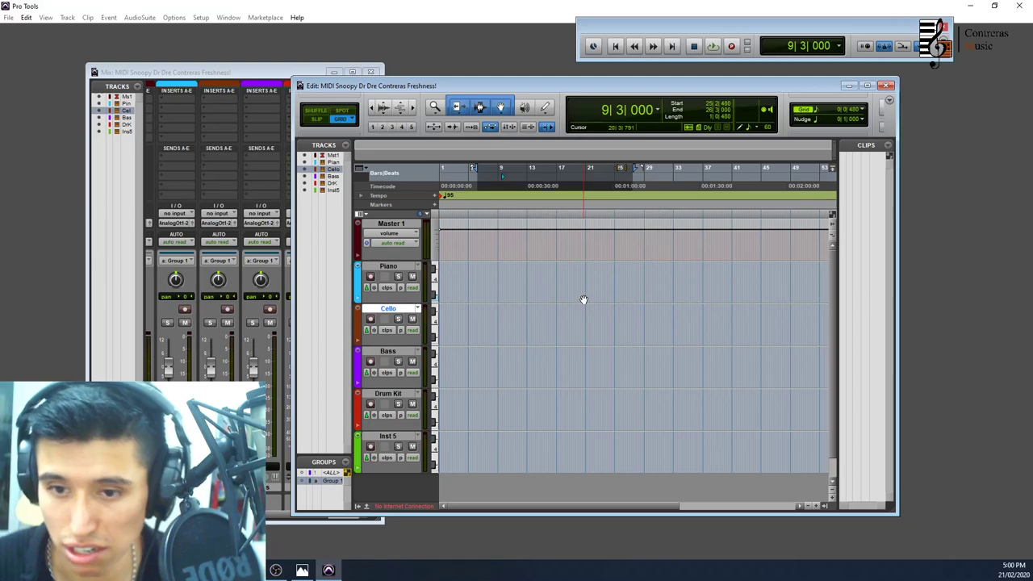
- Rename the track Inst 5 as Click and move the Master 1 track below it, to the end of the track order
{"action": "left_click", "coordinate": [393, 438]}
{"action": "double_click", "coordinate": [394, 438]}
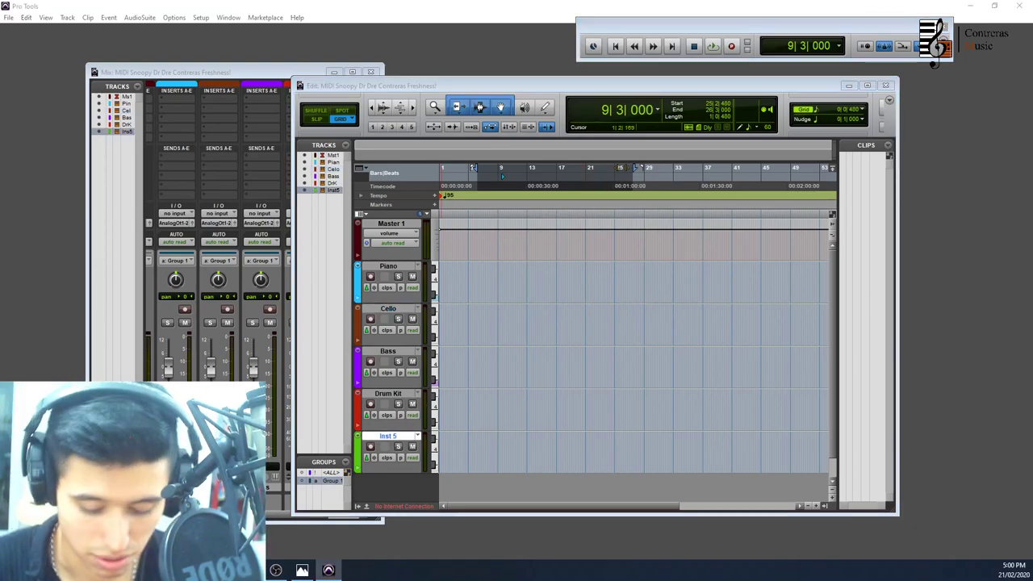
{"action": "type", "text": "Click"}
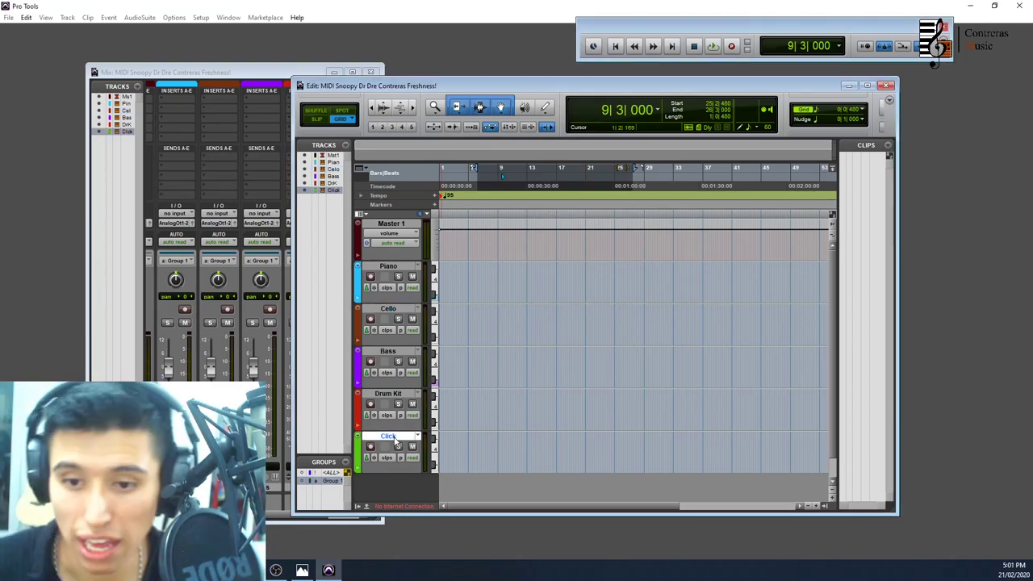
{"action": "key", "text": "Return"}
{"action": "left_click", "coordinate": [392, 223]}
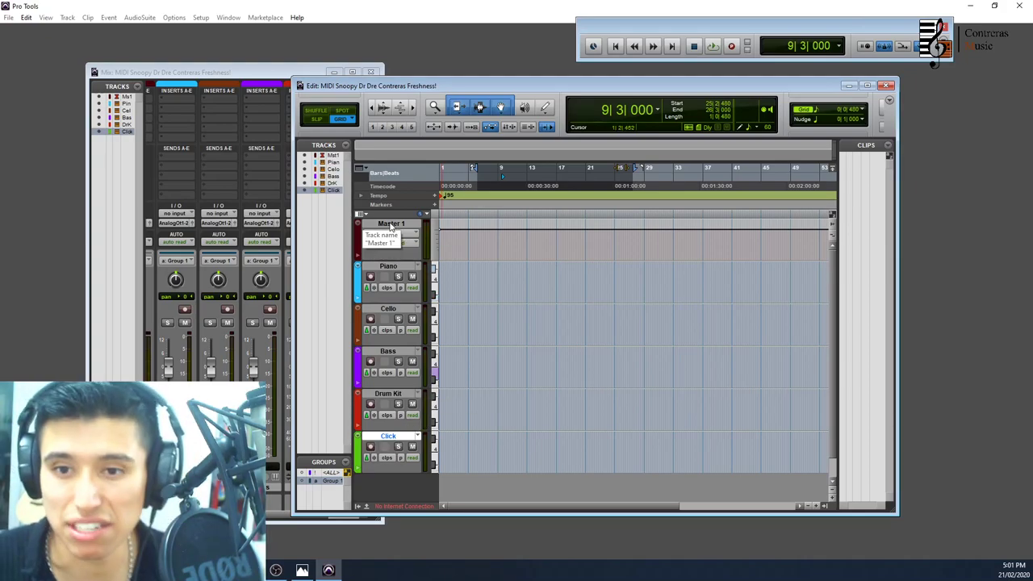
{"action": "left_click_drag", "start_coordinate": [377, 477], "coordinate": [379, 479]}
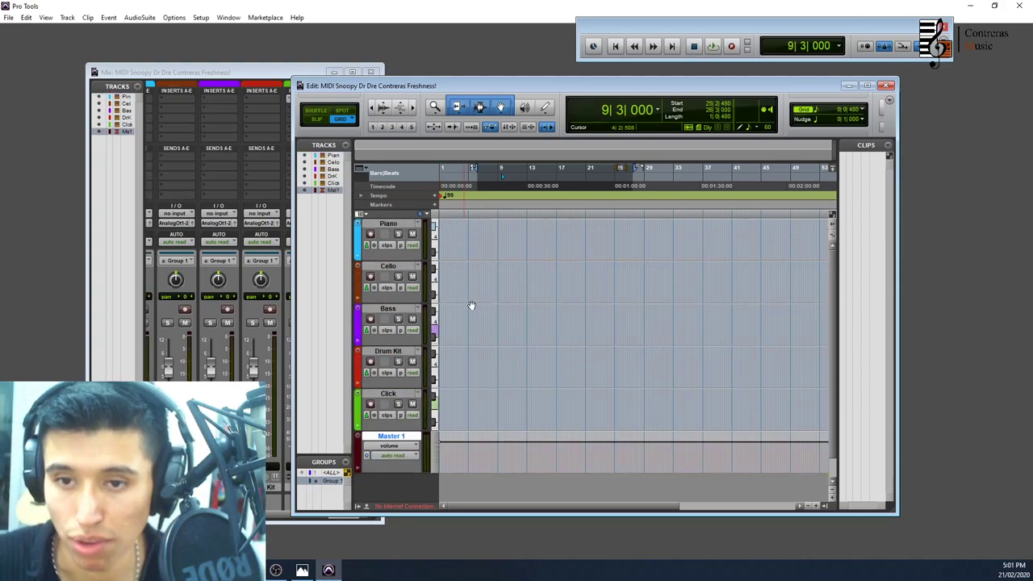
- Reposition the Edit and Mix windows and widen the Mix window so that all six channel strips fit
{"action": "left_click_drag", "start_coordinate": [526, 85], "coordinate": [552, 73]}
{"action": "left_click_drag", "start_coordinate": [290, 74], "coordinate": [215, 63]}
{"action": "left_click_drag", "start_coordinate": [309, 81], "coordinate": [788, 100]}
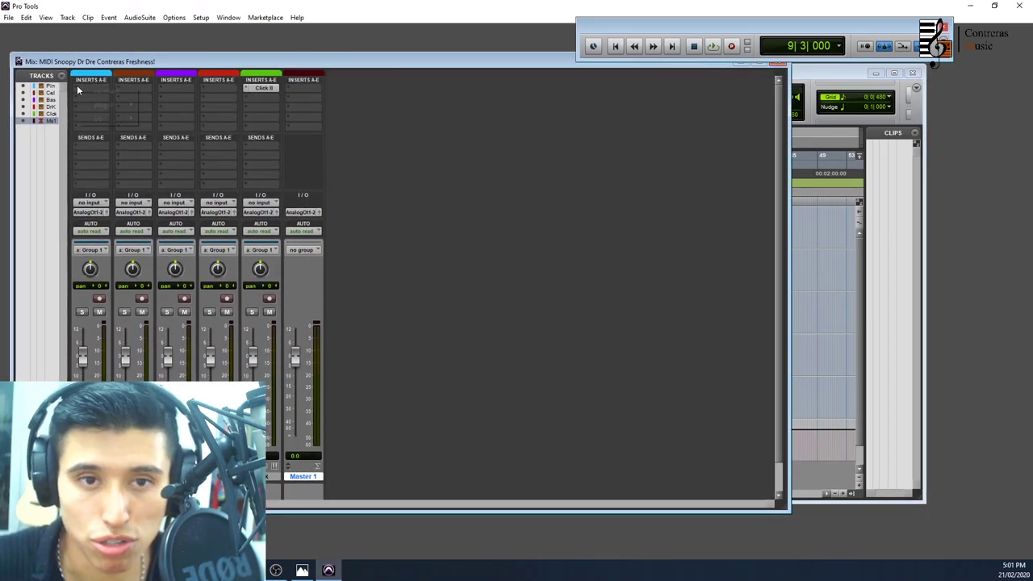
- Insert the Mini Grand (mono) instrument plug-in on the Piano track and record-enable the track
{"action": "left_click", "coordinate": [77, 85]}
{"action": "mouse_move", "coordinate": [102, 106]}
{"action": "mouse_move", "coordinate": [183, 196]}
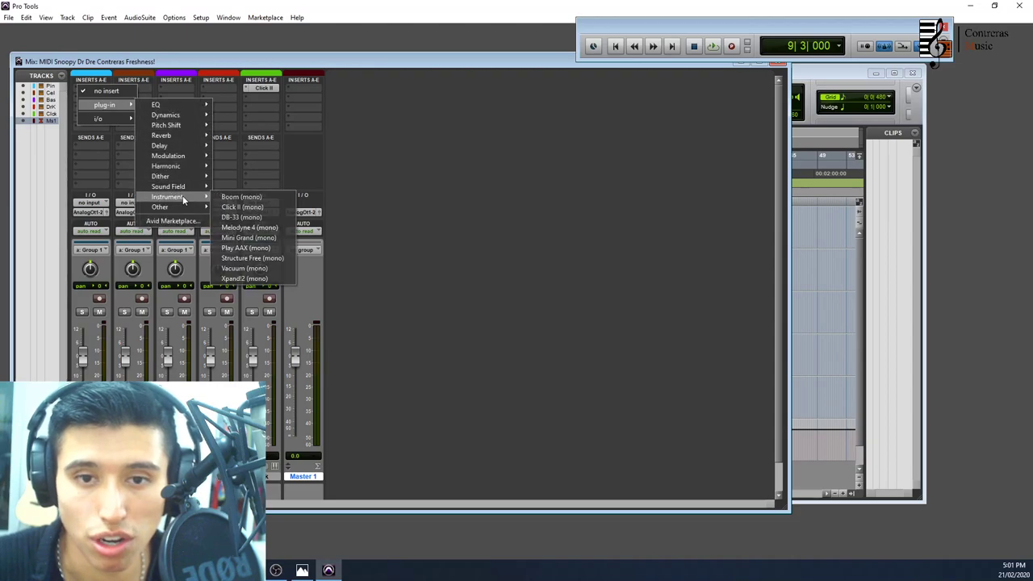
{"action": "left_click", "coordinate": [250, 237]}
{"action": "left_click_drag", "start_coordinate": [661, 233], "coordinate": [434, 129]}
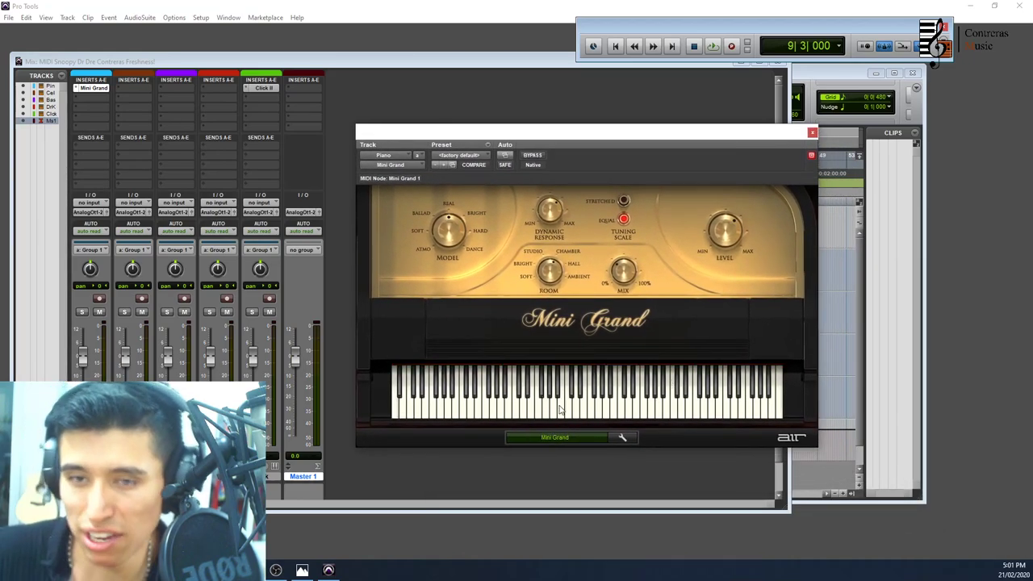
{"action": "mouse_move", "coordinate": [560, 409]}
{"action": "left_mouse_down"}
{"action": "mouse_move", "coordinate": [640, 413]}
{"action": "mouse_move", "coordinate": [591, 410]}
{"action": "left_mouse_up"}
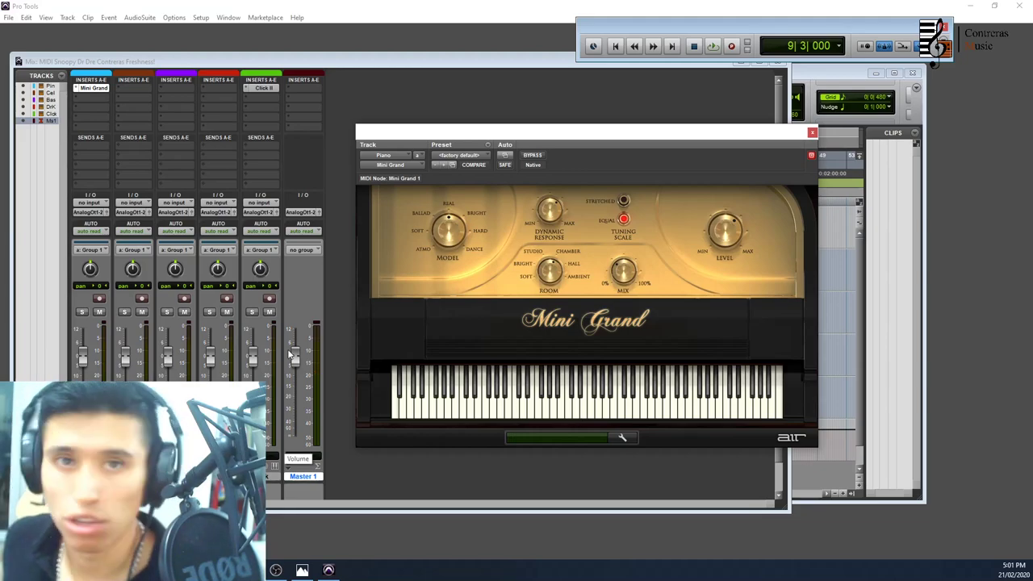
{"action": "left_click", "coordinate": [100, 298]}
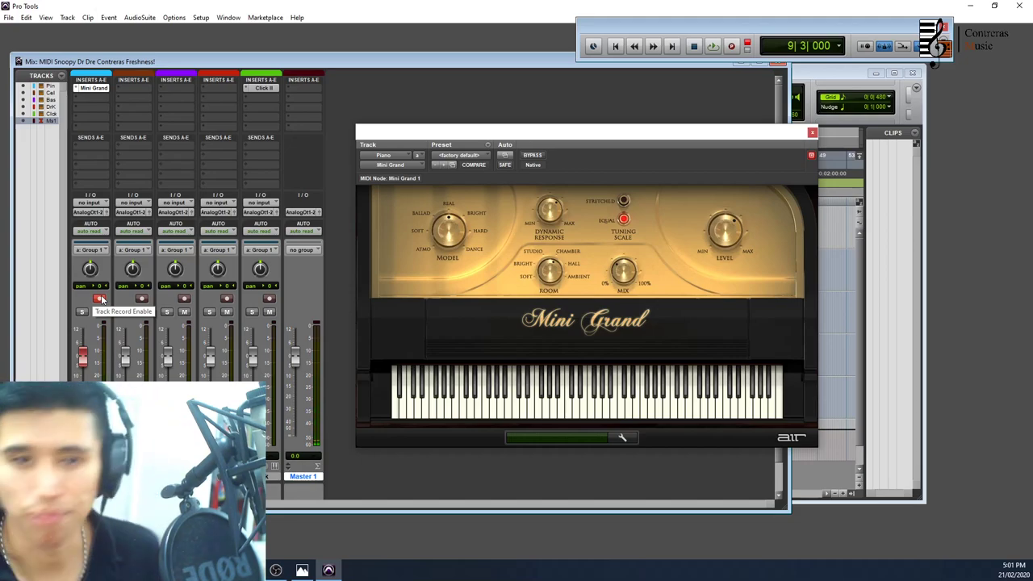
- Review the H/W Buffer Size choices and the Ignore Errors During Playback/Record option in the Playback Engine settings
{"action": "left_click", "coordinate": [201, 22]}
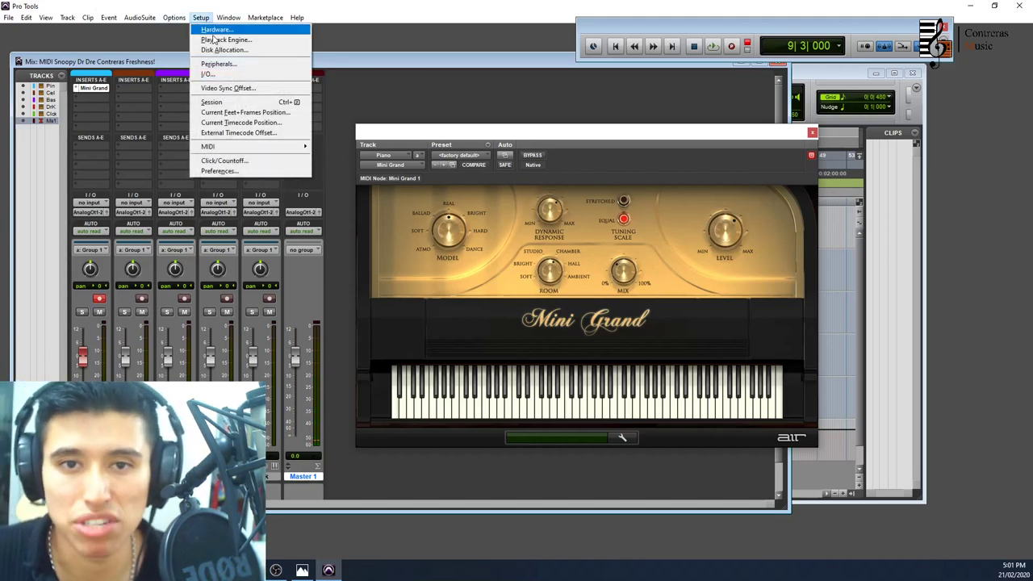
{"action": "left_click", "coordinate": [211, 38]}
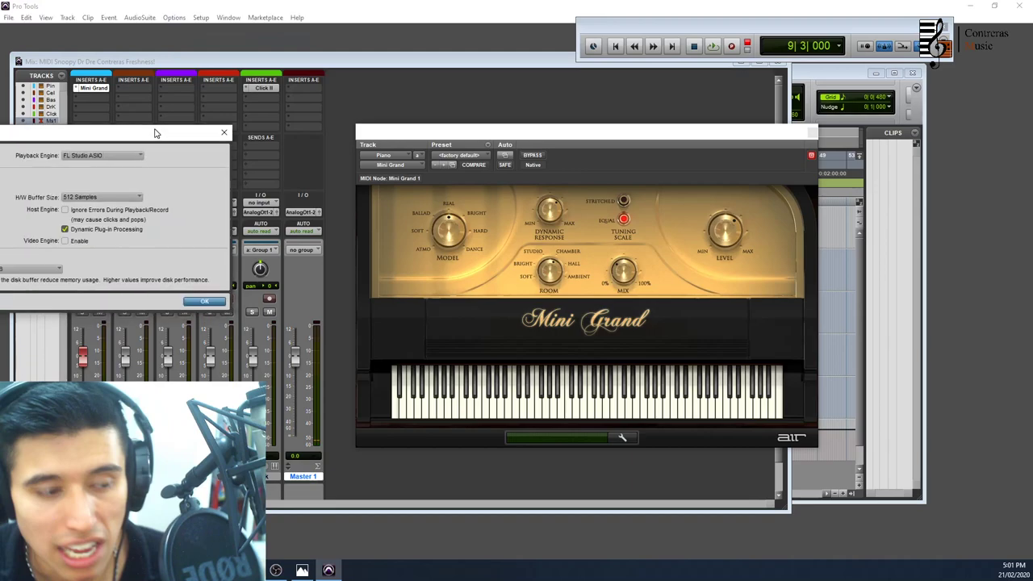
{"action": "left_click", "coordinate": [288, 150]}
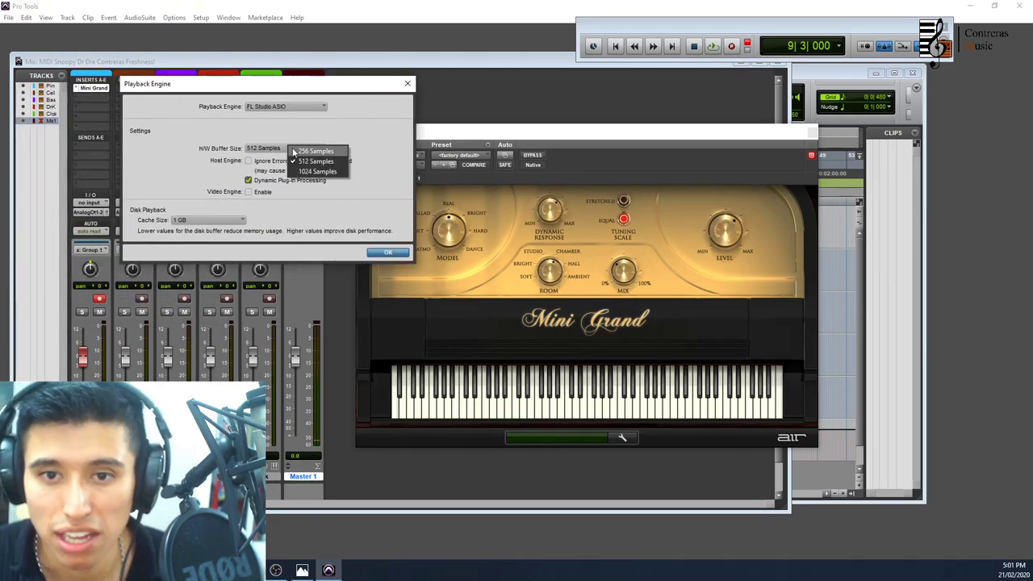
{"action": "left_click", "coordinate": [359, 132]}
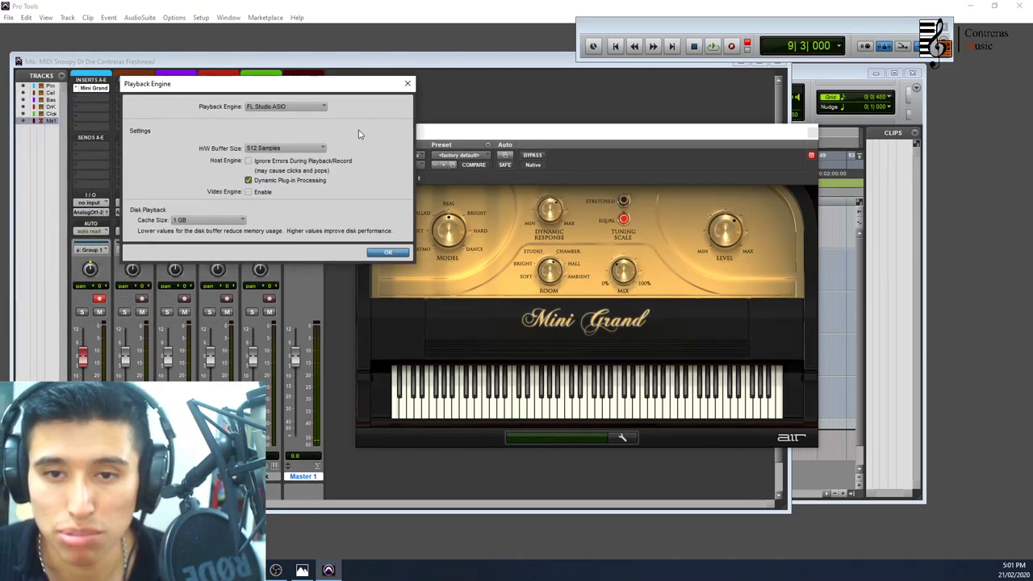
{"action": "left_click", "coordinate": [248, 161]}
{"action": "left_click", "coordinate": [248, 161]}
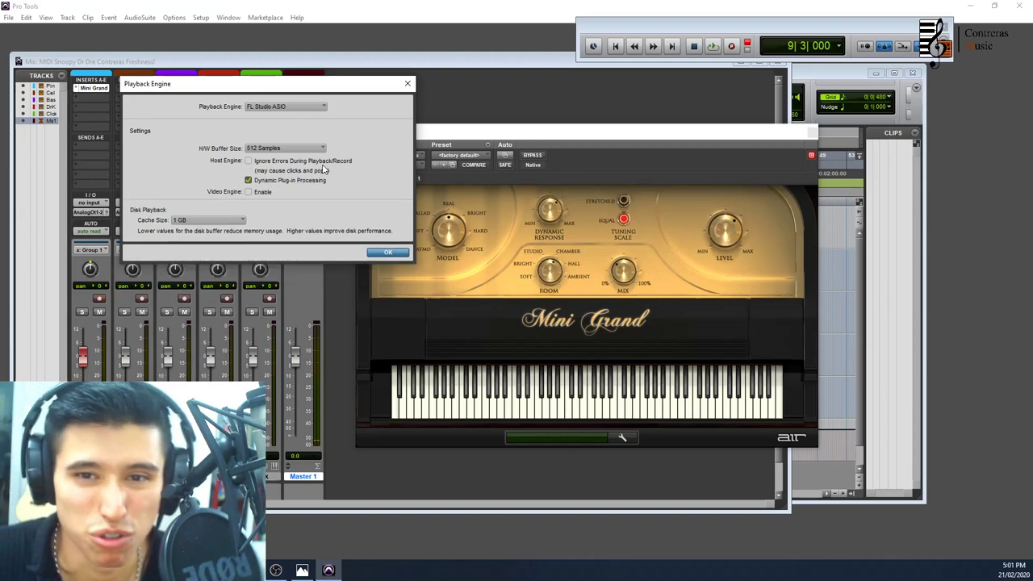
{"action": "left_click", "coordinate": [387, 252]}
- Close the Mini Grand plug-in window and bring the Edit window forward, placed over the Mix window
{"action": "left_click_drag", "start_coordinate": [508, 138], "coordinate": [504, 125]}
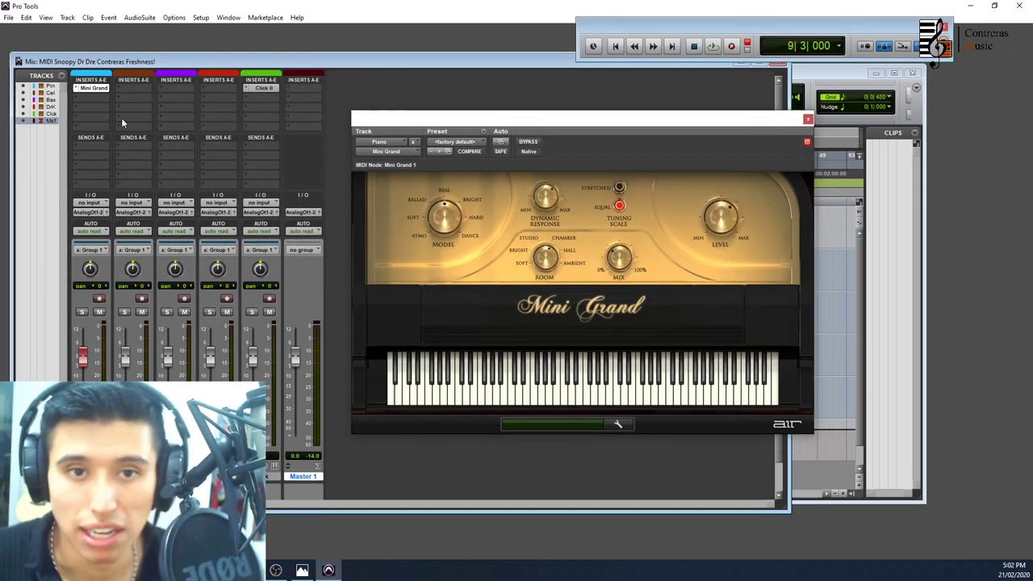
{"action": "left_click", "coordinate": [835, 77]}
{"action": "left_click", "coordinate": [807, 118]}
{"action": "left_click_drag", "start_coordinate": [646, 73], "coordinate": [505, 62]}
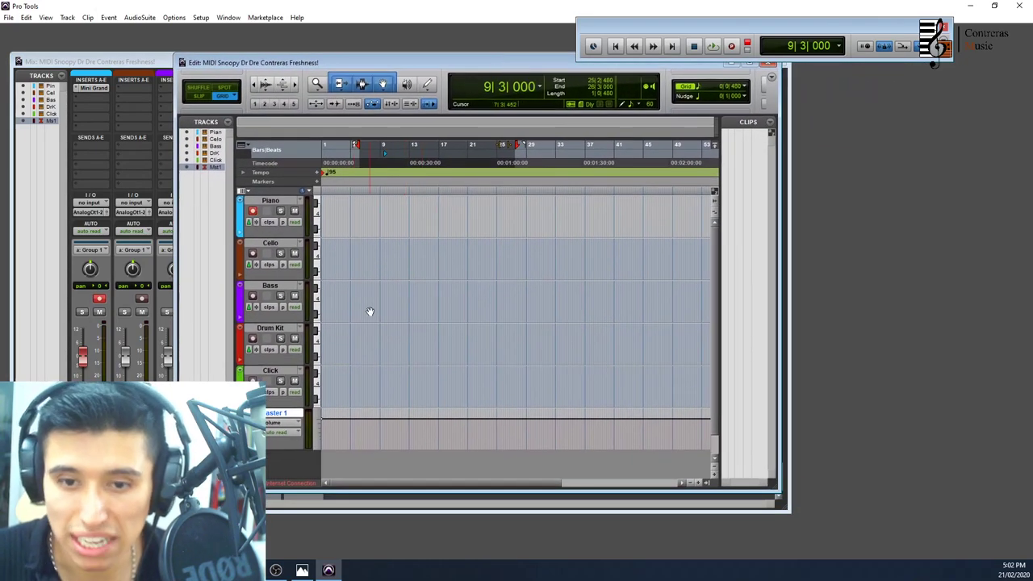
- Play the session from the start to hear the click, and zoom the timeline in to individual beats
{"action": "key", "text": "Return"}
{"action": "key", "text": "space"}
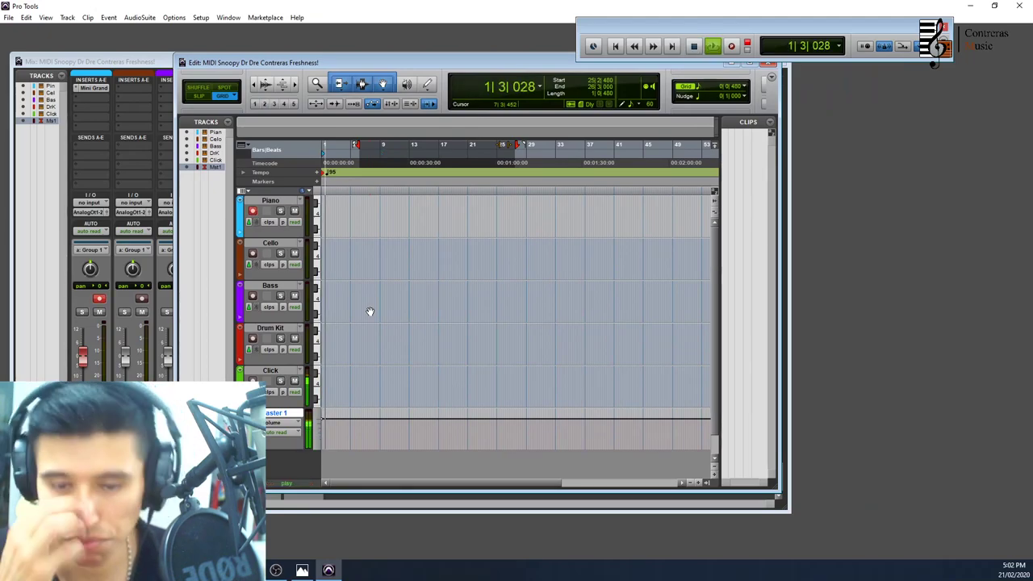
{"action": "key", "text": "t"}
{"action": "key", "text": "t"}
{"action": "key", "text": "t"}
{"action": "key", "text": "t"}
{"action": "key", "text": "t"}
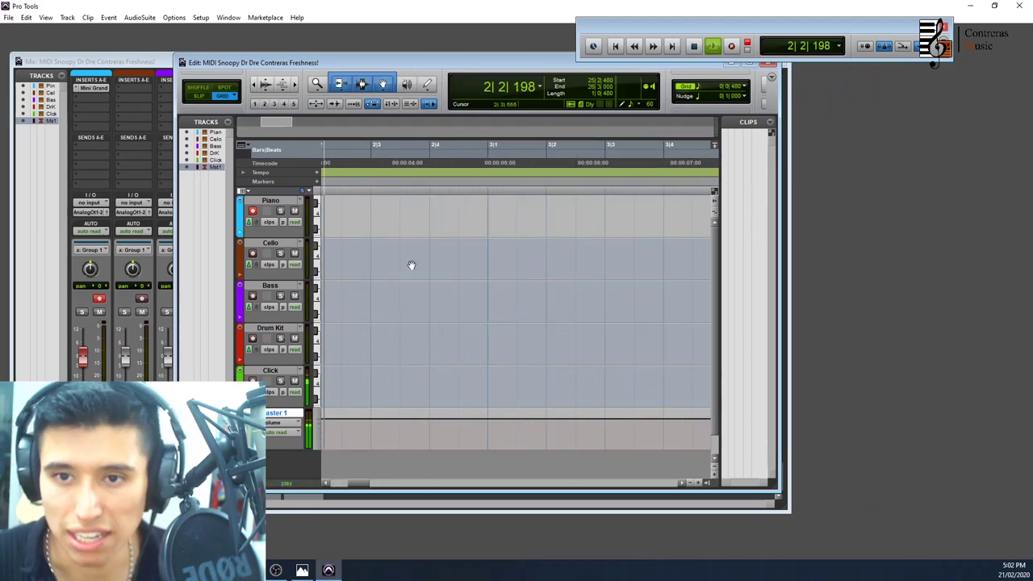
{"action": "key", "text": "space"}
- Move the Edit window and enlarge it to fill most of the workspace
{"action": "left_click_drag", "start_coordinate": [499, 67], "coordinate": [403, 50]}
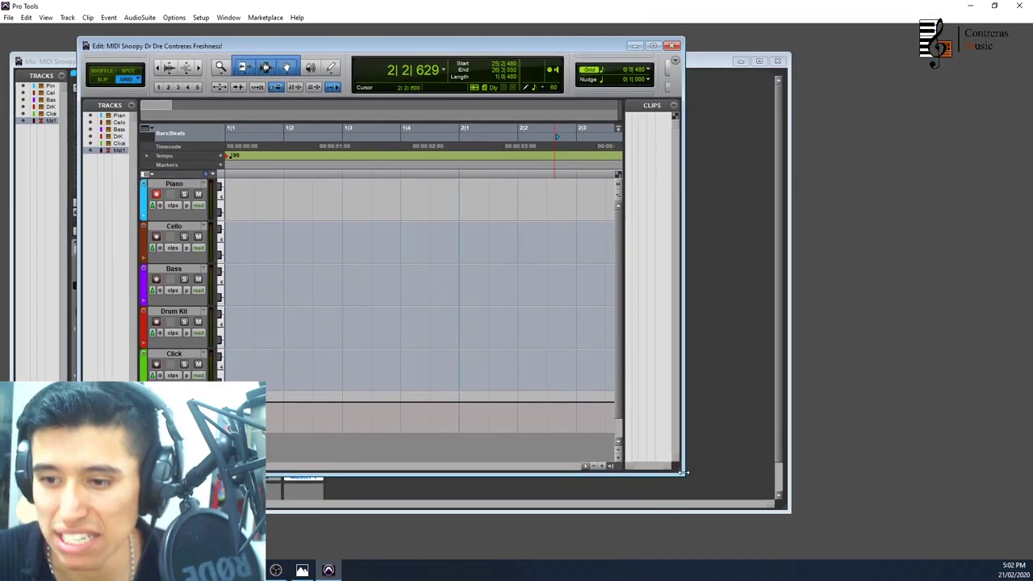
{"action": "left_click_drag", "start_coordinate": [683, 473], "coordinate": [1000, 546]}
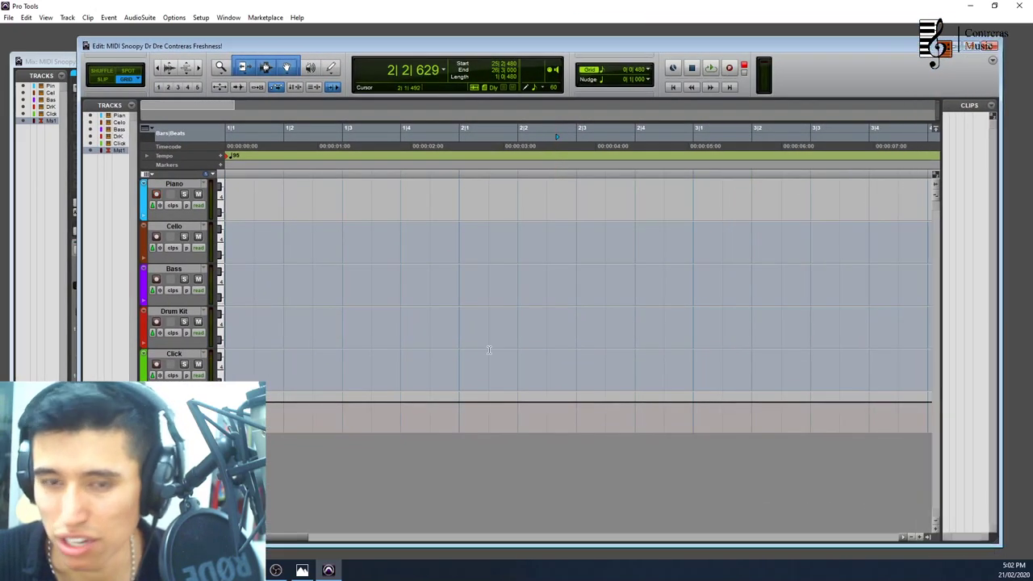
- Switch to Groove Music and audition the reference file Famous Snoopy Dr D Beat around 0:35 and 4:16
{"action": "left_click", "coordinate": [969, 6]}
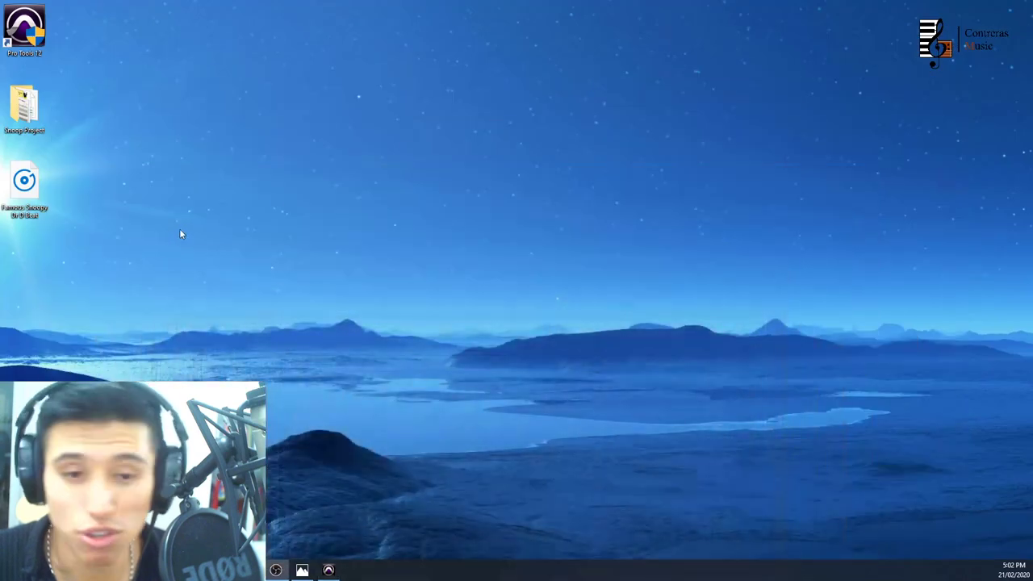
{"action": "double_click", "coordinate": [22, 183]}
{"action": "left_click", "coordinate": [419, 394]}
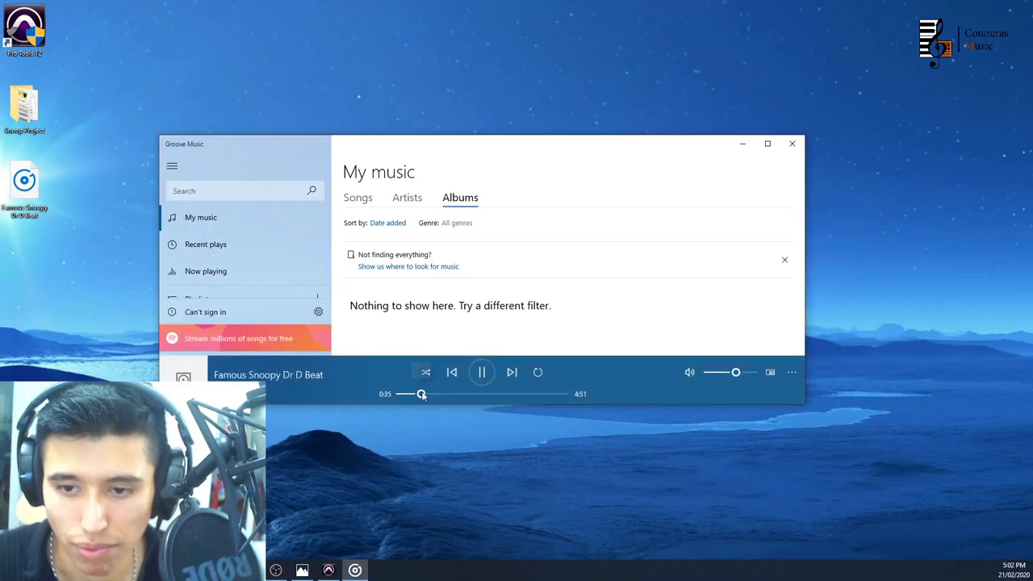
{"action": "left_click", "coordinate": [483, 372]}
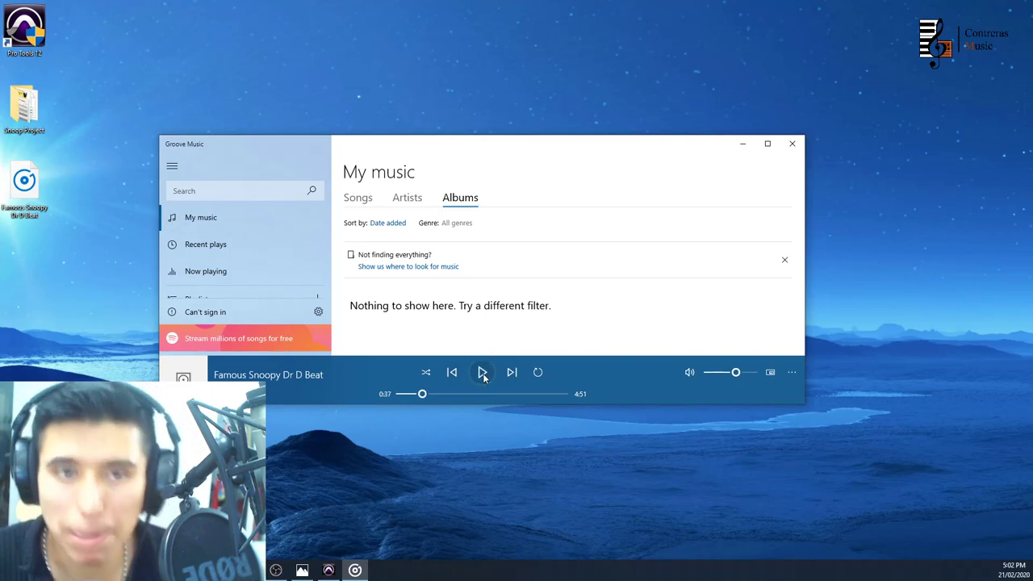
{"action": "left_click", "coordinate": [542, 393]}
{"action": "left_click", "coordinate": [482, 373]}
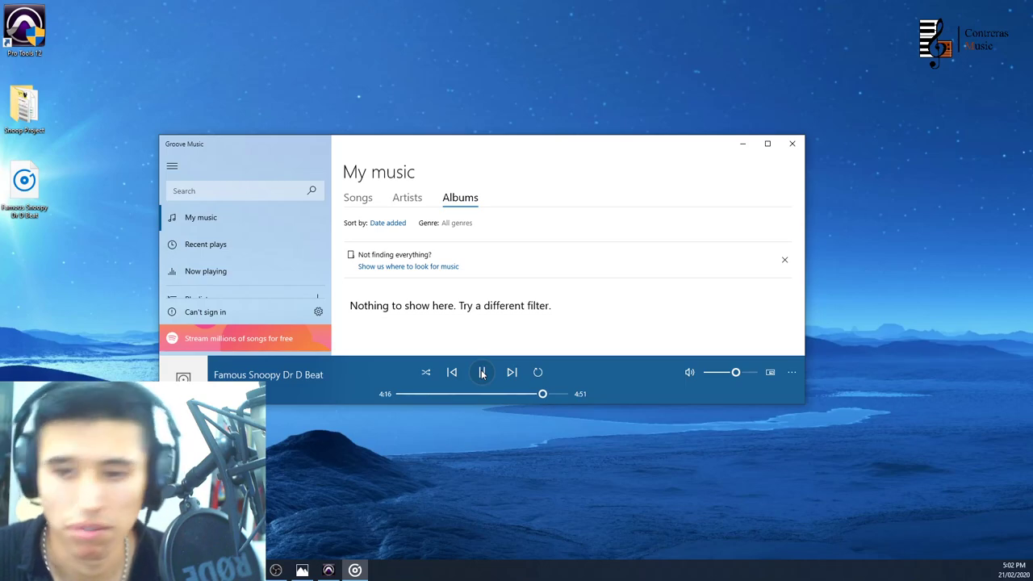
{"action": "left_click", "coordinate": [481, 372]}
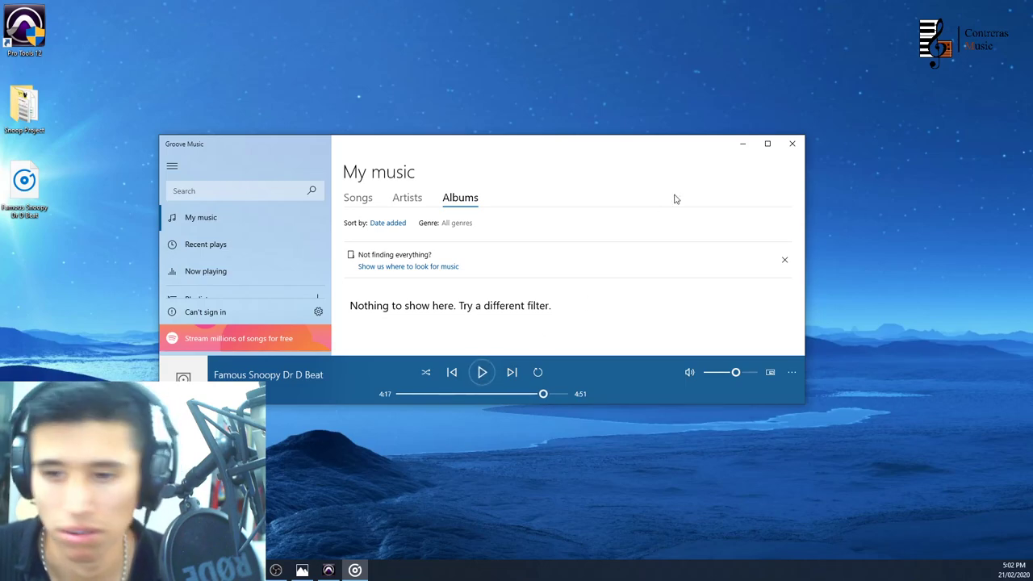
{"action": "left_click", "coordinate": [740, 144]}
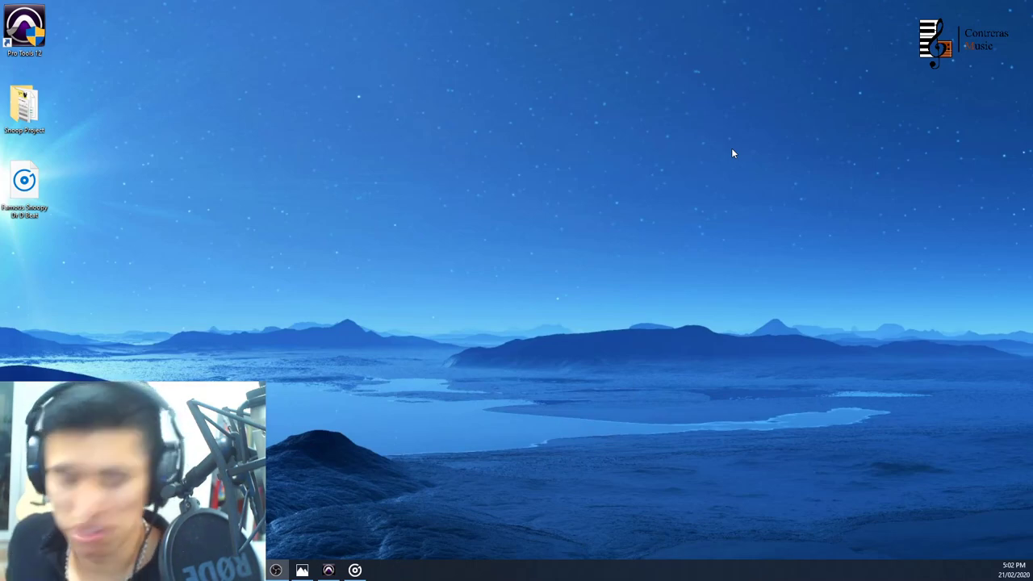
- Return to Pro Tools and record-enable the Piano track in the Edit window
{"action": "left_click", "coordinate": [327, 570]}
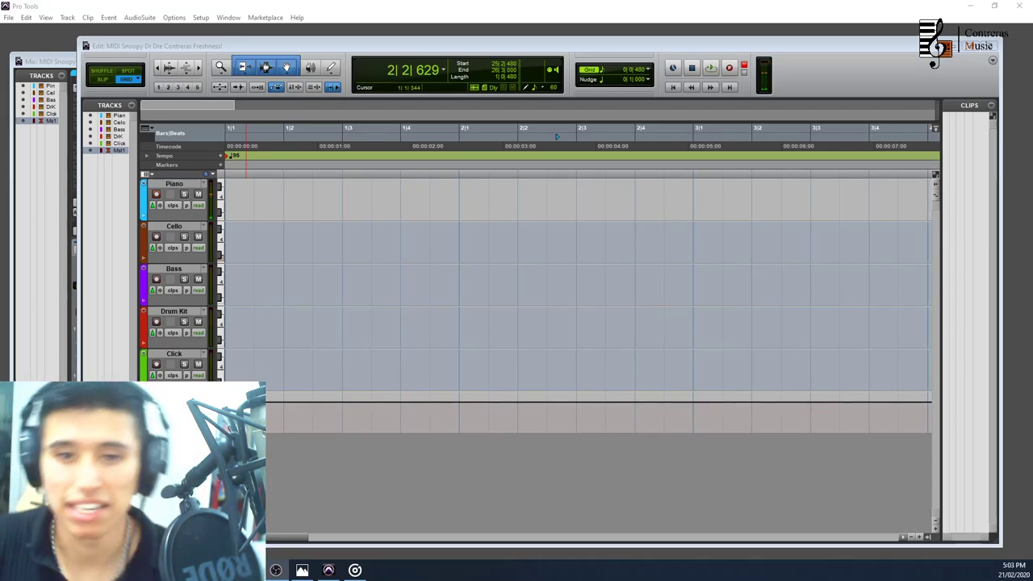
{"action": "left_click", "coordinate": [155, 195]}
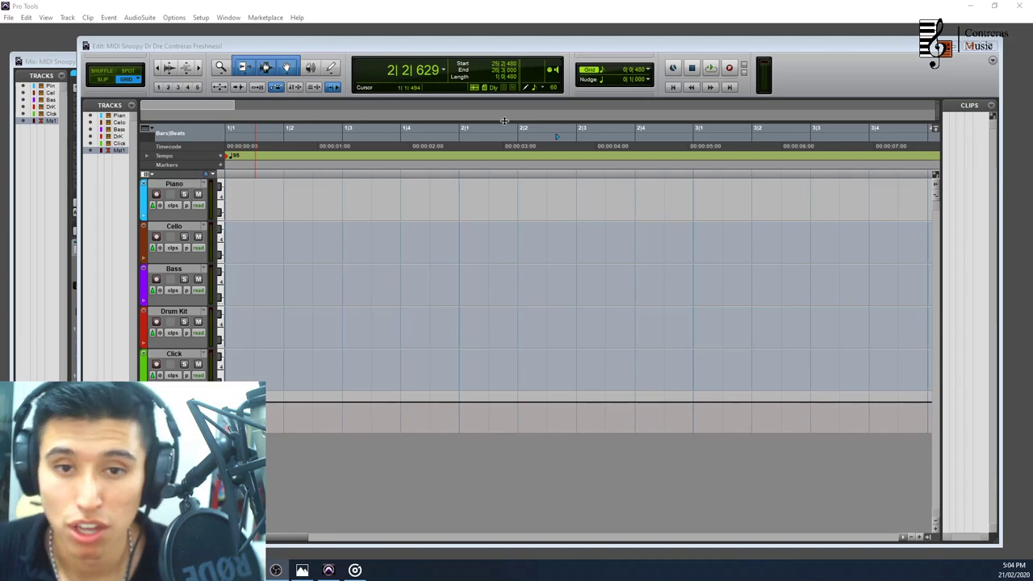
{"action": "left_click", "coordinate": [425, 39]}
{"action": "left_click", "coordinate": [156, 194]}
- Undo the Group 1 assignment of the five instrument tracks in the Mix window and mute only the Piano track
{"action": "key", "text": "ctrl+equal"}
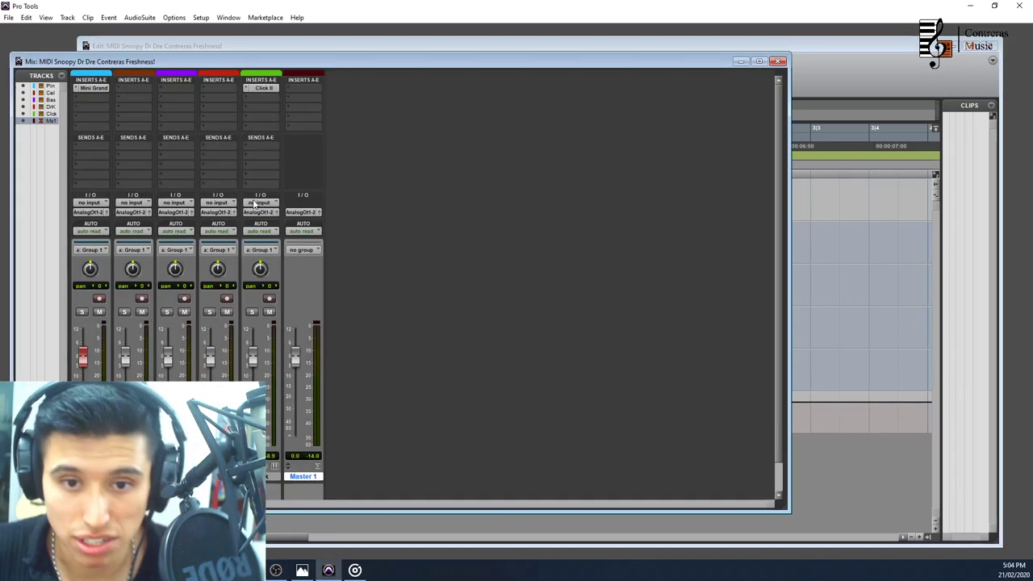
{"action": "left_click", "coordinate": [98, 311]}
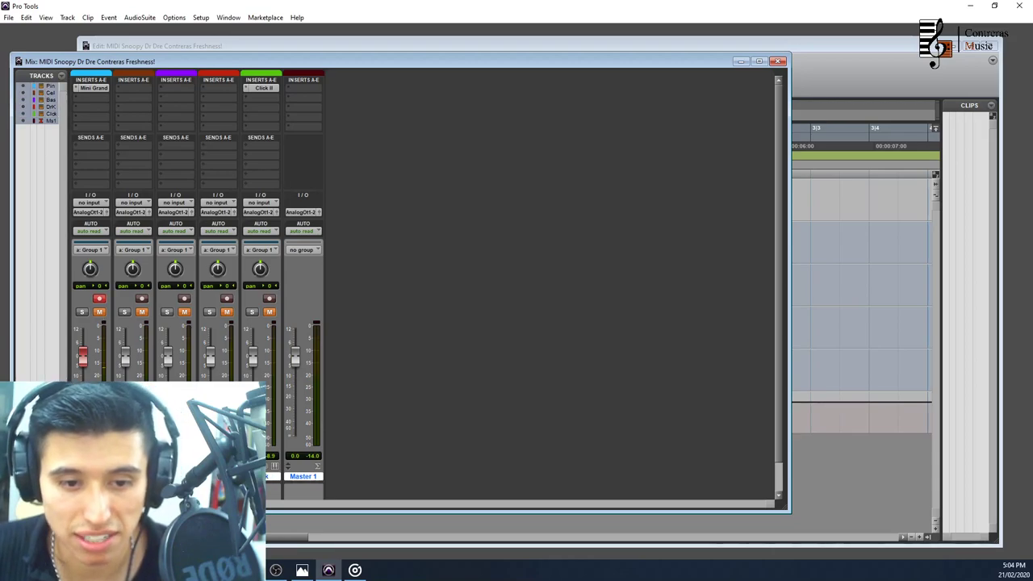
{"action": "left_click", "coordinate": [142, 313]}
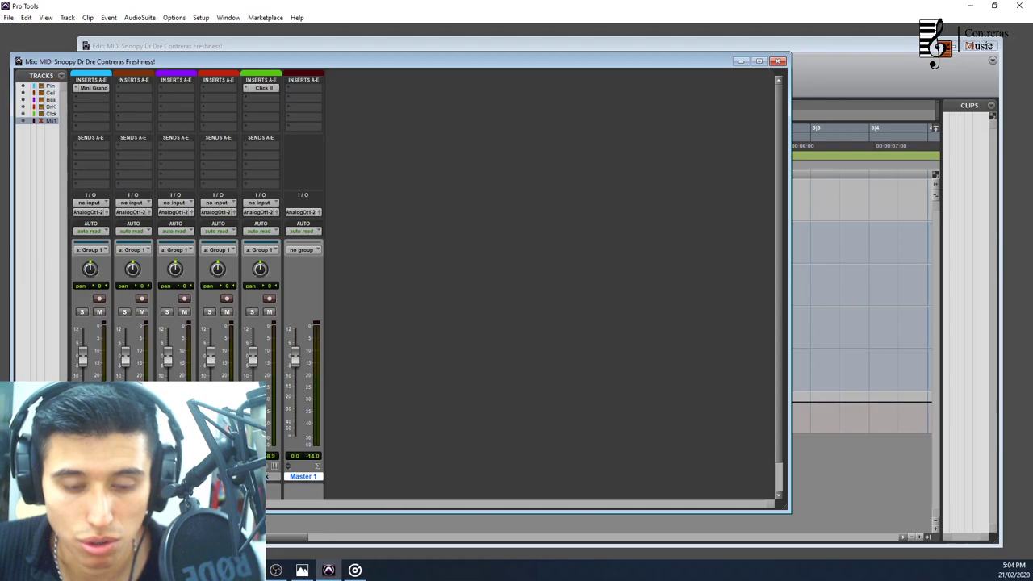
{"action": "key", "text": "ctrl+z"}
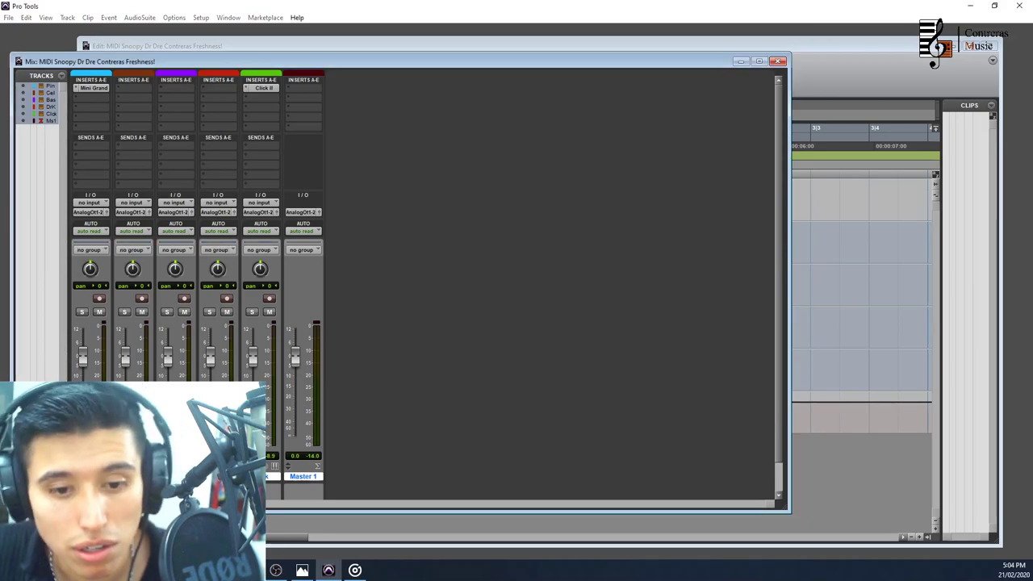
{"action": "left_click", "coordinate": [99, 312]}
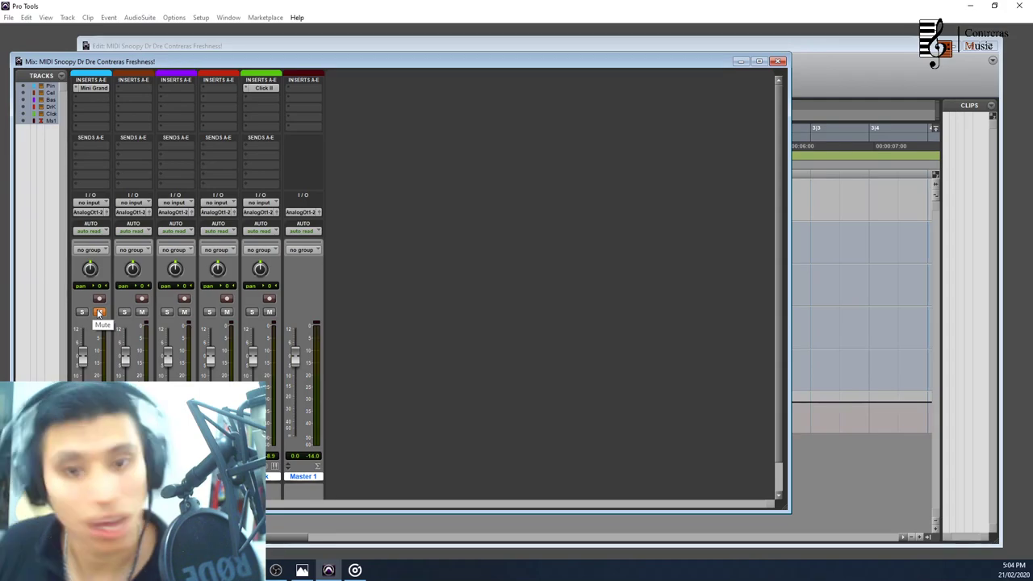
- Play the session briefly from the Edit window to check the click with the Piano track muted
{"action": "left_click", "coordinate": [343, 45]}
{"action": "key", "text": "space"}
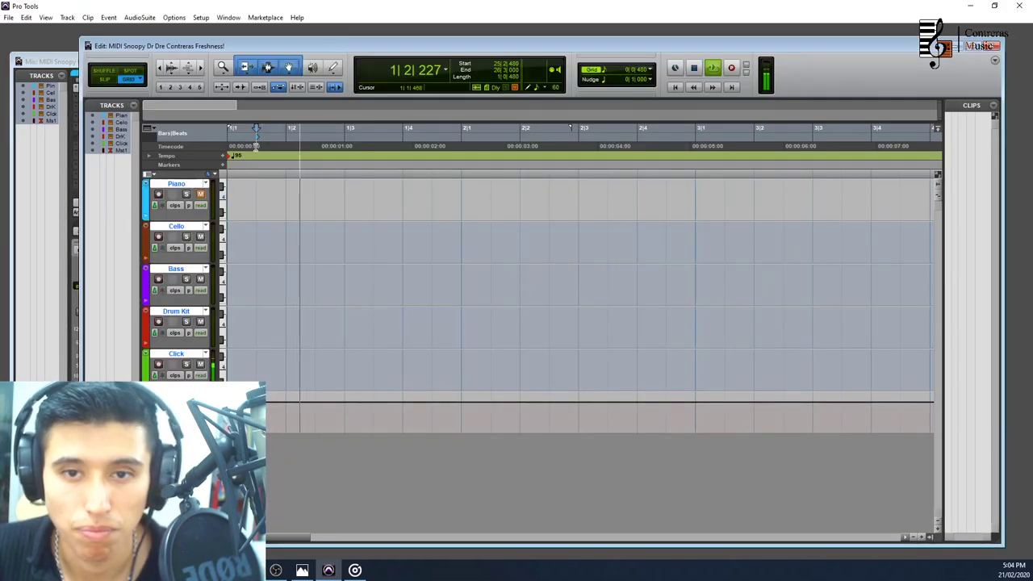
{"action": "key", "text": "space"}
- Record-enable the Piano track and open its Mini Grand plug-in from the Mix window
{"action": "left_click", "coordinate": [158, 195]}
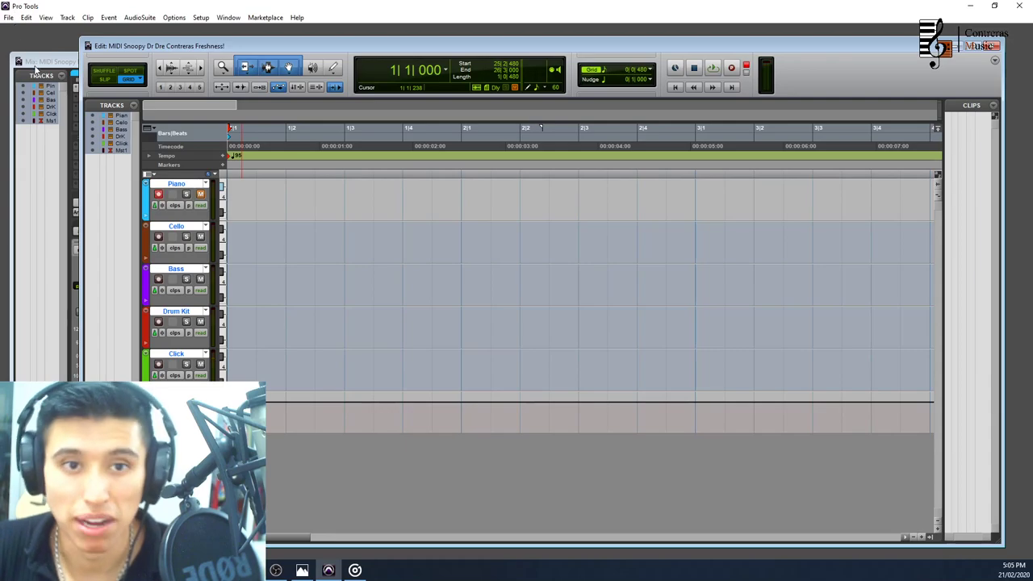
{"action": "key", "text": "ctrl+="}
{"action": "left_click", "coordinate": [103, 89]}
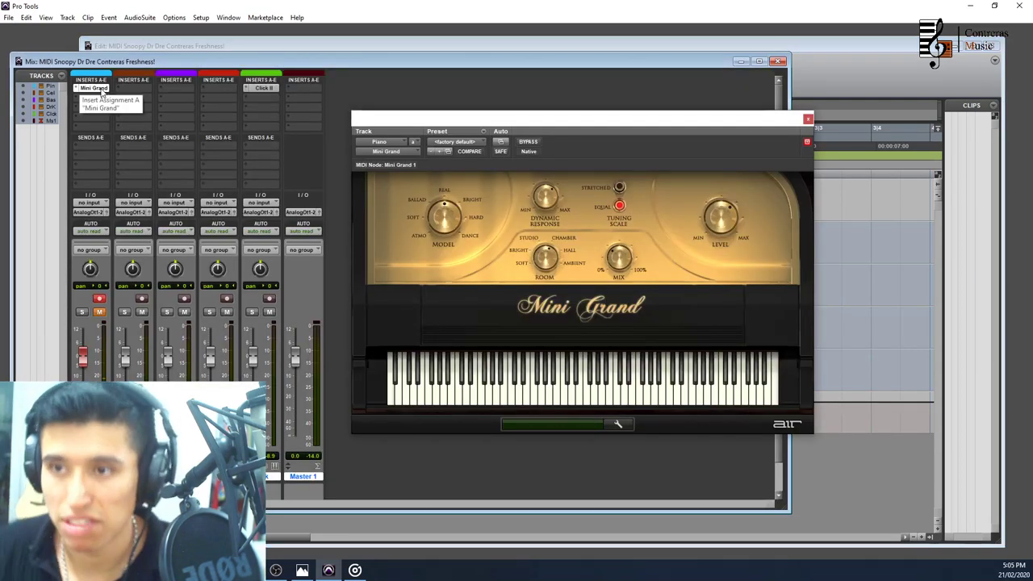
- Record a MIDI chord part on the Piano track from bar 1 into bar 6 and move the Mini Grand window clear of the clip
{"action": "left_click", "coordinate": [851, 55]}
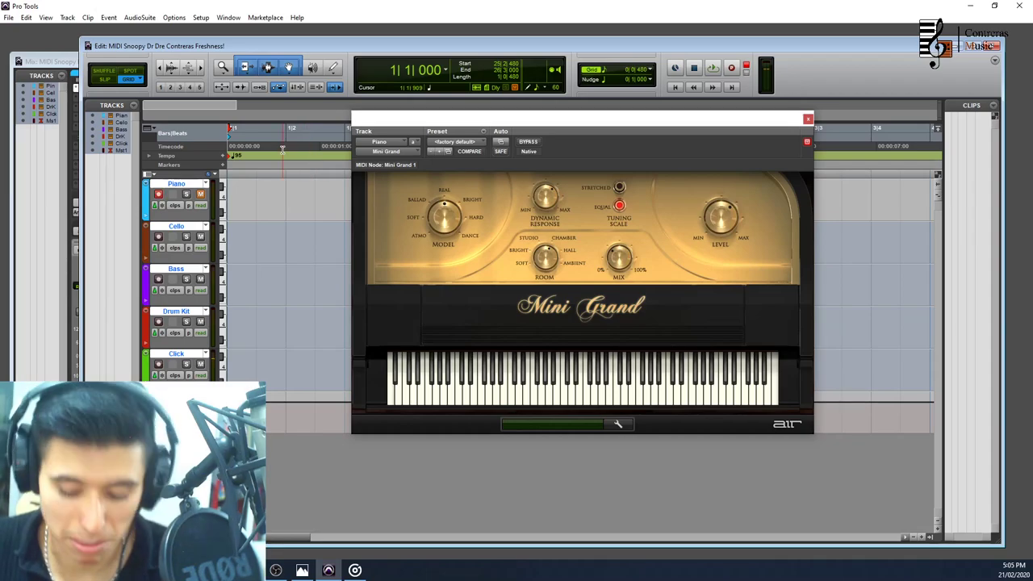
{"action": "key", "text": "space"}
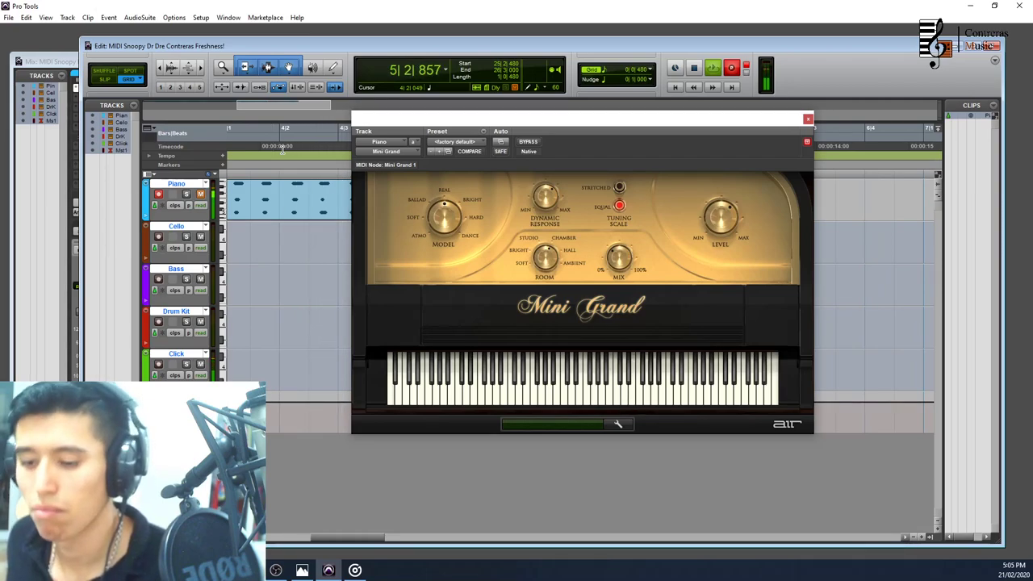
{"action": "key", "text": "space"}
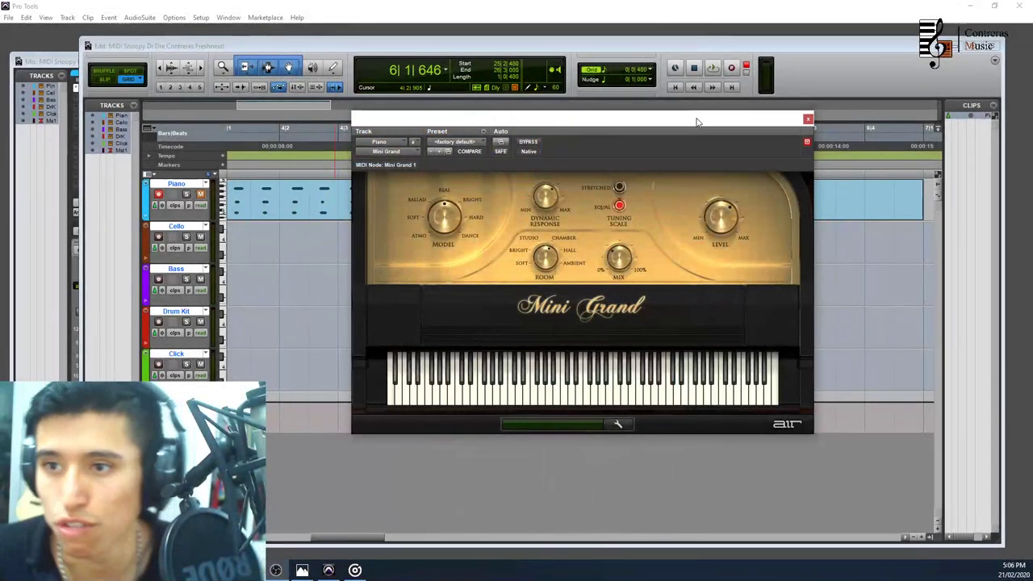
{"action": "left_click_drag", "start_coordinate": [695, 121], "coordinate": [635, 255]}
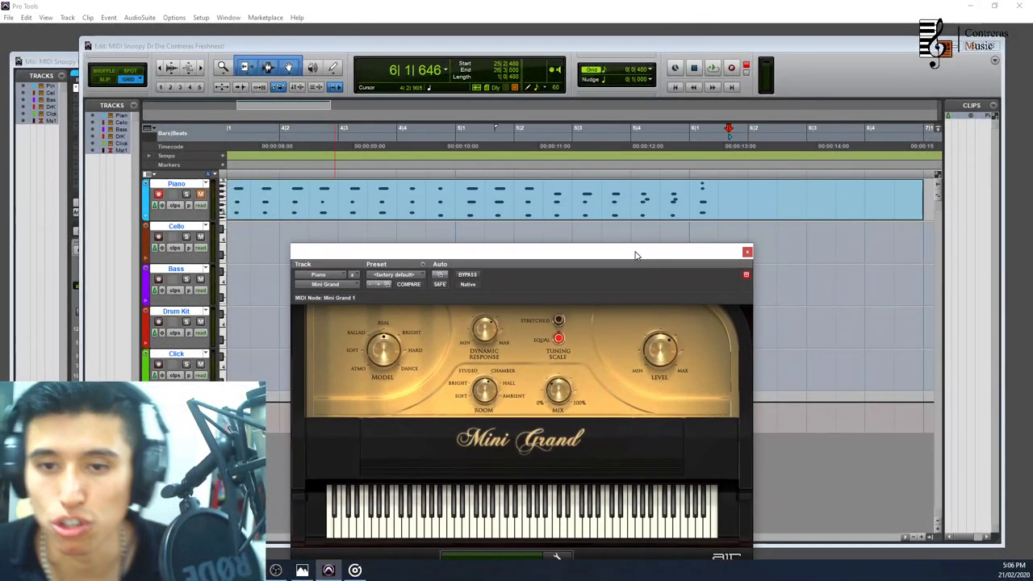
- Close the Mini Grand plug-in window and open the recorded Piano clip in the MIDI Editor
{"action": "left_click", "coordinate": [747, 252]}
{"action": "left_click", "coordinate": [355, 205]}
{"action": "double_click", "coordinate": [355, 205]}
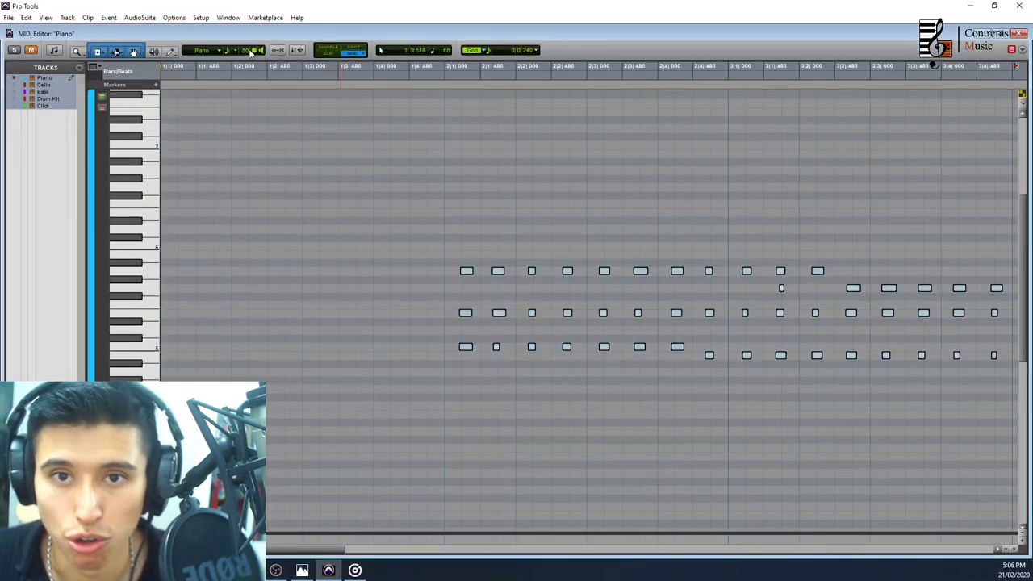
- Draw a few high trial notes around the start of bar 2 with the Pencil tool
{"action": "left_click", "coordinate": [171, 52]}
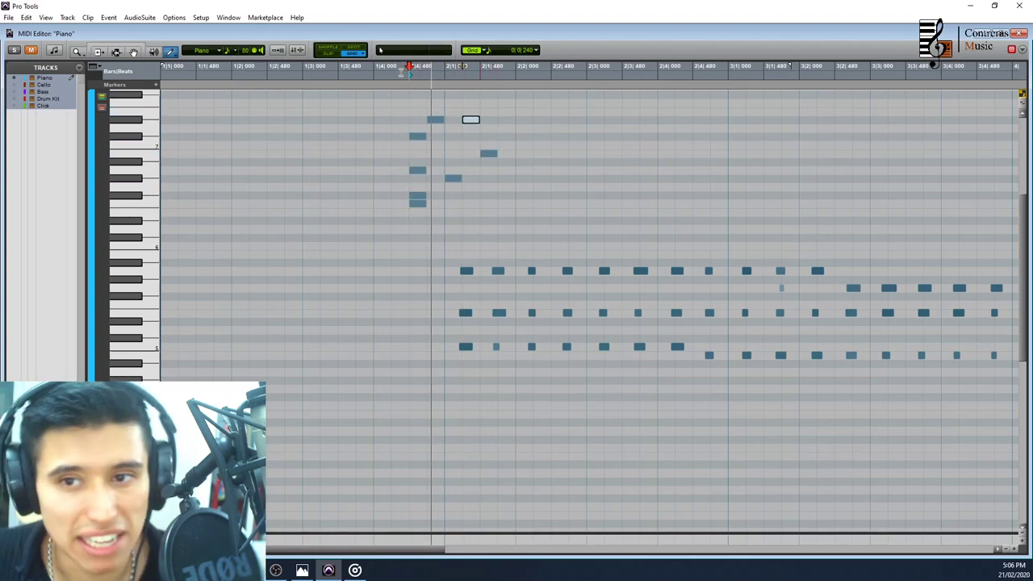
- Take the Piano track out of record in the Edit window and reopen its clip in the MIDI Editor
{"action": "key", "text": "ctrl+="}
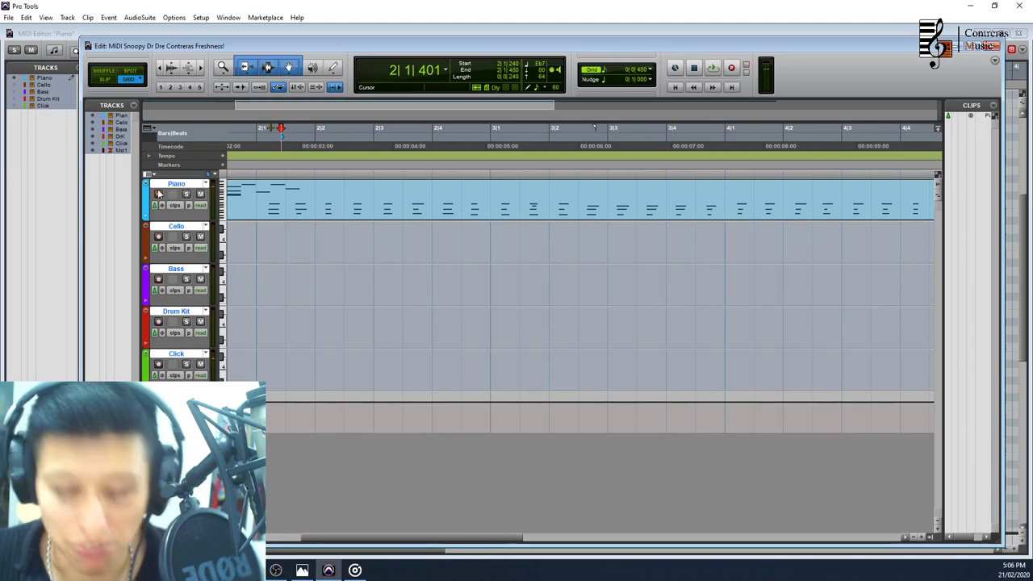
{"action": "key", "text": "ctrl+equal"}
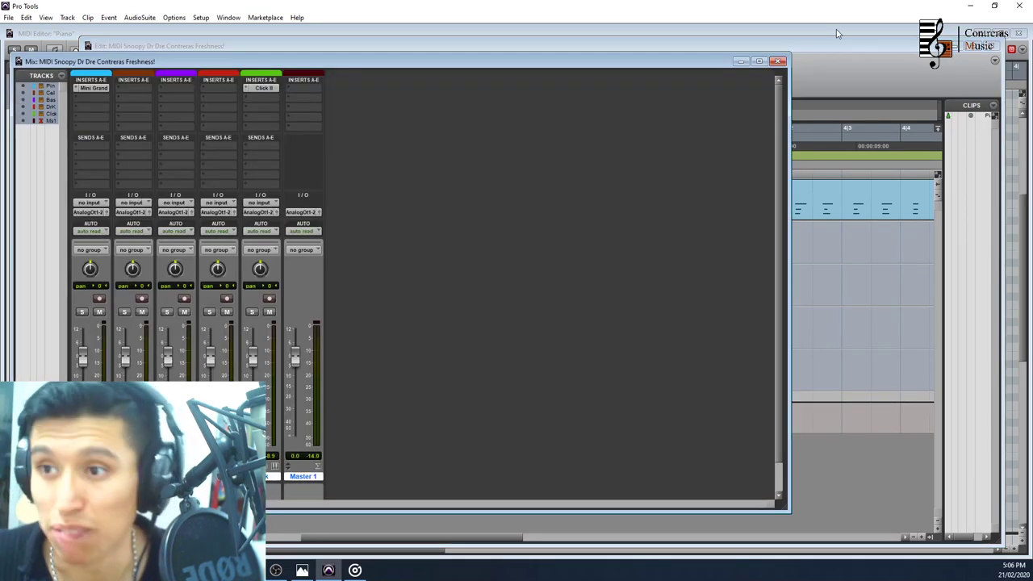
{"action": "key", "text": "ctrl+equal"}
{"action": "double_click", "coordinate": [285, 211]}
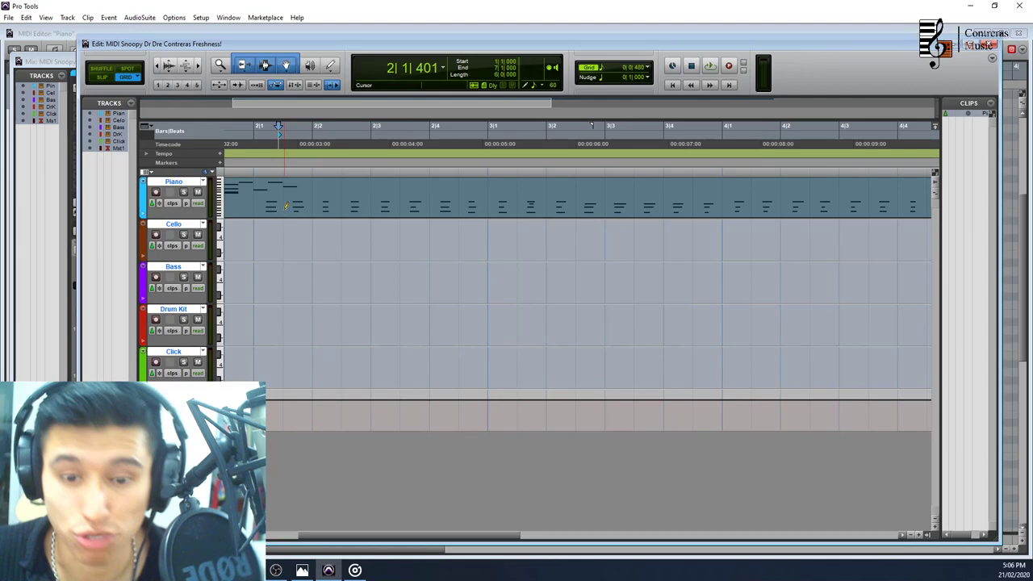
- Play the Piano part from about beat 1|4 in the MIDI Editor to hear the pencilled notes
{"action": "left_click", "coordinate": [370, 77]}
{"action": "key", "text": "space"}
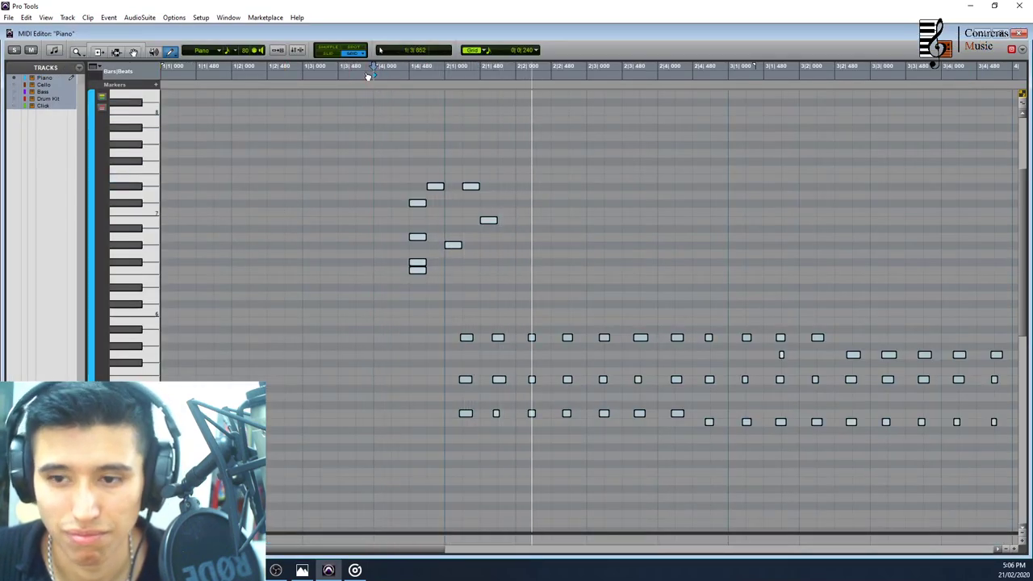
{"action": "key", "text": "space"}
- Delete all the pencilled high notes around the start of bar 2 in the MIDI Editor
{"action": "left_click", "coordinate": [132, 46]}
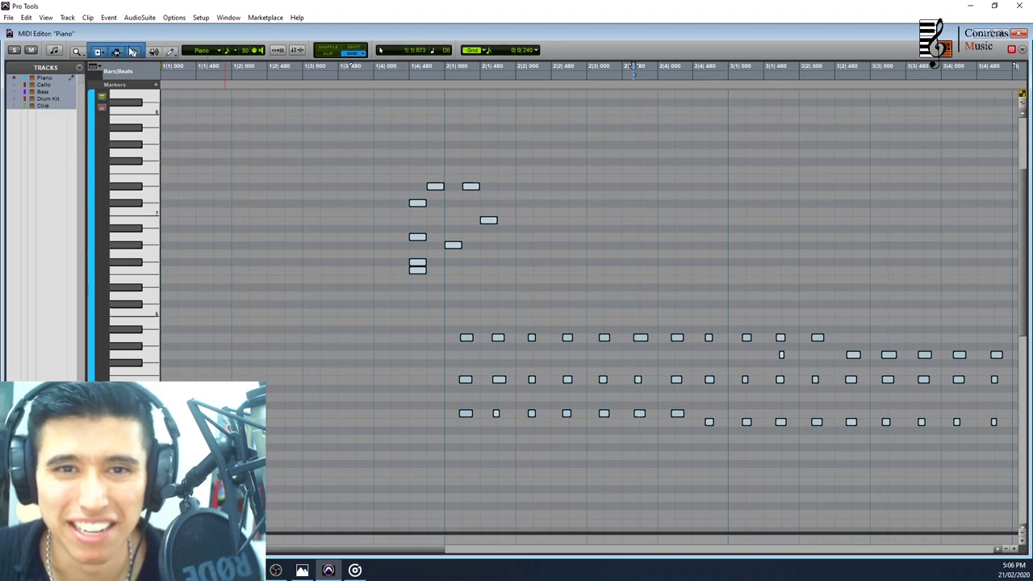
{"action": "left_click_drag", "start_coordinate": [359, 134], "coordinate": [526, 297]}
{"action": "key", "text": "Delete"}
{"action": "left_click_drag", "start_coordinate": [444, 153], "coordinate": [482, 208]}
{"action": "key", "text": "Delete"}
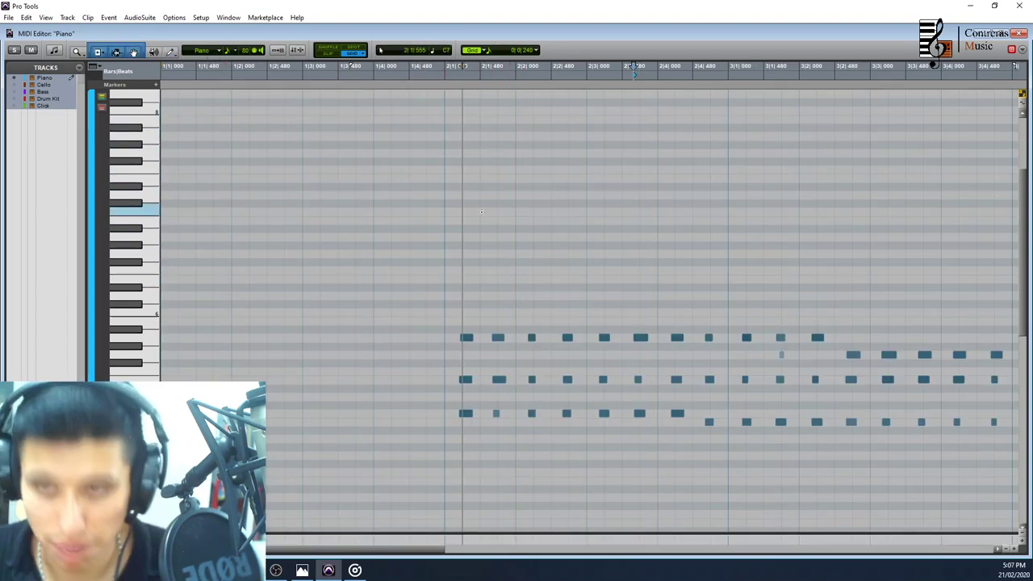
- Delete the stray short note within the first beat of bar 3 of the Piano part
{"action": "scroll", "coordinate": [682, 355], "scroll_direction": "right", "scroll_amount": 2}
{"action": "left_click_drag", "start_coordinate": [686, 350], "coordinate": [717, 360]}
{"action": "key", "text": "Delete"}
- Select the recorded Piano notes and look at the Quantize operation for them
{"action": "key", "text": "r"}
{"action": "key", "text": "r"}
{"action": "key", "text": "r"}
{"action": "scroll", "coordinate": [485, 251], "scroll_direction": "up", "scroll_amount": 4}
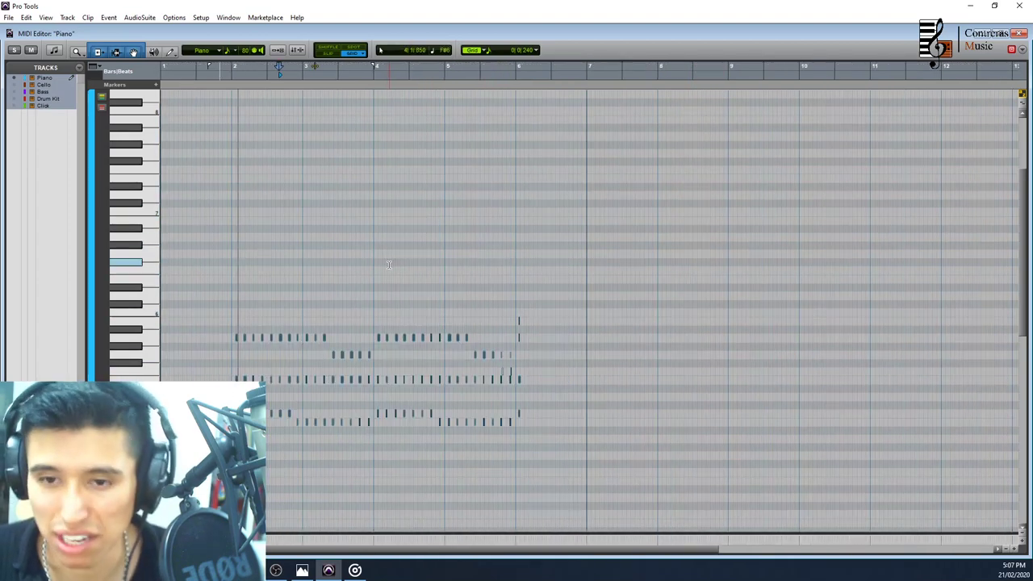
{"action": "left_click_drag", "start_coordinate": [469, 360], "coordinate": [899, 449]}
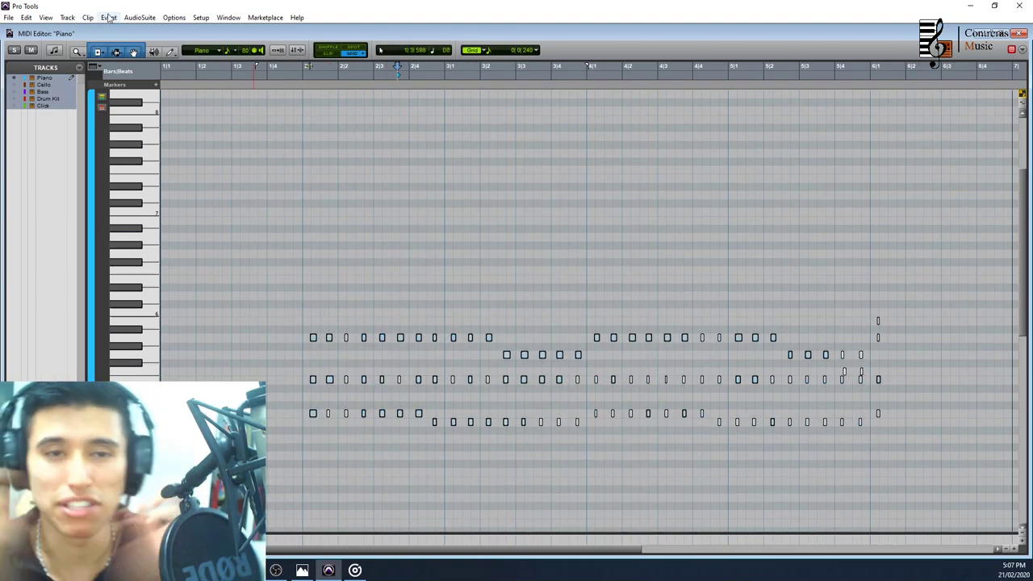
{"action": "left_click", "coordinate": [108, 17]}
{"action": "mouse_move", "coordinate": [159, 53]}
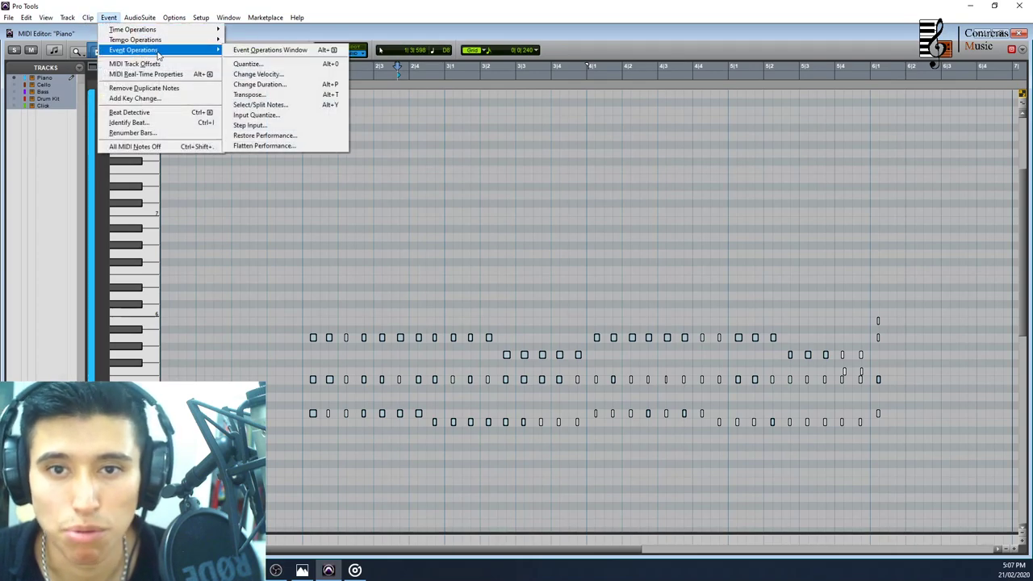
{"action": "left_click", "coordinate": [273, 68]}
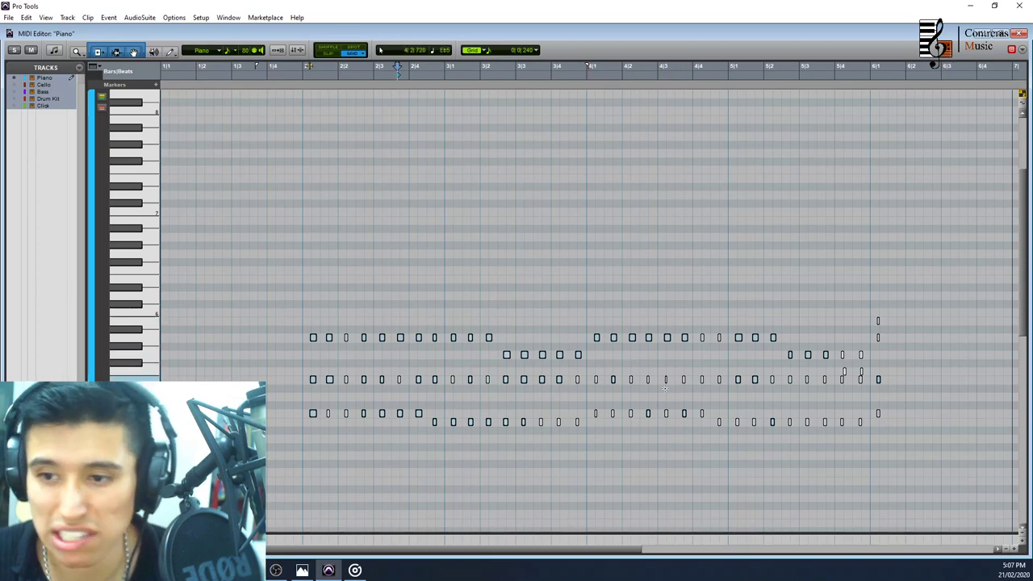
- Play the Piano part from about 1|4|480 to check the timing of the first chords
{"action": "key", "text": "t"}
{"action": "key", "text": "t"}
{"action": "scroll", "coordinate": [577, 355], "scroll_direction": "down", "scroll_amount": 2}
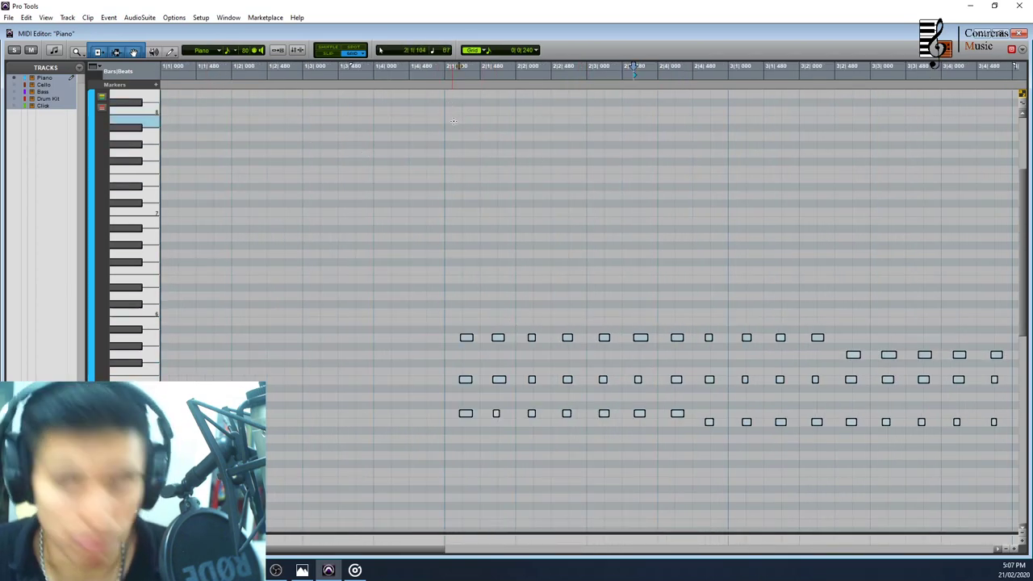
{"action": "left_click", "coordinate": [426, 76]}
{"action": "left_click", "coordinate": [410, 71]}
{"action": "key", "text": "space"}
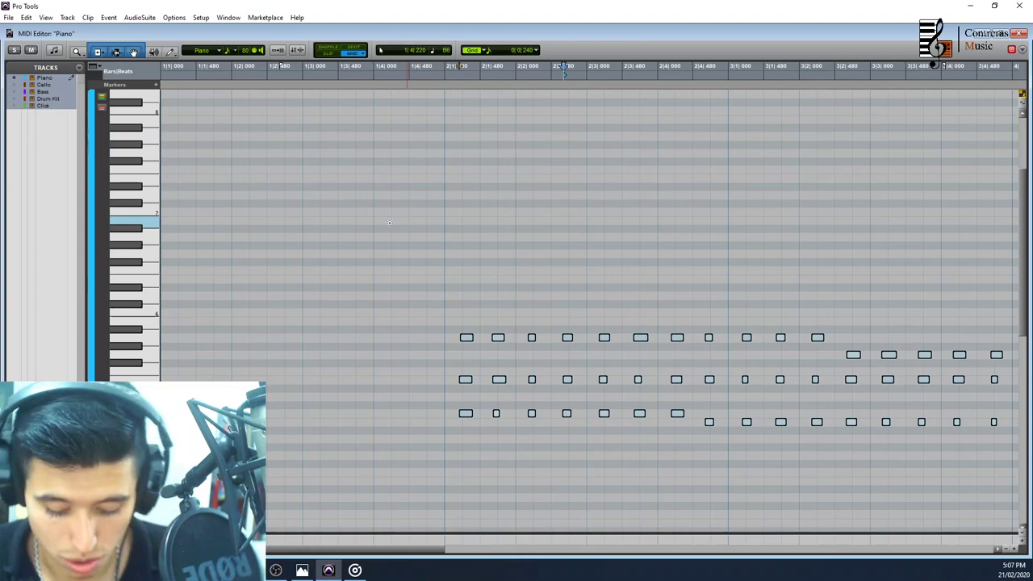
- Mute the Click track, split the Piano clip just before its first chord in Slip mode, and delete the empty front piece
{"action": "key", "text": "ctrl+equal"}
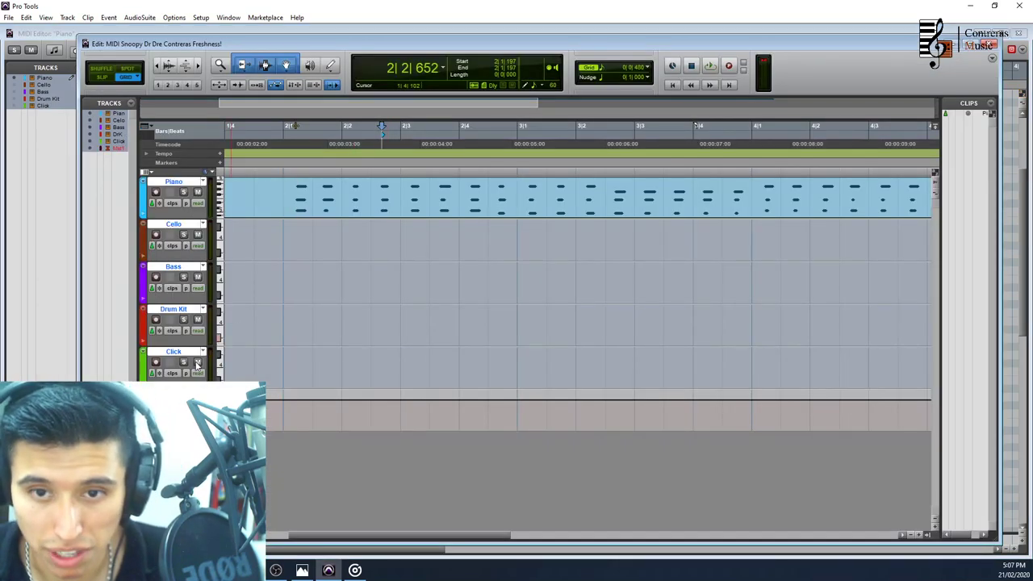
{"action": "left_click", "coordinate": [101, 76]}
{"action": "left_click", "coordinate": [295, 208]}
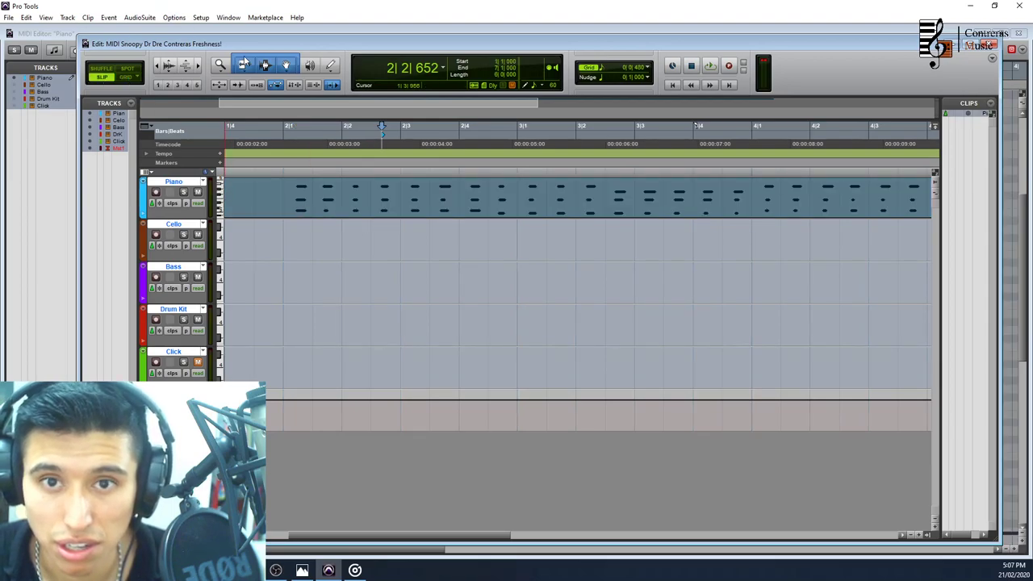
{"action": "left_click", "coordinate": [283, 195]}
{"action": "key", "text": "ctrl+e"}
{"action": "left_click", "coordinate": [255, 213]}
{"action": "key", "text": "Delete"}
- Slip the Piano clip earlier so its first chord falls on bar 2, and trim its start to 2|1|000 in Grid mode
{"action": "left_click_drag", "start_coordinate": [311, 215], "coordinate": [302, 215]}
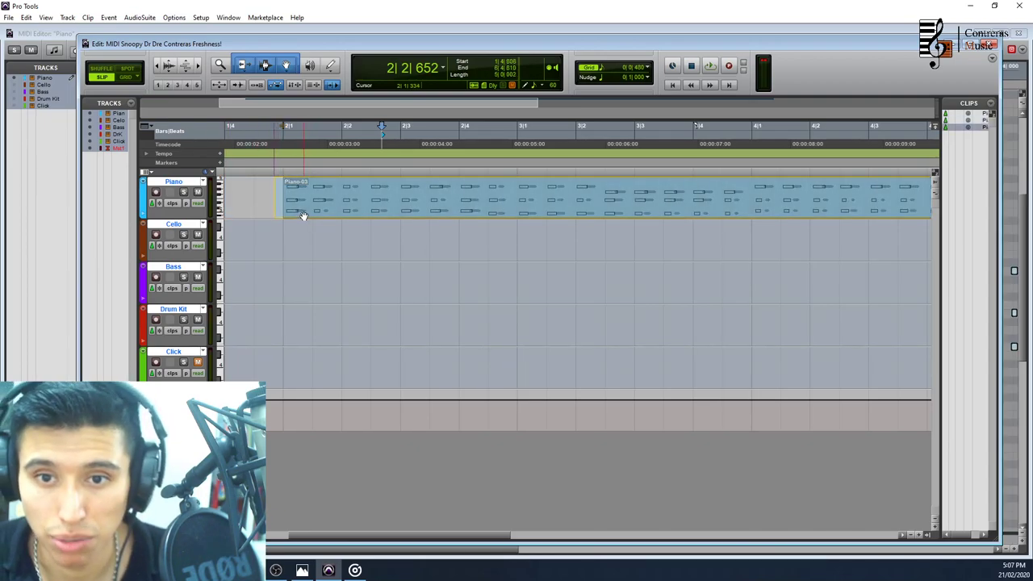
{"action": "key", "text": "t"}
{"action": "key", "text": "t"}
{"action": "key", "text": "t"}
{"action": "scroll", "coordinate": [476, 222], "scroll_direction": "right", "scroll_amount": 2}
{"action": "left_click_drag", "start_coordinate": [506, 221], "coordinate": [483, 217]}
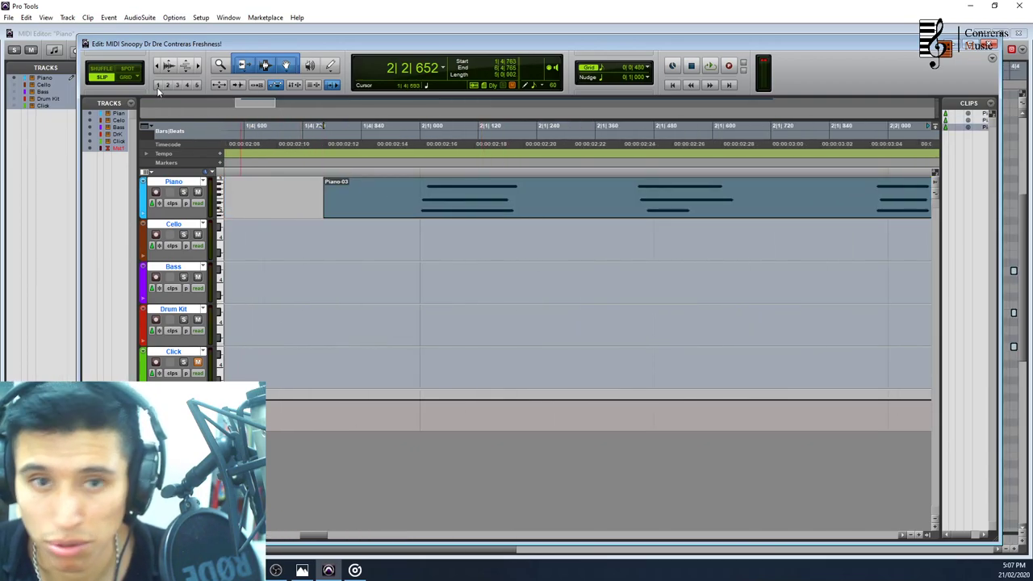
{"action": "left_click", "coordinate": [126, 78]}
{"action": "left_click_drag", "start_coordinate": [330, 199], "coordinate": [387, 142]}
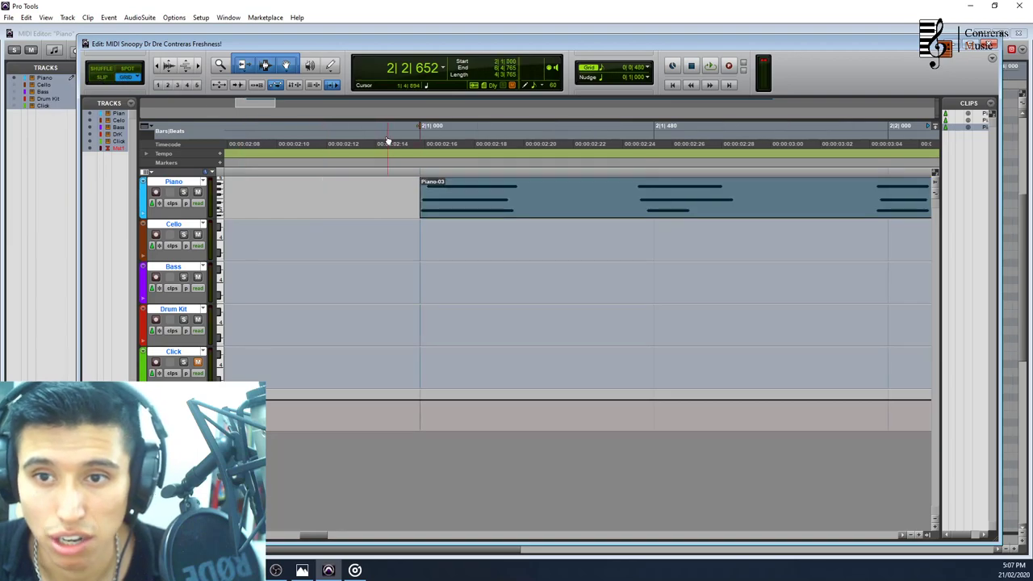
- Play the realigned Piano part from bar 2 to bar 6 in the MIDI Editor
{"action": "double_click", "coordinate": [484, 204]}
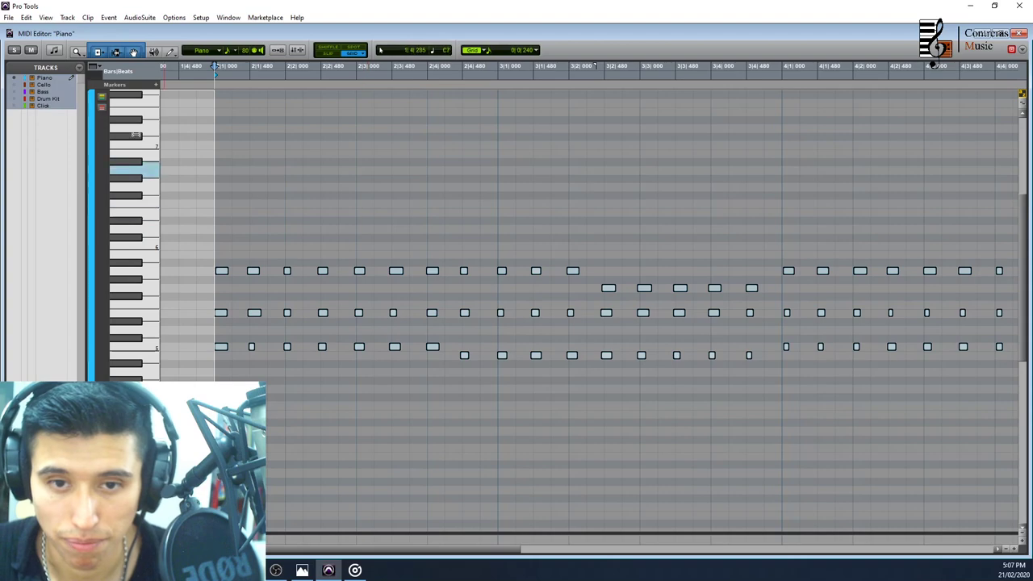
{"action": "key", "text": "space"}
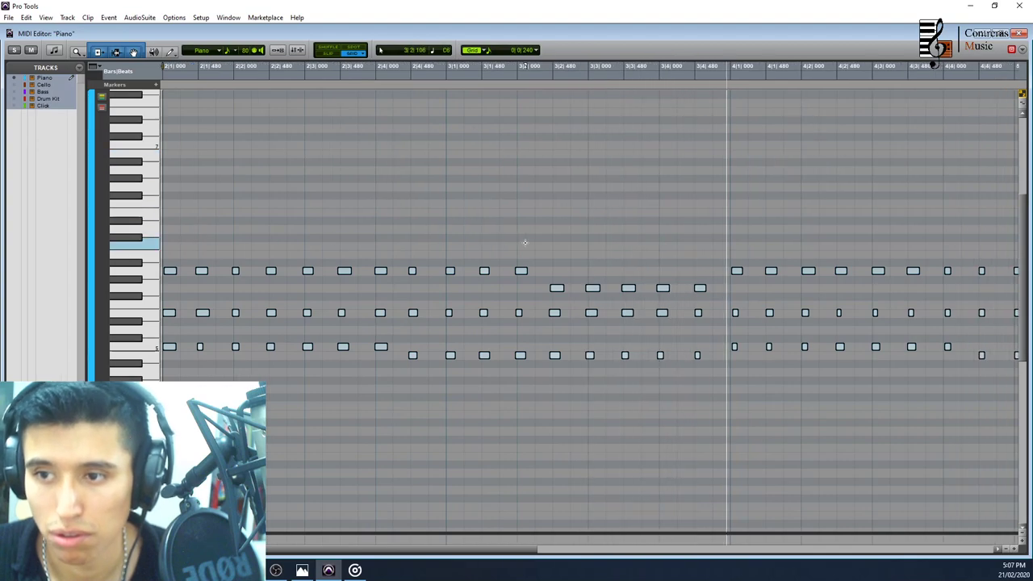
{"action": "key", "text": "ctrl+["}
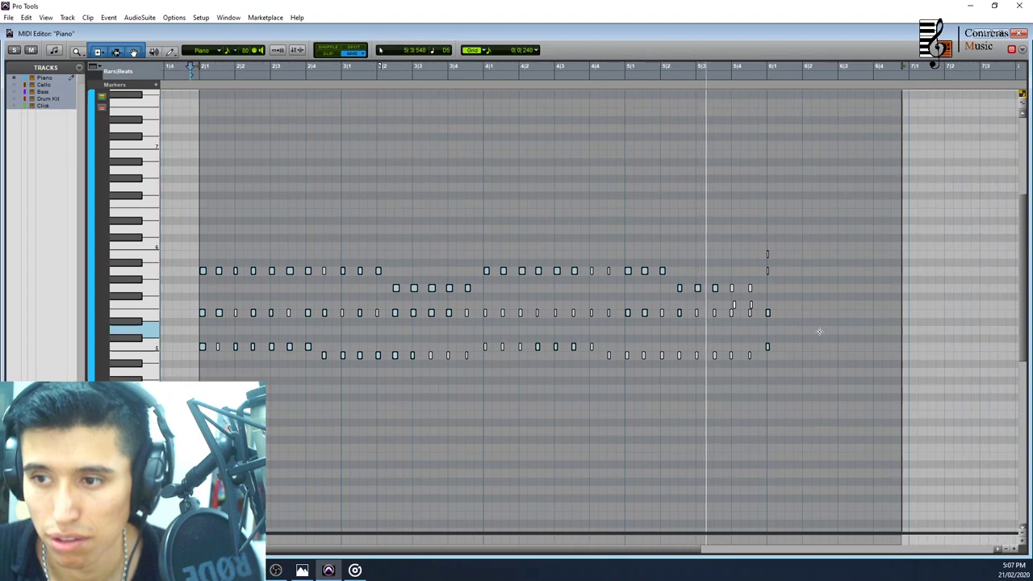
{"action": "key", "text": "ctrl+]"}
{"action": "scroll", "coordinate": [385, 341], "scroll_direction": "right", "scroll_amount": 1}
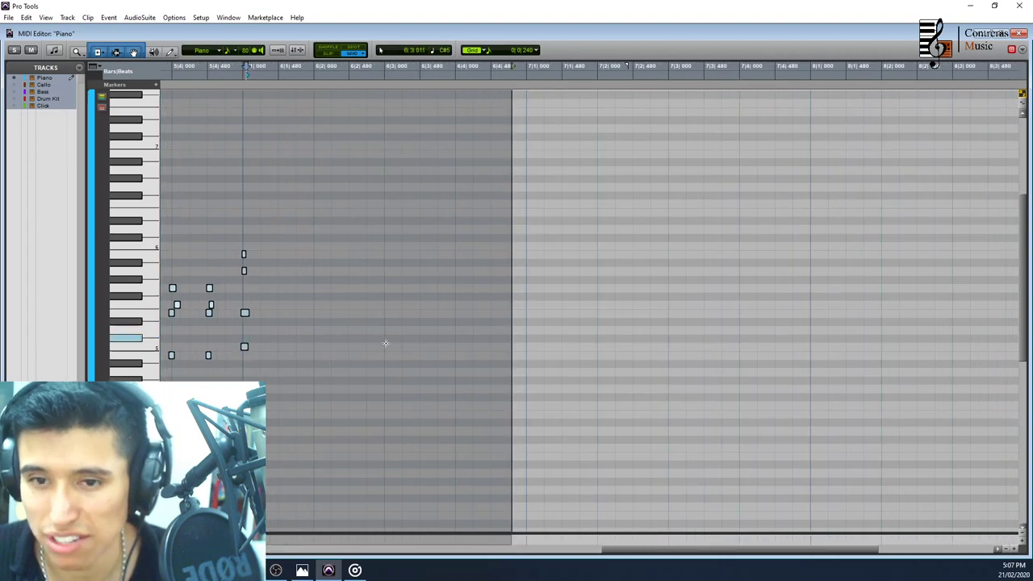
- Delete the two extra overlapping notes from the last two chords of bar 5, within beat 4
{"action": "scroll", "coordinate": [411, 345], "scroll_direction": "left", "scroll_amount": 1}
{"action": "key", "text": "ctrl+]"}
{"action": "key", "text": "ctrl+]"}
{"action": "key", "text": "ctrl+]"}
{"action": "scroll", "coordinate": [470, 371], "scroll_direction": "left", "scroll_amount": 4}
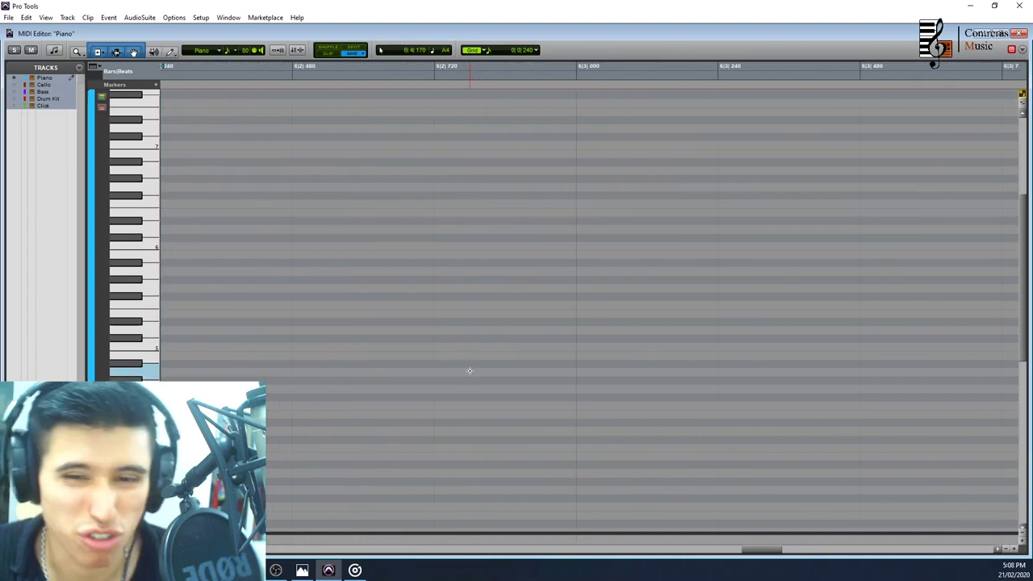
{"action": "key", "text": "ctrl+["}
{"action": "key", "text": "ctrl+["}
{"action": "left_click", "coordinate": [508, 297]}
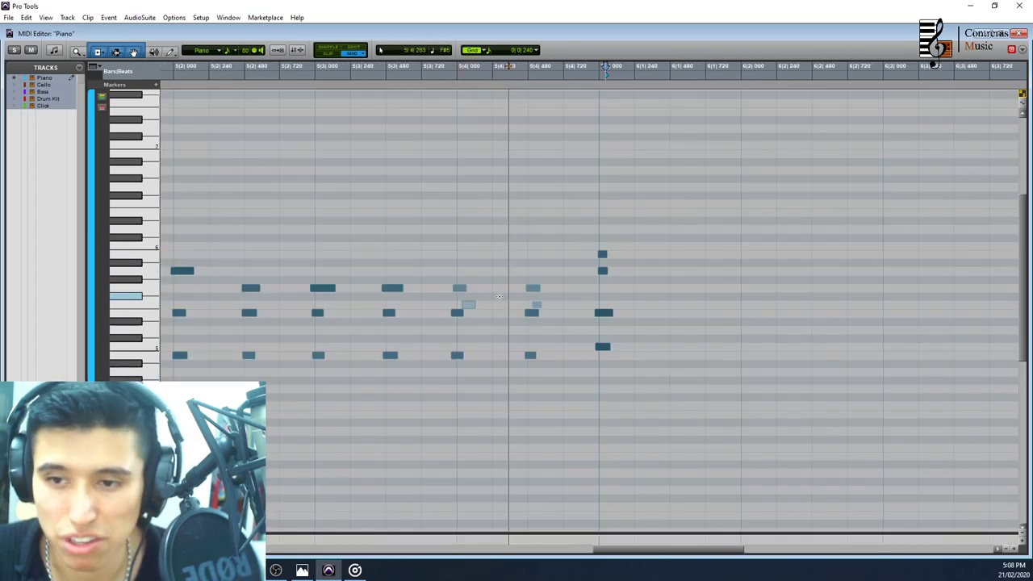
{"action": "key", "text": "ctrl+]"}
{"action": "key", "text": "ctrl+]"}
{"action": "key", "text": "ctrl+]"}
{"action": "key", "text": "ctrl+["}
{"action": "left_click", "coordinate": [433, 305]}
{"action": "left_click", "coordinate": [700, 305], "text": "shift"}
{"action": "key", "text": "Delete"}
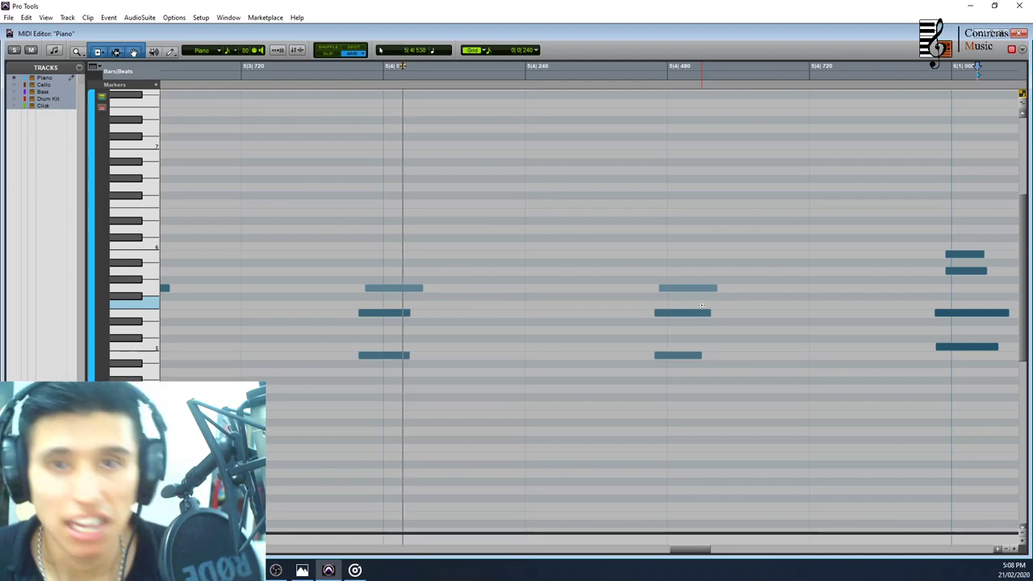
- Play the end of the part from about 5|2|240 and delete the extra four-note chord at the start of bar 6
{"action": "key", "text": "r"}
{"action": "key", "text": "r"}
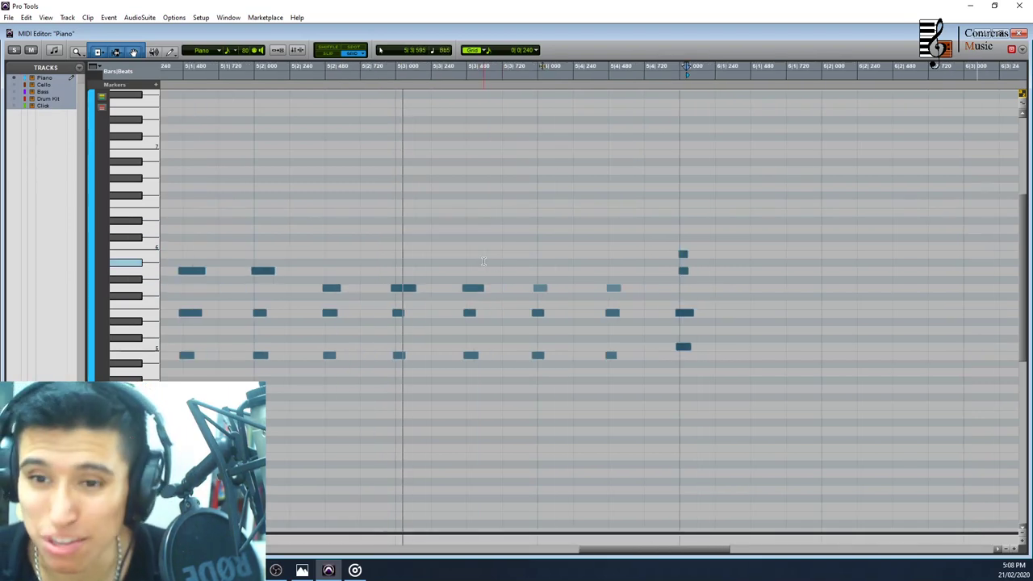
{"action": "left_click", "coordinate": [301, 79]}
{"action": "key", "text": "space"}
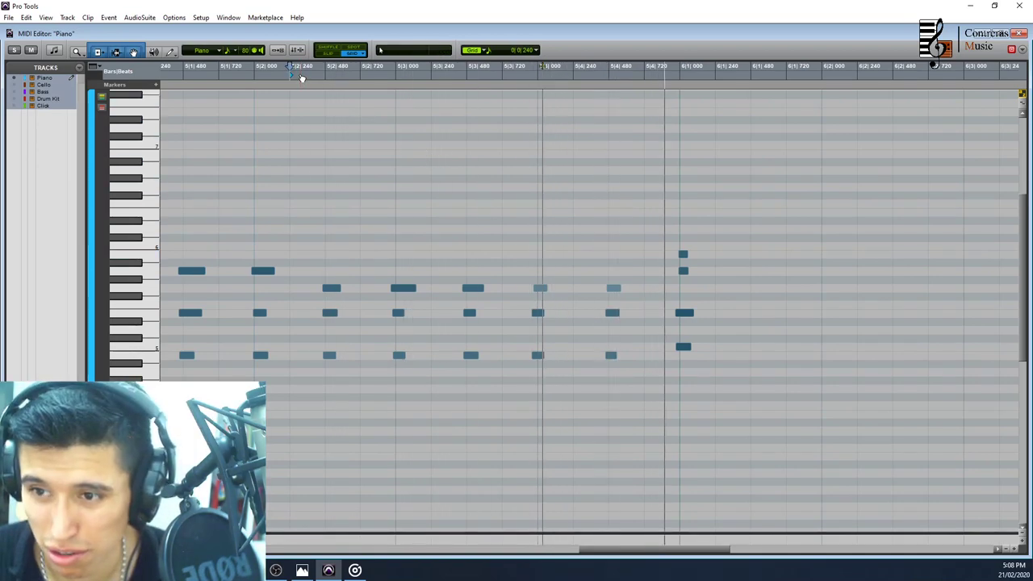
{"action": "key", "text": "space"}
{"action": "left_click_drag", "start_coordinate": [684, 271], "coordinate": [705, 372]}
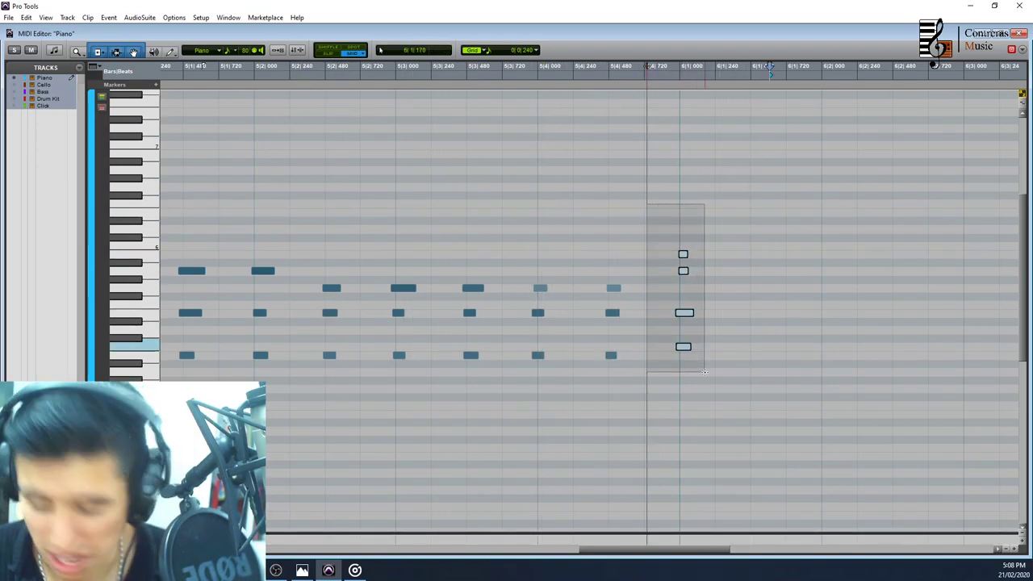
{"action": "key", "text": "Delete"}
- Select all the Piano notes, transpose them up one semitone, and play the result from just before bar 2
{"action": "key", "text": "r"}
{"action": "key", "text": "r"}
{"action": "key", "text": "r"}
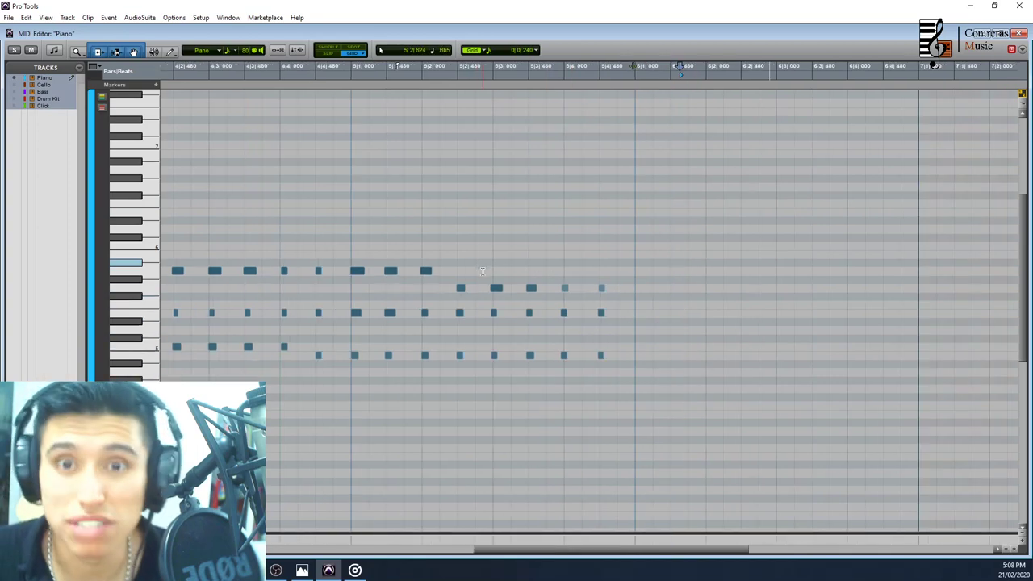
{"action": "left_click_drag", "start_coordinate": [187, 244], "coordinate": [290, 276]}
{"action": "key", "text": "ctrl+a"}
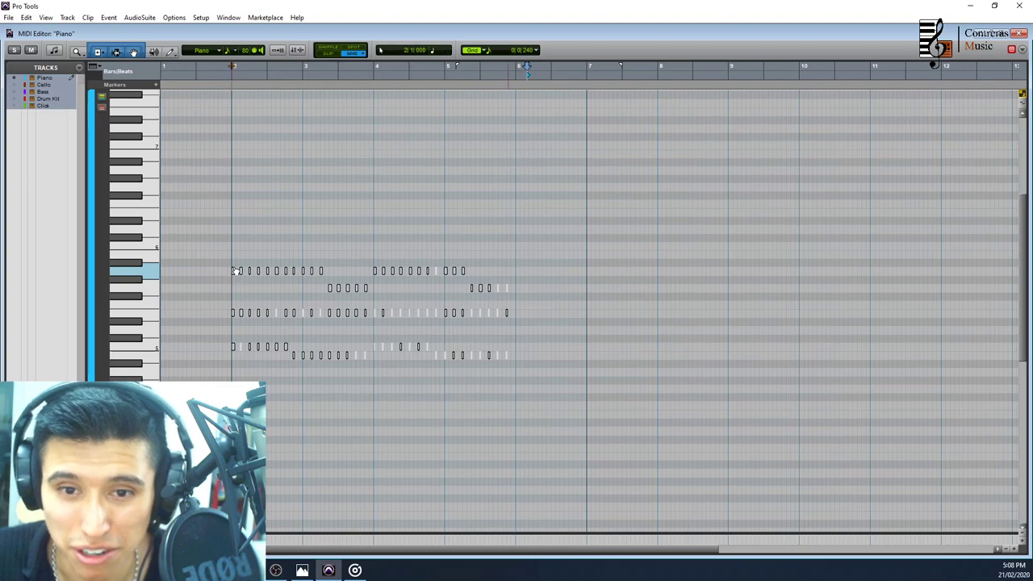
{"action": "left_click_drag", "start_coordinate": [235, 271], "coordinate": [236, 263]}
{"action": "left_click", "coordinate": [224, 71]}
{"action": "key", "text": "space"}
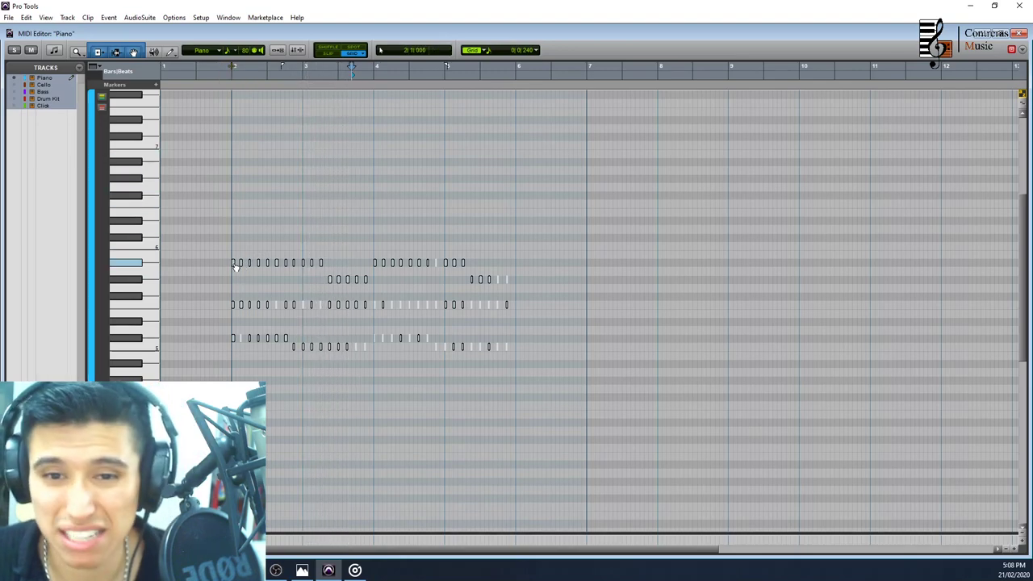
- Transpose all the selected Piano notes up two more semitones and play them from just before bar 2
{"action": "left_click_drag", "start_coordinate": [235, 263], "coordinate": [233, 245]}
{"action": "left_click", "coordinate": [214, 75]}
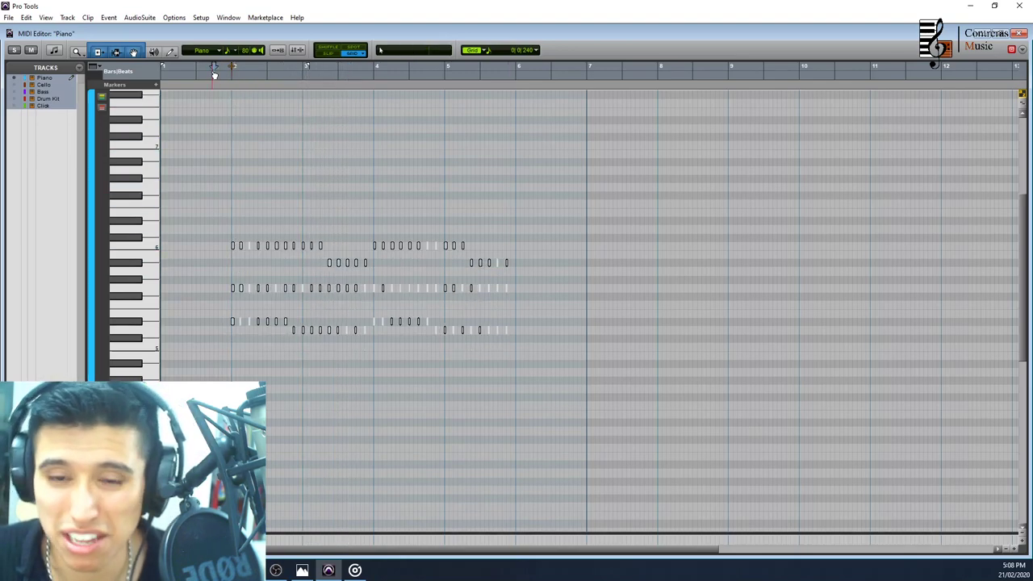
{"action": "left_click", "coordinate": [206, 77]}
{"action": "left_click", "coordinate": [229, 77]}
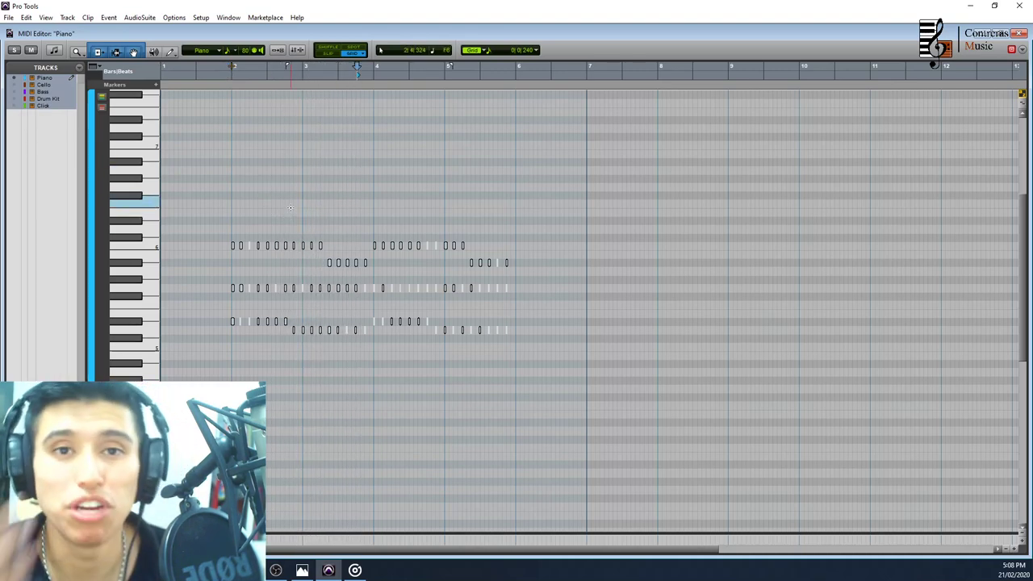
- Transpose all the selected Piano notes back down three semitones
{"action": "key", "text": "Down"}
{"action": "key", "text": "Down"}
{"action": "key", "text": "Down"}
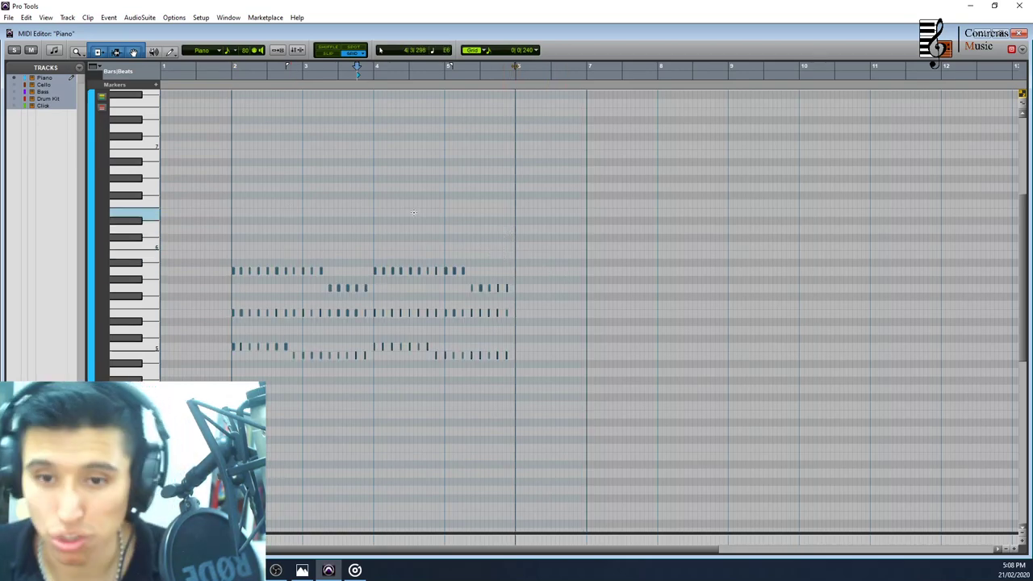
- Select all the Piano notes, show the Quantize event operation, and select the Piano clip in the Edit window
{"action": "left_click_drag", "start_coordinate": [204, 226], "coordinate": [592, 466]}
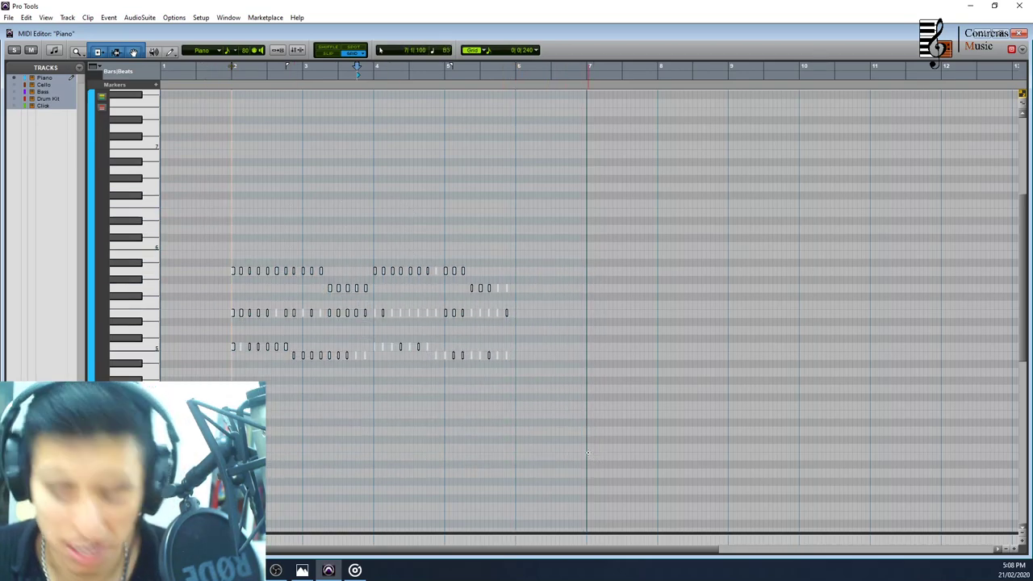
{"action": "key", "text": "ctrl+="}
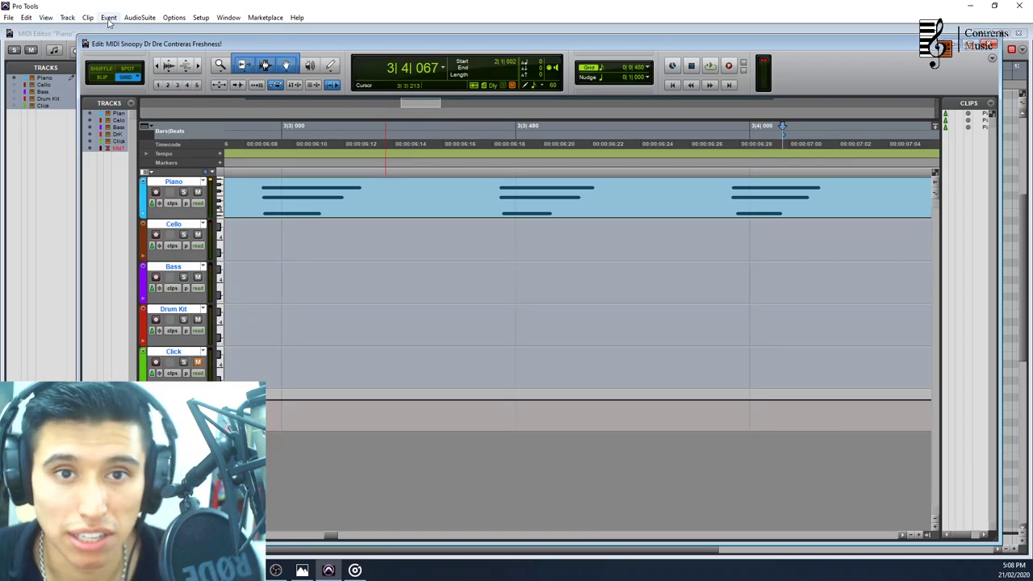
{"action": "left_click", "coordinate": [108, 17]}
{"action": "mouse_move", "coordinate": [178, 50]}
{"action": "left_click", "coordinate": [251, 66]}
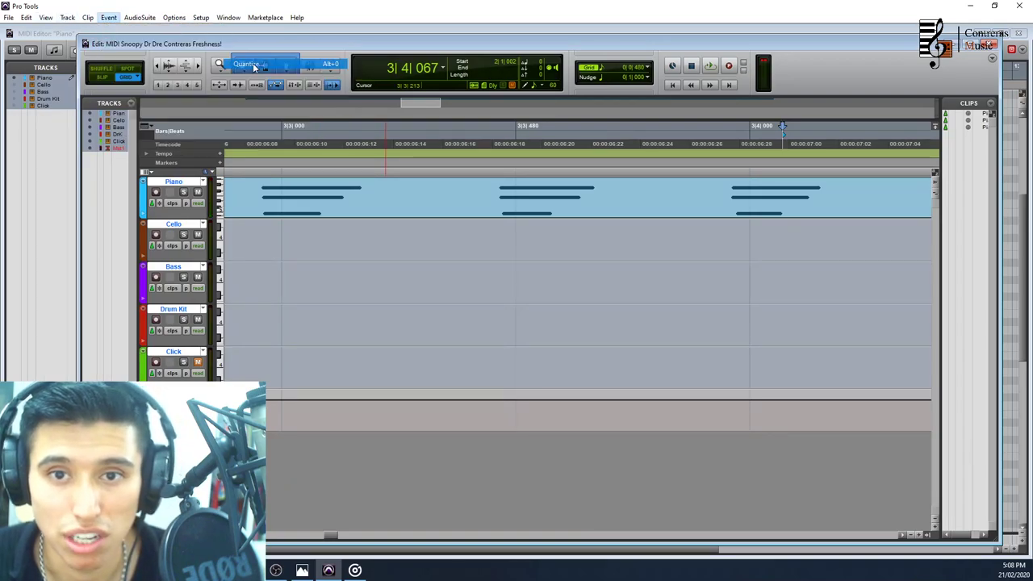
{"action": "left_click", "coordinate": [366, 281]}
{"action": "scroll", "coordinate": [331, 222], "scroll_direction": "left", "scroll_amount": 1}
{"action": "left_click", "coordinate": [400, 217]}
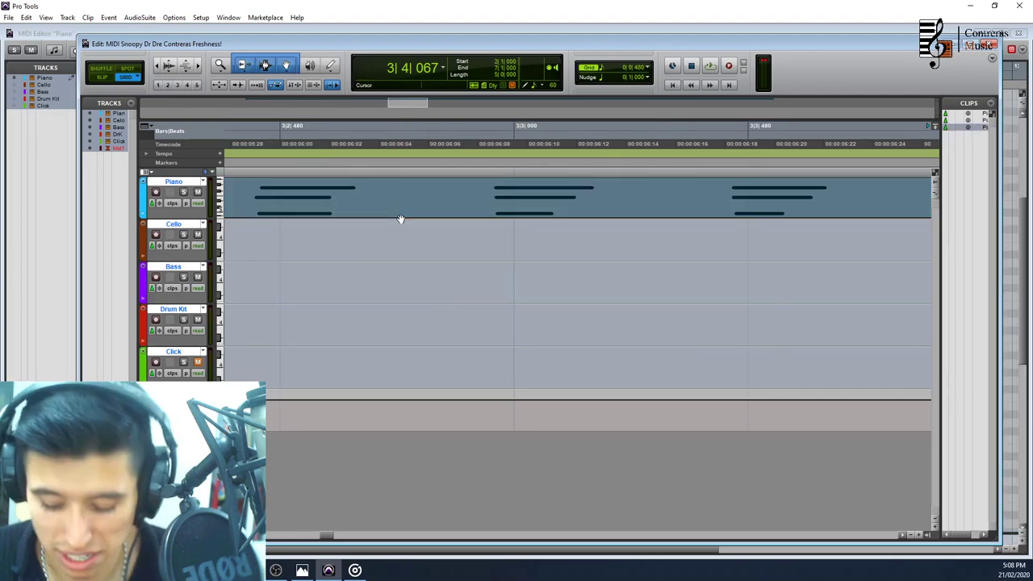
- Switch to Slip mode and split the Piano clip just before its second chord, at 2|1|424
{"action": "key", "text": "Left"}
{"action": "scroll", "coordinate": [636, 249], "scroll_direction": "right", "scroll_amount": 1}
{"action": "scroll", "coordinate": [557, 228], "scroll_direction": "down", "scroll_amount": 2}
{"action": "scroll", "coordinate": [516, 223], "scroll_direction": "right", "scroll_amount": 1}
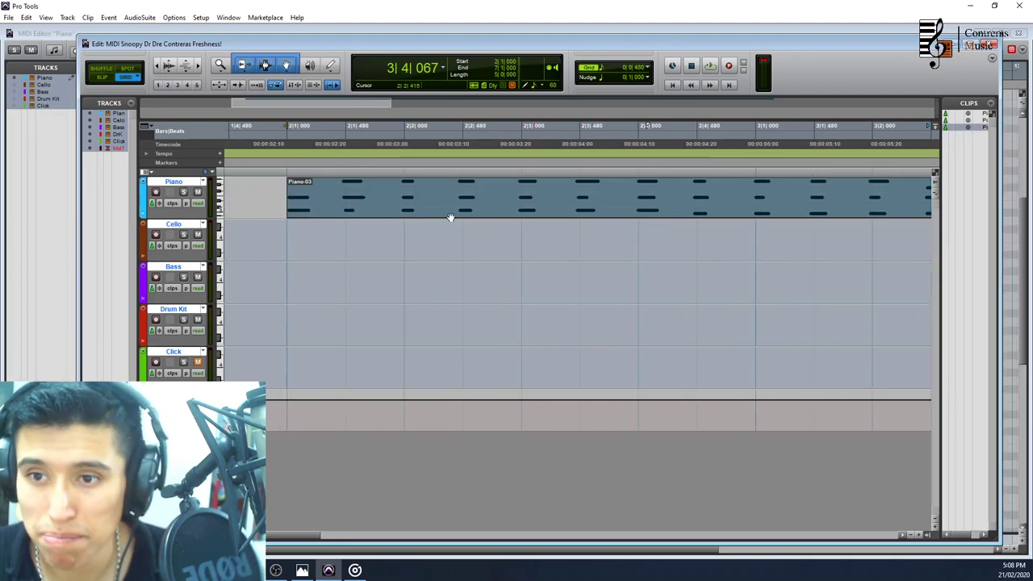
{"action": "left_click", "coordinate": [345, 190]}
{"action": "key", "text": "ctrl+]"}
{"action": "scroll", "coordinate": [376, 228], "scroll_direction": "right", "scroll_amount": 4}
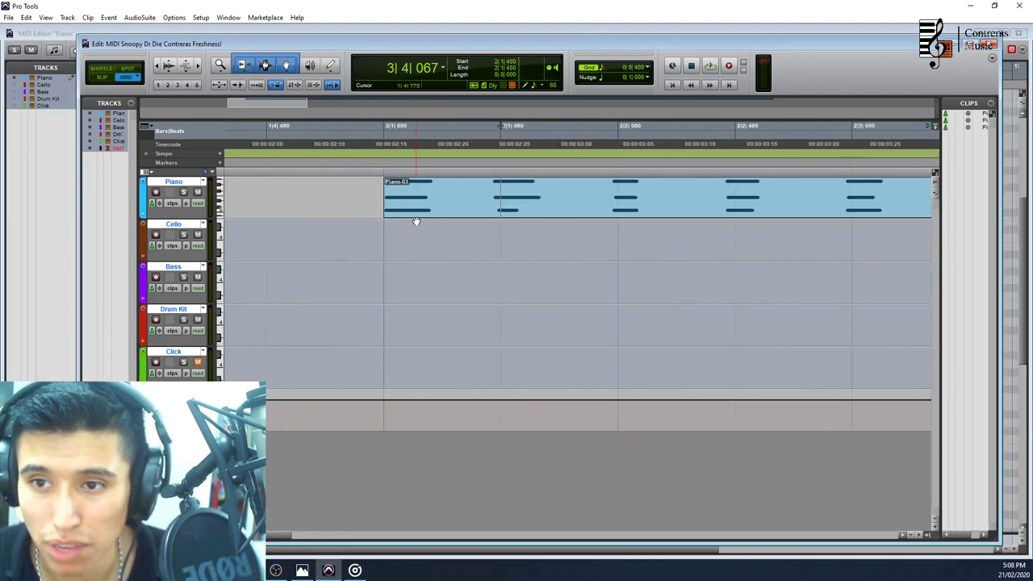
{"action": "scroll", "coordinate": [425, 214], "scroll_direction": "left", "scroll_amount": 4}
{"action": "scroll", "coordinate": [422, 217], "scroll_direction": "right", "scroll_amount": 1}
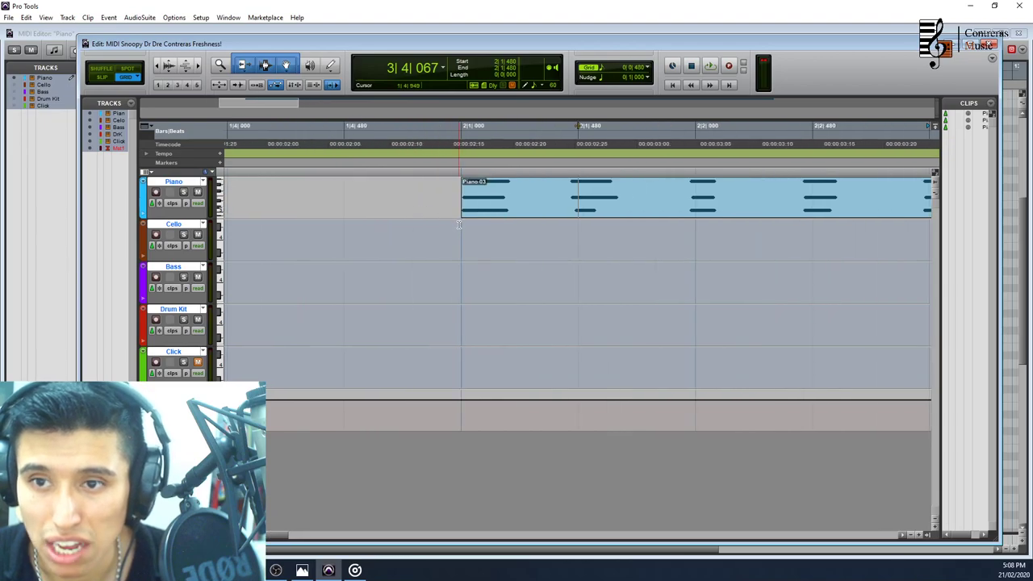
{"action": "left_click", "coordinate": [99, 77]}
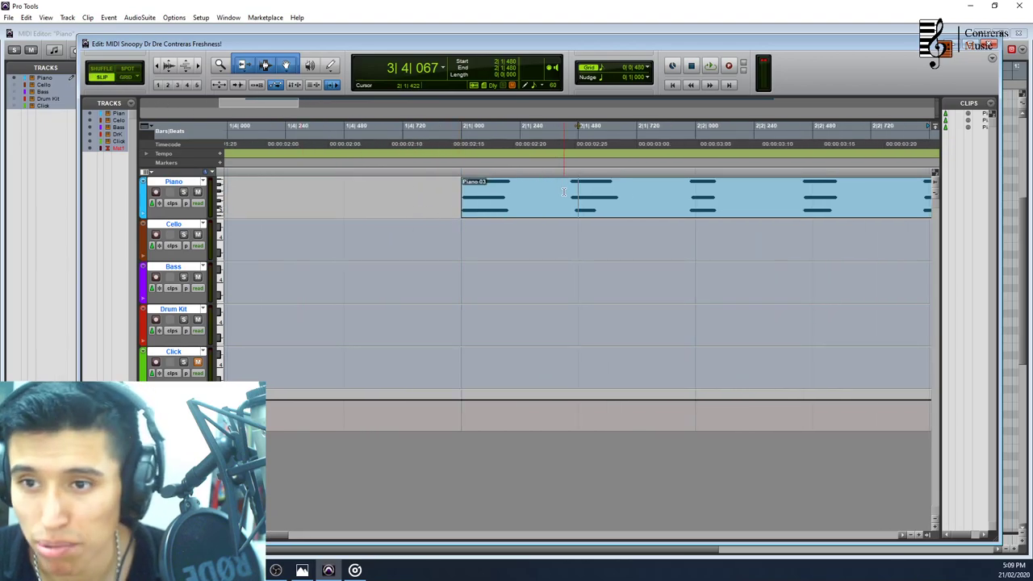
{"action": "key", "text": "ctrl+e"}
{"action": "key", "text": "ctrl+]"}
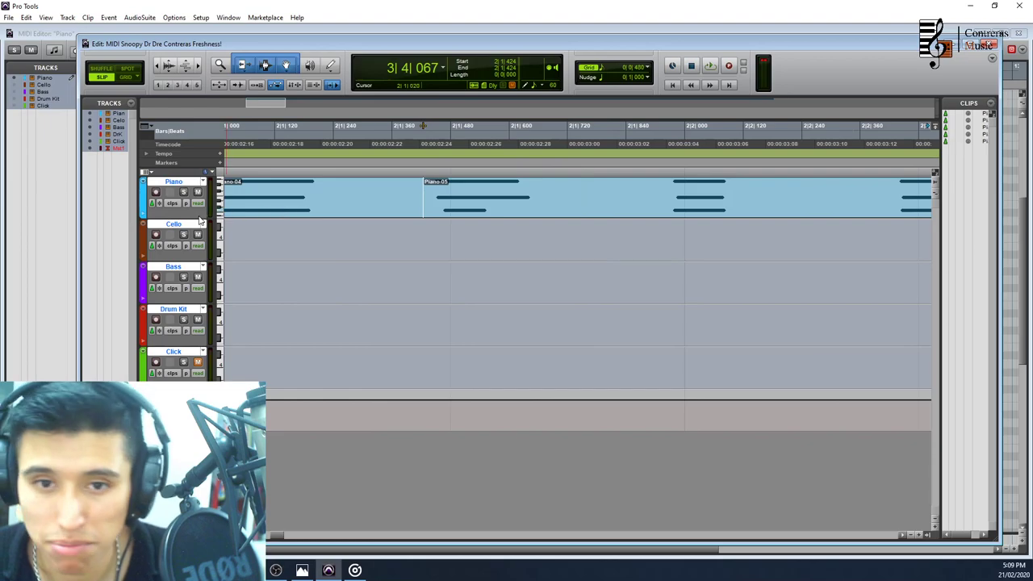
- Increase the Piano track's height and move the clip after the split later to start at 2|1|452
{"action": "left_click_drag", "start_coordinate": [197, 218], "coordinate": [197, 288]}
{"action": "scroll", "coordinate": [434, 263], "scroll_direction": "left", "scroll_amount": 1}
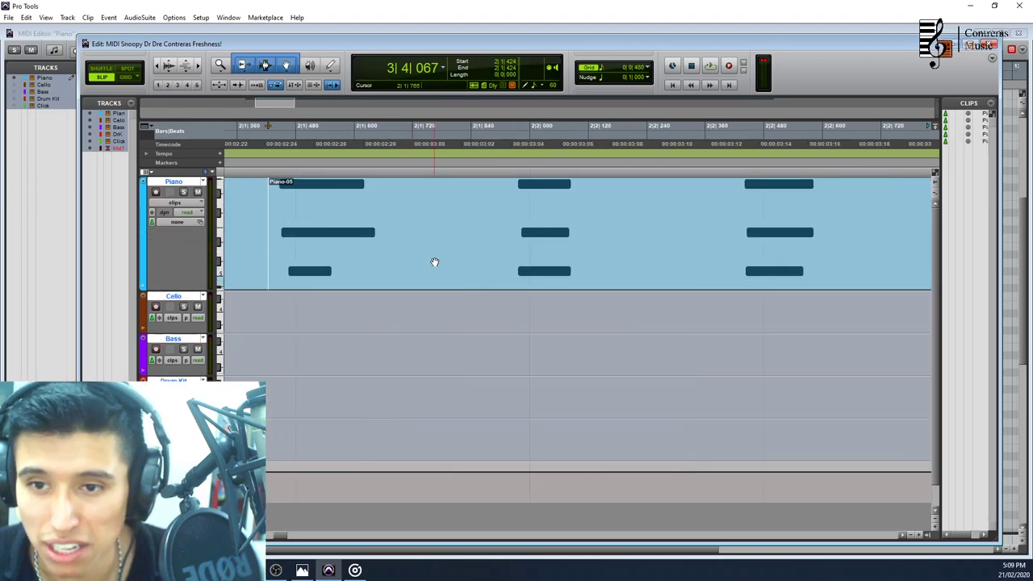
{"action": "left_click", "coordinate": [364, 267]}
{"action": "left_click_drag", "start_coordinate": [372, 266], "coordinate": [371, 266]}
{"action": "key", "text": "ctrl+["}
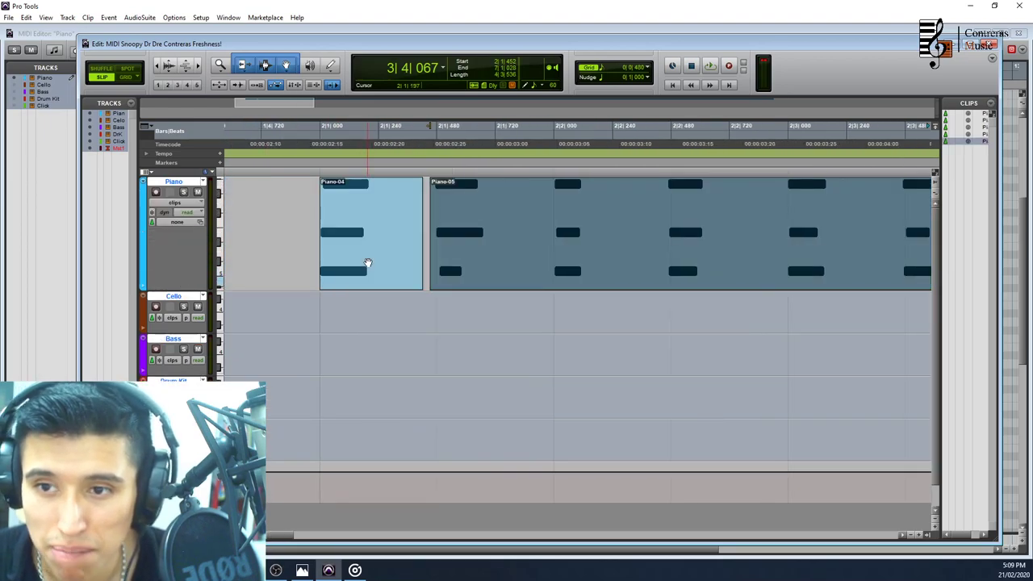
{"action": "scroll", "coordinate": [367, 263], "scroll_direction": "right", "scroll_amount": 5}
{"action": "scroll", "coordinate": [433, 247], "scroll_direction": "right", "scroll_amount": 3}
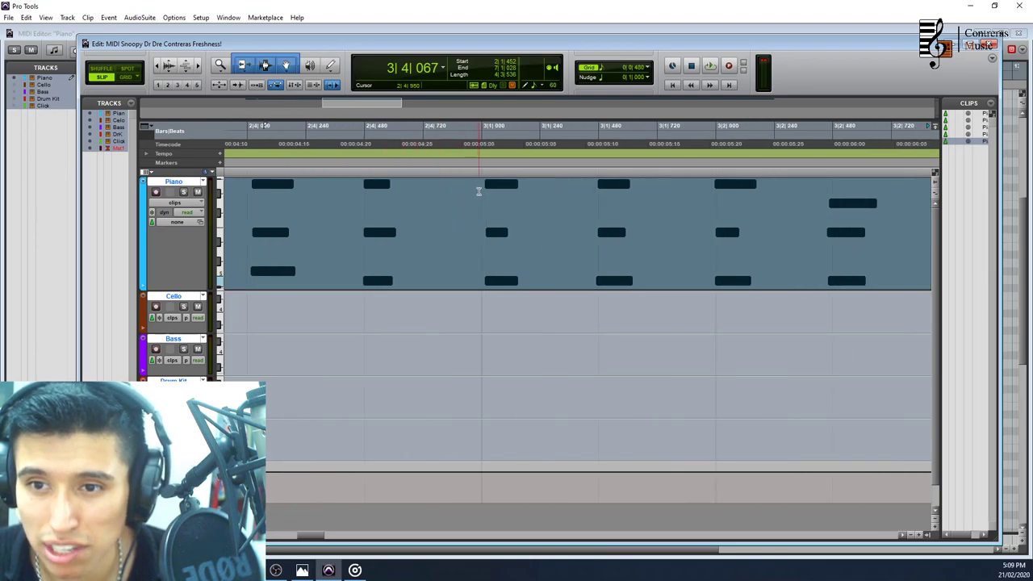
- Split the Piano clip just before bar 3 and shift the following part to start at 2|4|938
{"action": "left_click", "coordinate": [478, 191]}
{"action": "key", "text": "ctrl+e"}
{"action": "left_click", "coordinate": [533, 263]}
{"action": "key", "text": "ctrl+]"}
{"action": "key", "text": "ctrl+]"}
{"action": "scroll", "coordinate": [601, 269], "scroll_direction": "right", "scroll_amount": 1}
{"action": "left_click_drag", "start_coordinate": [601, 270], "coordinate": [589, 267]}
{"action": "key", "text": "ctrl+["}
{"action": "key", "text": "ctrl+["}
{"action": "scroll", "coordinate": [506, 233], "scroll_direction": "right", "scroll_amount": 3}
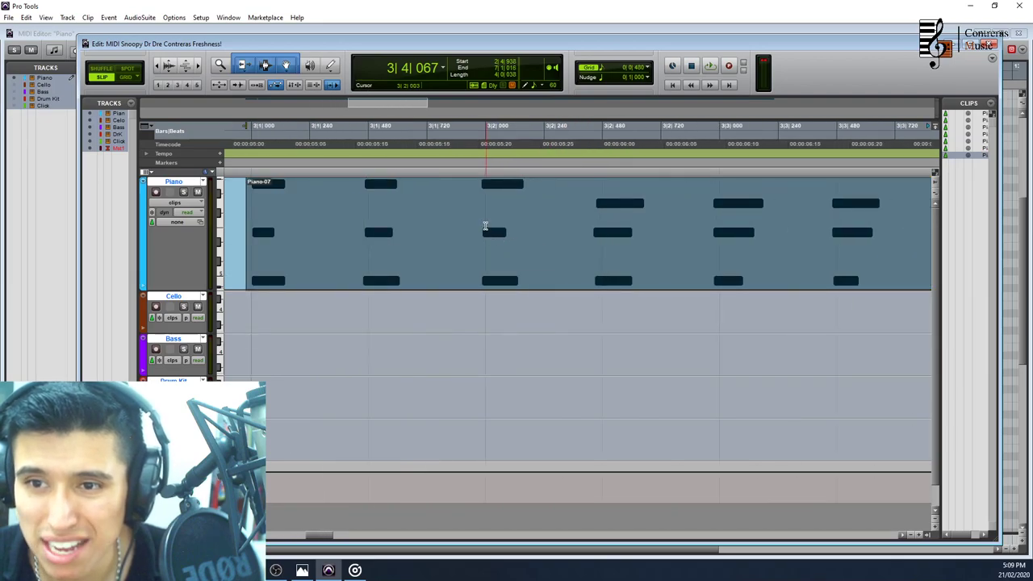
- Split the Piano clip again before the second chord of bar 3 and shift the remainder to start at 3|1|442
{"action": "left_click", "coordinate": [355, 192]}
{"action": "key", "text": "ctrl+e"}
{"action": "left_click_drag", "start_coordinate": [431, 263], "coordinate": [438, 263]}
{"action": "key", "text": "ctrl+]"}
{"action": "key", "text": "ctrl+]"}
{"action": "scroll", "coordinate": [534, 265], "scroll_direction": "right", "scroll_amount": 1}
{"action": "left_click_drag", "start_coordinate": [618, 269], "coordinate": [609, 268]}
{"action": "key", "text": "ctrl+["}
{"action": "key", "text": "ctrl+["}
{"action": "scroll", "coordinate": [564, 255], "scroll_direction": "right", "scroll_amount": 4}
{"action": "scroll", "coordinate": [460, 231], "scroll_direction": "right", "scroll_amount": 2}
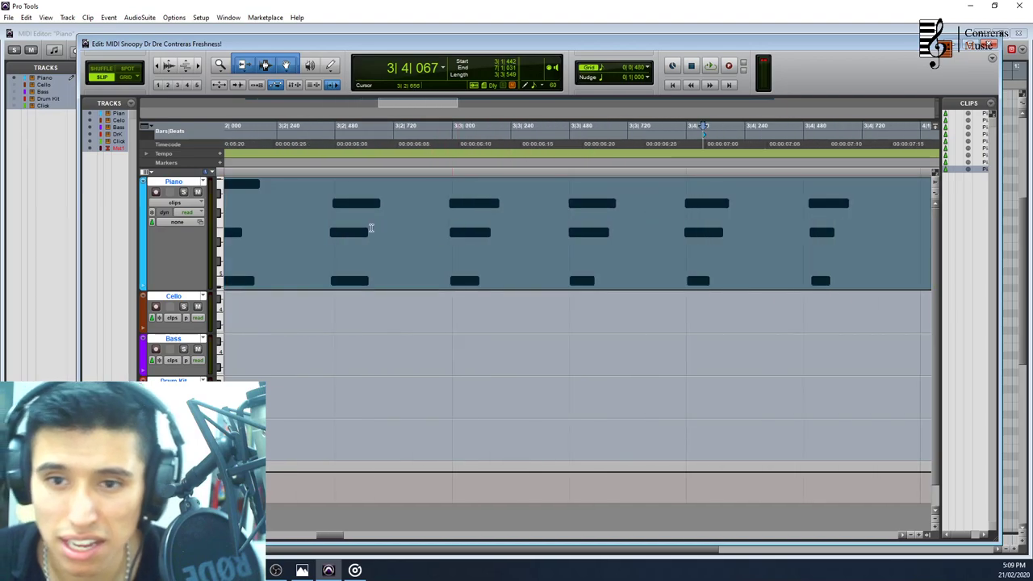
- Open the last Piano clip in the MIDI Editor and examine the note timing from bar 3 into bar 4
{"action": "double_click", "coordinate": [353, 242]}
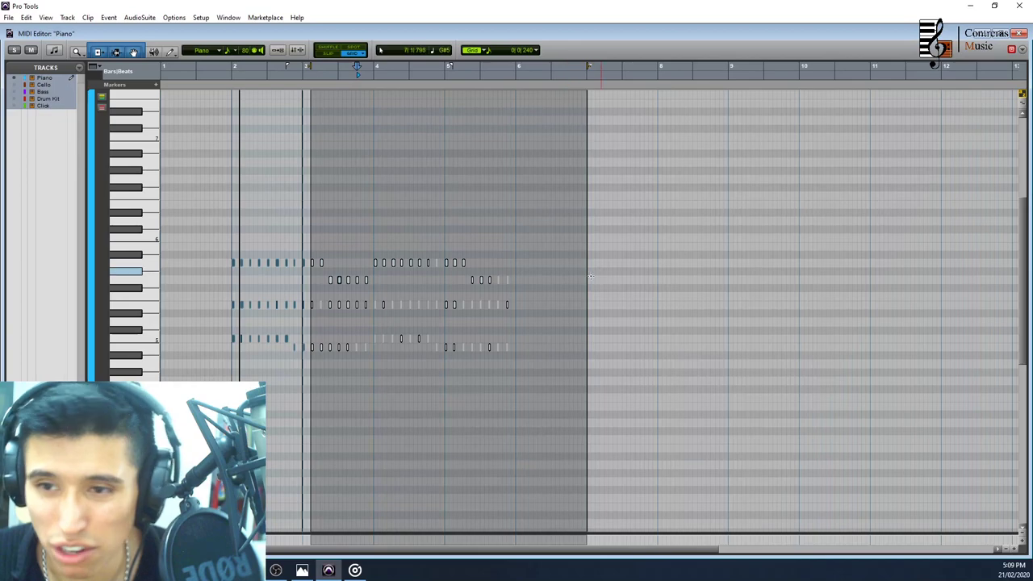
{"action": "key", "text": "ctrl+]"}
{"action": "key", "text": "ctrl+]"}
{"action": "key", "text": "ctrl+]"}
{"action": "key", "text": "ctrl+]"}
{"action": "scroll", "coordinate": [468, 314], "scroll_direction": "right", "scroll_amount": 3}
{"action": "scroll", "coordinate": [468, 316], "scroll_direction": "right", "scroll_amount": 2}
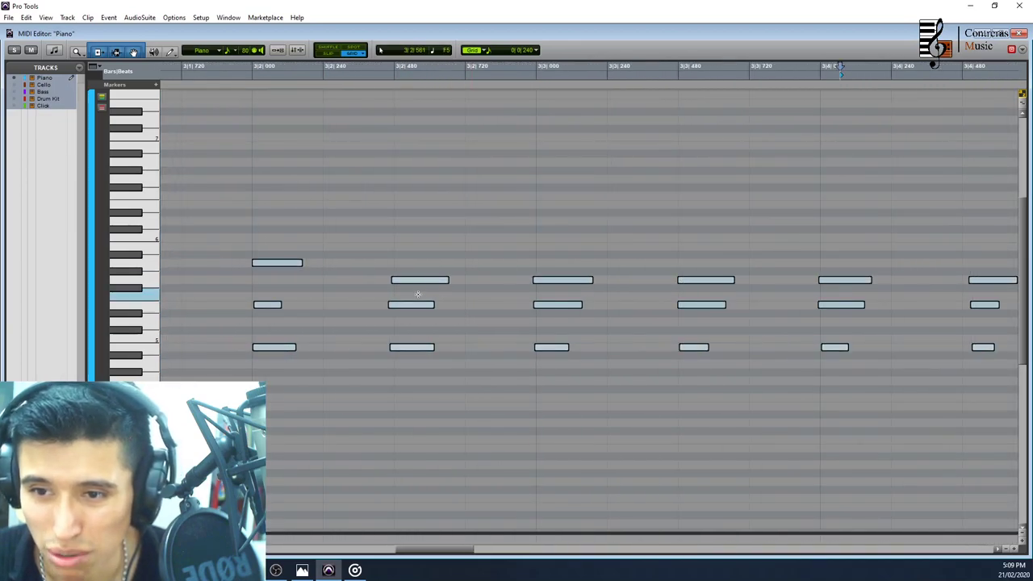
{"action": "left_click", "coordinate": [413, 308]}
{"action": "left_click", "coordinate": [407, 305]}
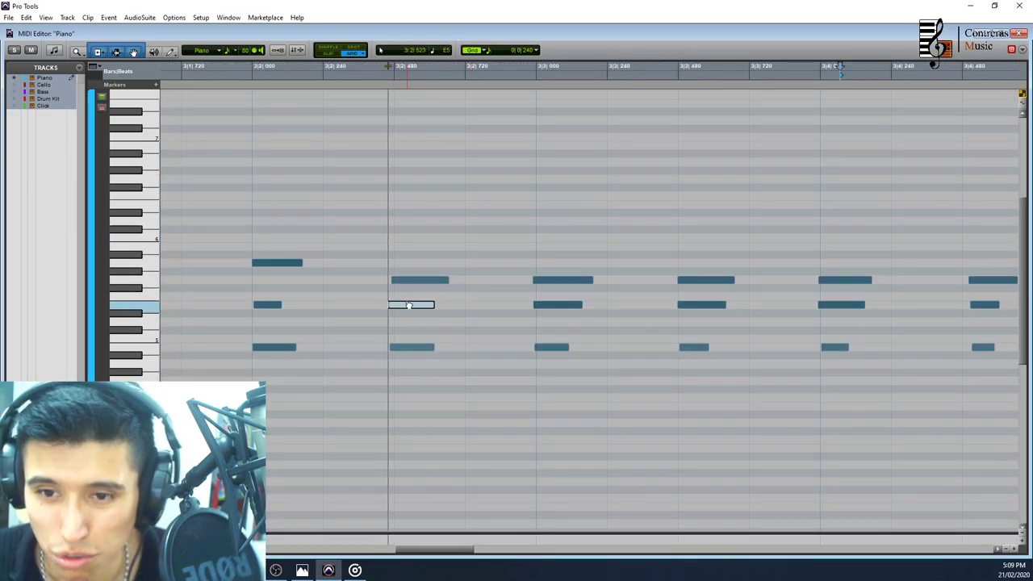
{"action": "scroll", "coordinate": [475, 355], "scroll_direction": "right", "scroll_amount": 3}
{"action": "scroll", "coordinate": [475, 355], "scroll_direction": "right", "scroll_amount": 4}
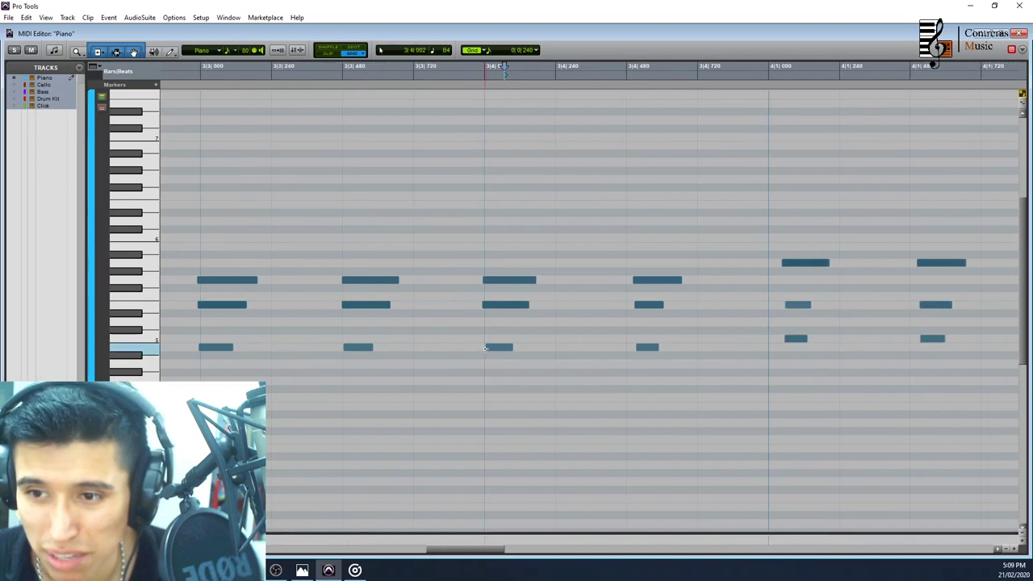
- Return to the Edit window with the whole Piano part in view and play it from 3|4|067
{"action": "key", "text": "ctrl+["}
{"action": "key", "text": "ctrl+["}
{"action": "left_click", "coordinate": [531, 242]}
{"action": "key", "text": "ctrl+="}
{"action": "key", "text": "ctrl+["}
{"action": "key", "text": "ctrl+["}
{"action": "key", "text": "ctrl+["}
{"action": "key", "text": "ctrl+["}
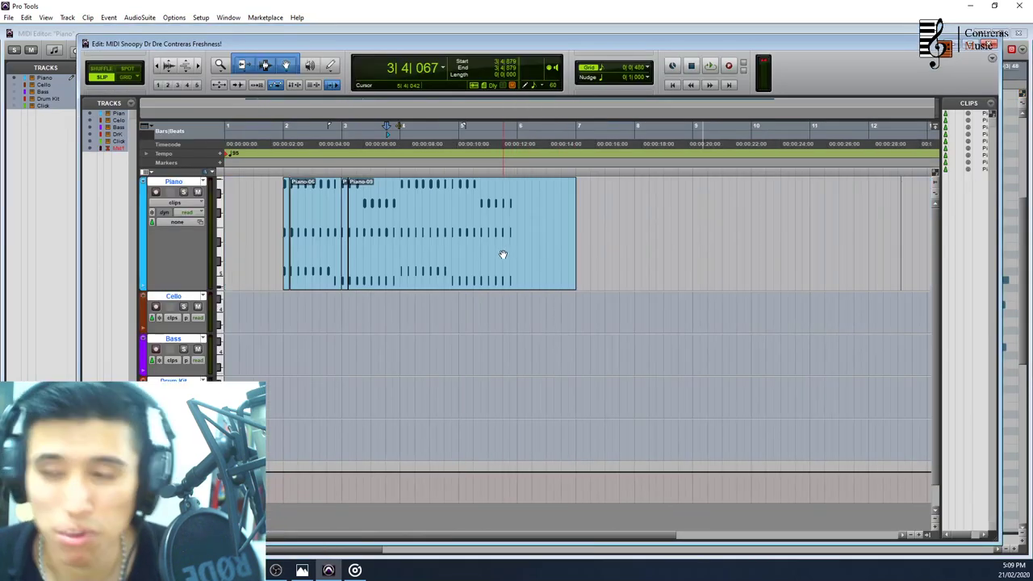
{"action": "key", "text": "space"}
{"action": "key", "text": "ctrl+]"}
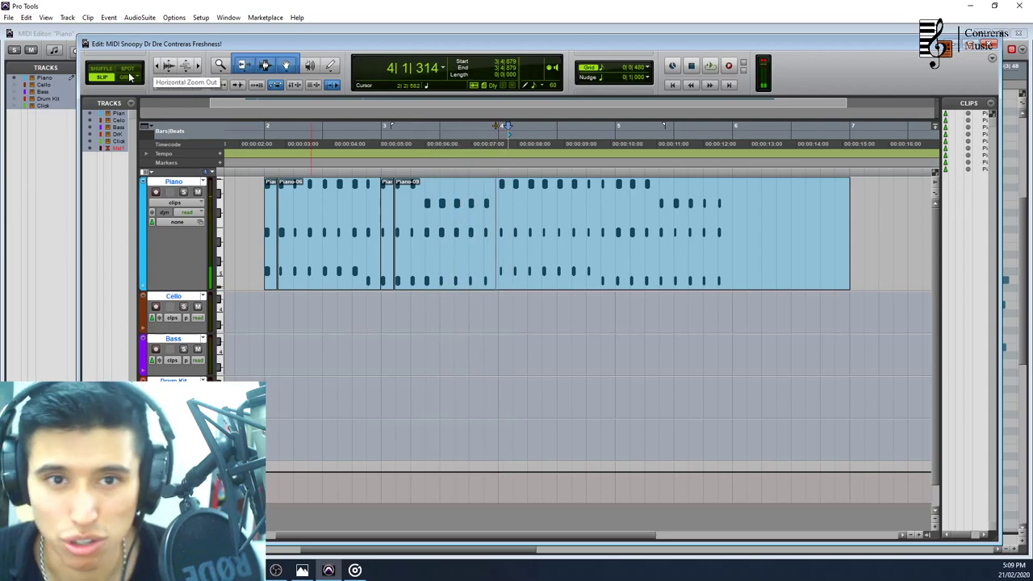
- In Grid mode, split the Piano clip at 4|1|000 and delete everything after the split
{"action": "key", "text": "ctrl+e"}
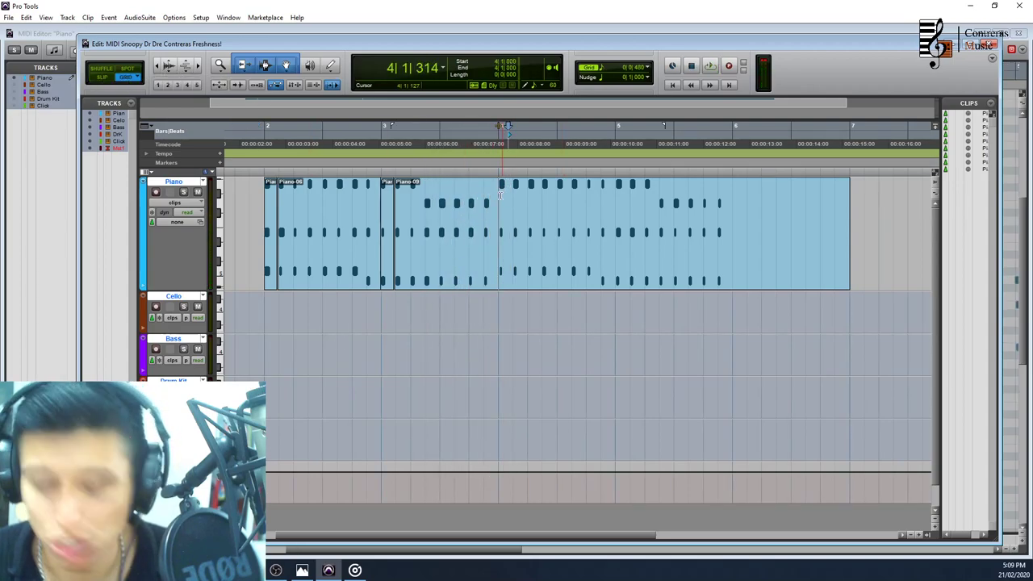
{"action": "left_click", "coordinate": [579, 252]}
{"action": "key", "text": "Delete"}
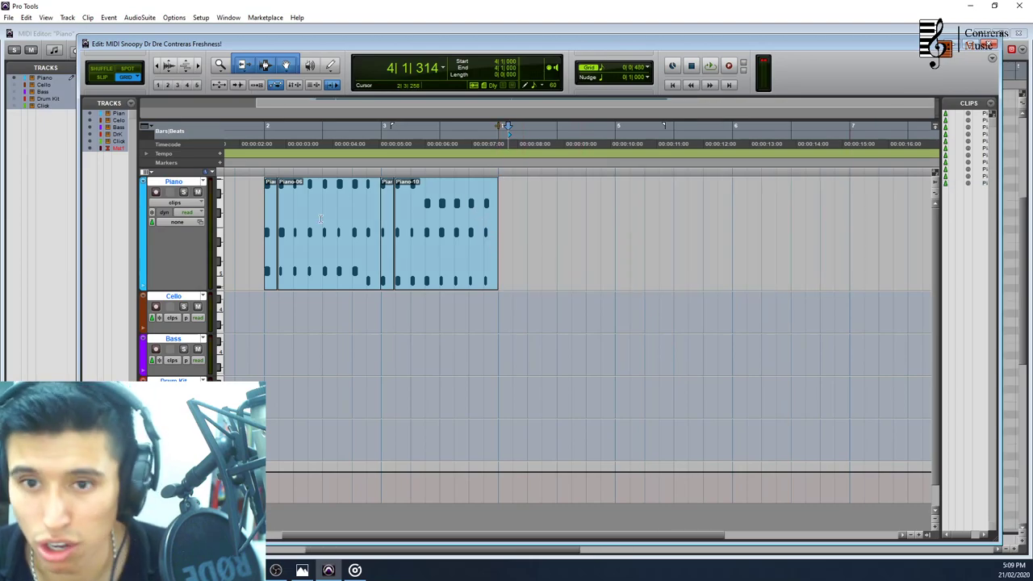
- Consolidate the Piano clips in bars 2 and 3 into one clip and duplicate it to start at bar 4
{"action": "left_click", "coordinate": [274, 245]}
{"action": "left_click", "coordinate": [464, 278], "text": "shift"}
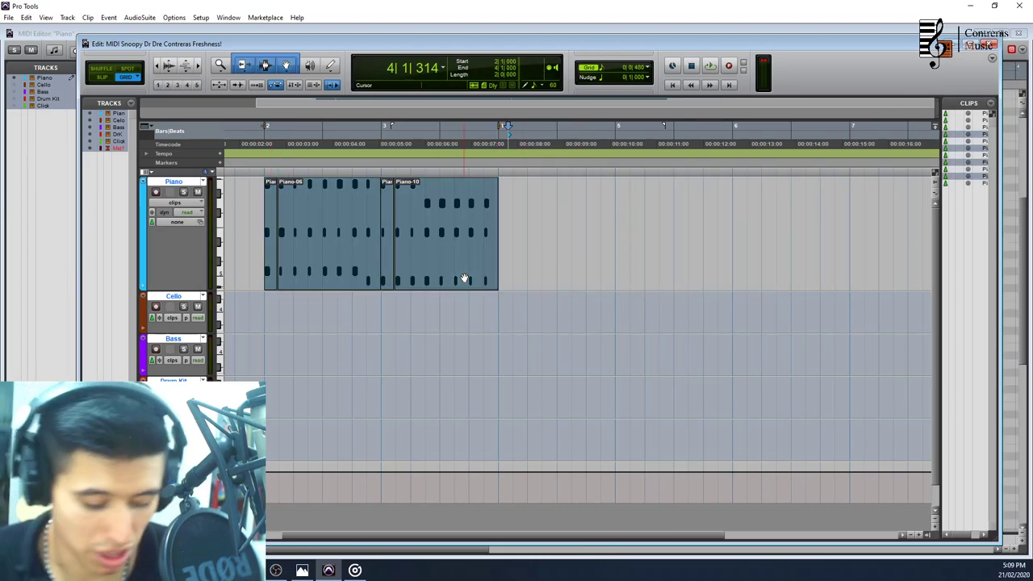
{"action": "key", "text": "alt+shift+3"}
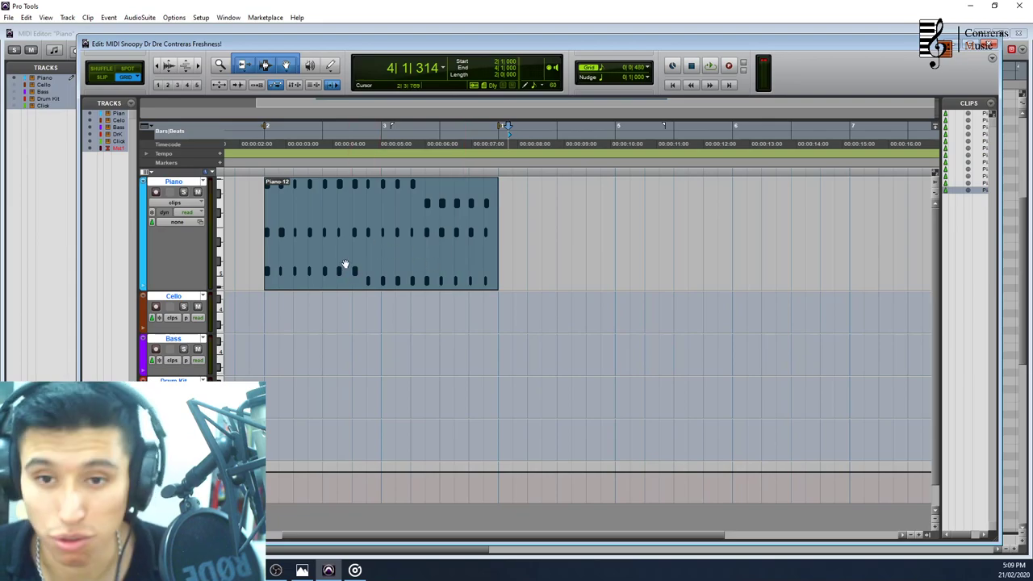
{"action": "key", "text": "ctrl+d"}
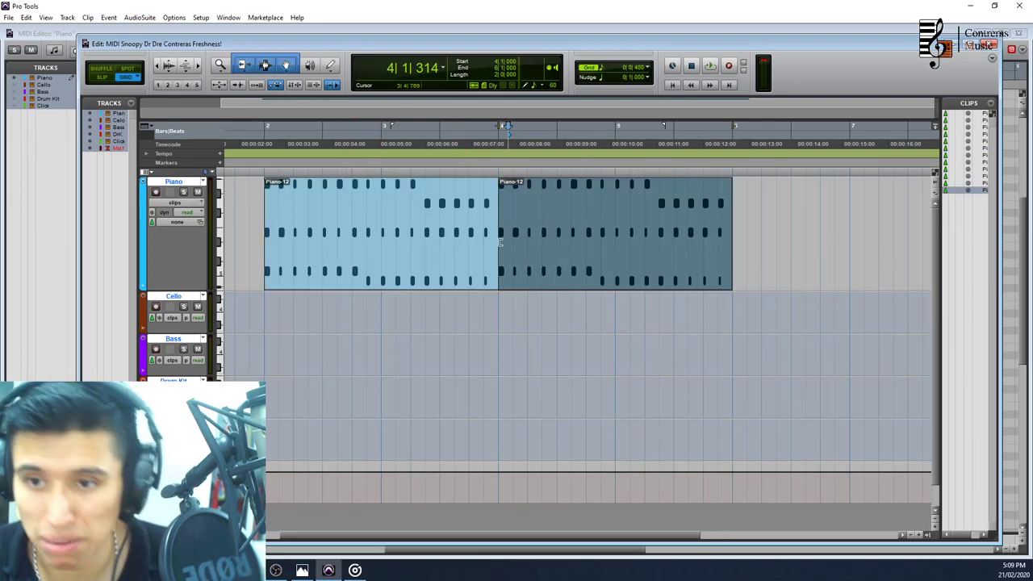
- Play across the join of the two Piano clips from mid-bar 3, and play the whole part from 1|4|480
{"action": "left_click", "coordinate": [426, 143]}
{"action": "key", "text": "space"}
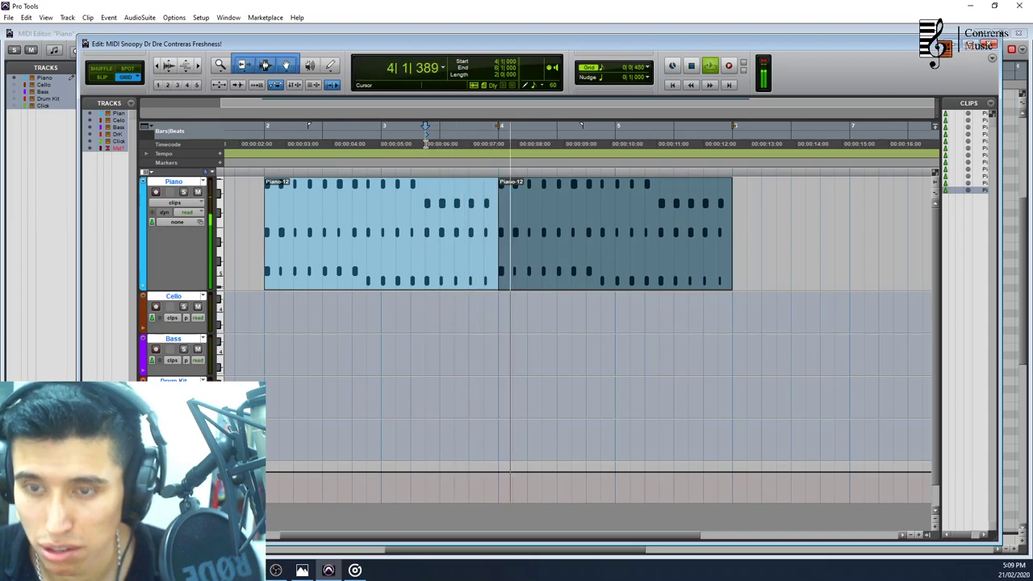
{"action": "key", "text": "space"}
{"action": "left_click", "coordinate": [250, 142]}
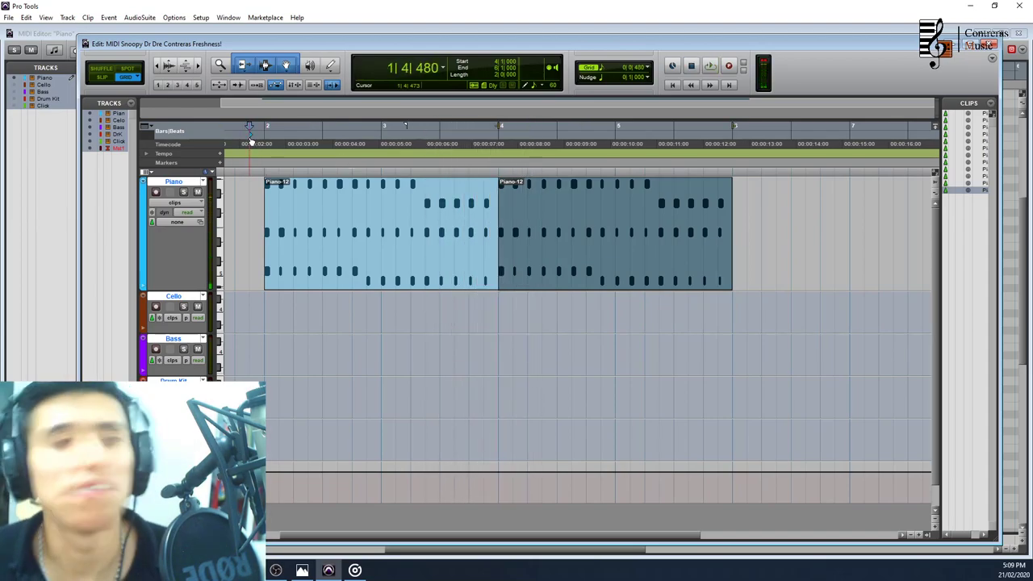
{"action": "key", "text": "space"}
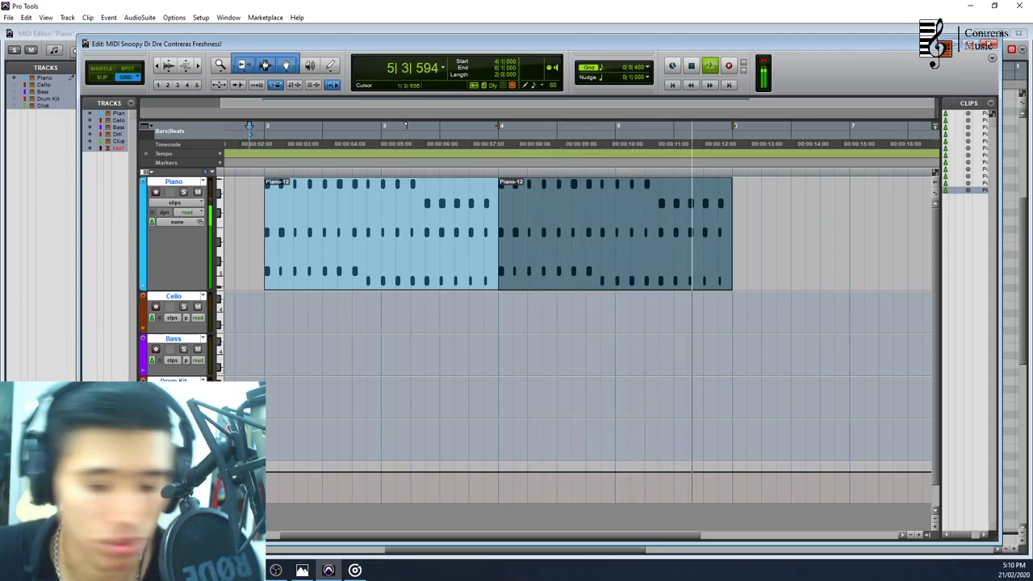
{"action": "key", "text": "space"}
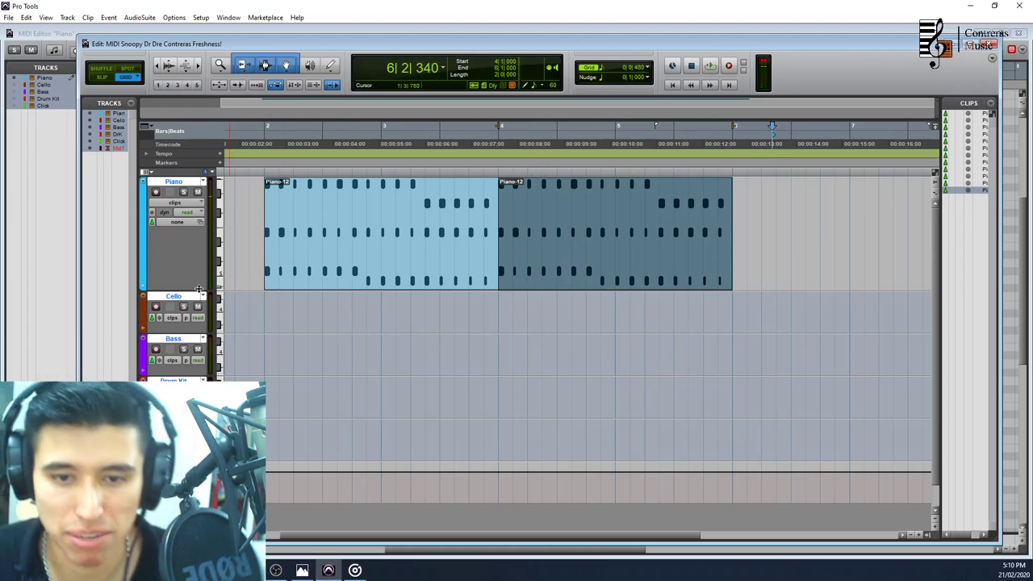
- Reduce the Piano track's height and insert the Xpand!2 (mono) instrument plug-in on the Cello track
{"action": "left_click_drag", "start_coordinate": [198, 288], "coordinate": [198, 229]}
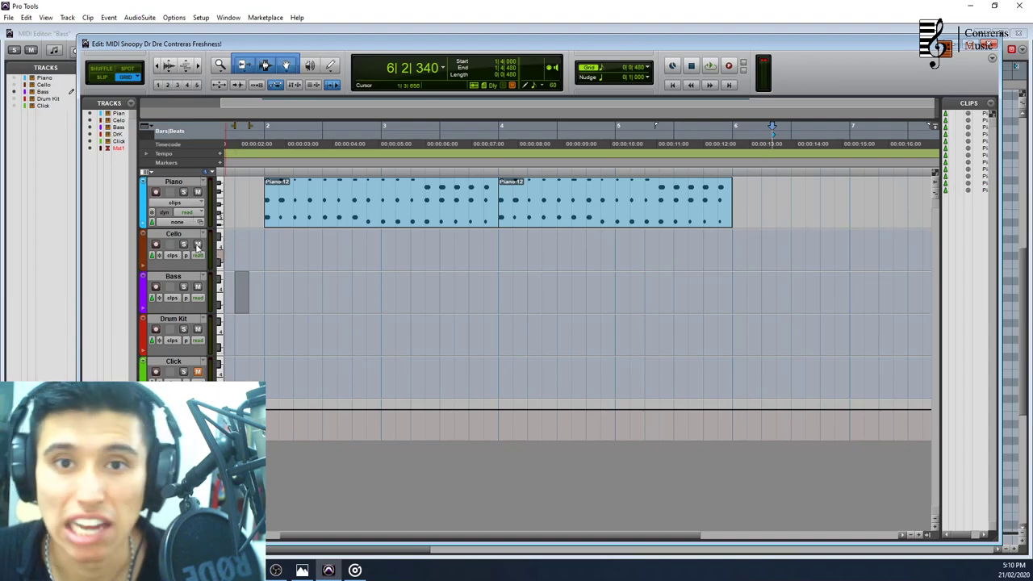
{"action": "key", "text": "ctrl+equal"}
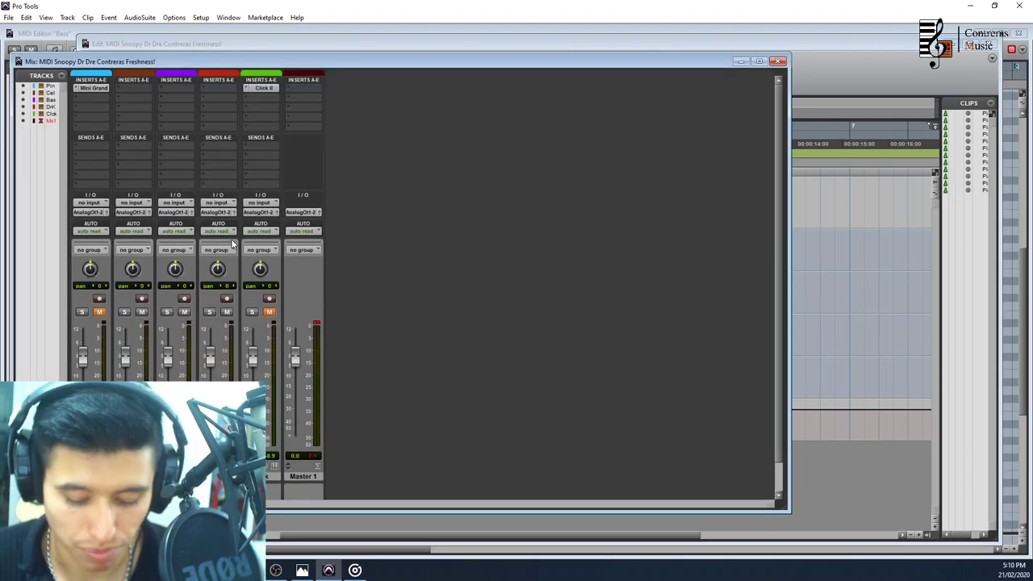
{"action": "left_click", "coordinate": [130, 90]}
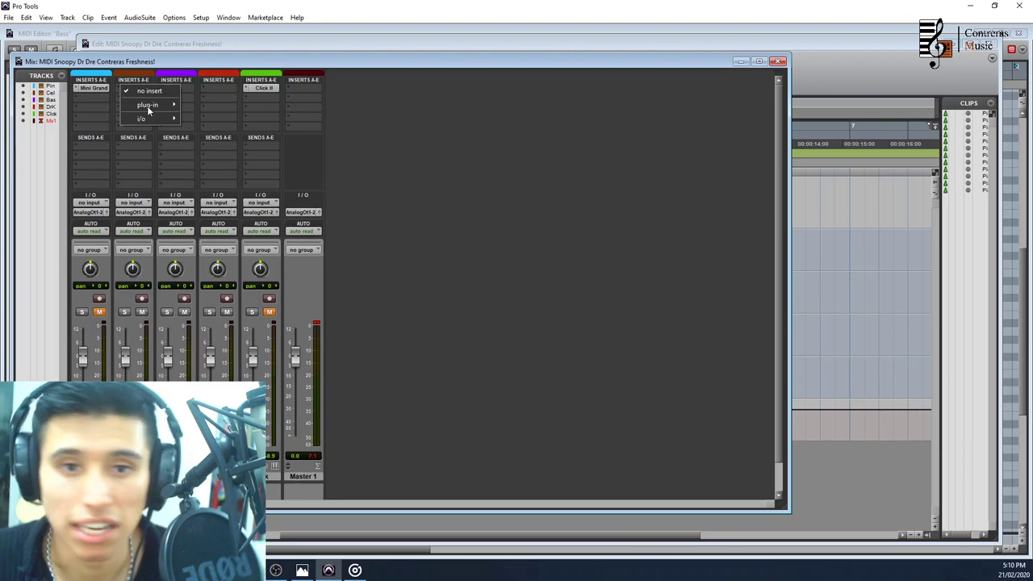
{"action": "mouse_move", "coordinate": [148, 105]}
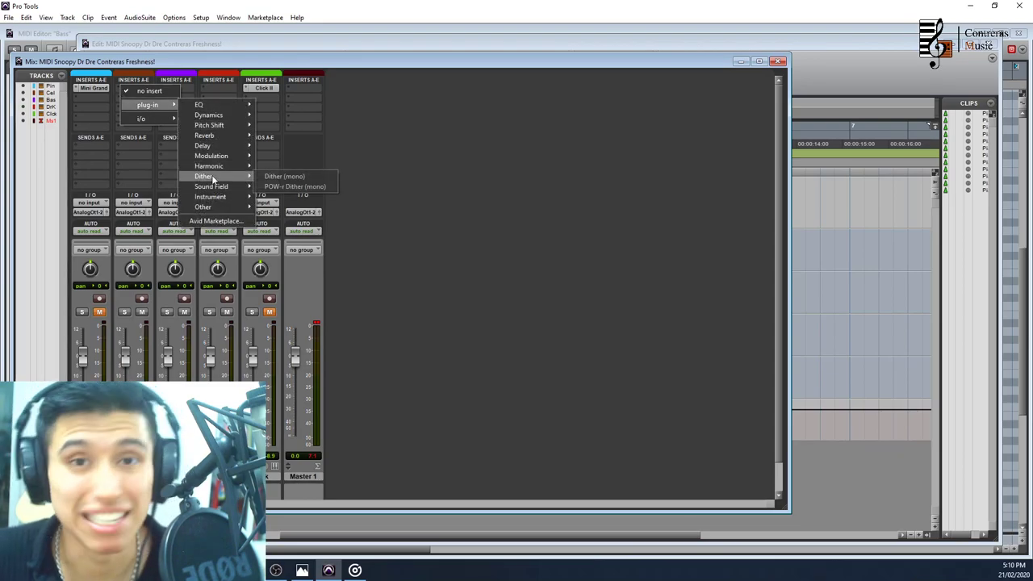
{"action": "mouse_move", "coordinate": [210, 166]}
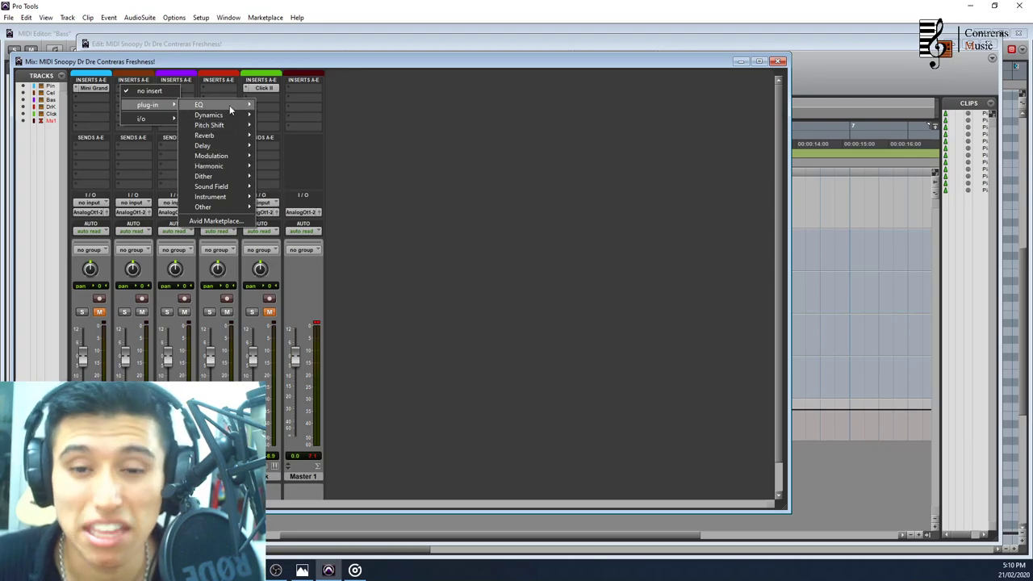
{"action": "mouse_move", "coordinate": [231, 195]}
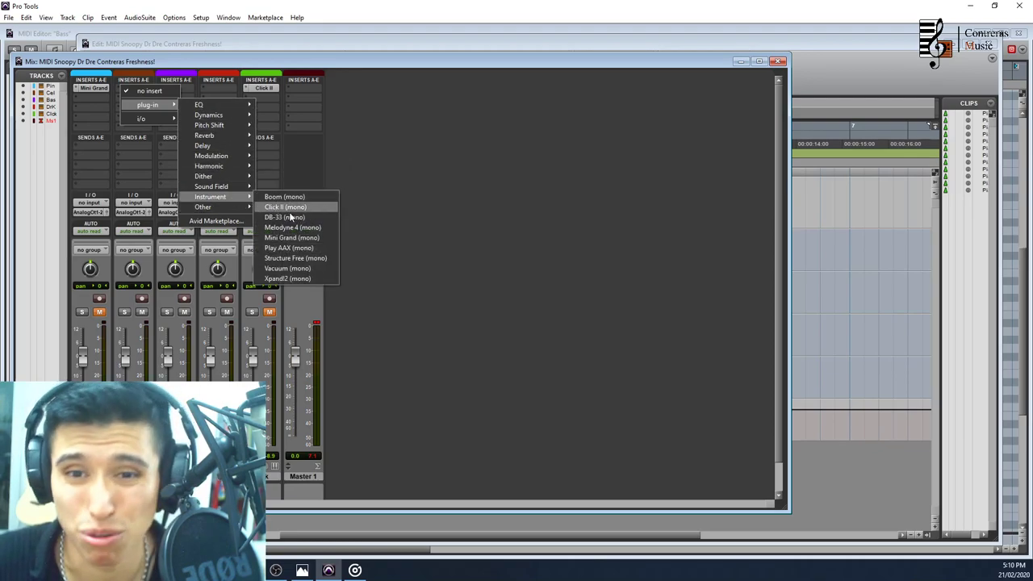
{"action": "left_click", "coordinate": [291, 278]}
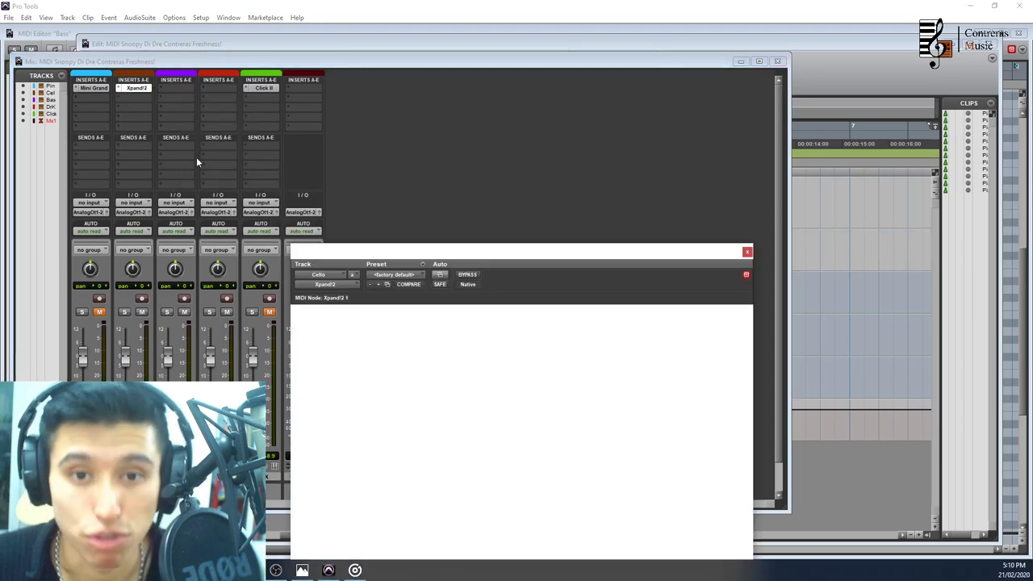
- Move the Xpand!2 window clear of the Cello channel strip and record-enable the Cello track
{"action": "left_click_drag", "start_coordinate": [425, 248], "coordinate": [277, 102]}
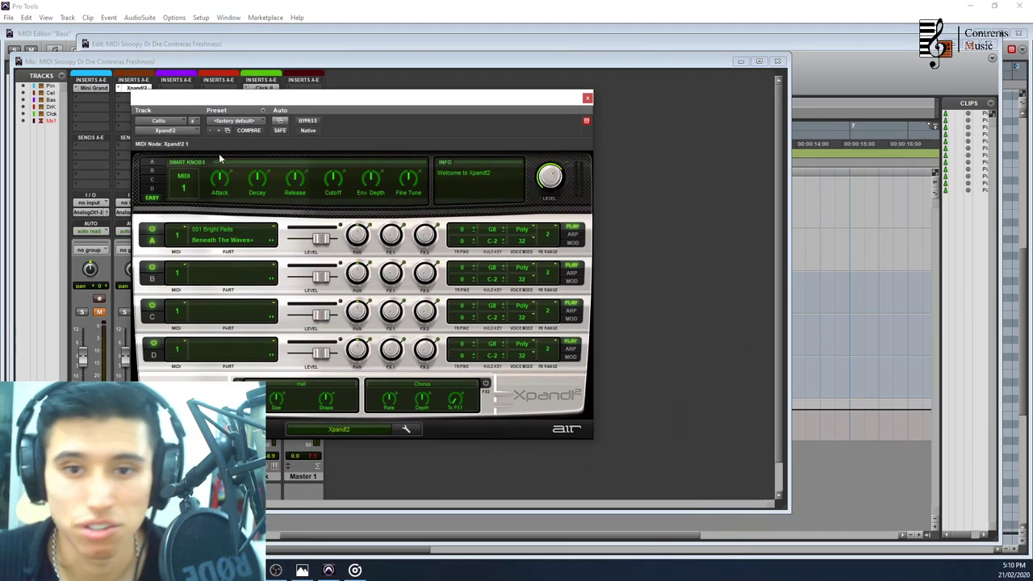
{"action": "left_click_drag", "start_coordinate": [213, 97], "coordinate": [475, 96]}
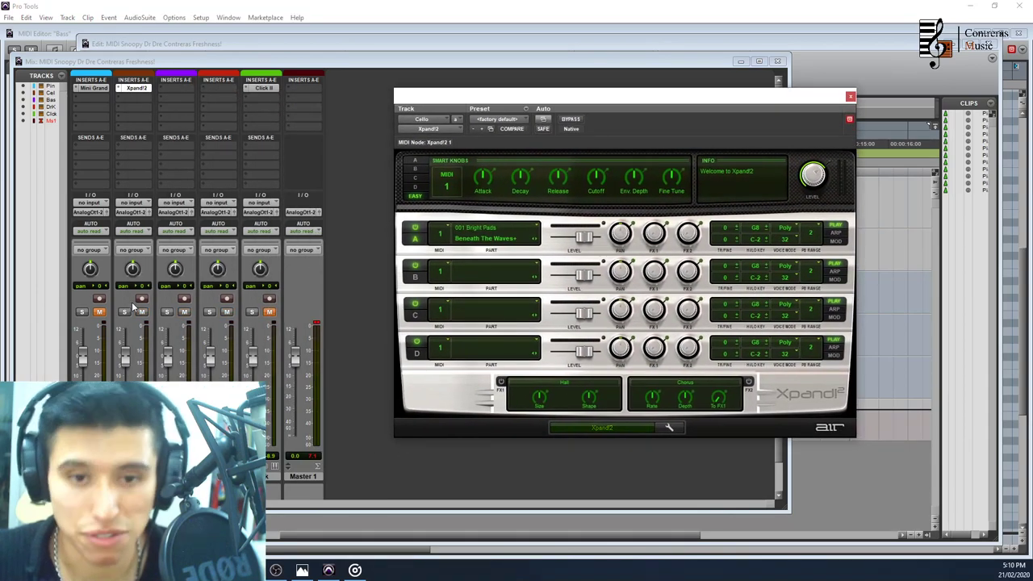
{"action": "left_click_drag", "start_coordinate": [572, 113], "coordinate": [320, 117]}
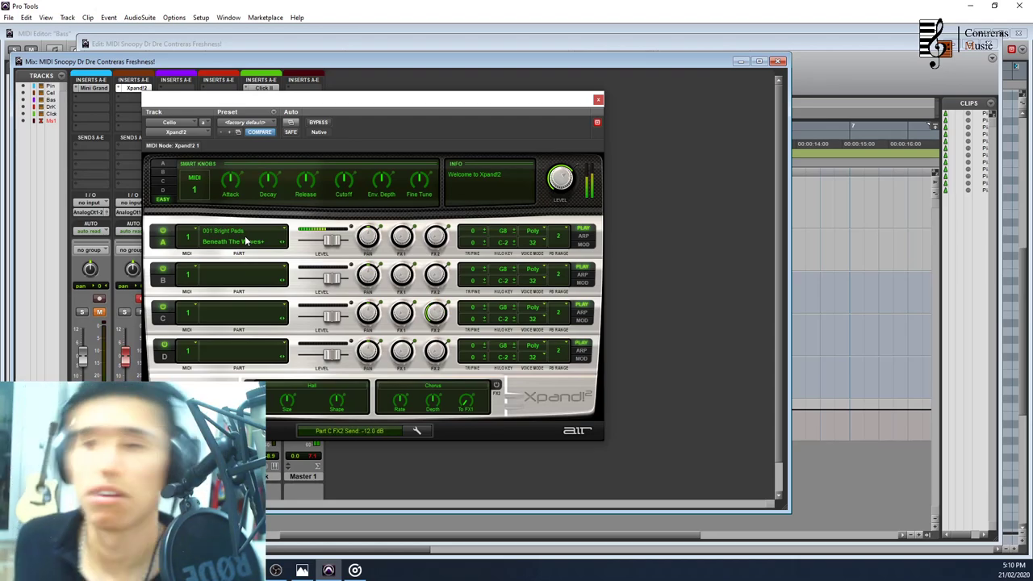
- Put the Mix window away, load Solo Violin+ from 014 Strings into Xpand!2 part A, and close the plug-in window
{"action": "left_click", "coordinate": [739, 63]}
{"action": "left_click_drag", "start_coordinate": [505, 102], "coordinate": [832, 119]}
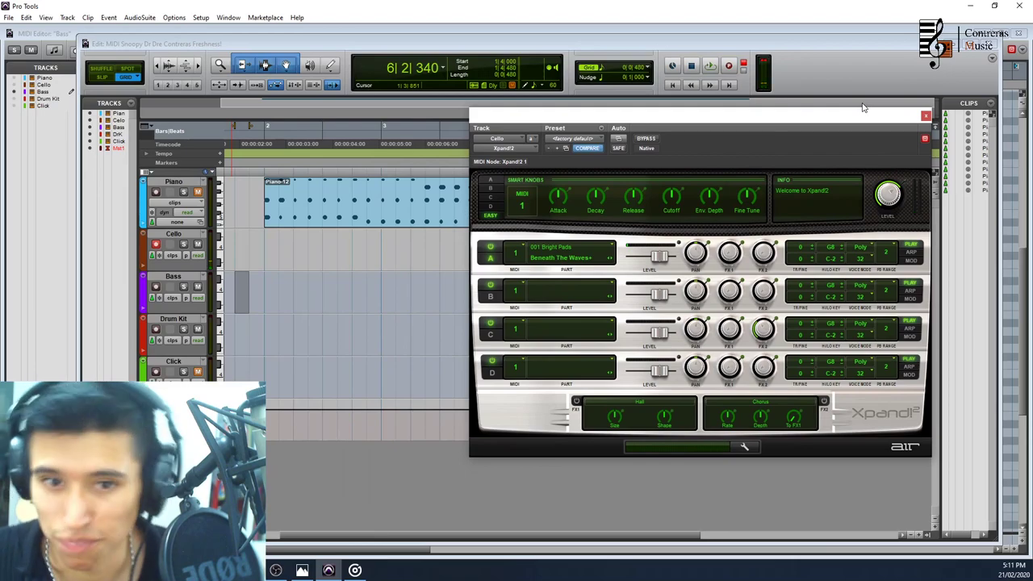
{"action": "left_click_drag", "start_coordinate": [645, 120], "coordinate": [502, 96]}
{"action": "left_click", "coordinate": [426, 231]}
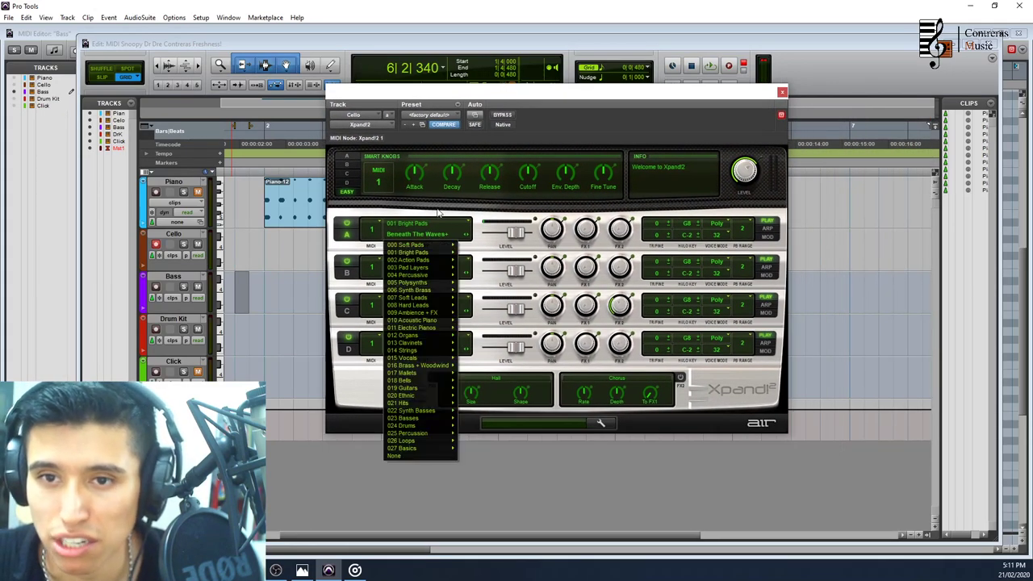
{"action": "mouse_move", "coordinate": [433, 361]}
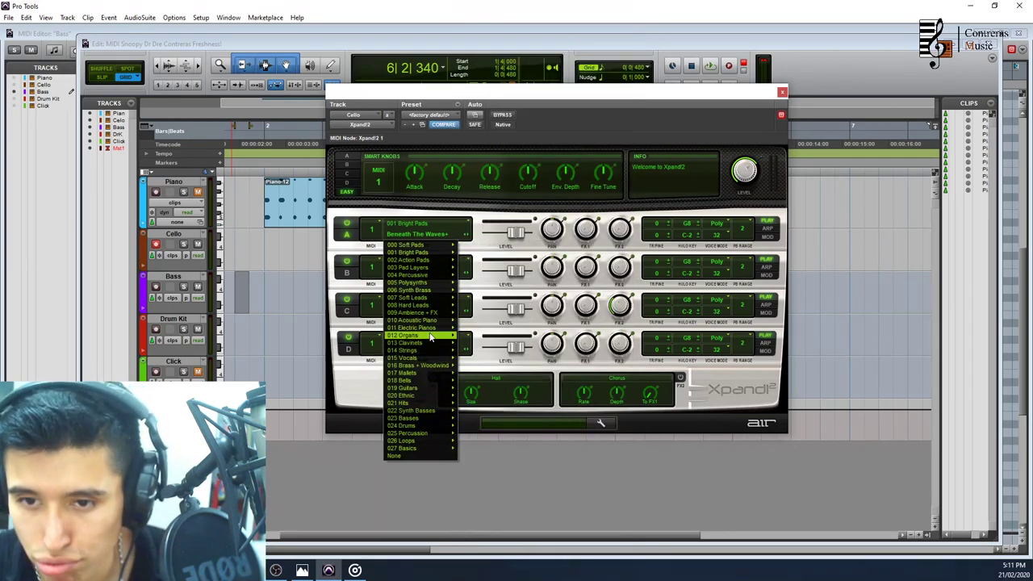
{"action": "mouse_move", "coordinate": [431, 412]}
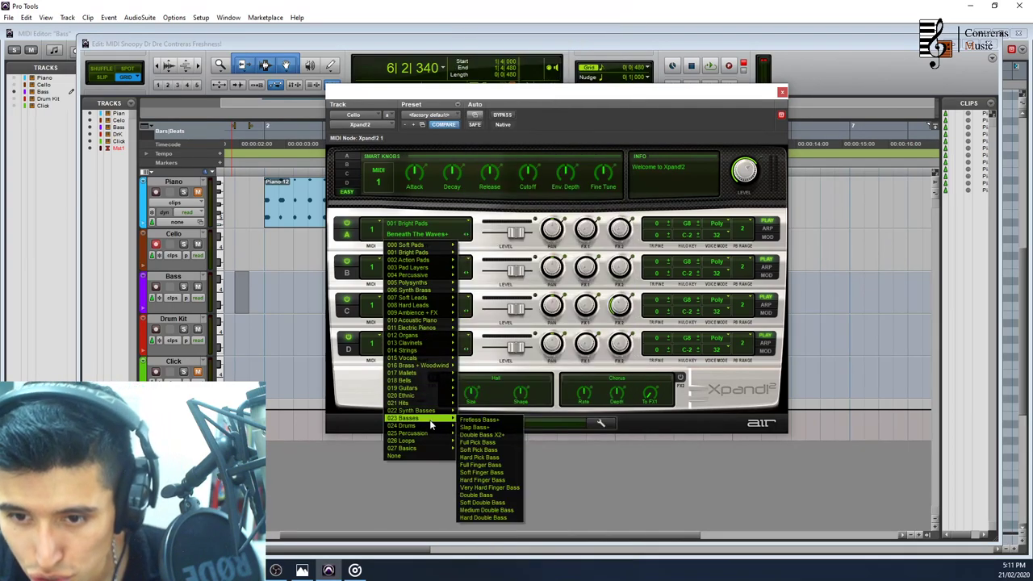
{"action": "mouse_move", "coordinate": [419, 272]}
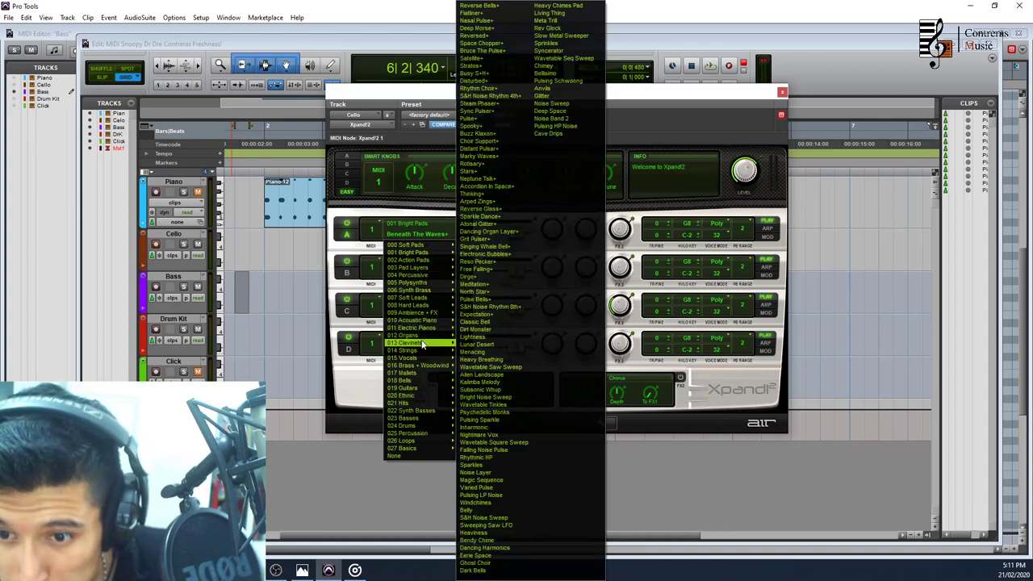
{"action": "mouse_move", "coordinate": [403, 353]}
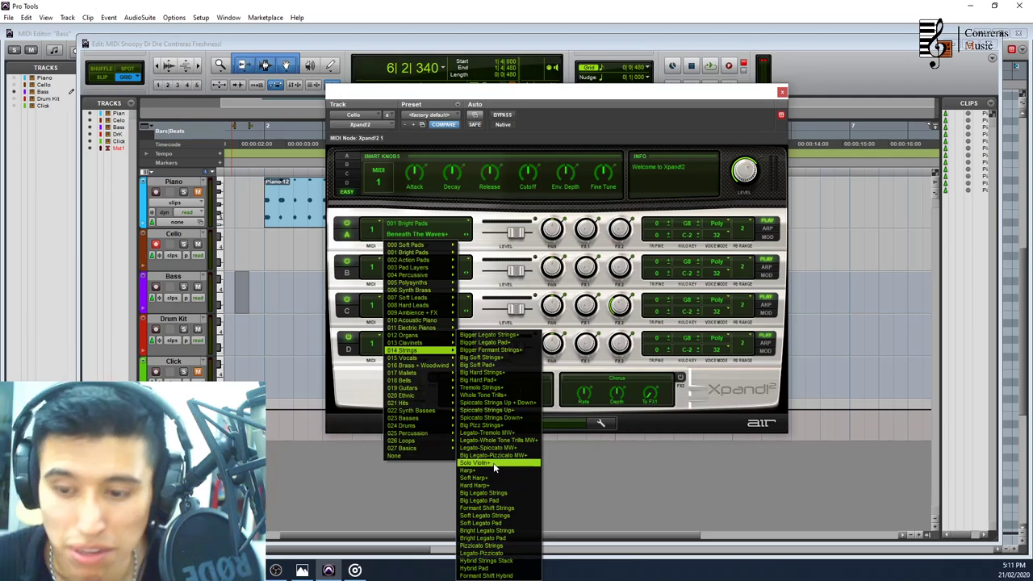
{"action": "left_click", "coordinate": [493, 462]}
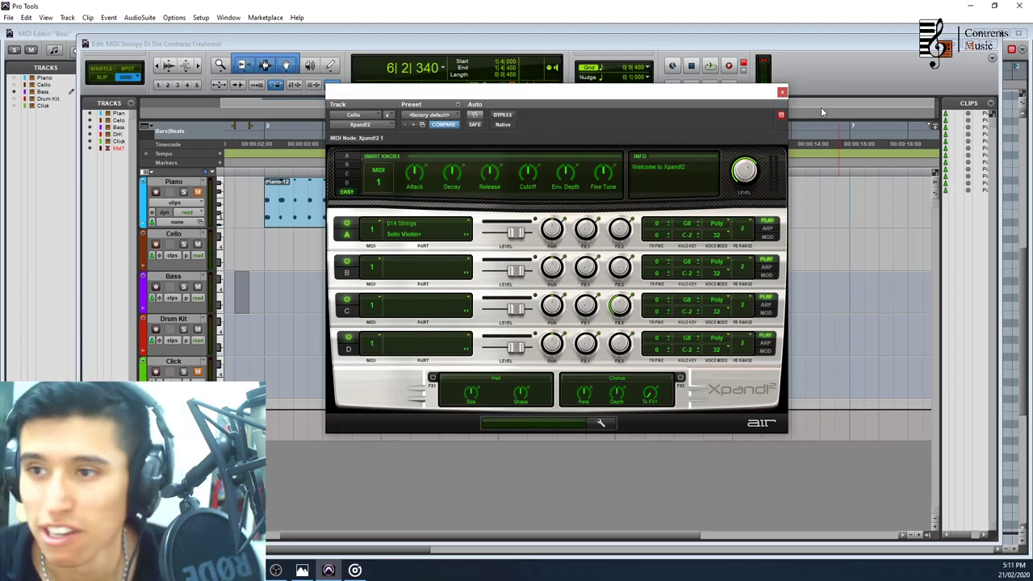
{"action": "left_click", "coordinate": [780, 93]}
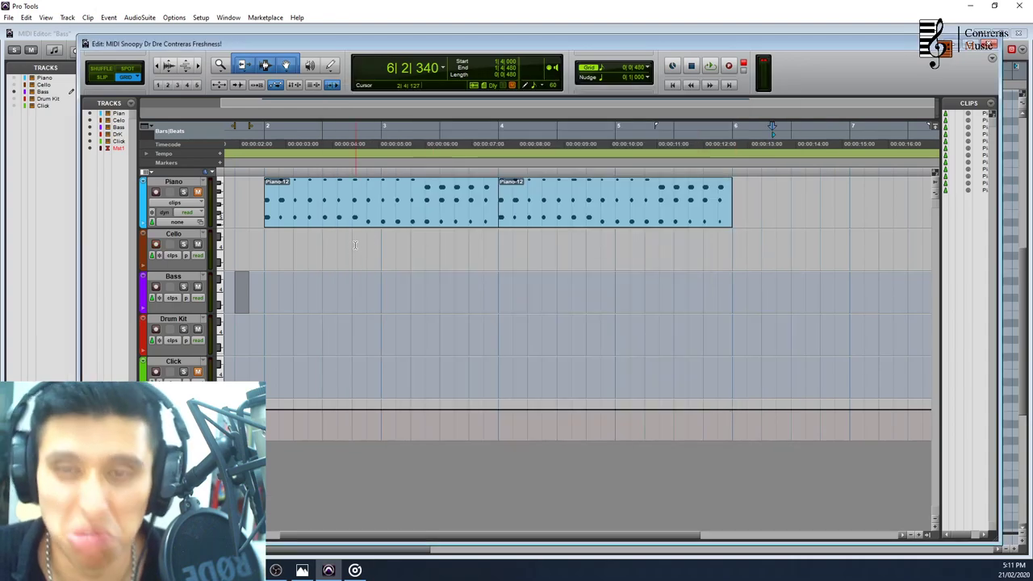
{"action": "left_click", "coordinate": [267, 143]}
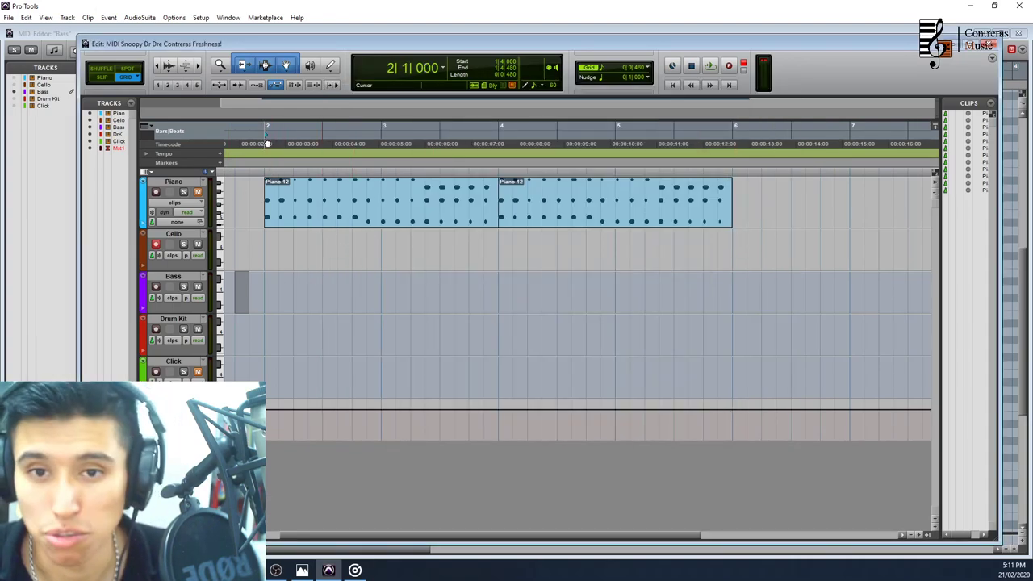
{"action": "left_click", "coordinate": [383, 137]}
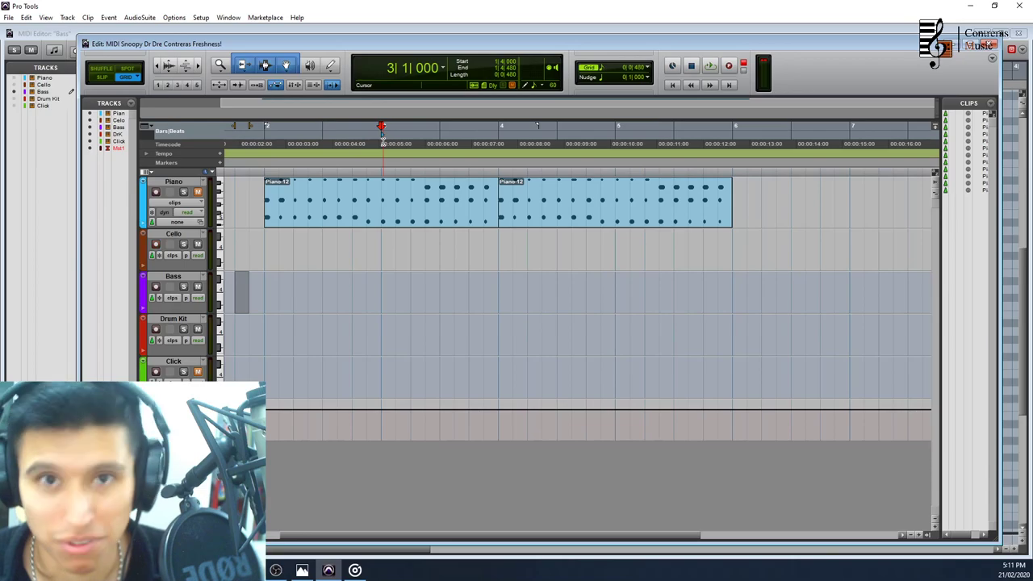
{"action": "left_click", "coordinate": [265, 144]}
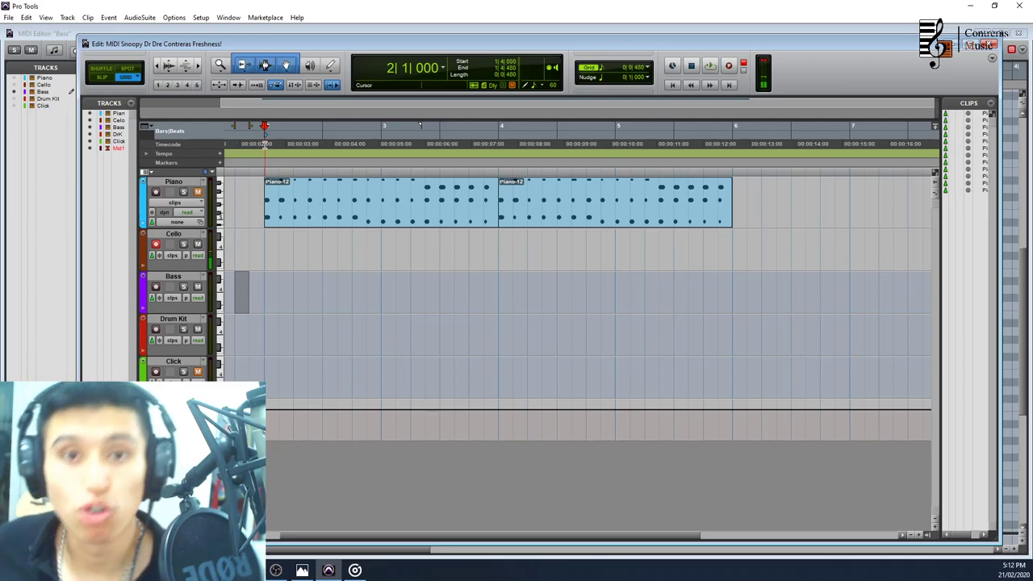
{"action": "key", "text": "shift+r"}
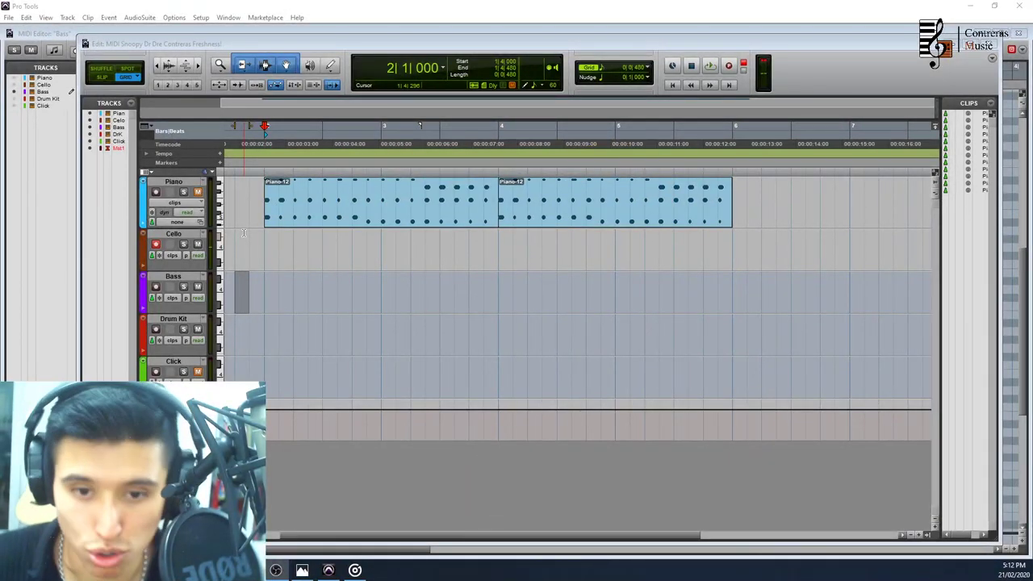
- Unmute the Click track and record a Cello take from the session start until bar 5
{"action": "left_click", "coordinate": [198, 372]}
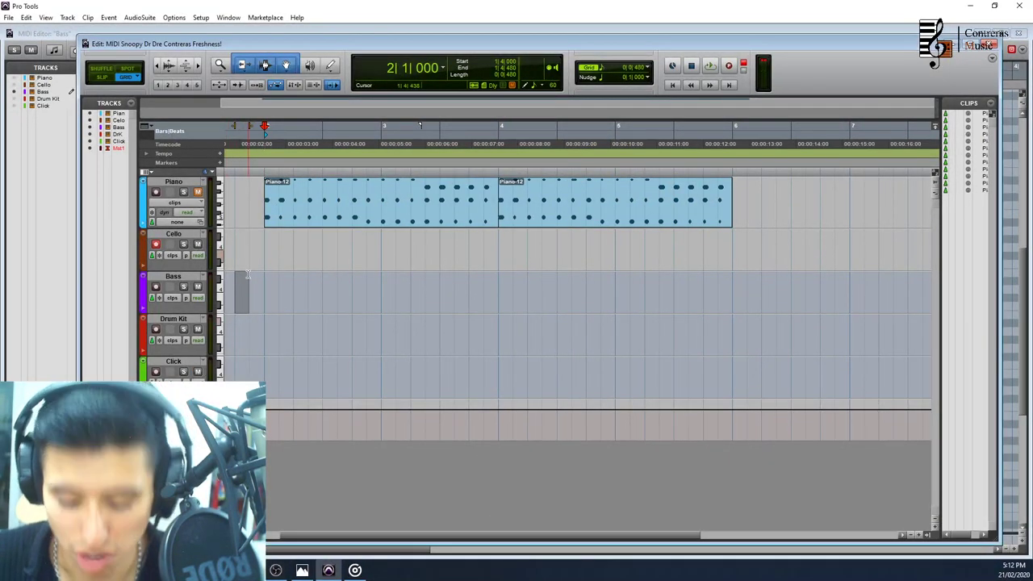
{"action": "key", "text": "Return"}
{"action": "key", "text": "ctrl+space"}
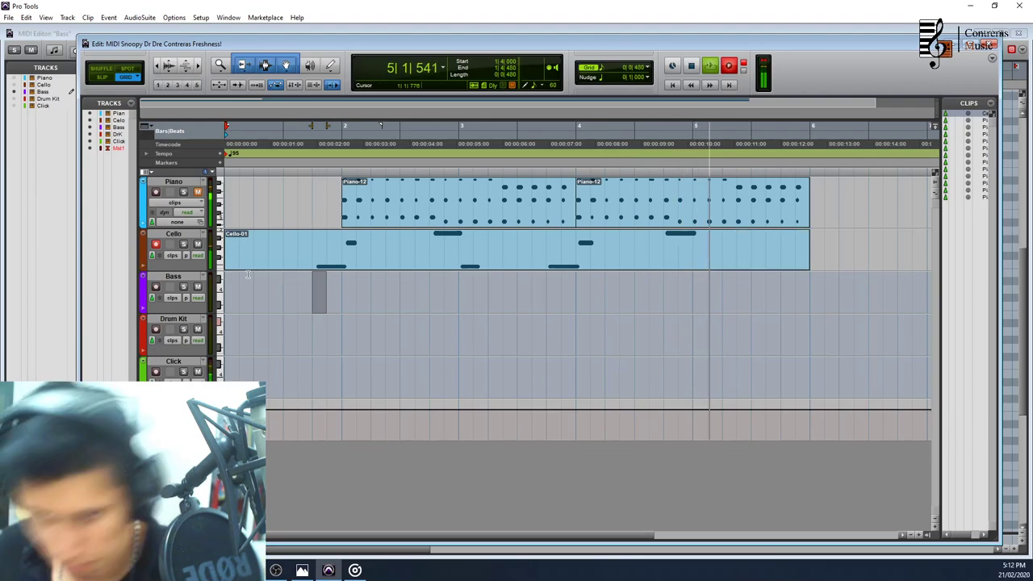
{"action": "key", "text": "space"}
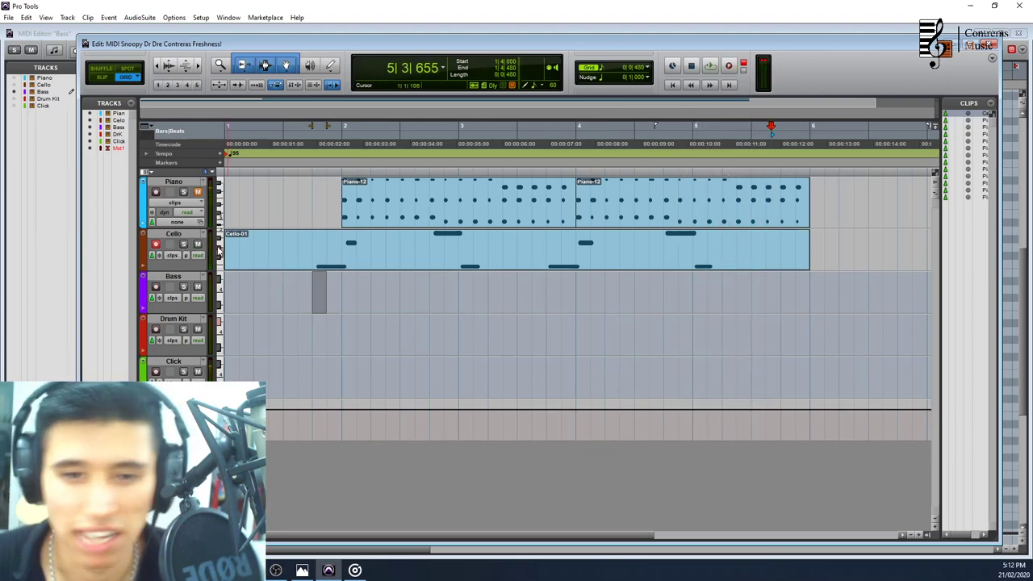
- Trim the Cello clip's start to 1|4|000, then move the clip earlier in Slip mode so it starts at 1|3|819
{"action": "left_click_drag", "start_coordinate": [227, 253], "coordinate": [313, 255]}
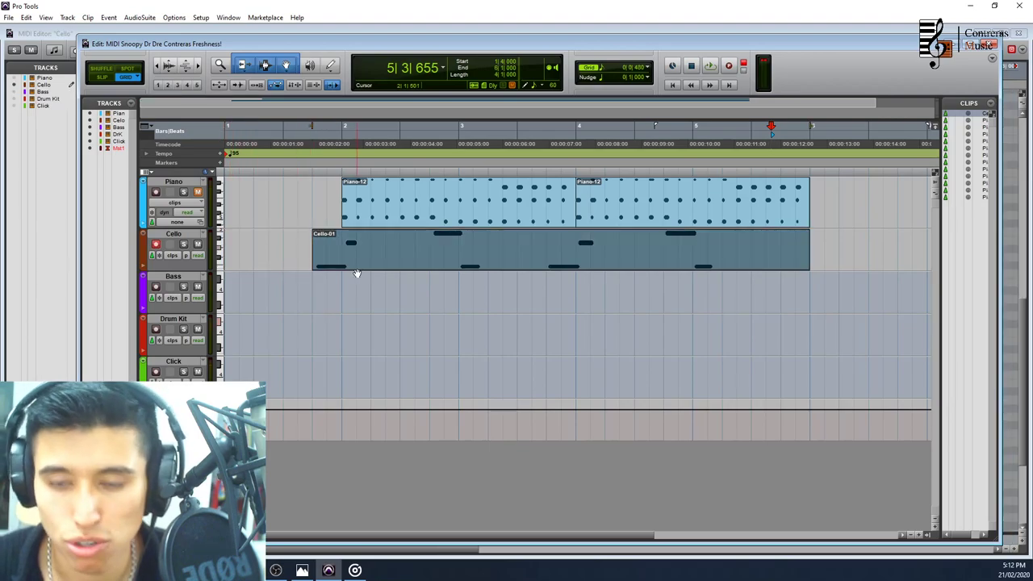
{"action": "key", "text": "t"}
{"action": "scroll", "coordinate": [351, 273], "scroll_direction": "right", "scroll_amount": 2}
{"action": "scroll", "coordinate": [351, 272], "scroll_direction": "right", "scroll_amount": 2}
{"action": "key", "text": "t"}
{"action": "scroll", "coordinate": [311, 297], "scroll_direction": "left", "scroll_amount": 10}
{"action": "scroll", "coordinate": [420, 271], "scroll_direction": "right", "scroll_amount": 1}
{"action": "key", "text": "F2"}
{"action": "left_click", "coordinate": [513, 264]}
{"action": "left_click_drag", "start_coordinate": [513, 263], "coordinate": [489, 265]}
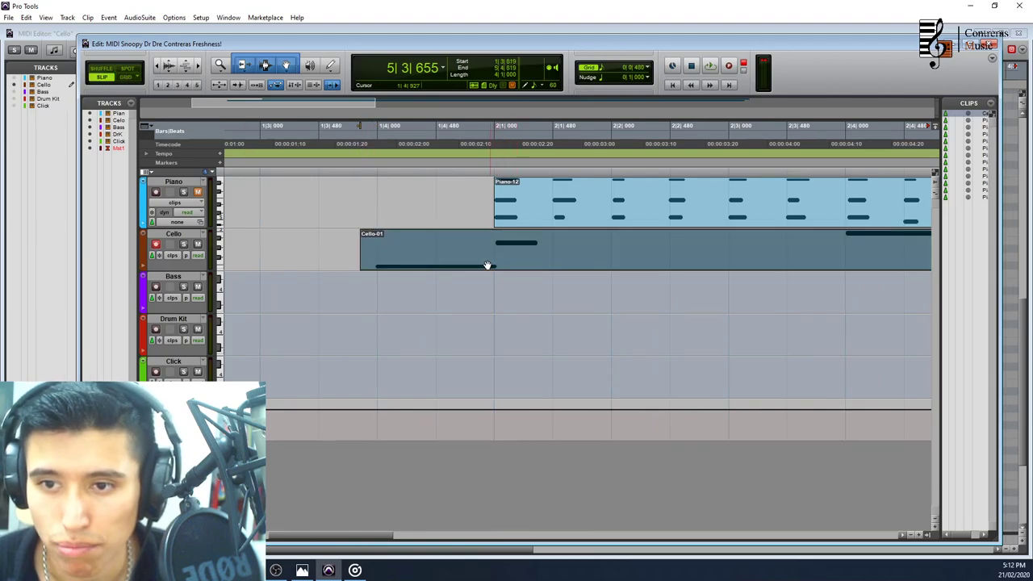
- Open the Cello clip in the MIDI Editor and move the low note near the start of bar 3 to 3|1|000
{"action": "scroll", "coordinate": [496, 266], "scroll_direction": "right", "scroll_amount": 3}
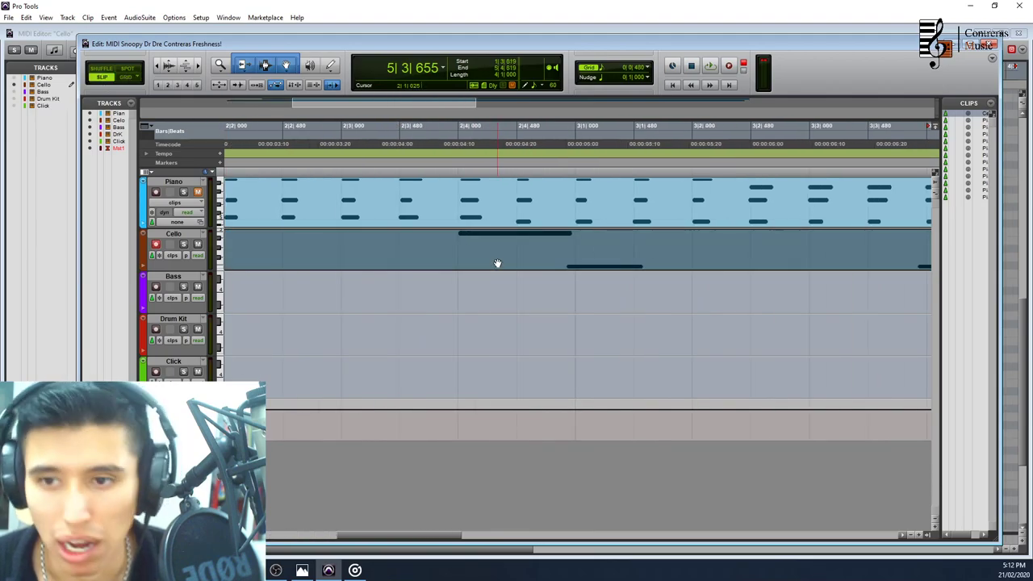
{"action": "scroll", "coordinate": [487, 265], "scroll_direction": "right", "scroll_amount": 2}
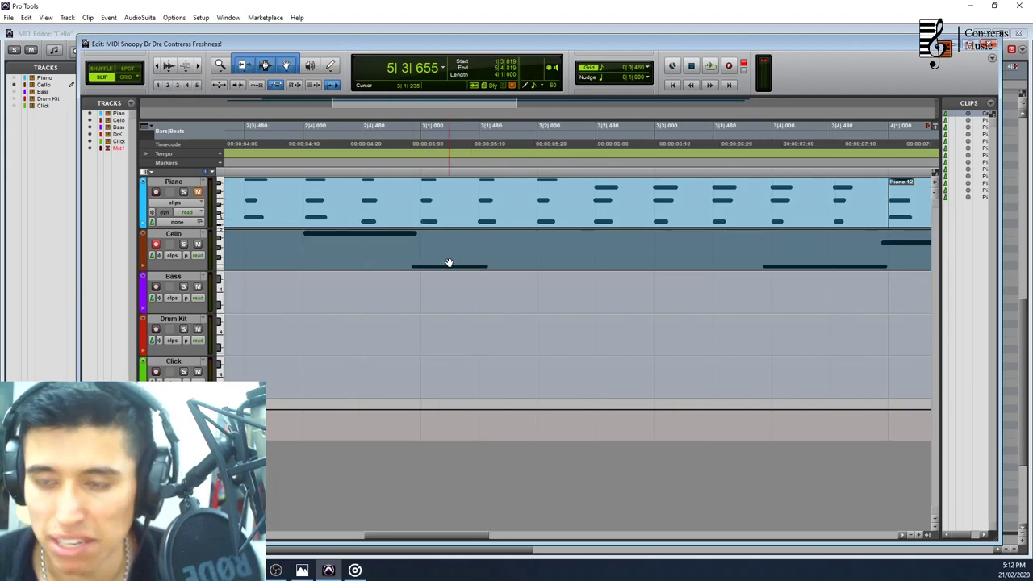
{"action": "double_click", "coordinate": [450, 263]}
{"action": "key", "text": "t"}
{"action": "key", "text": "t"}
{"action": "scroll", "coordinate": [458, 327], "scroll_direction": "right", "scroll_amount": 5}
{"action": "scroll", "coordinate": [471, 321], "scroll_direction": "right", "scroll_amount": 3}
{"action": "scroll", "coordinate": [472, 323], "scroll_direction": "down", "scroll_amount": 4}
{"action": "left_click", "coordinate": [443, 314]}
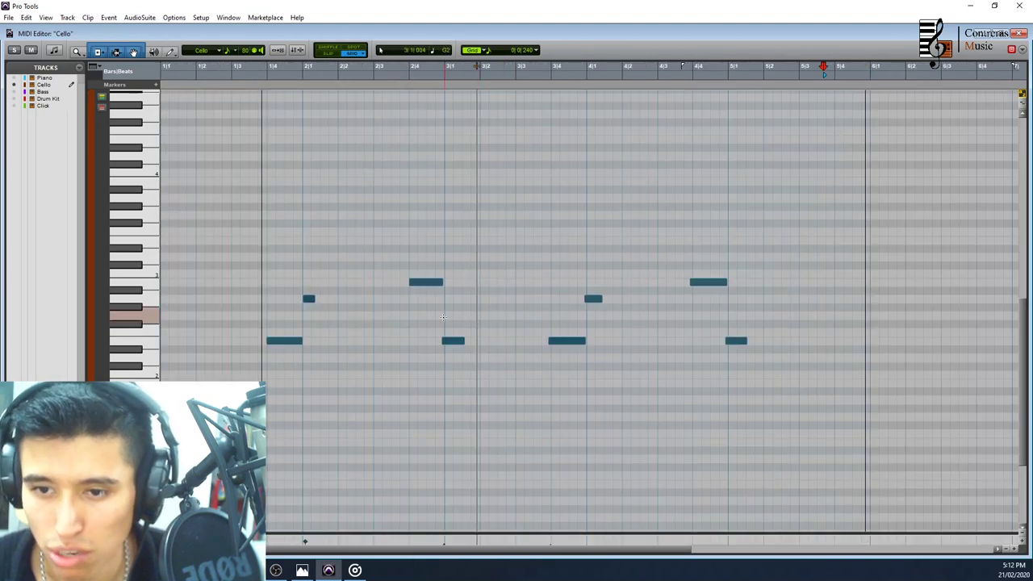
{"action": "left_click", "coordinate": [445, 341]}
{"action": "scroll", "coordinate": [473, 341], "scroll_direction": "up", "scroll_amount": 3}
{"action": "left_click_drag", "start_coordinate": [514, 342], "coordinate": [526, 342]}
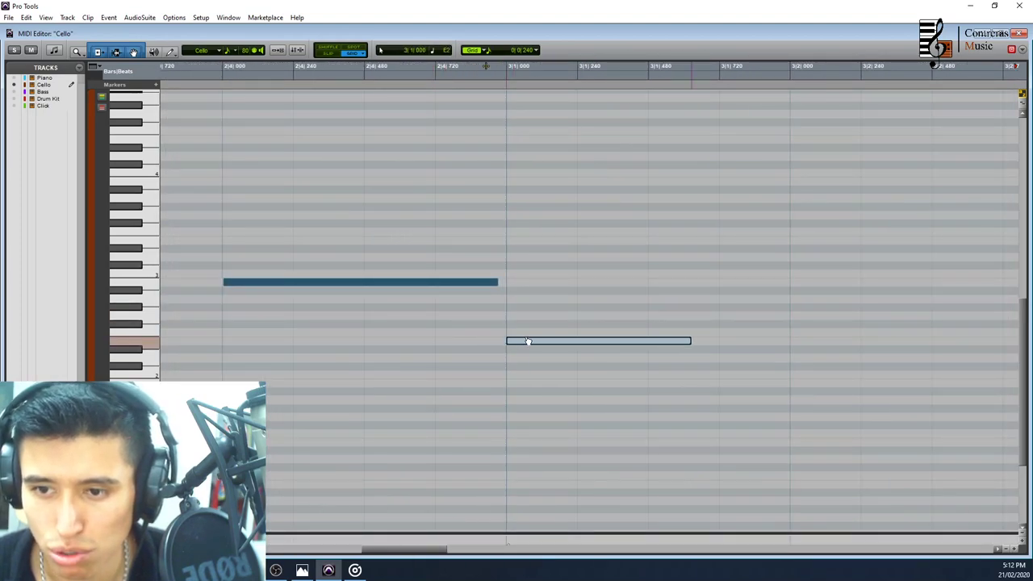
- Trim one Cello note to start at 3|4|000 and fit the following one from 4|1|000 to 4|1|480
{"action": "left_click", "coordinate": [479, 286]}
{"action": "scroll", "coordinate": [497, 253], "scroll_direction": "down", "scroll_amount": 1}
{"action": "scroll", "coordinate": [496, 253], "scroll_direction": "right", "scroll_amount": 6}
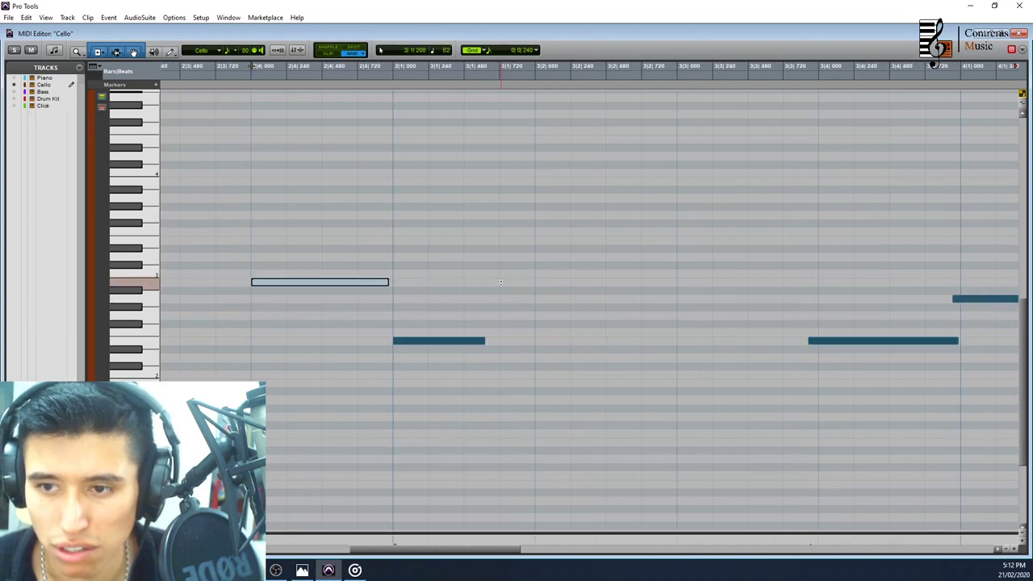
{"action": "left_click", "coordinate": [453, 341]}
{"action": "scroll", "coordinate": [458, 340], "scroll_direction": "right", "scroll_amount": 2}
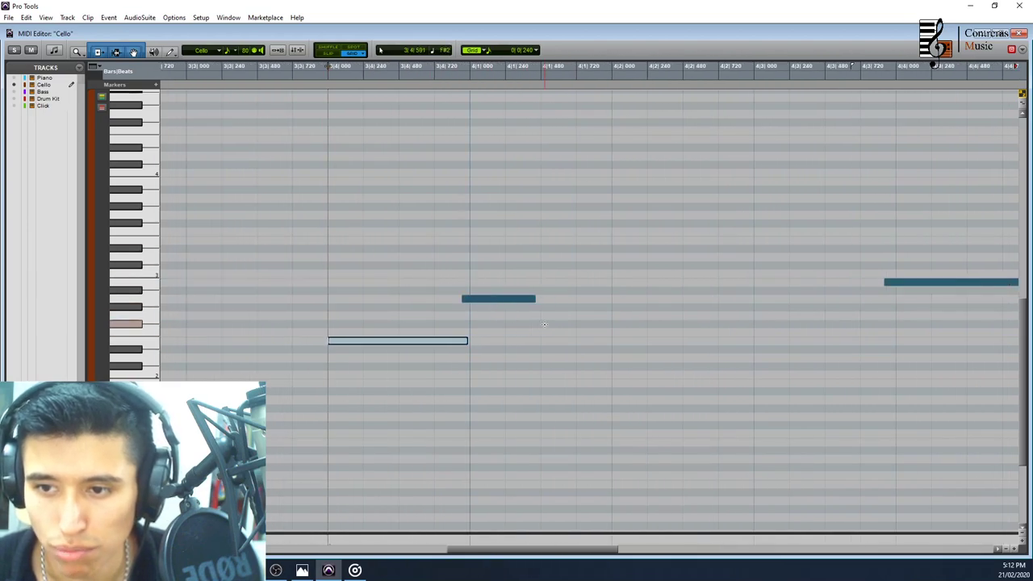
{"action": "left_click_drag", "start_coordinate": [465, 299], "coordinate": [471, 299]}
{"action": "left_click_drag", "start_coordinate": [535, 302], "coordinate": [541, 299]}
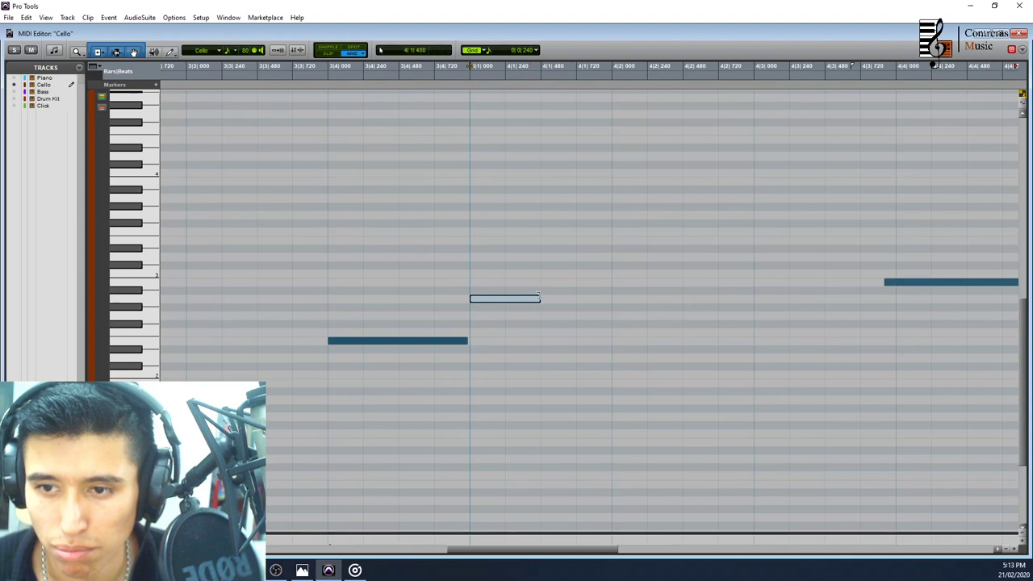
- Trim the next two Cello notes to start at 4|4|000 and 5|1|000
{"action": "scroll", "coordinate": [496, 302], "scroll_direction": "down", "scroll_amount": 3}
{"action": "scroll", "coordinate": [597, 259], "scroll_direction": "left", "scroll_amount": 1}
{"action": "scroll", "coordinate": [705, 272], "scroll_direction": "up", "scroll_amount": 3}
{"action": "scroll", "coordinate": [704, 273], "scroll_direction": "right", "scroll_amount": 4}
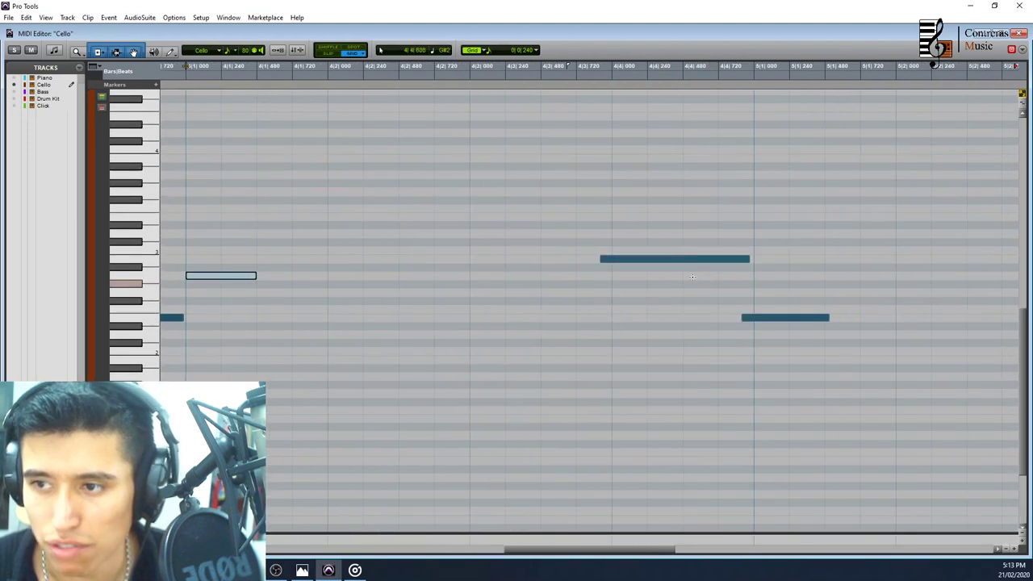
{"action": "left_click_drag", "start_coordinate": [601, 259], "coordinate": [612, 259]}
{"action": "left_click_drag", "start_coordinate": [744, 317], "coordinate": [754, 318]}
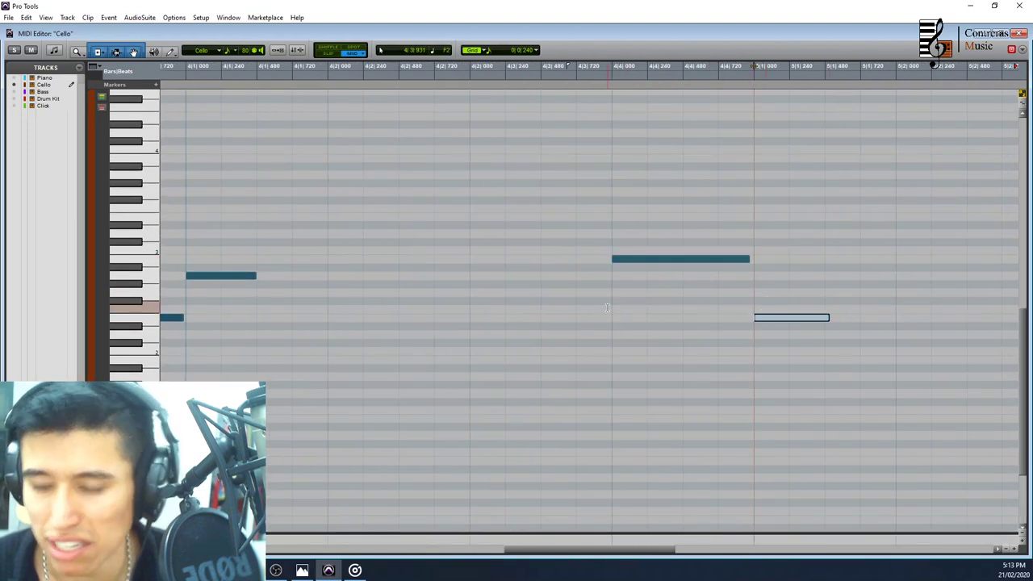
- Return to the Edit window and increase the Cello track's height
{"action": "key", "text": "r"}
{"action": "key", "text": "r"}
{"action": "key", "text": "r"}
{"action": "scroll", "coordinate": [374, 325], "scroll_direction": "left", "scroll_amount": 1}
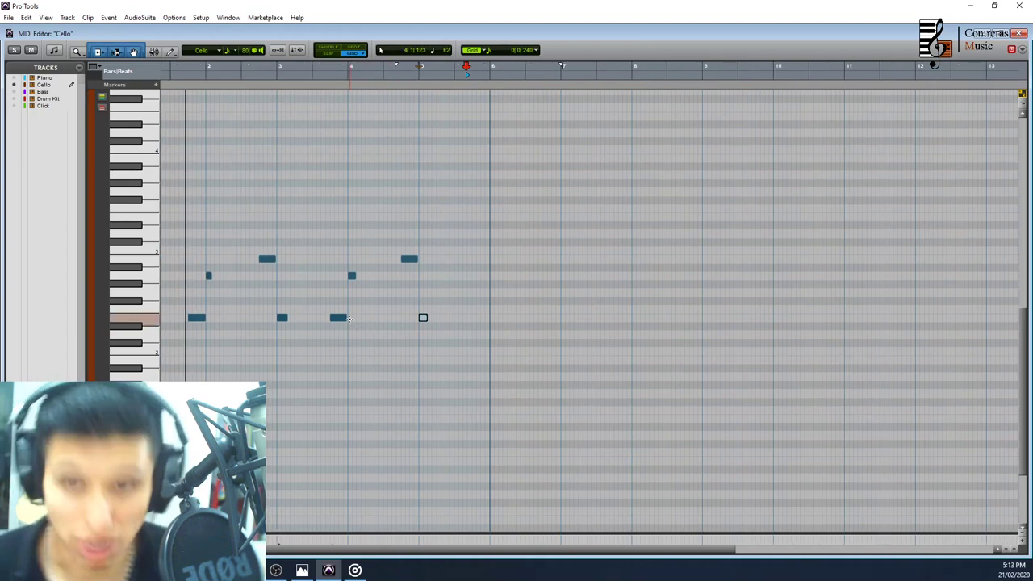
{"action": "key", "text": "ctrl+equal"}
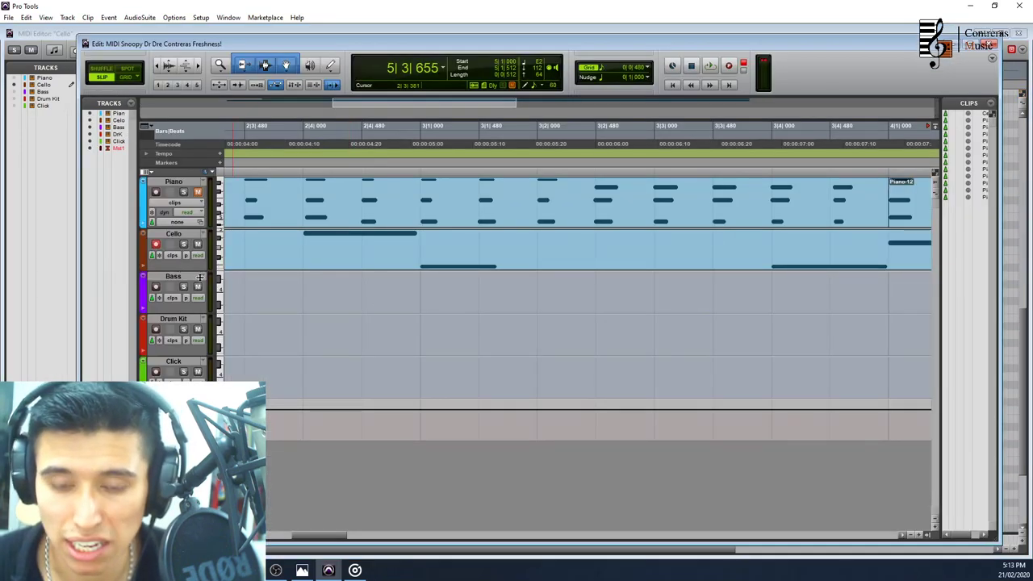
{"action": "left_click_drag", "start_coordinate": [201, 273], "coordinate": [200, 331]}
- Try to separate the Cello clip just before bar 2 and shift the resulting piece, and undo the changes
{"action": "key", "text": "r"}
{"action": "key", "text": "r"}
{"action": "left_click", "coordinate": [340, 270]}
{"action": "key", "text": "t"}
{"action": "key", "text": "t"}
{"action": "key", "text": "t"}
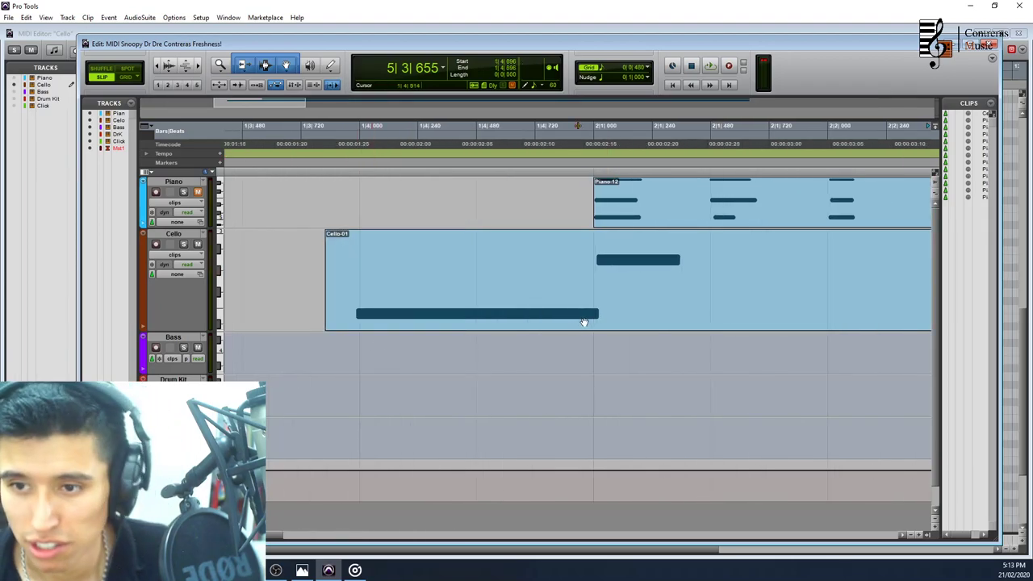
{"action": "key", "text": "b"}
{"action": "left_click_drag", "start_coordinate": [638, 316], "coordinate": [417, 315]}
{"action": "key", "text": "ctrl+z"}
{"action": "left_click_drag", "start_coordinate": [416, 314], "coordinate": [694, 313]}
{"action": "key", "text": "ctrl+z"}
{"action": "key", "text": "ctrl+z"}
{"action": "key", "text": "ctrl+z"}
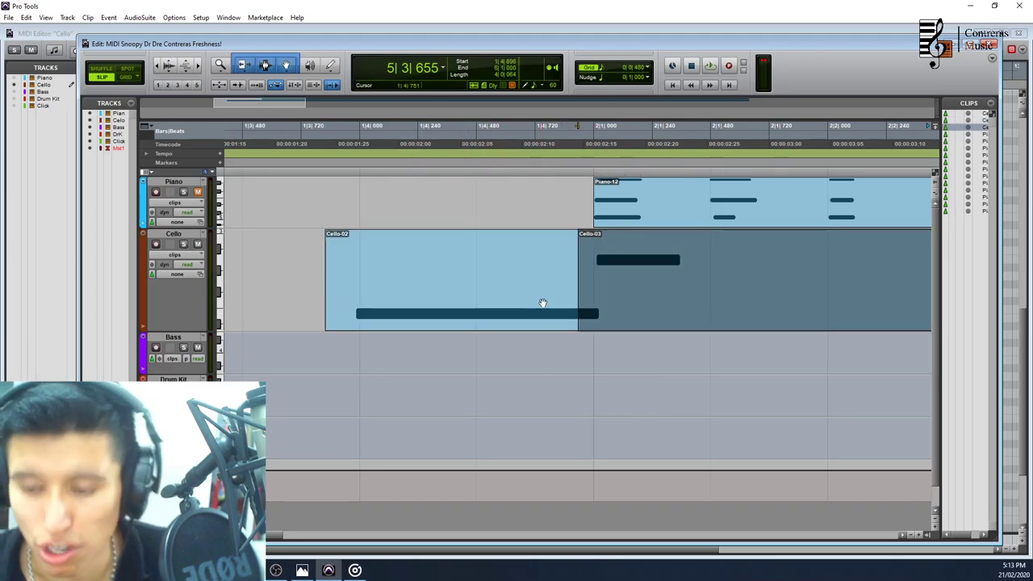
- Open the Cello clip in the MIDI Editor and trim the first note to end at 2|1|000
{"action": "left_click", "coordinate": [674, 304]}
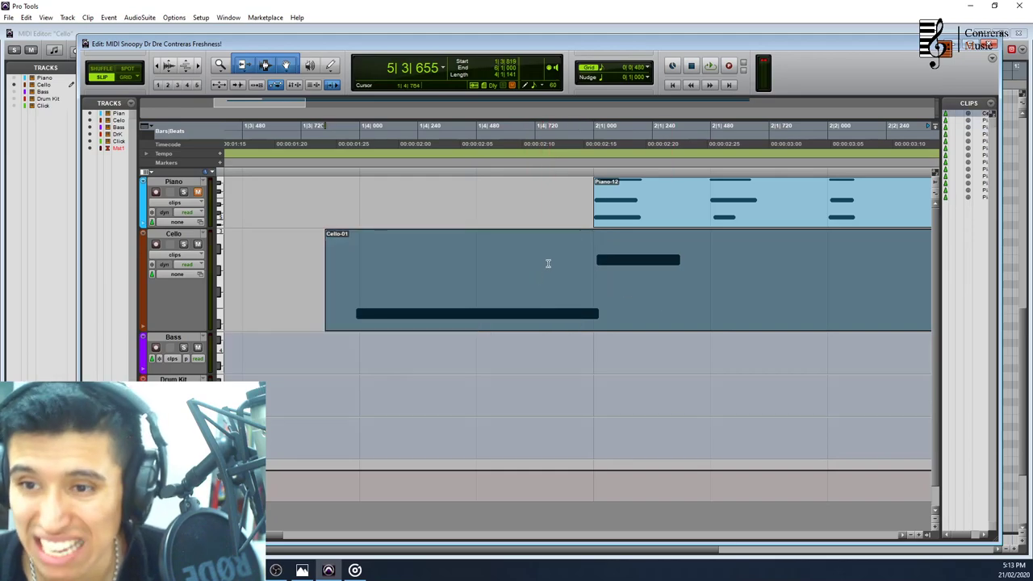
{"action": "double_click", "coordinate": [581, 327]}
{"action": "left_click", "coordinate": [262, 327]}
{"action": "scroll", "coordinate": [260, 346], "scroll_direction": "up", "scroll_amount": 5}
{"action": "scroll", "coordinate": [303, 347], "scroll_direction": "down", "scroll_amount": 5}
{"action": "left_click", "coordinate": [431, 342]}
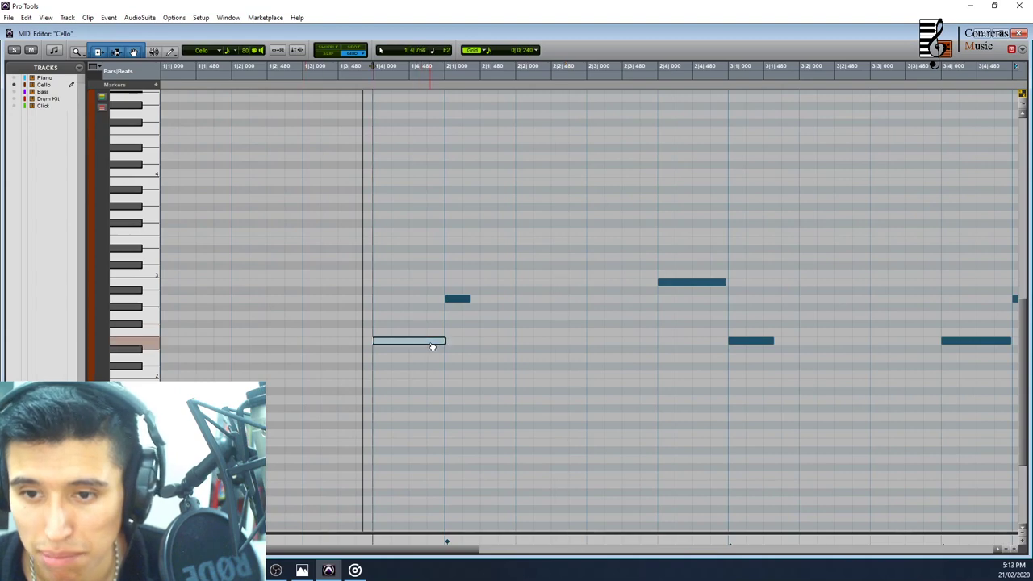
{"action": "scroll", "coordinate": [432, 346], "scroll_direction": "up", "scroll_amount": 3}
{"action": "scroll", "coordinate": [438, 347], "scroll_direction": "right", "scroll_amount": 3}
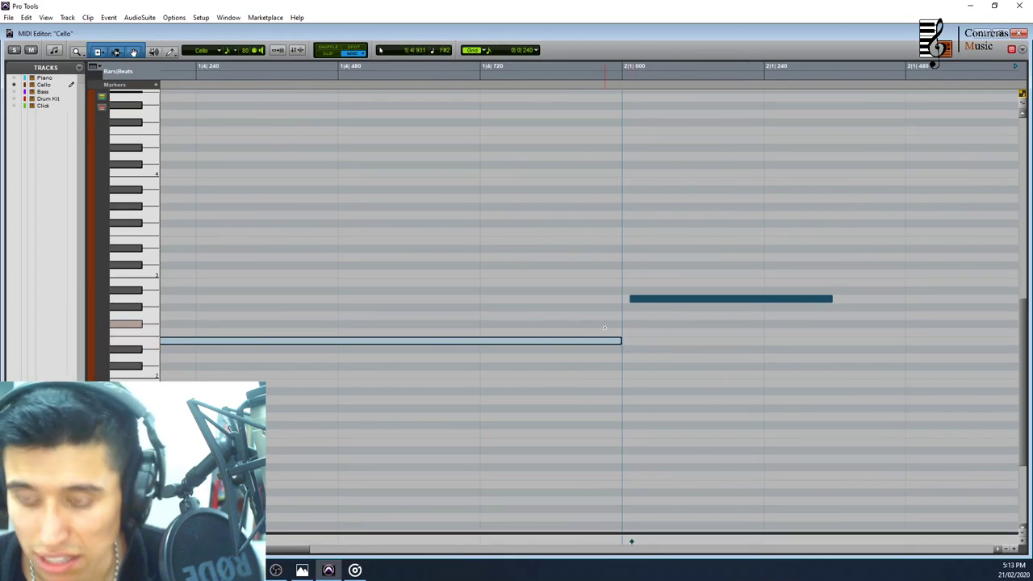
- Separate the Cello clip at 2|1|003 and extend the second clip's first note to start at 2|1|000
{"action": "key", "text": "ctrl+="}
{"action": "left_click", "coordinate": [595, 254]}
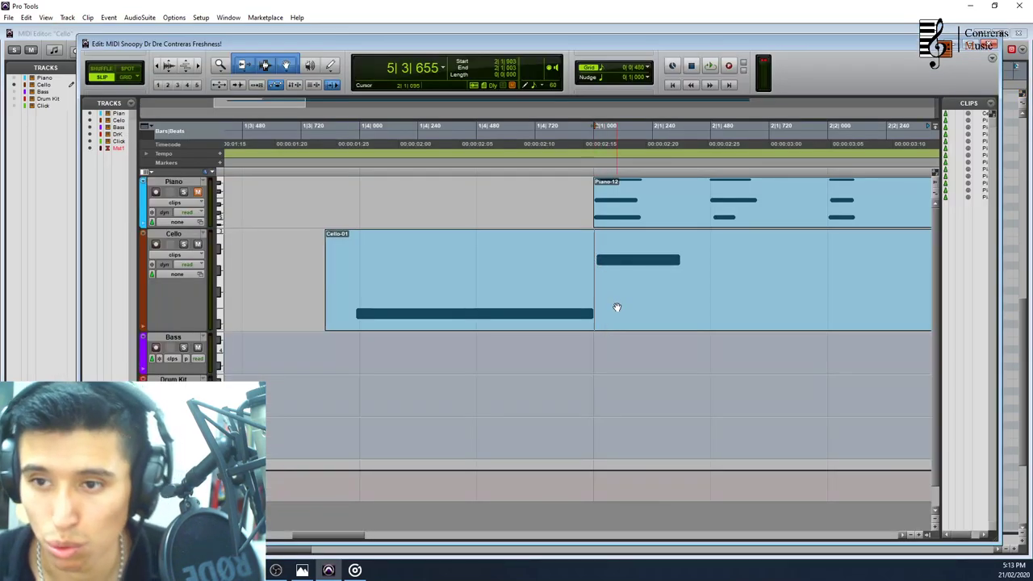
{"action": "key", "text": "ctrl+e"}
{"action": "left_click_drag", "start_coordinate": [541, 304], "coordinate": [477, 304]}
{"action": "key", "text": "ctrl+z"}
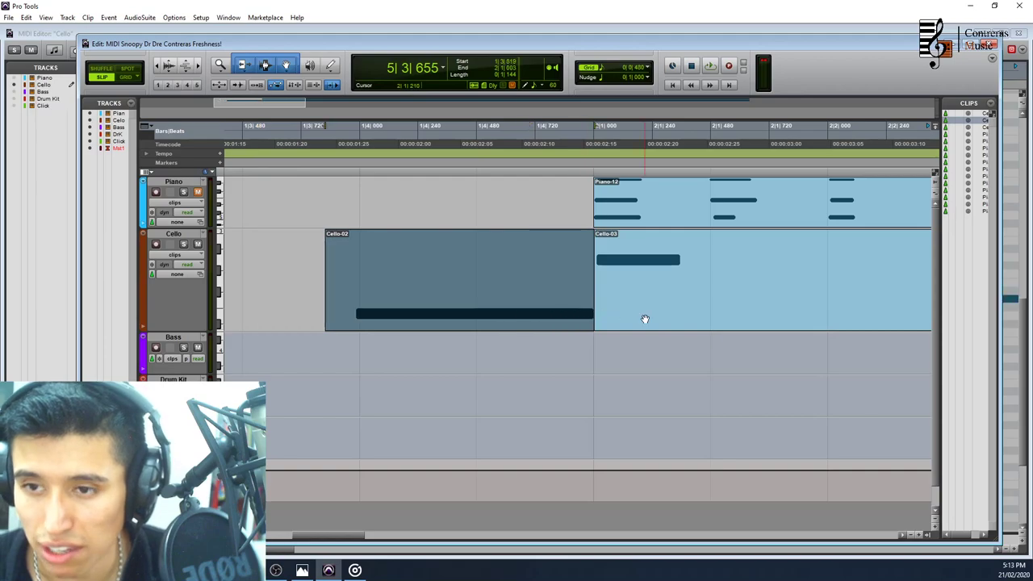
{"action": "double_click", "coordinate": [631, 299]}
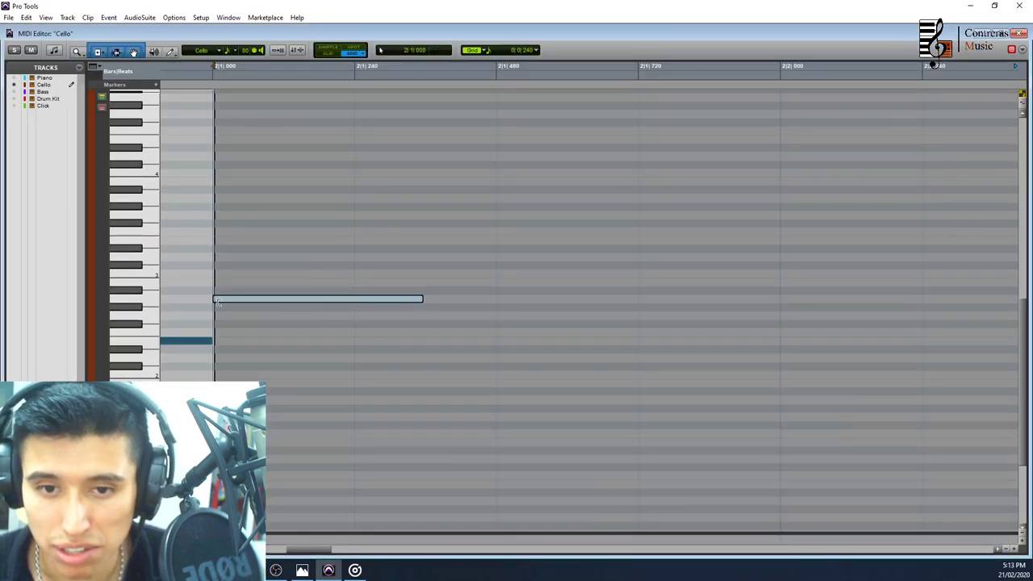
{"action": "key", "text": "ctrl+equal"}
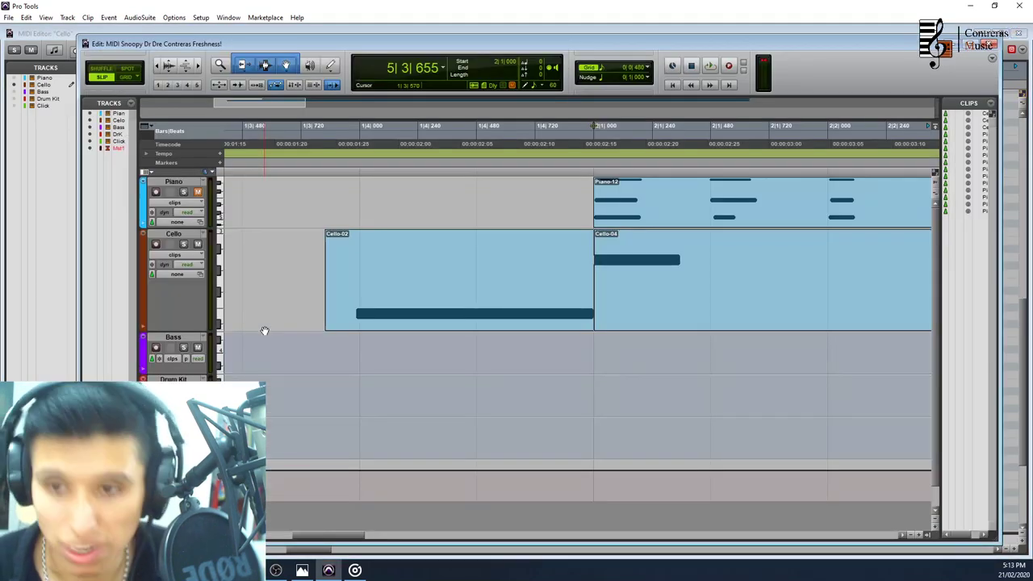
- Separate the second Cello clip at 4|1|021 and play across the split in loop playback
{"action": "left_click", "coordinate": [474, 299]}
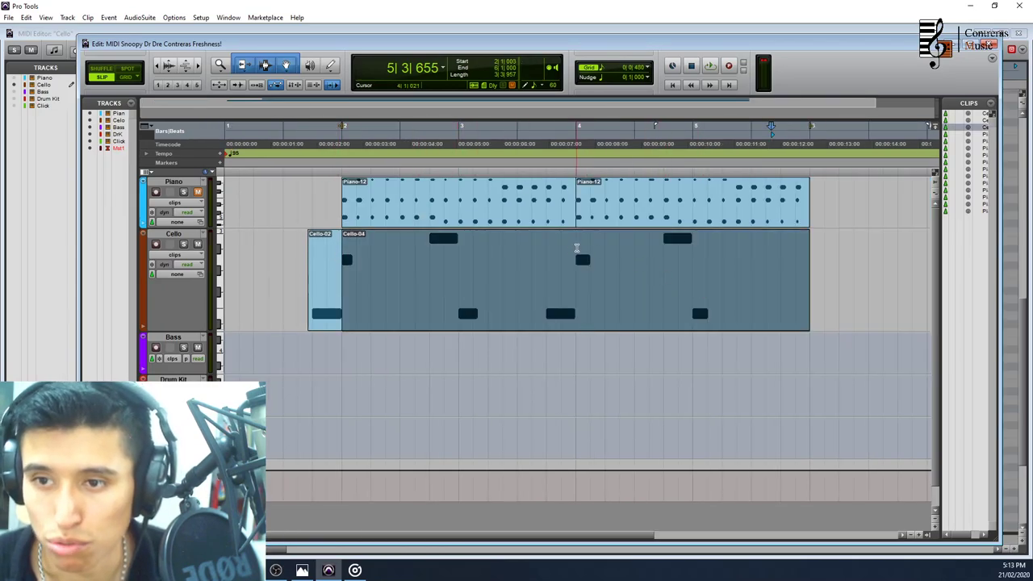
{"action": "left_click", "coordinate": [576, 249]}
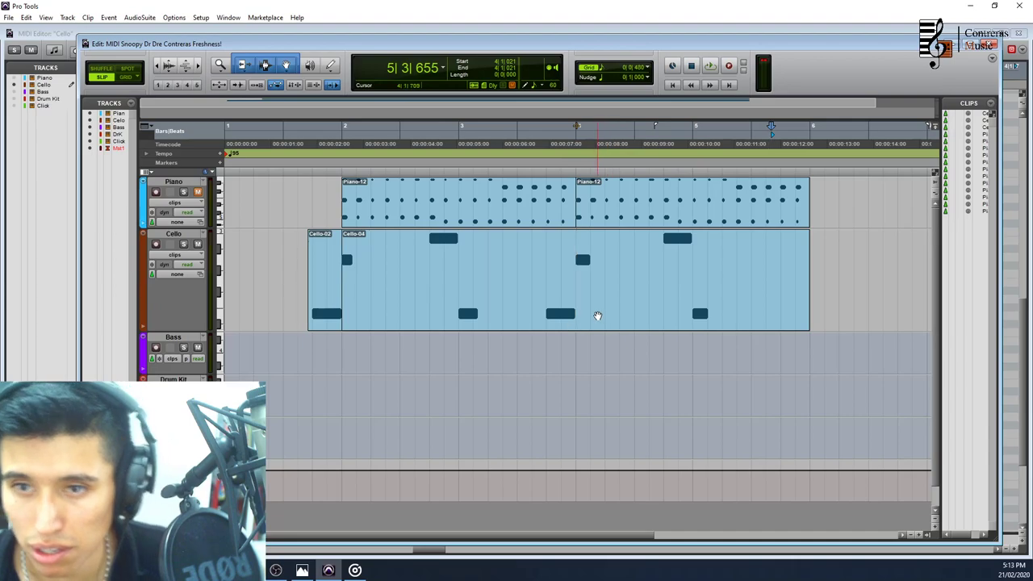
{"action": "key", "text": "ctrl+e"}
{"action": "left_click", "coordinate": [544, 138]}
{"action": "key", "text": "n"}
{"action": "key", "text": "space"}
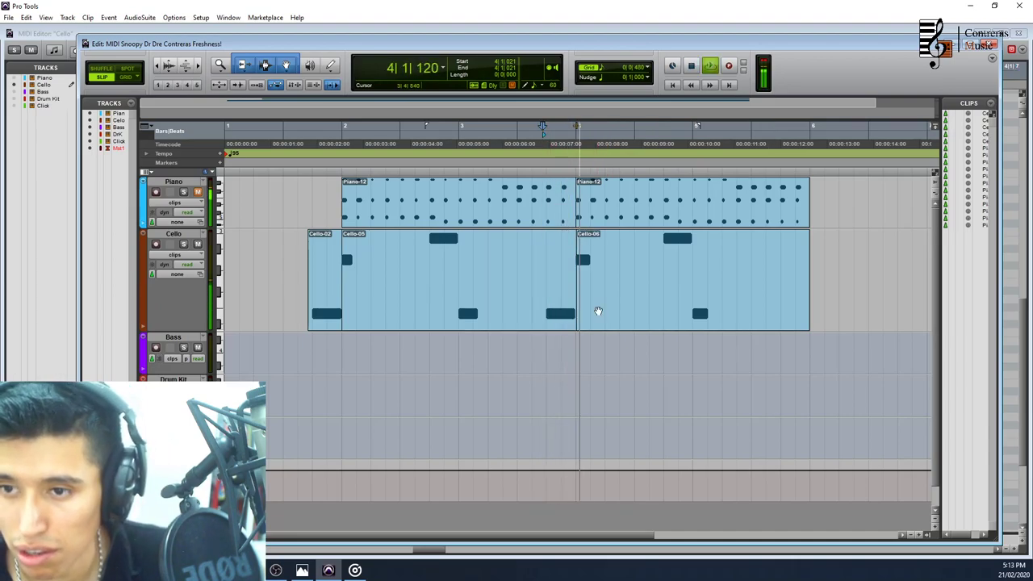
{"action": "key", "text": "space"}
- Separate the Cello clip again at 4|1|000 and delete all Cello material after that point
{"action": "left_click", "coordinate": [627, 295]}
{"action": "key", "text": "t"}
{"action": "key", "text": "t"}
{"action": "key", "text": "t"}
{"action": "key", "text": "t"}
{"action": "key", "text": "ctrl+]"}
{"action": "key", "text": "ctrl+]"}
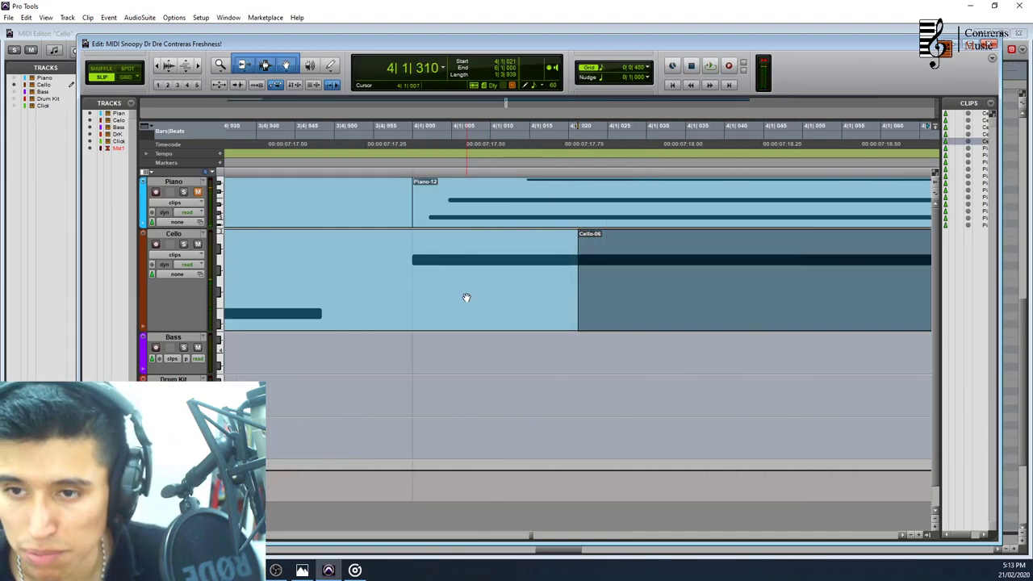
{"action": "left_click", "coordinate": [410, 245]}
{"action": "key", "text": "ctrl+e"}
{"action": "left_click", "coordinate": [645, 311]}
{"action": "key", "text": "Delete"}
{"action": "left_click", "coordinate": [524, 307]}
{"action": "key", "text": "Delete"}
{"action": "key", "text": "ctrl+["}
{"action": "key", "text": "ctrl+["}
{"action": "key", "text": "ctrl+["}
{"action": "key", "text": "ctrl+["}
{"action": "key", "text": "ctrl+["}
{"action": "key", "text": "ctrl+["}
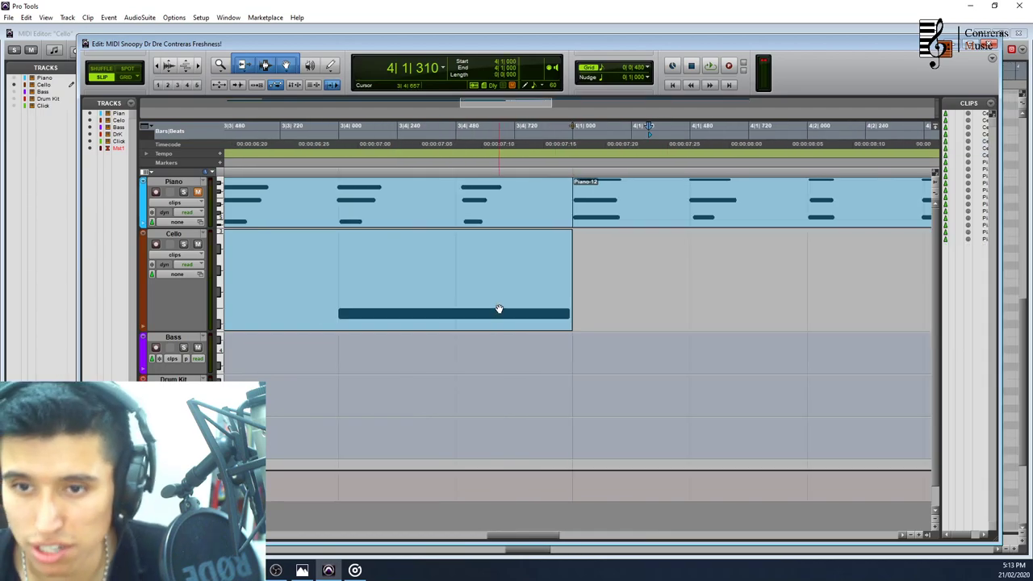
- Duplicate the Cello clip spanning bars 2 and 3, play across the join, and undo back to before the duplication
{"action": "left_click", "coordinate": [325, 304]}
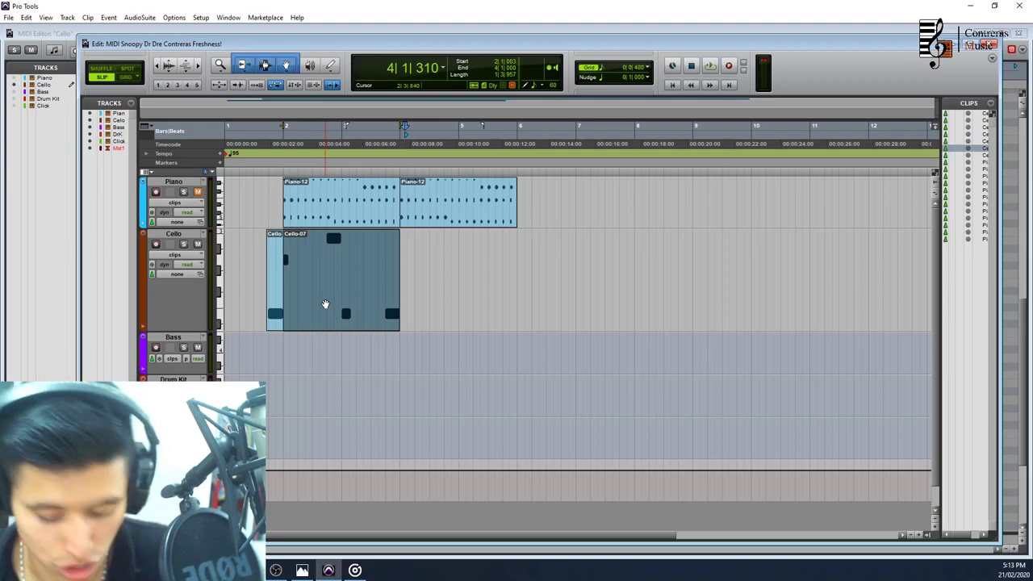
{"action": "key", "text": "ctrl+d"}
{"action": "left_click", "coordinate": [351, 135]}
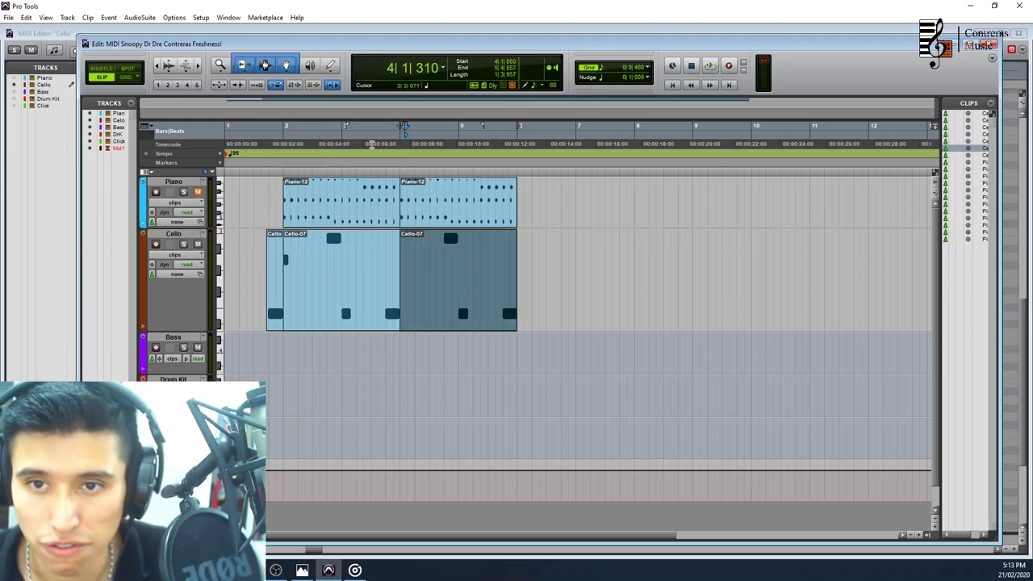
{"action": "key", "text": "space"}
{"action": "key", "text": "space"}
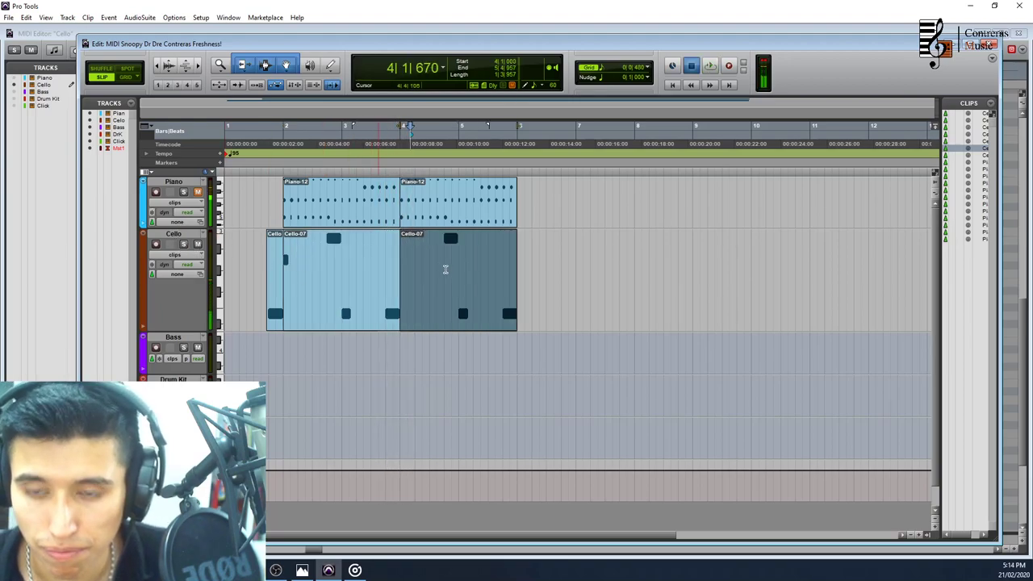
{"action": "key", "text": "ctrl+z"}
{"action": "key", "text": "ctrl+d"}
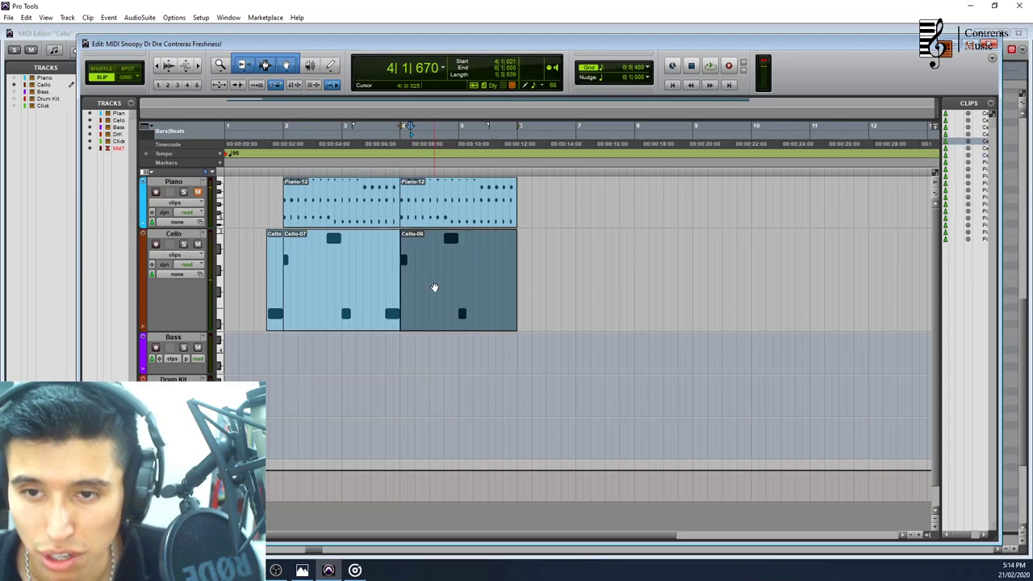
- Delete the Cello clip that follows bar 4's start and switch the edit mode to Grid
{"action": "key", "text": "Delete"}
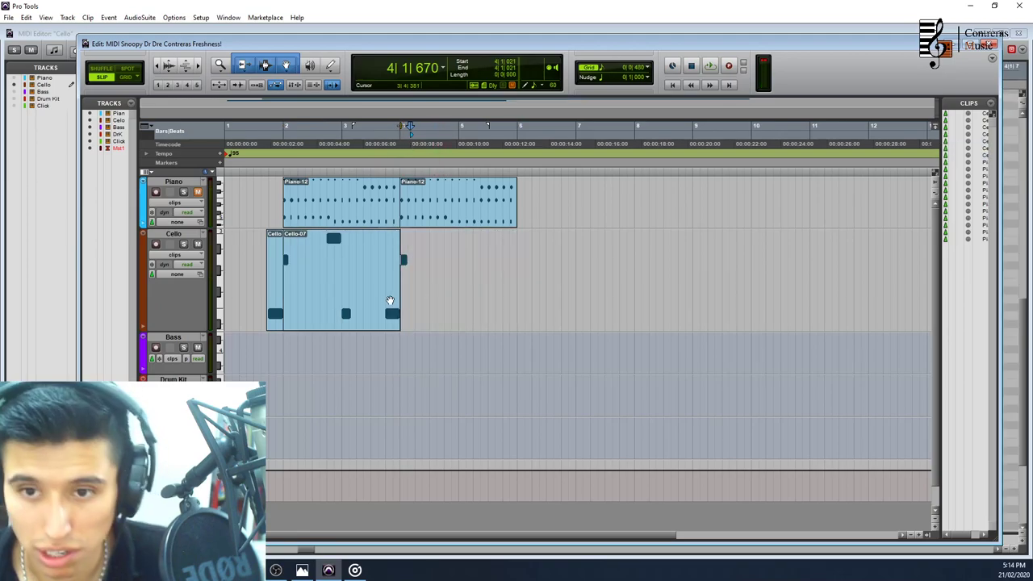
{"action": "left_click_drag", "start_coordinate": [412, 260], "coordinate": [393, 271]}
{"action": "left_click", "coordinate": [125, 76]}
{"action": "left_click", "coordinate": [428, 272]}
{"action": "key", "text": "Delete"}
{"action": "key", "text": "ctrl+z"}
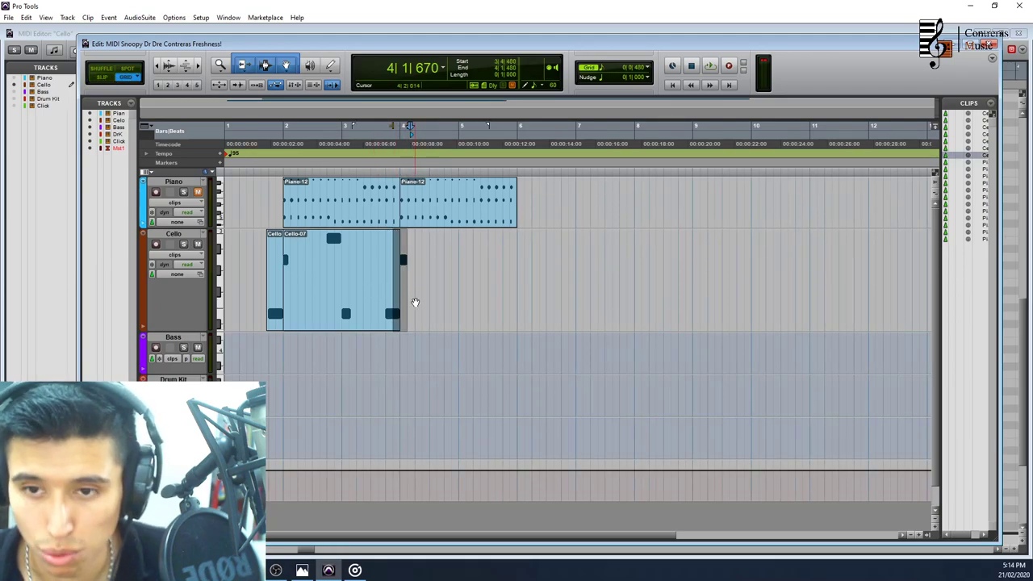
- Delete the leftover Cello sliver between 4|1|000 and 4|1|021
{"action": "key", "text": "t"}
{"action": "key", "text": "t"}
{"action": "key", "text": "t"}
{"action": "key", "text": "t"}
{"action": "key", "text": "t"}
{"action": "left_click", "coordinate": [303, 299]}
{"action": "left_click", "coordinate": [277, 295]}
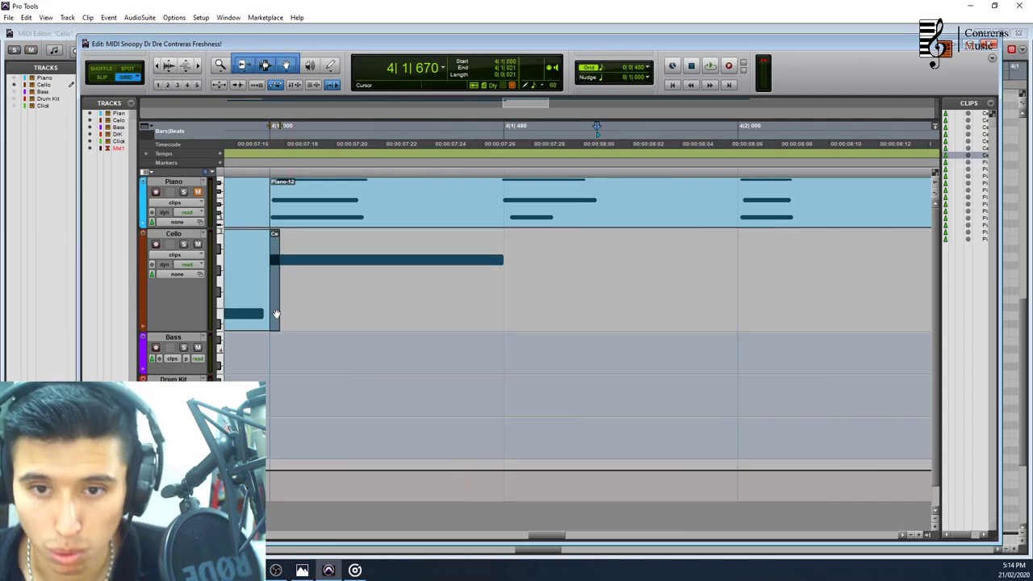
{"action": "key", "text": "Delete"}
{"action": "key", "text": "ctrl+bracketleft"}
{"action": "key", "text": "ctrl+bracketleft"}
{"action": "key", "text": "ctrl+bracketleft"}
{"action": "key", "text": "ctrl+bracketleft"}
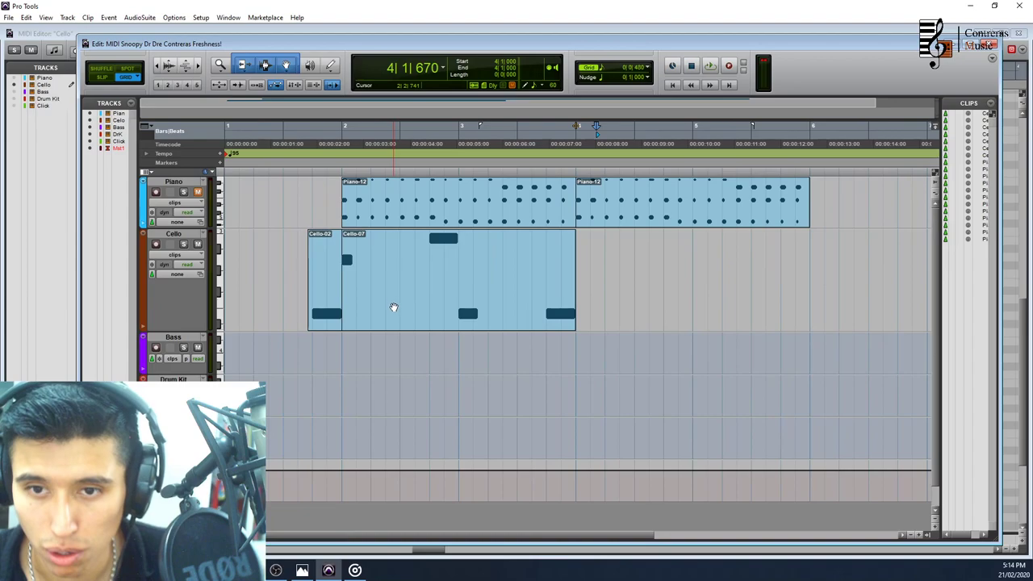
- Duplicate the Cello clip to bar 4, undo the copy, and play the original clip from bar 2
{"action": "left_click", "coordinate": [395, 310]}
{"action": "key", "text": "ctrl+d"}
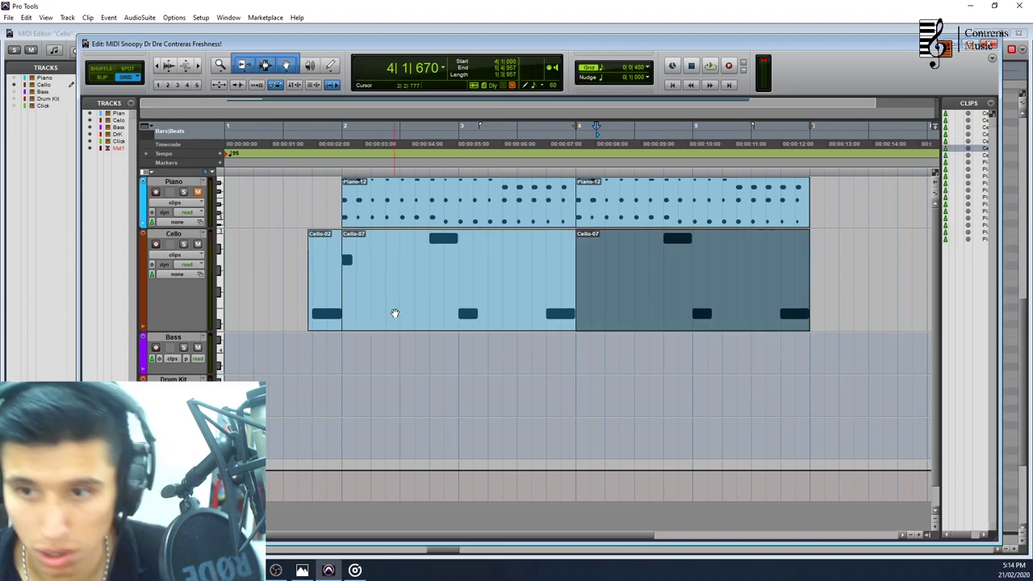
{"action": "key", "text": "ctrl+z"}
{"action": "key", "text": "space"}
{"action": "key", "text": "space"}
- Separate the Cello clip at 2|1|000 to isolate the sliver up to 2|1|003
{"action": "key", "text": "ctrl+bracketright"}
{"action": "key", "text": "ctrl+bracketright"}
{"action": "key", "text": "ctrl+bracketright"}
{"action": "key", "text": "ctrl+bracketright"}
{"action": "key", "text": "ctrl+bracketright"}
{"action": "key", "text": "ctrl+bracketright"}
{"action": "key", "text": "ctrl+bracketright"}
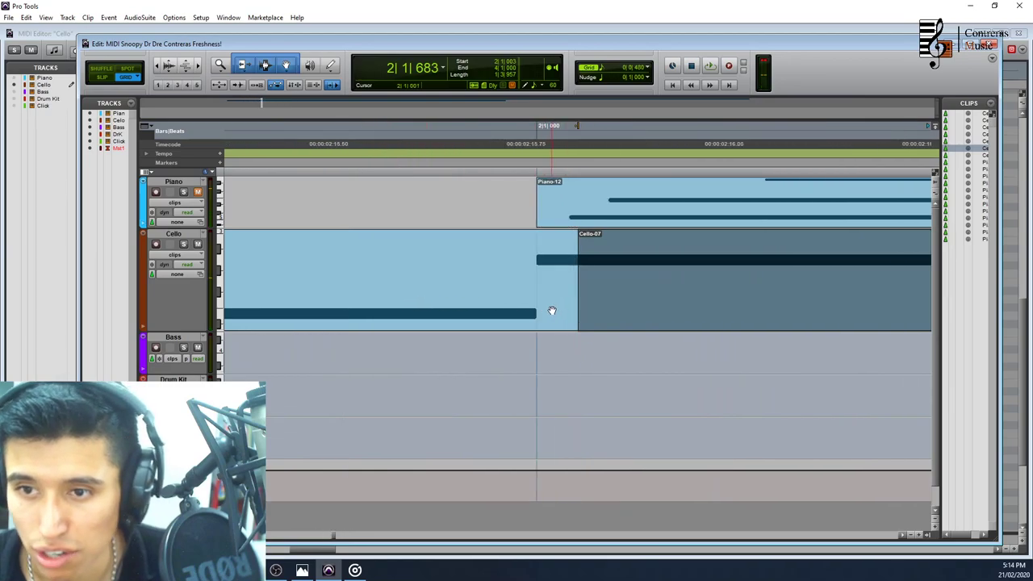
{"action": "key", "text": "ctrl+bracketright"}
{"action": "left_click", "coordinate": [516, 308]}
{"action": "left_click", "coordinate": [495, 255]}
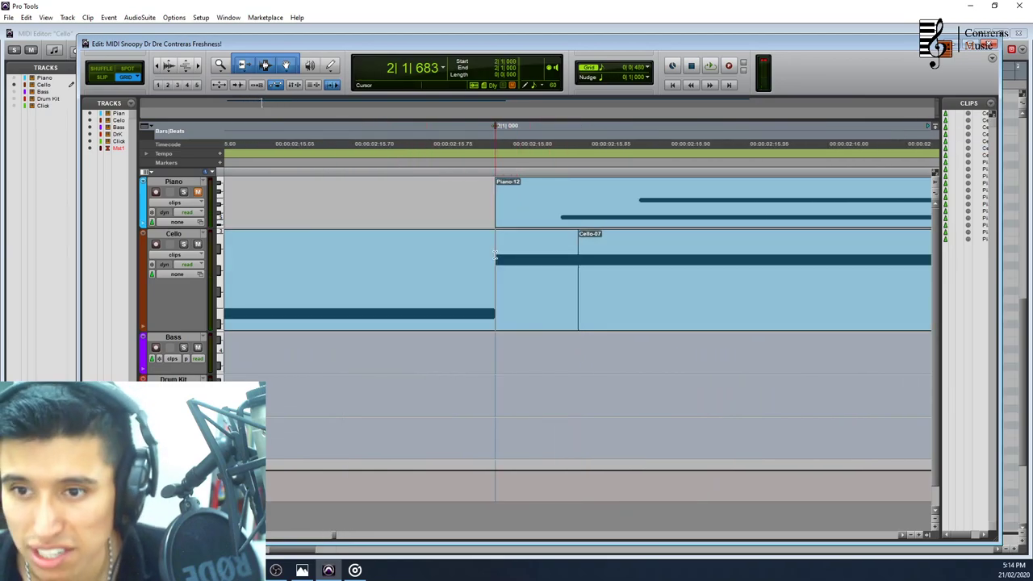
{"action": "key", "text": "ctrl+e"}
{"action": "left_click", "coordinate": [568, 312]}
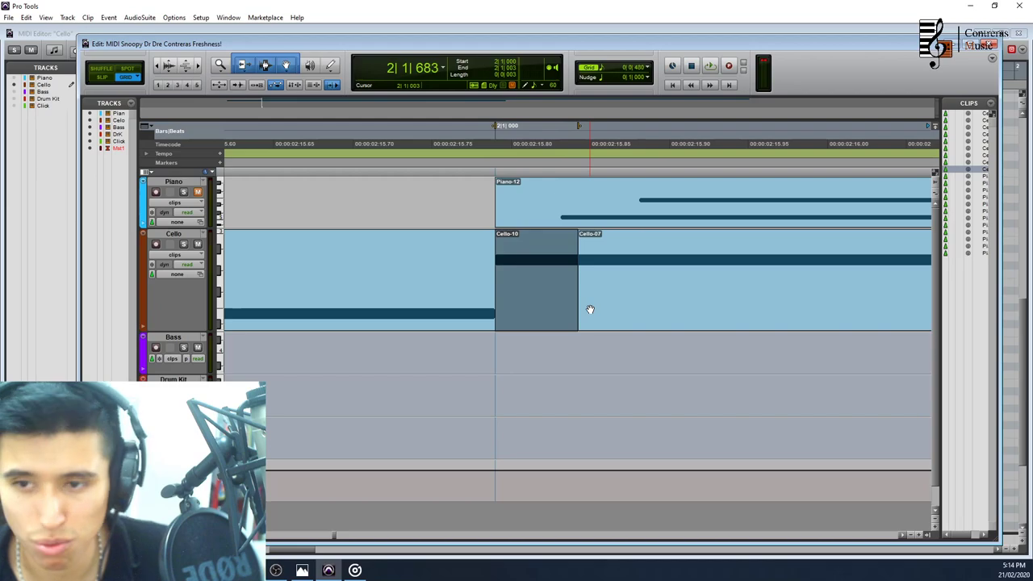
- Consolidate the isolated Cello sliver with the clip that follows it
{"action": "left_click", "coordinate": [588, 310], "text": "shift"}
{"action": "key", "text": "alt+shift+3"}
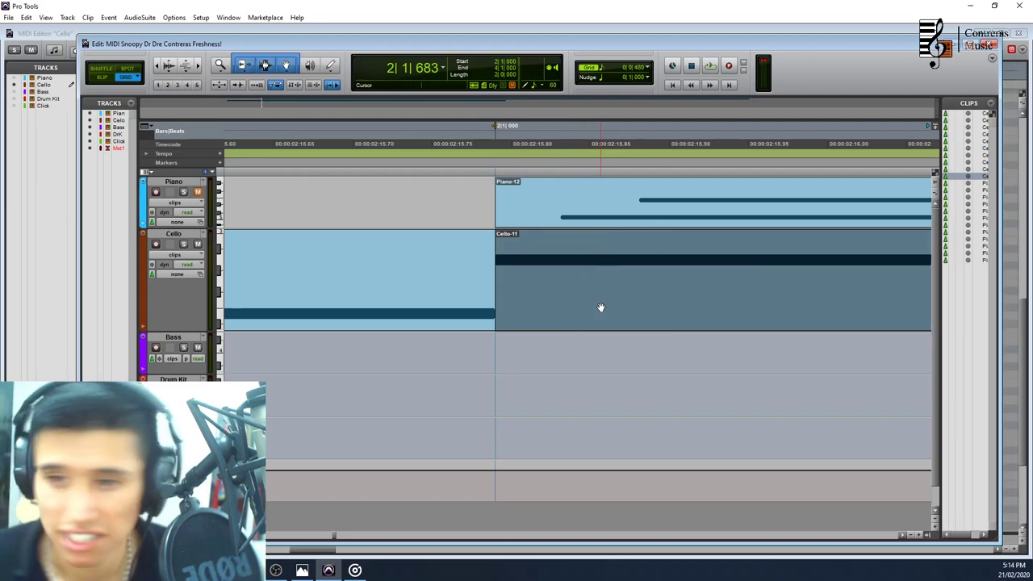
{"action": "scroll", "coordinate": [588, 300], "scroll_direction": "down", "scroll_amount": 4}
{"action": "scroll", "coordinate": [569, 310], "scroll_direction": "down", "scroll_amount": 6}
{"action": "scroll", "coordinate": [567, 315], "scroll_direction": "up", "scroll_amount": 5}
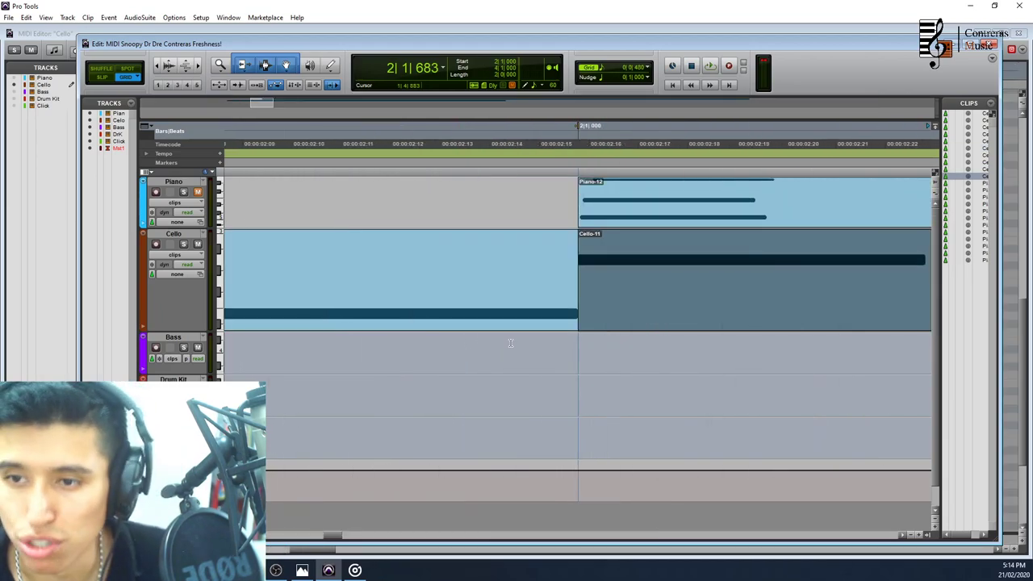
- Undo the last consolidation and split, and consolidate the Cello range from 2|1|000 to 4|1|000 into one clip
{"action": "key", "text": "ctrl+z"}
{"action": "key", "text": "ctrl+]"}
{"action": "key", "text": "ctrl+]"}
{"action": "key", "text": "ctrl+]"}
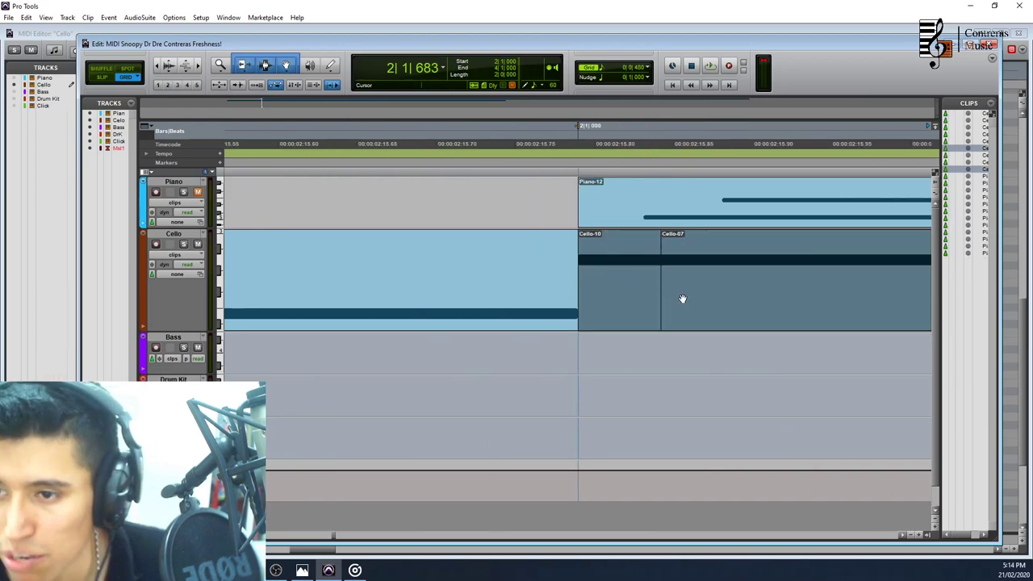
{"action": "key", "text": "ctrl+z"}
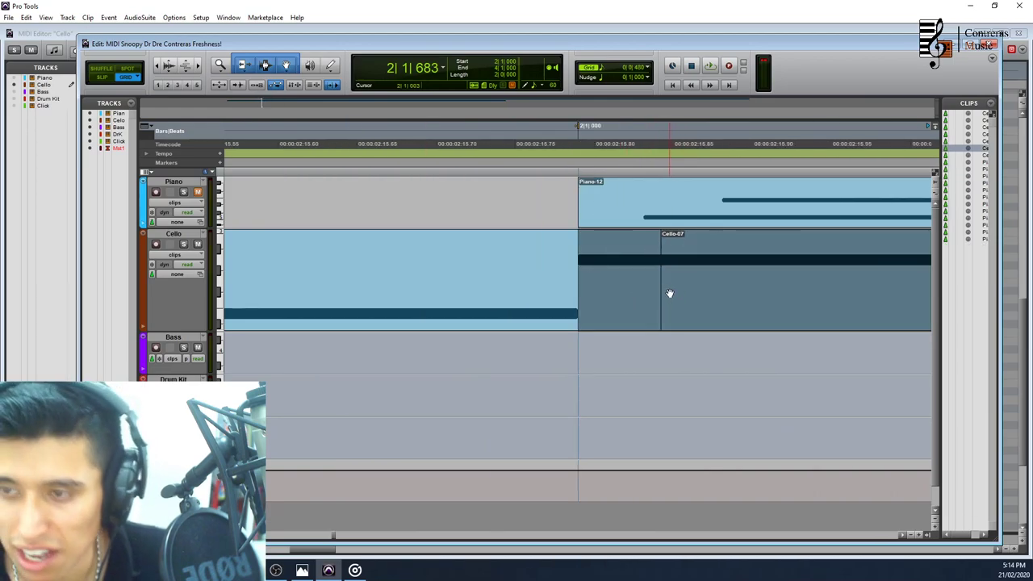
{"action": "key", "text": "alt+shift+3"}
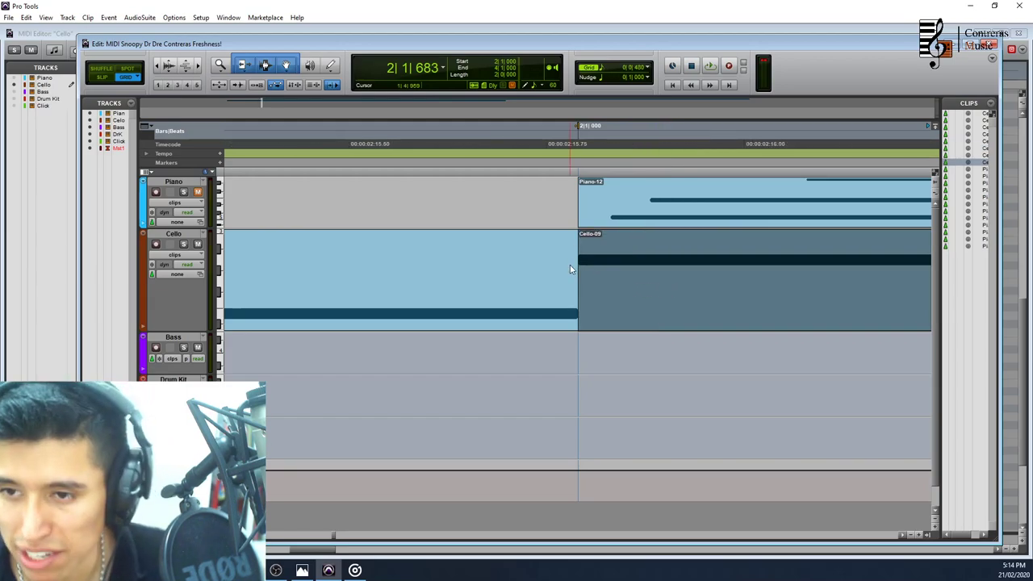
- Open the consolidated Cello clip in the MIDI Editor and examine its first note around 2|1|000 up close
{"action": "double_click", "coordinate": [615, 315]}
{"action": "scroll", "coordinate": [745, 352], "scroll_direction": "left", "scroll_amount": 1}
{"action": "scroll", "coordinate": [744, 353], "scroll_direction": "right", "scroll_amount": 2}
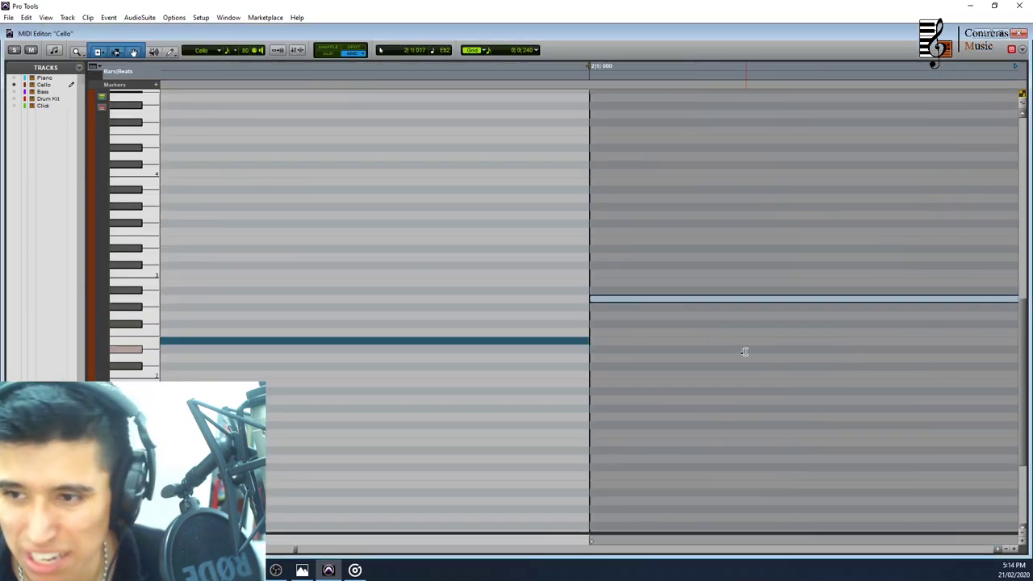
{"action": "left_click", "coordinate": [493, 309]}
{"action": "left_click_drag", "start_coordinate": [477, 290], "coordinate": [544, 352]}
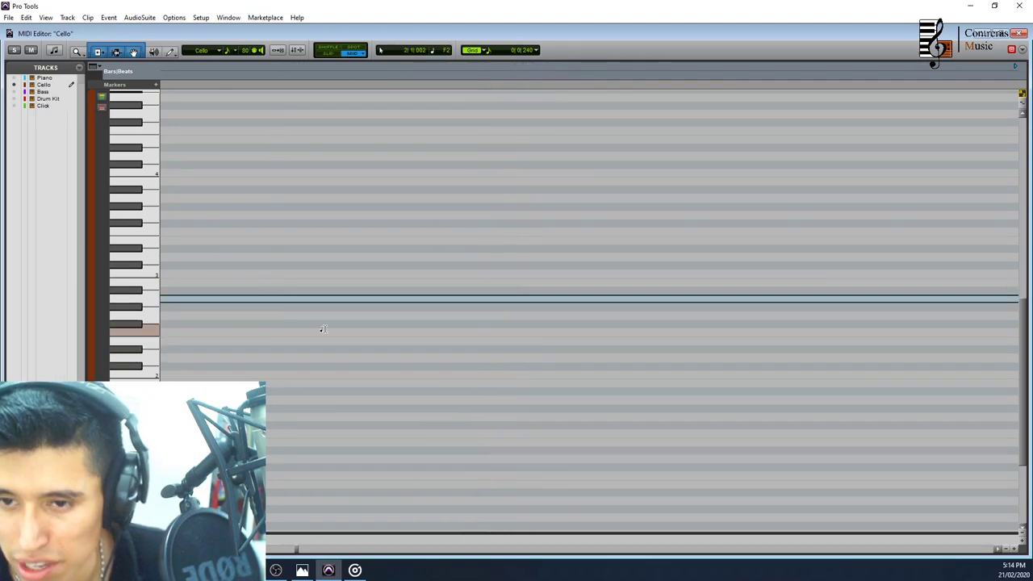
- Duplicate the two-bar Cello-09 clip so the copy starts at bar 4 on the Cello track
{"action": "key", "text": "ctrl+="}
{"action": "scroll", "coordinate": [468, 343], "scroll_direction": "down", "scroll_amount": 4}
{"action": "scroll", "coordinate": [551, 302], "scroll_direction": "right", "scroll_amount": 2}
{"action": "scroll", "coordinate": [551, 306], "scroll_direction": "down", "scroll_amount": 3}
{"action": "key", "text": "ctrl+bracketright"}
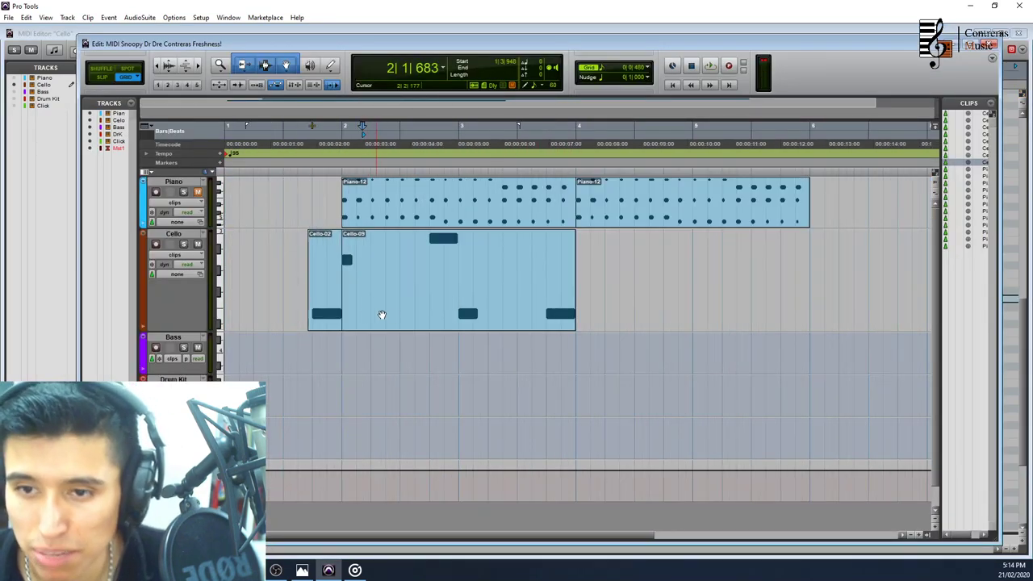
{"action": "left_click", "coordinate": [431, 302]}
{"action": "key", "text": "ctrl+d"}
- Play back the transition from the first Cello-09 clip into its copy, starting from 3|2|000
{"action": "left_click", "coordinate": [500, 130]}
{"action": "key", "text": "space"}
{"action": "key", "text": "space"}
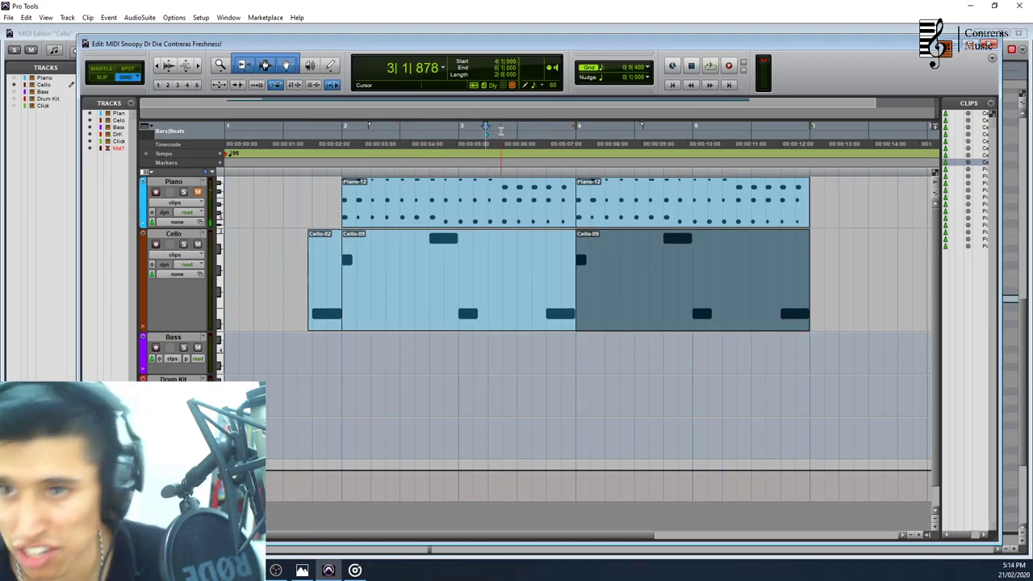
{"action": "left_click", "coordinate": [503, 137]}
{"action": "left_click", "coordinate": [493, 136]}
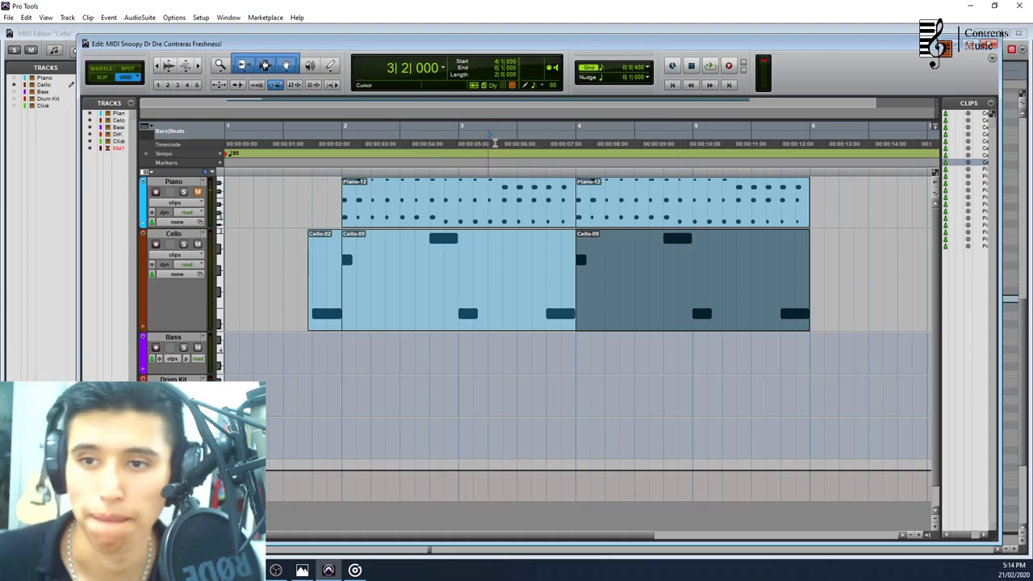
{"action": "key", "text": "space"}
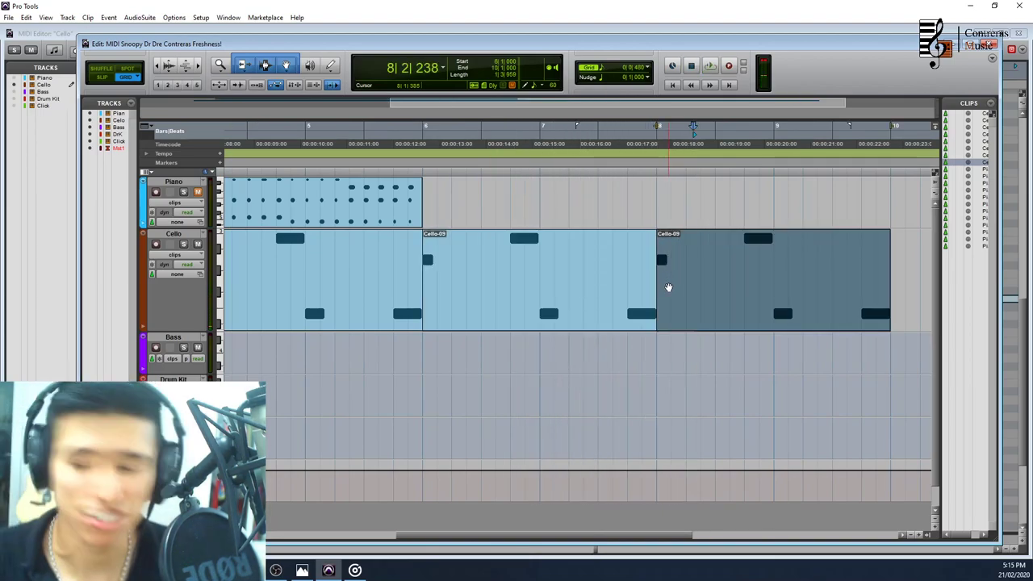
- Delete the two surplus Cello-09 clips from bar 6 onward so the cello part ends together with the piano
{"action": "key", "text": "r"}
{"action": "key", "text": "r"}
{"action": "left_click", "coordinate": [393, 307], "text": "shift"}
{"action": "key", "text": "Delete"}
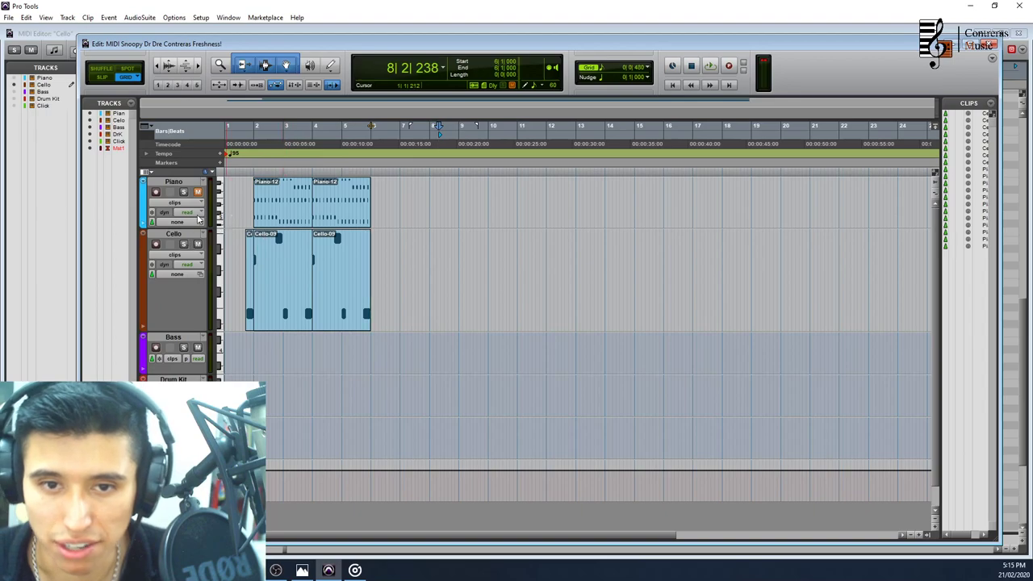
- Play the piano and cello parts from 1|3|480, just before the cello entry
{"action": "left_click", "coordinate": [242, 141]}
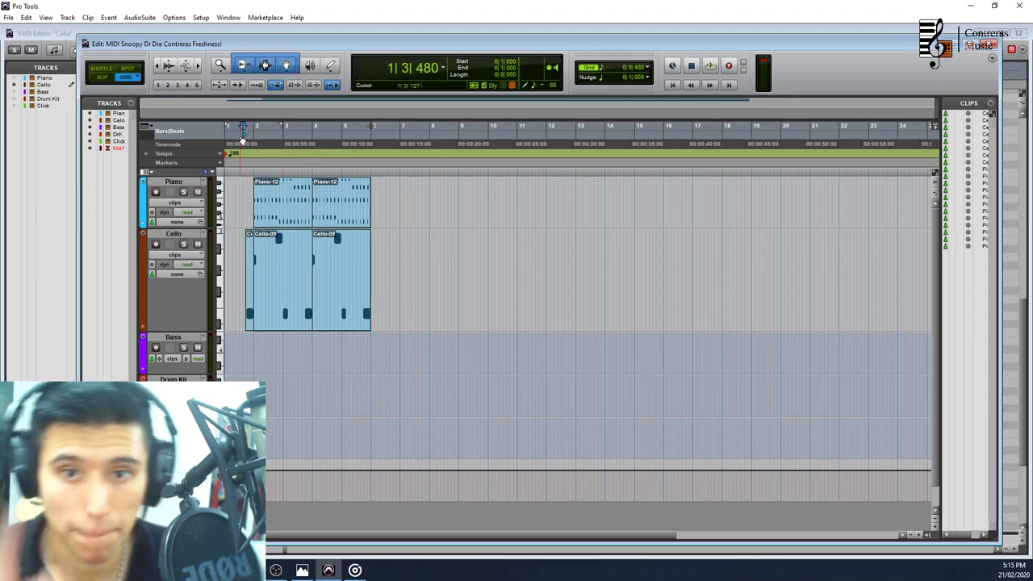
{"action": "key", "text": "space"}
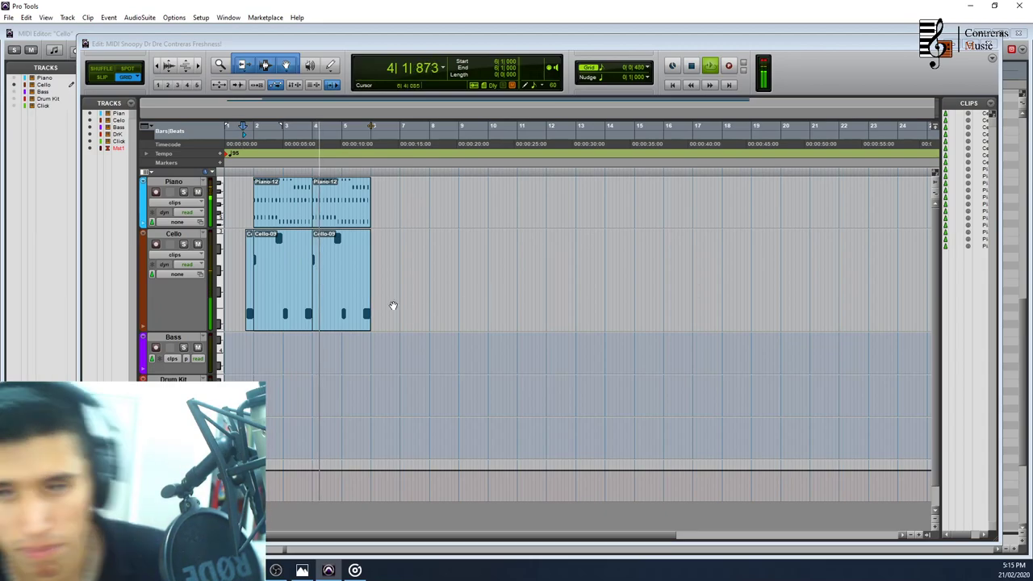
{"action": "key", "text": "space"}
- Slightly raise the velocities of the notes in all three cello clips in the MIDI Editor
{"action": "left_click", "coordinate": [350, 295]}
{"action": "left_click", "coordinate": [248, 305], "text": "shift"}
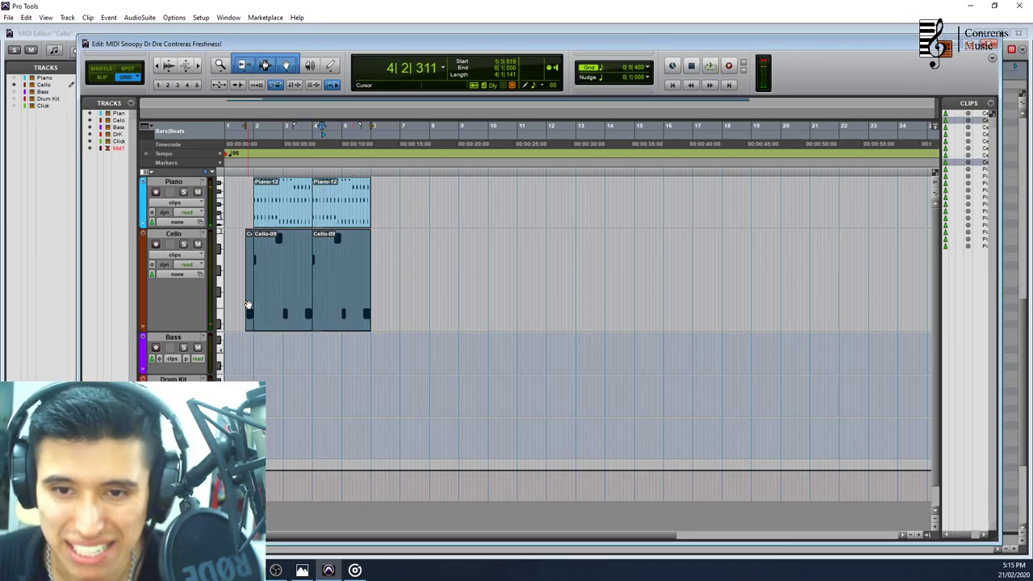
{"action": "double_click", "coordinate": [285, 315]}
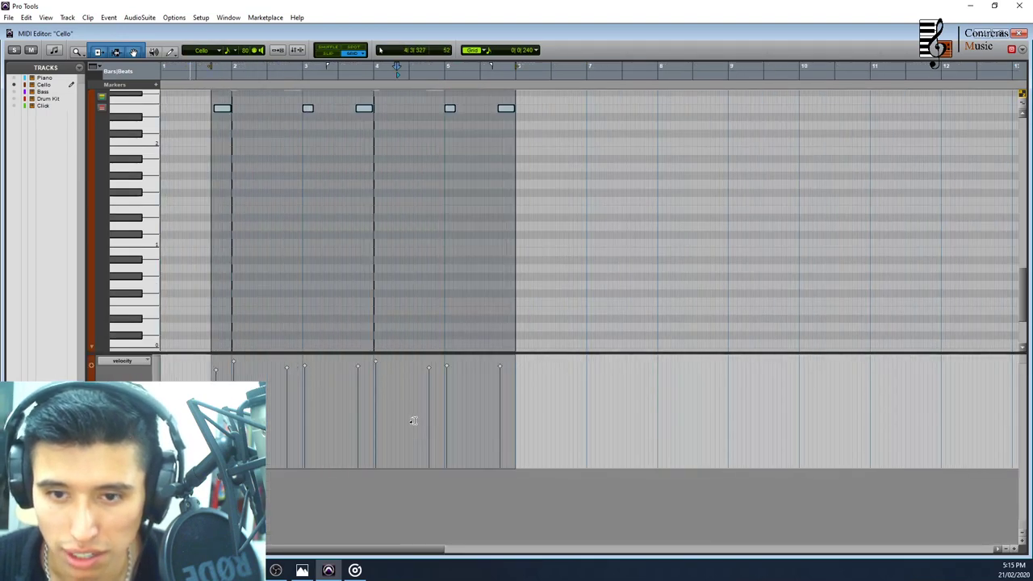
{"action": "left_click", "coordinate": [560, 403]}
{"action": "left_click_drag", "start_coordinate": [530, 393], "coordinate": [234, 359]}
{"action": "key", "text": "ctrl+="}
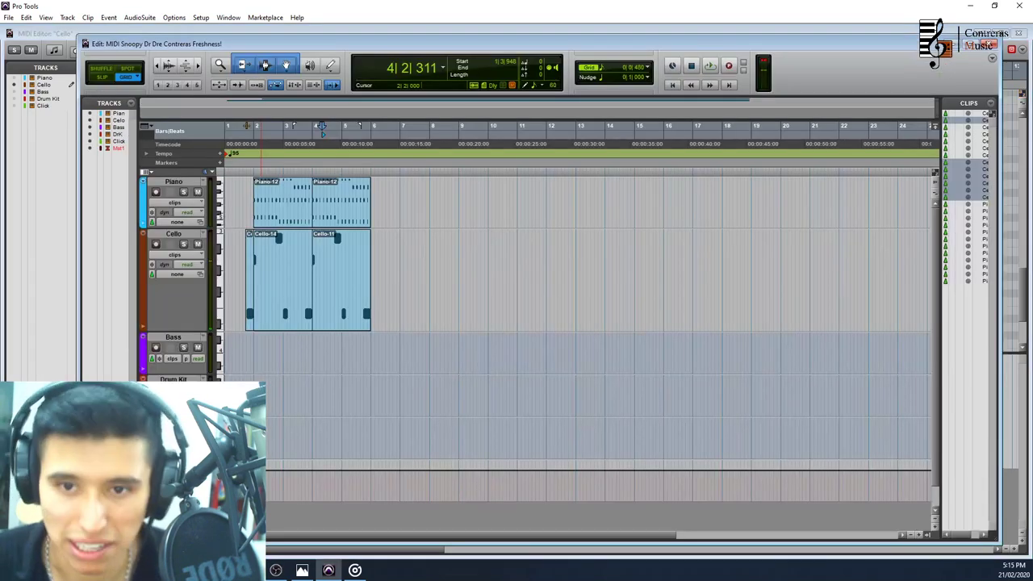
- Raise the Cello track's volume fader in the mixer while playing the arrangement from just before the cello entry
{"action": "left_click", "coordinate": [244, 138]}
{"action": "key", "text": "space"}
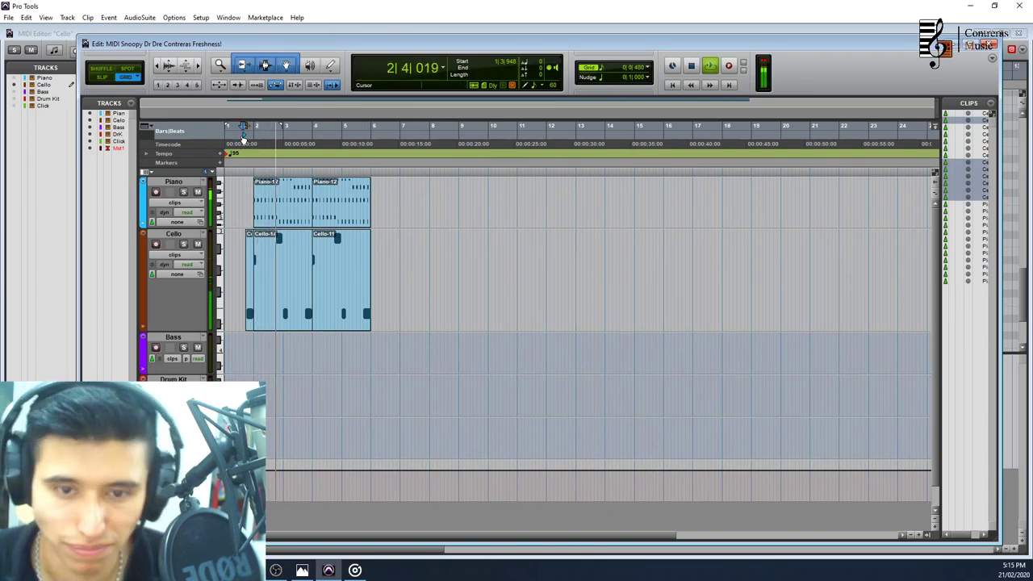
{"action": "left_click", "coordinate": [41, 90]}
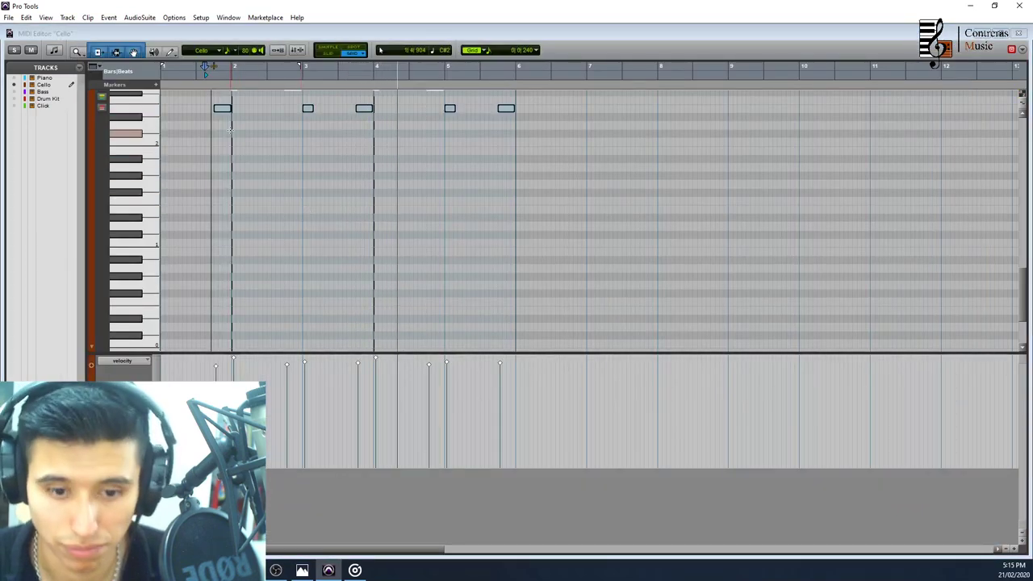
{"action": "key", "text": "ctrl+equal"}
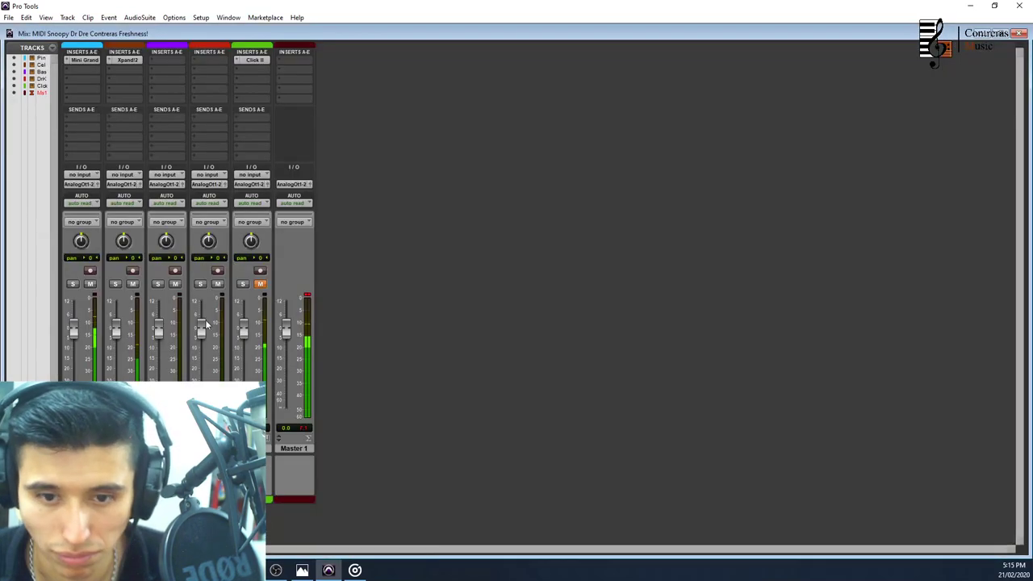
{"action": "left_click_drag", "start_coordinate": [116, 333], "coordinate": [116, 323]}
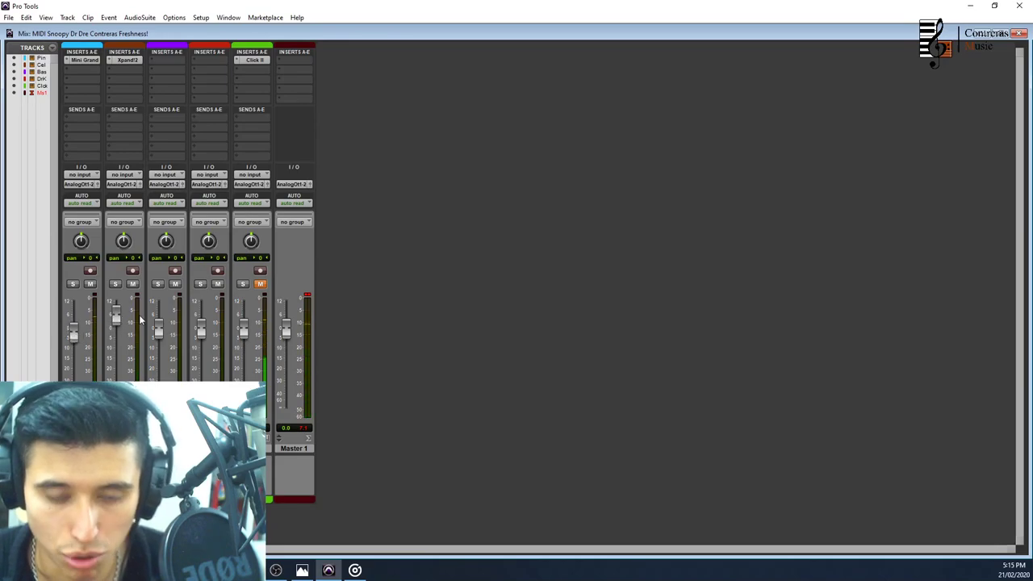
{"action": "key", "text": "ctrl+equal"}
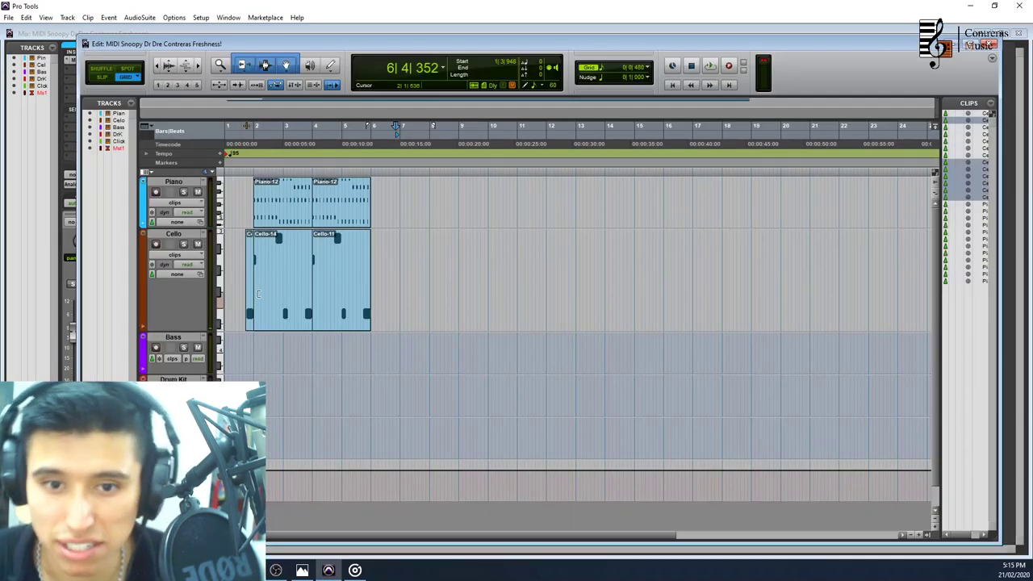
- Reduce the heights of the Cello and Piano tracks and copy the three cello clips to the same position on the Bass track
{"action": "left_click_drag", "start_coordinate": [189, 330], "coordinate": [181, 270]}
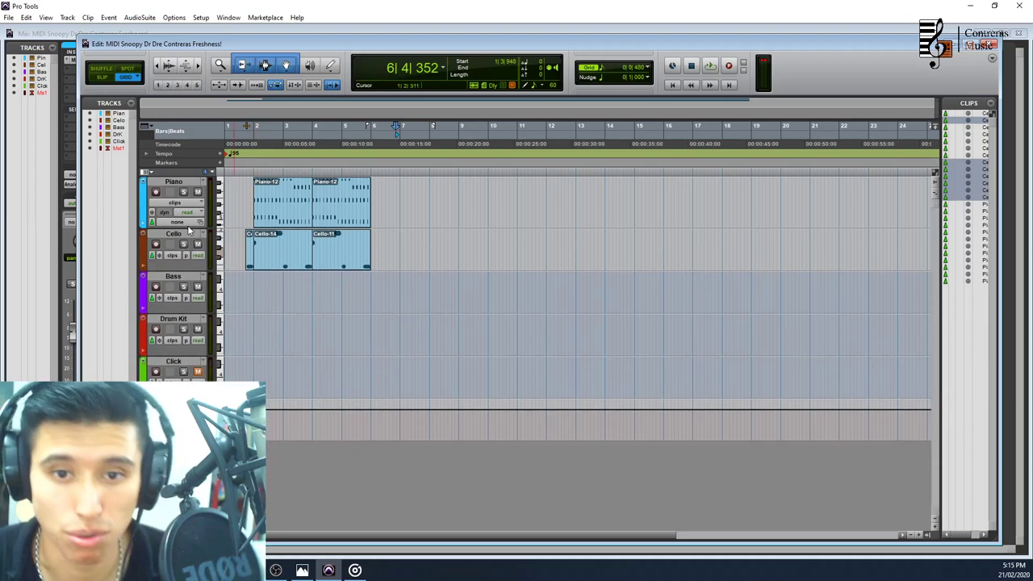
{"action": "left_click_drag", "start_coordinate": [189, 227], "coordinate": [189, 208]}
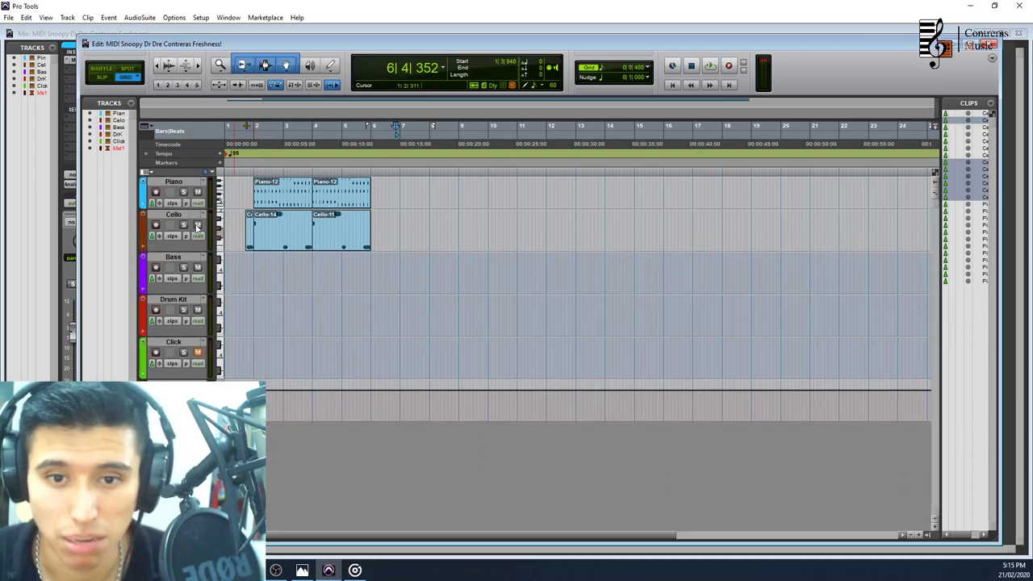
{"action": "left_click", "coordinate": [347, 242]}
{"action": "left_click", "coordinate": [260, 242], "text": "shift"}
{"action": "left_click", "coordinate": [249, 242]}
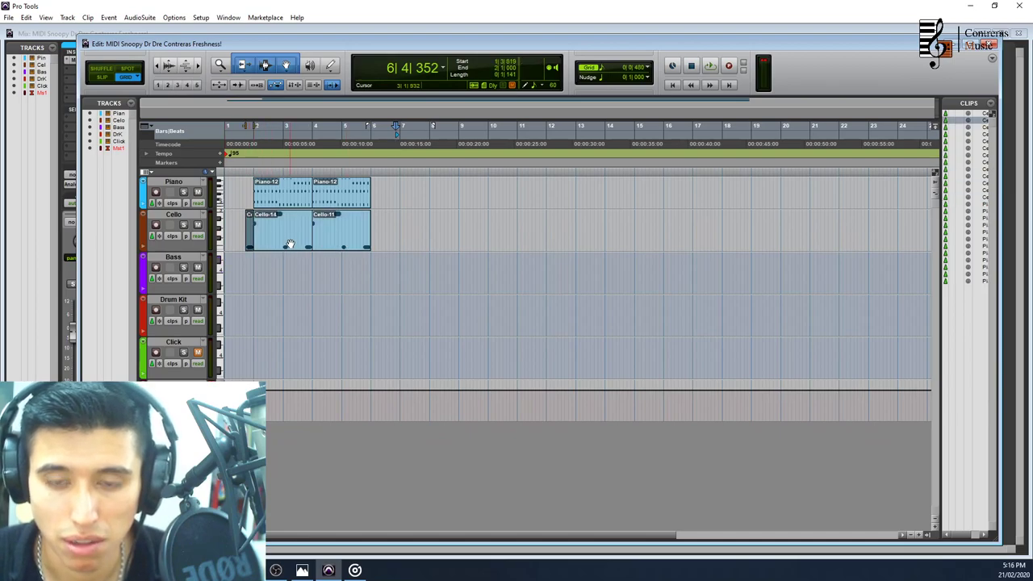
{"action": "left_click", "coordinate": [352, 241], "text": "shift"}
{"action": "left_click_drag", "start_coordinate": [297, 240], "coordinate": [292, 259]}
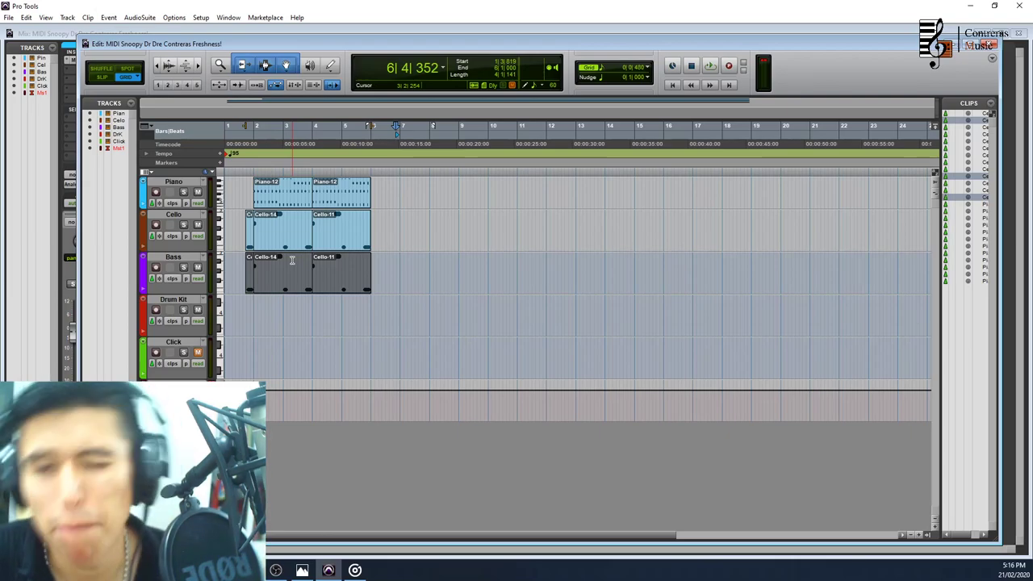
- Examine the copied Bass notes in the MIDI Editor and arrangement, and check the Bass track's inserts in the mixer
{"action": "double_click", "coordinate": [281, 281]}
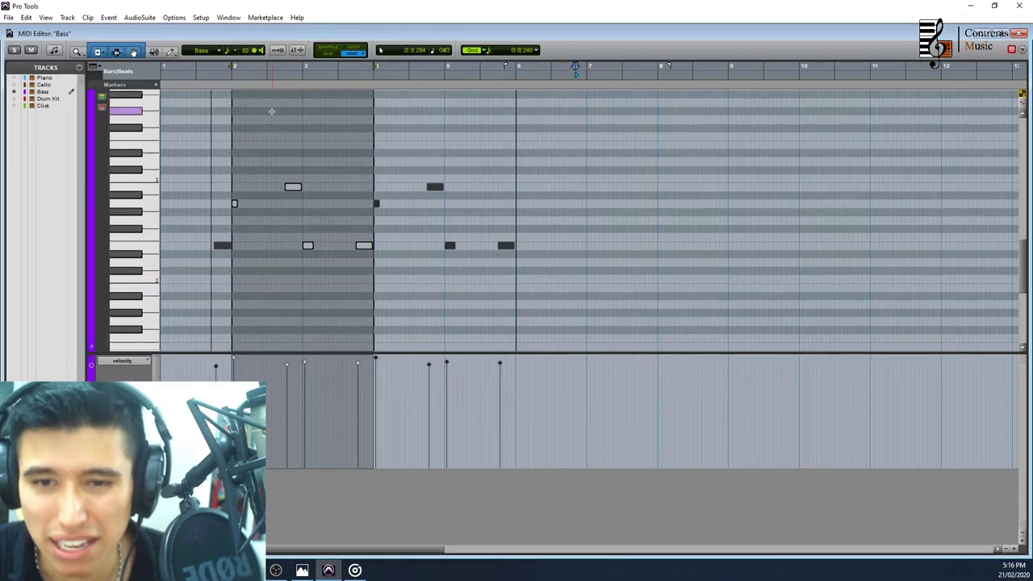
{"action": "left_click", "coordinate": [242, 131]}
{"action": "key", "text": "ctrl+="}
{"action": "key", "text": "t"}
{"action": "key", "text": "t"}
{"action": "key", "text": "t"}
{"action": "key", "text": "t"}
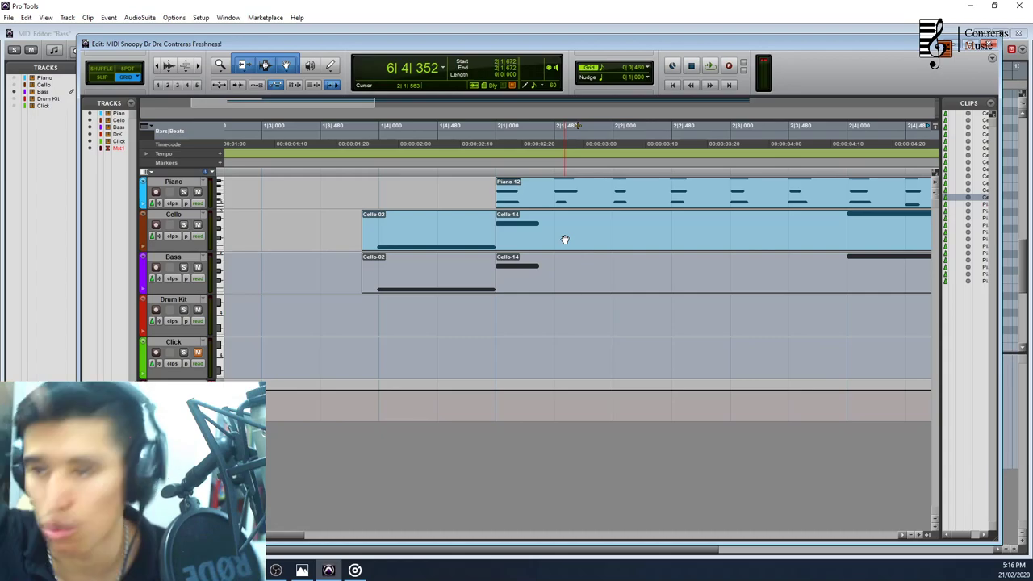
{"action": "left_click", "coordinate": [57, 35]}
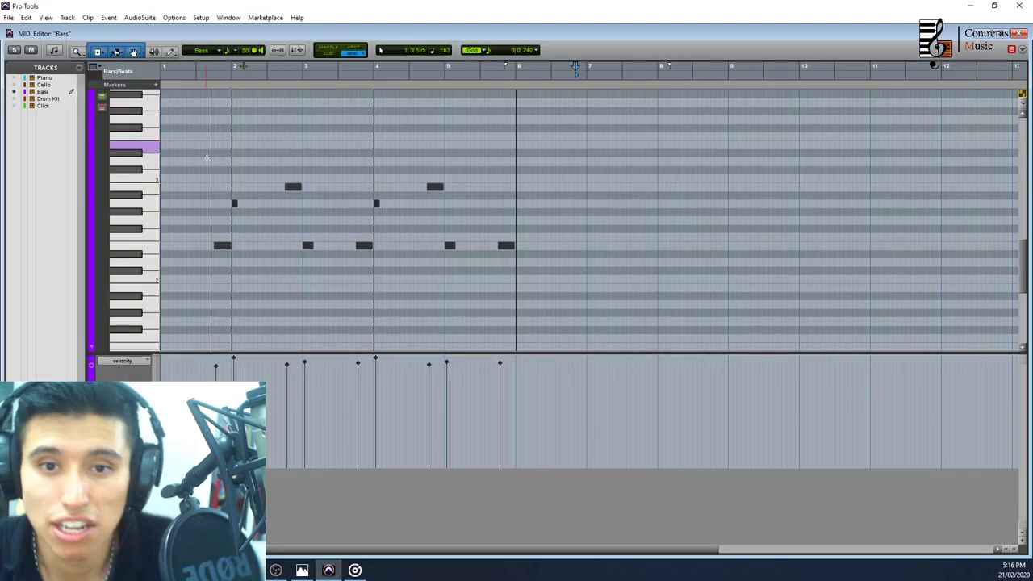
{"action": "key", "text": "ctrl+="}
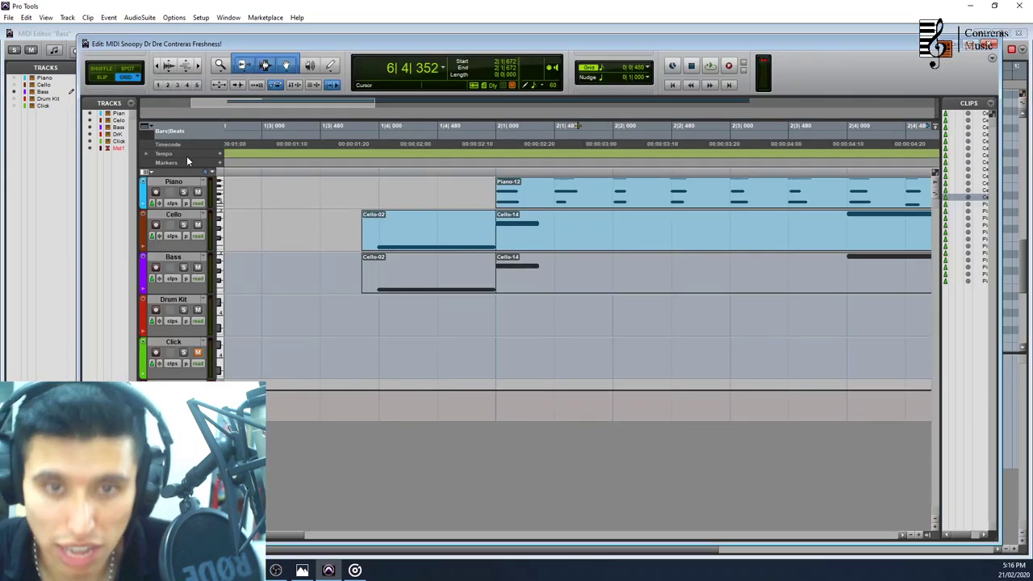
{"action": "key", "text": "ctrl+equal"}
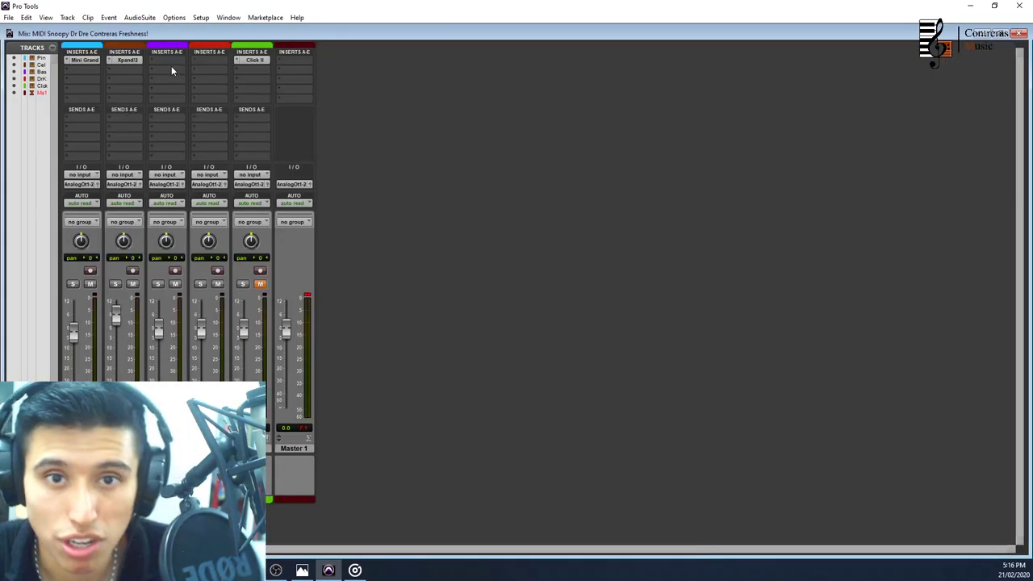
{"action": "key", "text": "ctrl+equal"}
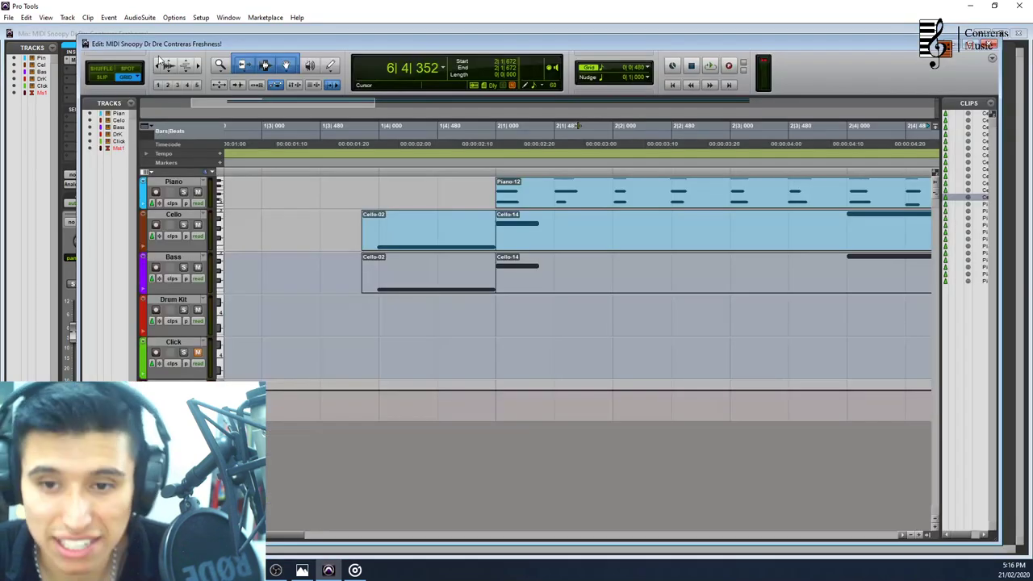
- Solo the Bass track and play it back from 1|3|480
{"action": "left_click", "coordinate": [338, 141]}
{"action": "key", "text": "space"}
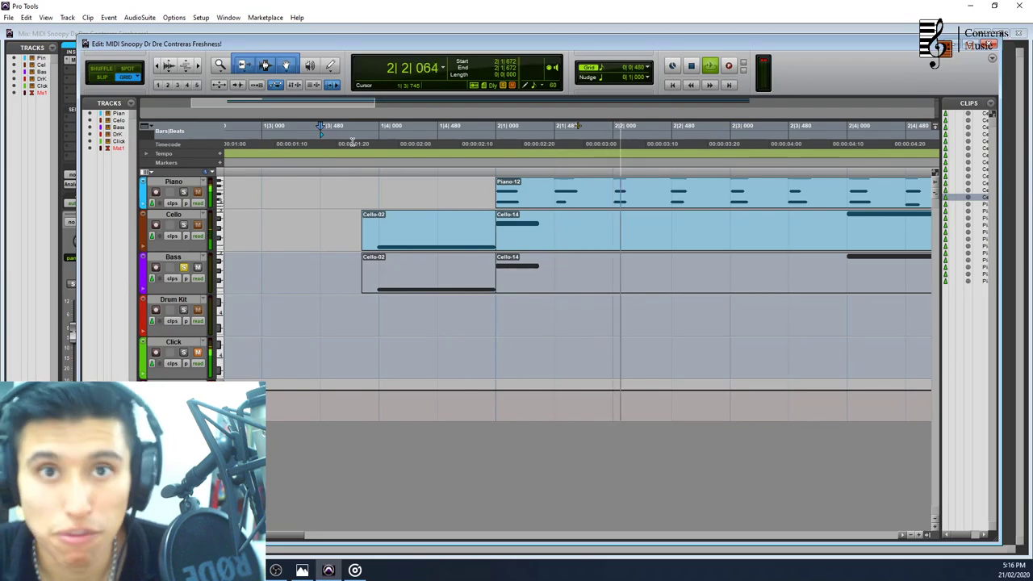
{"action": "key", "text": "space"}
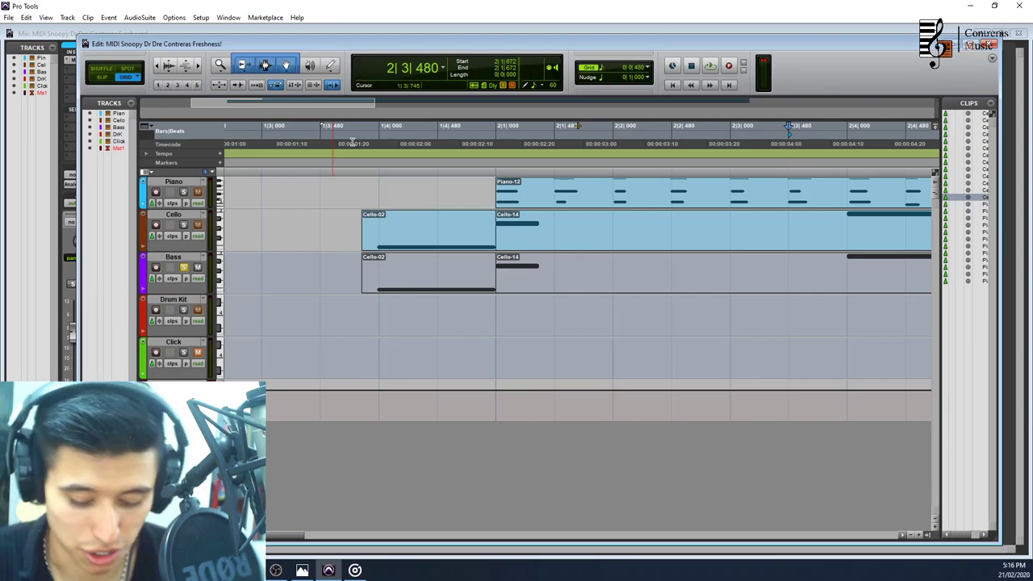
- Copy the Cello track's Xpand!2 insert to the first insert slot of the Bass track and open the copy
{"action": "key", "text": "ctrl+equal"}
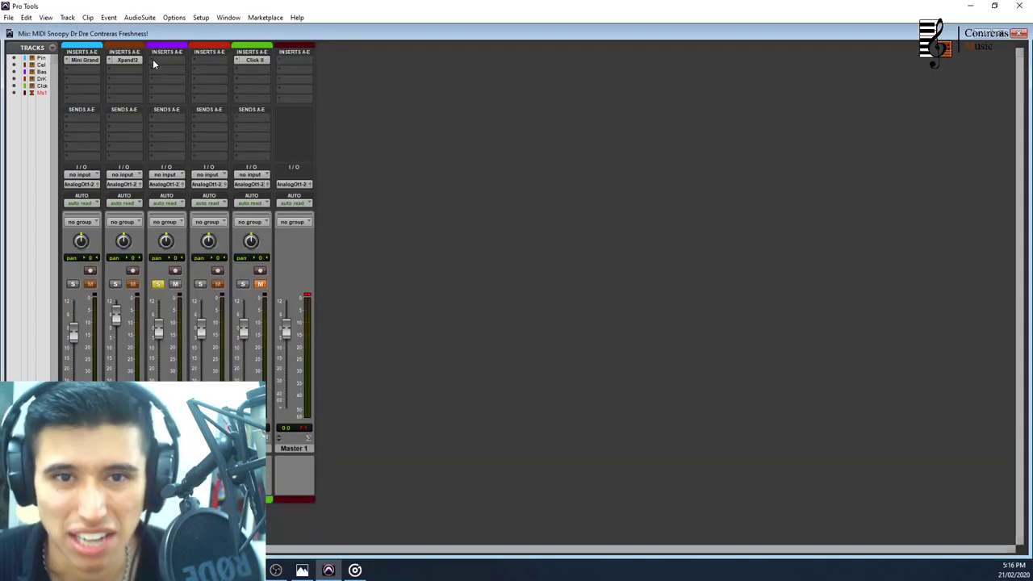
{"action": "key", "text": "ctrl+equal"}
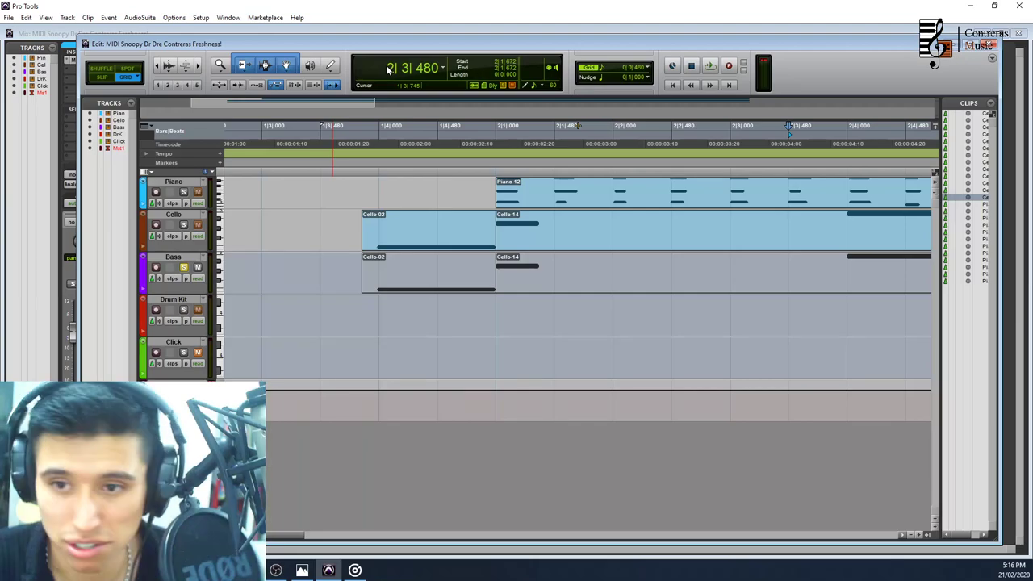
{"action": "key", "text": "ctrl+equal"}
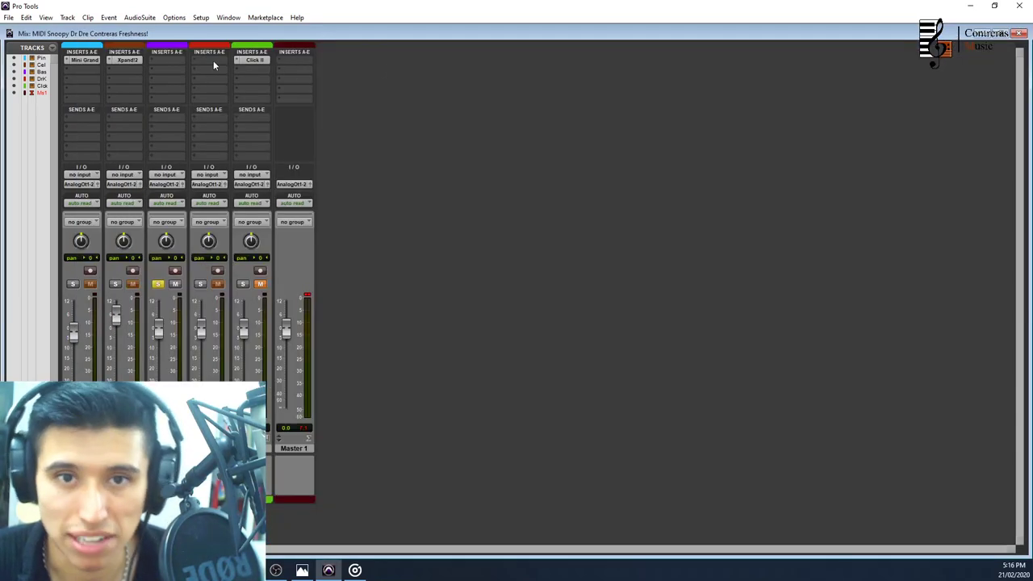
{"action": "left_click_drag", "start_coordinate": [128, 58], "coordinate": [168, 59]}
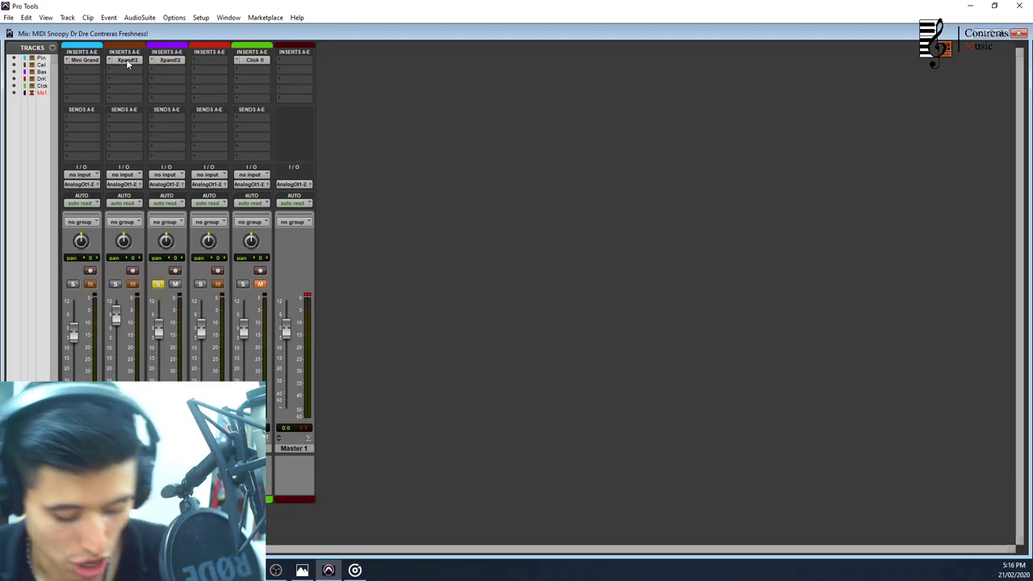
{"action": "left_click", "coordinate": [169, 62]}
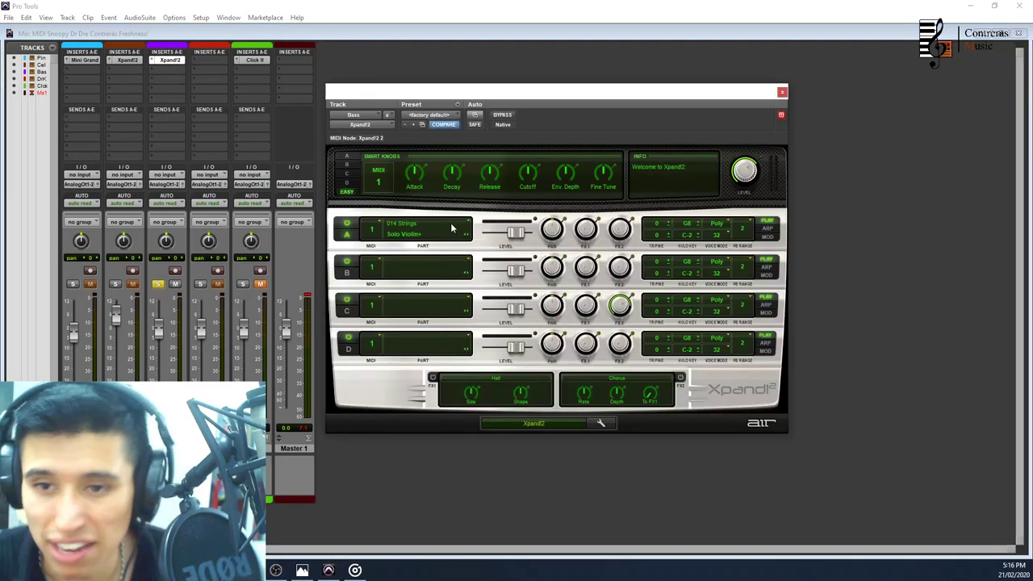
- Load Fretless Bass+ from 023 Basses into part A of the Bass track's Xpand!2 and record-enable the track
{"action": "left_click", "coordinate": [443, 221]}
{"action": "mouse_move", "coordinate": [426, 421]}
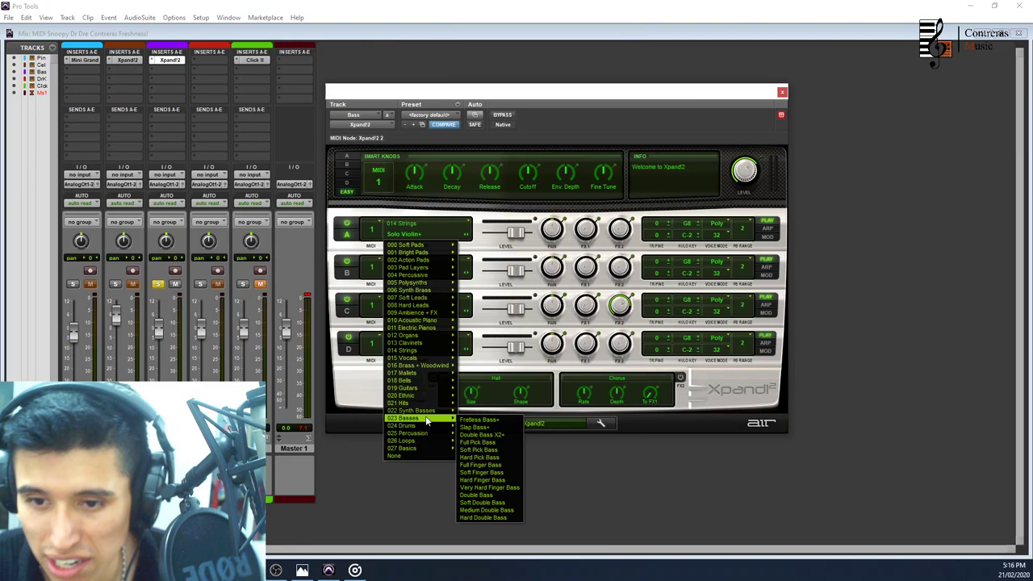
{"action": "left_click", "coordinate": [468, 420]}
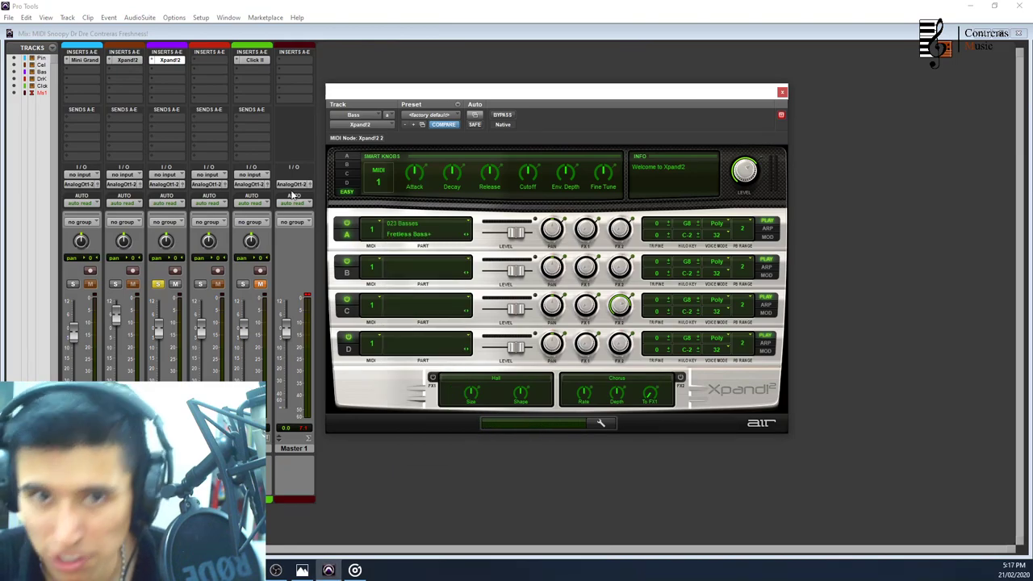
{"action": "left_click", "coordinate": [175, 272]}
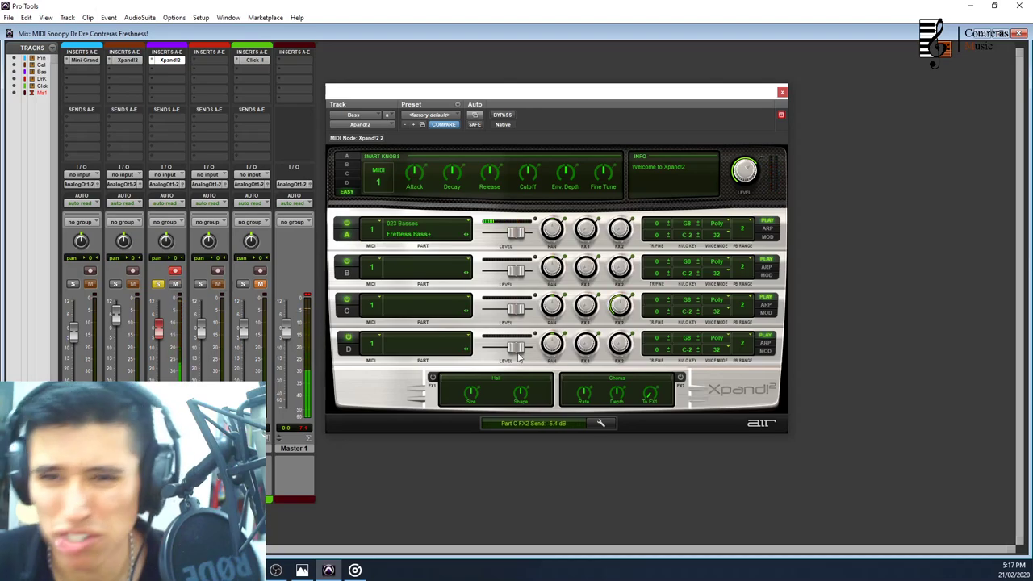
- Load Soft Finger Bass from 023 Basses into part A of the Bass track's Xpand!2 and close the plug-in
{"action": "left_click", "coordinate": [453, 238]}
{"action": "mouse_move", "coordinate": [421, 418]}
{"action": "left_click", "coordinate": [498, 472]}
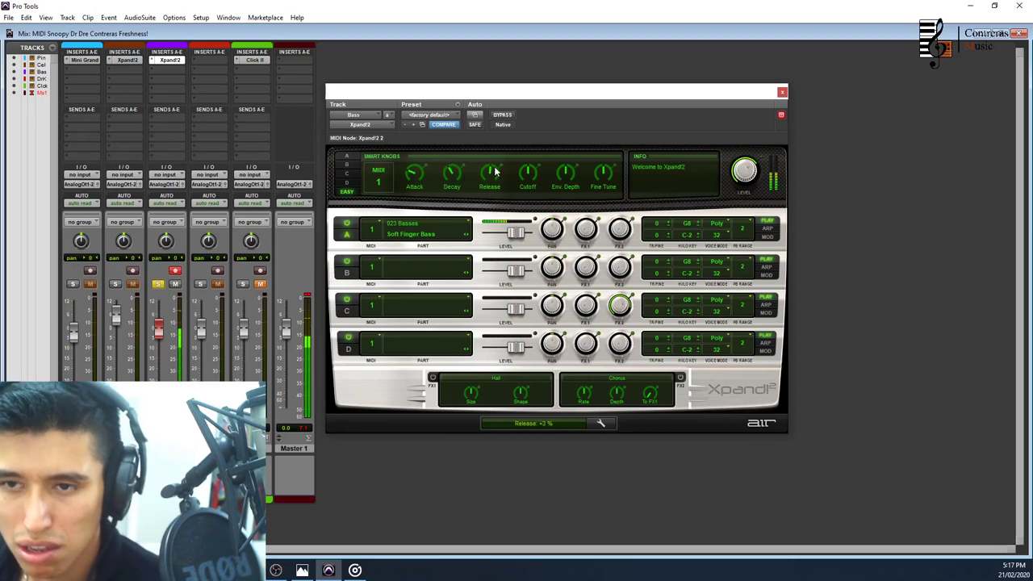
{"action": "left_click", "coordinate": [782, 92]}
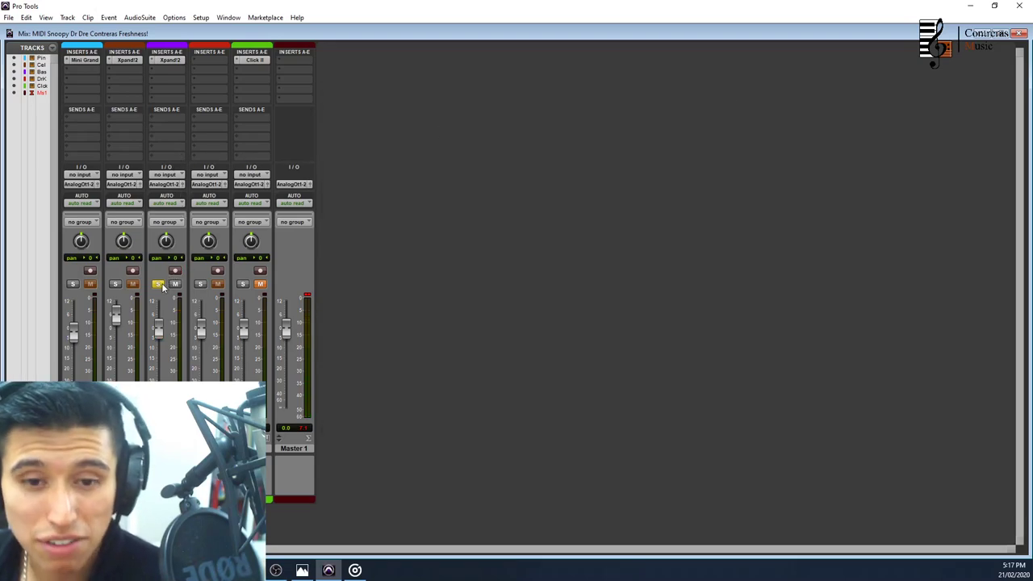
- Solo the Bass track in the Edit window and play it back from just before its first clip
{"action": "key", "text": "ctrl+equal"}
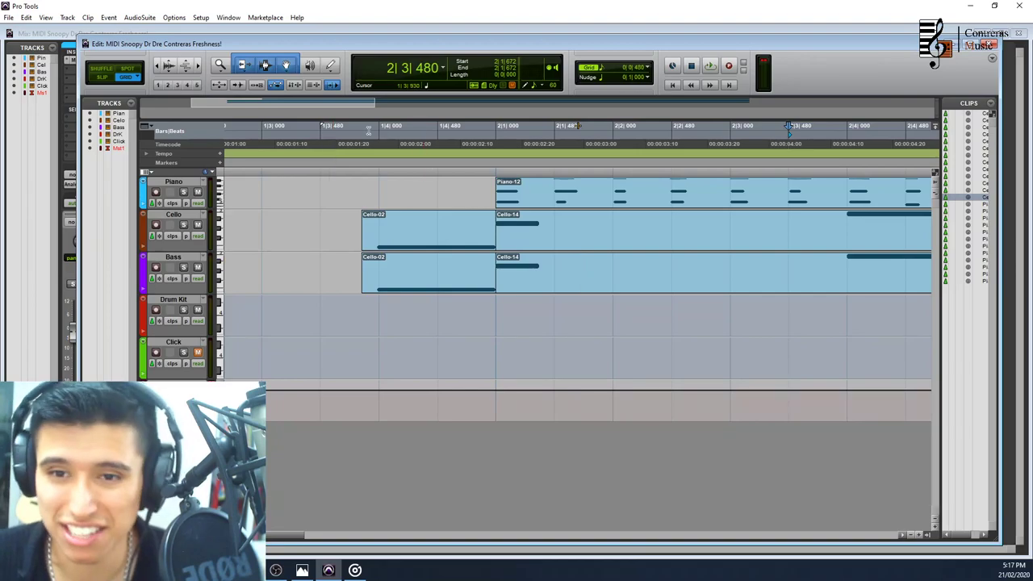
{"action": "left_click", "coordinate": [344, 144]}
{"action": "key", "text": "space"}
{"action": "left_click", "coordinate": [184, 267]}
{"action": "key", "text": "space"}
{"action": "left_click", "coordinate": [353, 141]}
{"action": "key", "text": "space"}
{"action": "left_click", "coordinate": [348, 140]}
{"action": "key", "text": "space"}
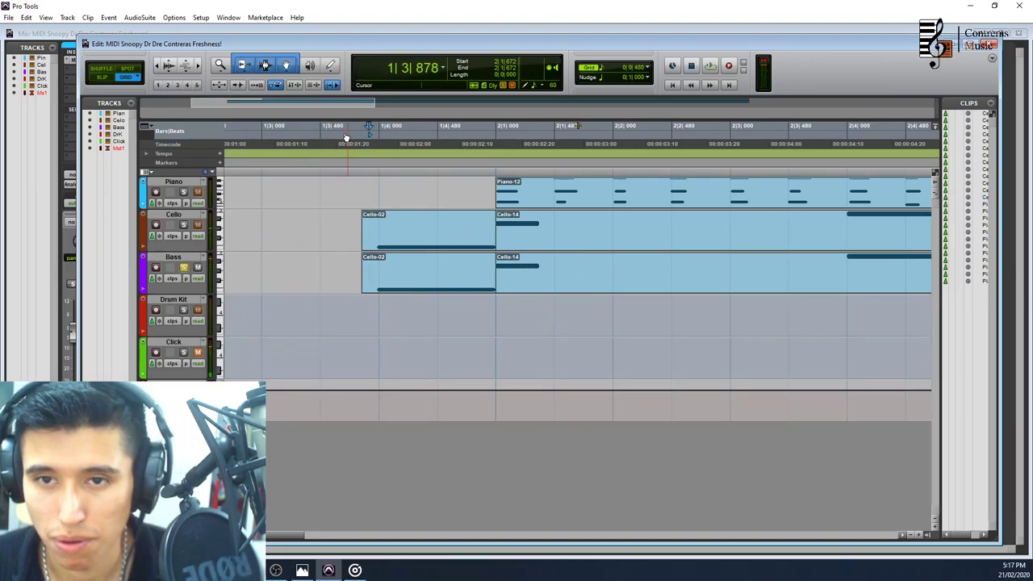
{"action": "key", "text": "space"}
{"action": "left_click", "coordinate": [314, 142]}
{"action": "key", "text": "space"}
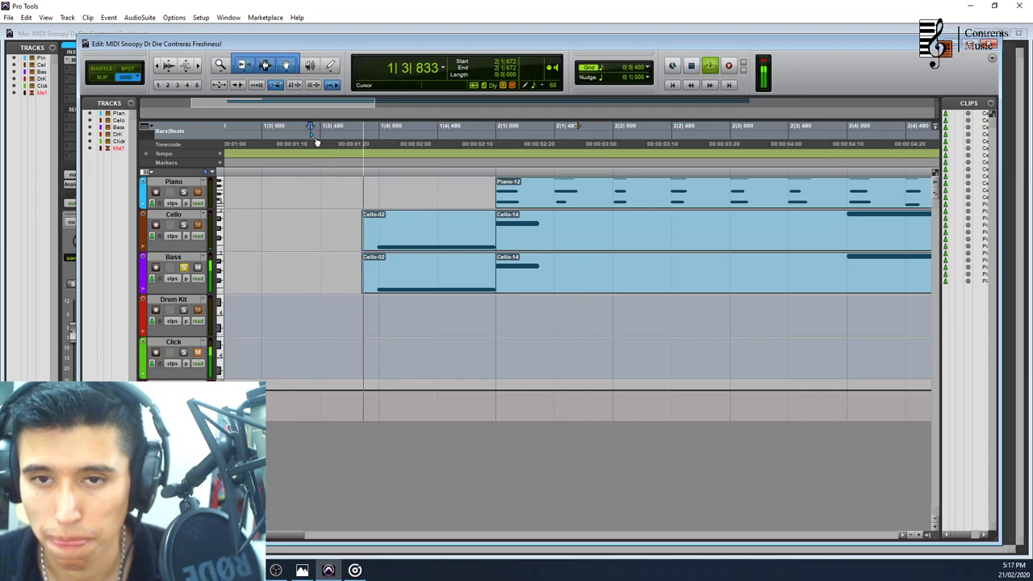
{"action": "scroll", "coordinate": [500, 240], "scroll_direction": "right", "scroll_amount": 3}
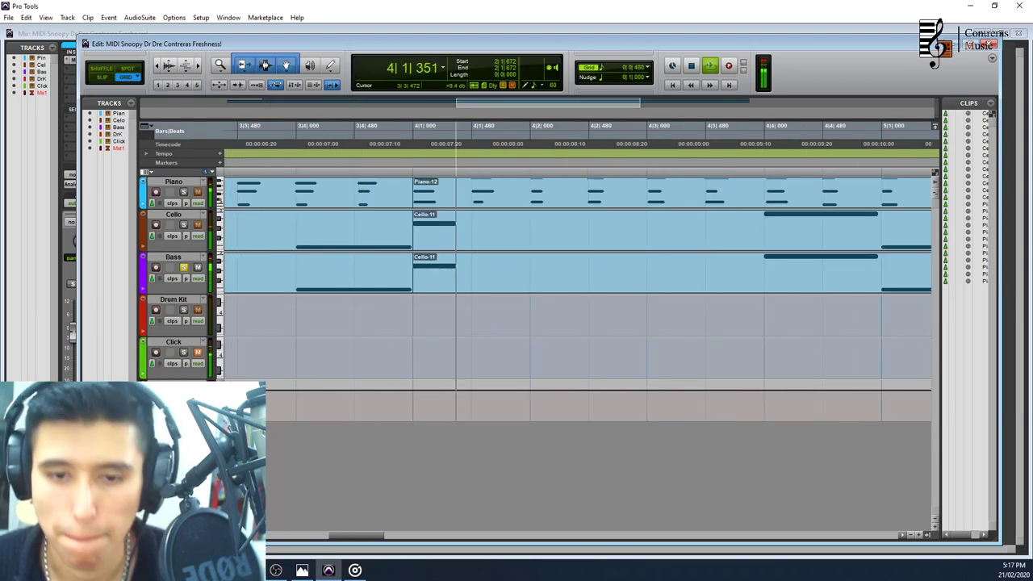
{"action": "key", "text": "r"}
{"action": "key", "text": "r"}
{"action": "key", "text": "space"}
- Open the Bass clip in the MIDI Editor and lengthen the note at 2|1|000 to end at 2|1|720
{"action": "double_click", "coordinate": [404, 279]}
{"action": "key", "text": "t"}
{"action": "key", "text": "t"}
{"action": "key", "text": "t"}
{"action": "key", "text": "t"}
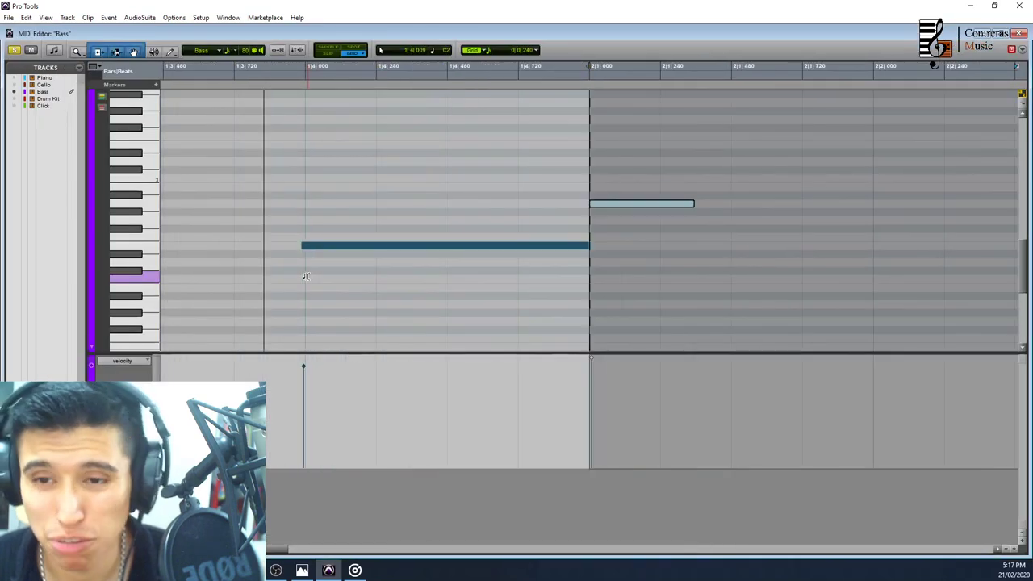
{"action": "scroll", "coordinate": [304, 262], "scroll_direction": "right", "scroll_amount": 1}
{"action": "left_click_drag", "start_coordinate": [668, 203], "coordinate": [751, 203]}
{"action": "left_click", "coordinate": [637, 168]}
{"action": "key", "text": "ctrl+z"}
{"action": "left_click", "coordinate": [639, 176]}
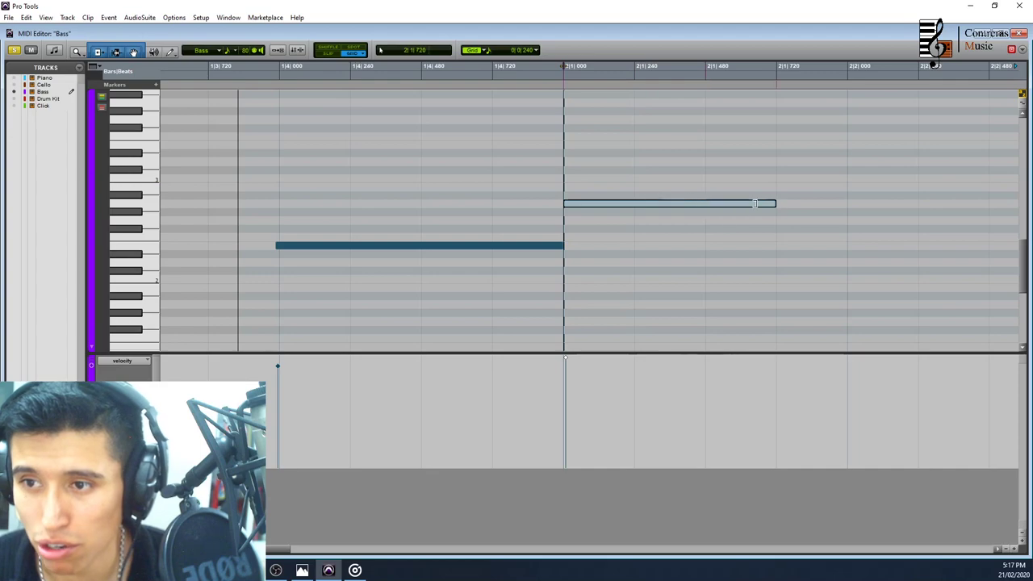
- Lengthen the Bass note at 2|4|000 to end at 3|1|240 and the note at 3|1|000 to end at 3|2|000
{"action": "key", "text": "r"}
{"action": "key", "text": "r"}
{"action": "scroll", "coordinate": [602, 220], "scroll_direction": "right", "scroll_amount": 2}
{"action": "left_click", "coordinate": [672, 186]}
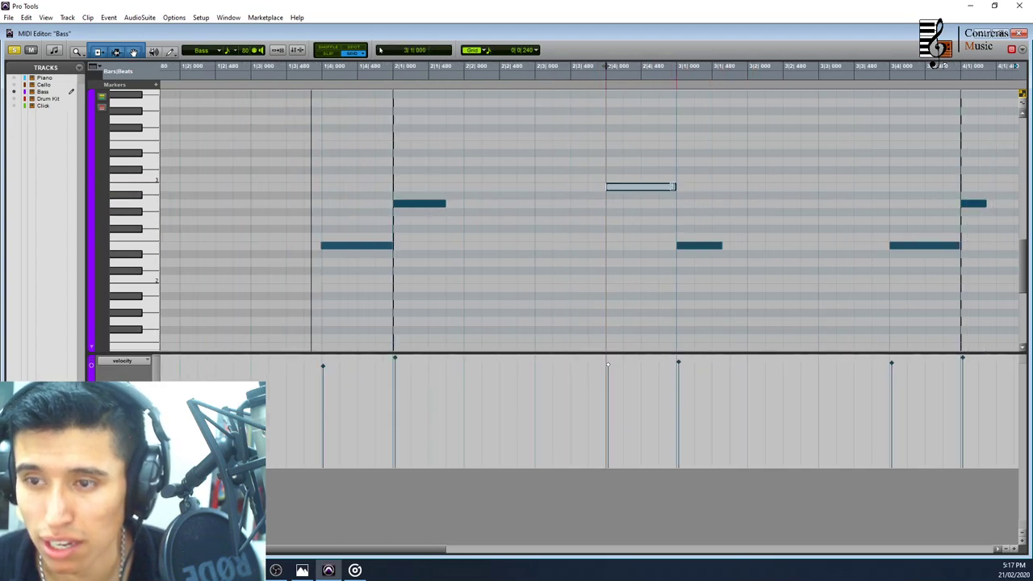
{"action": "left_click_drag", "start_coordinate": [721, 245], "coordinate": [718, 243]}
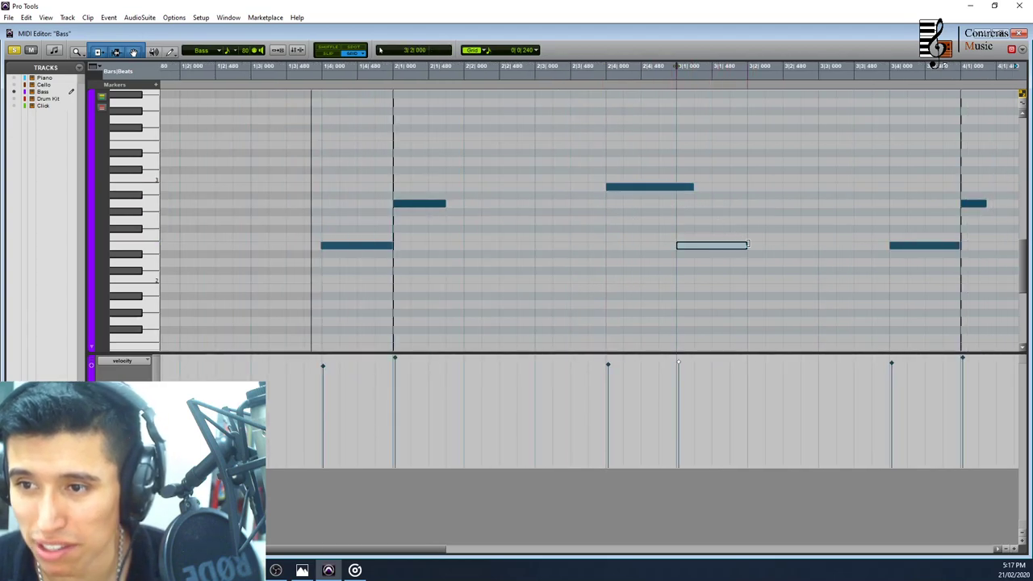
- Extend the Bass notes at 4|1|000, 4|4|000, 5|1|000 and 5|4|000 to end at 4|2|240, 5|1|000, 5|2|000 and 6|1|000
{"action": "scroll", "coordinate": [655, 244], "scroll_direction": "right", "scroll_amount": 4}
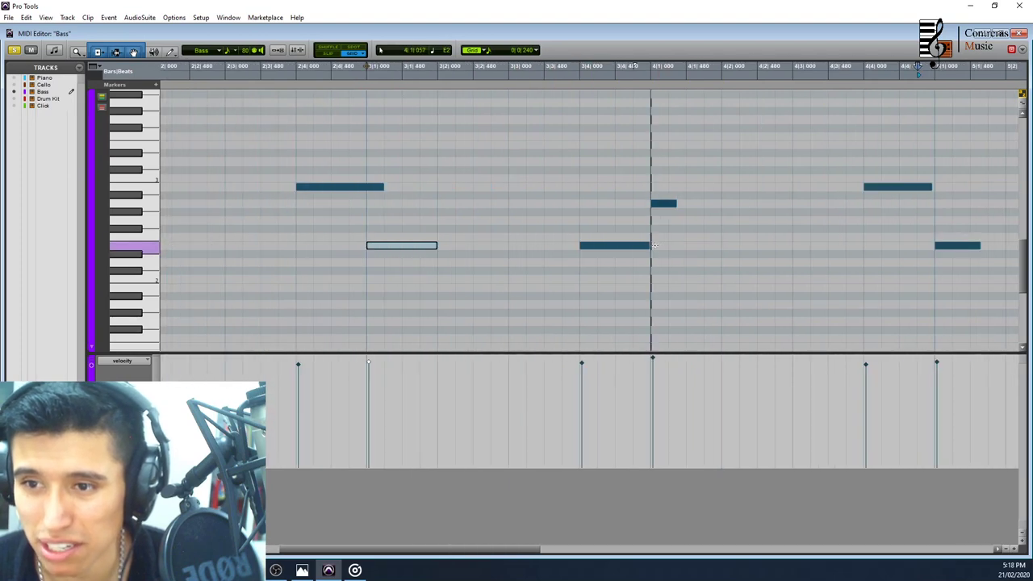
{"action": "left_click_drag", "start_coordinate": [674, 203], "coordinate": [720, 208]}
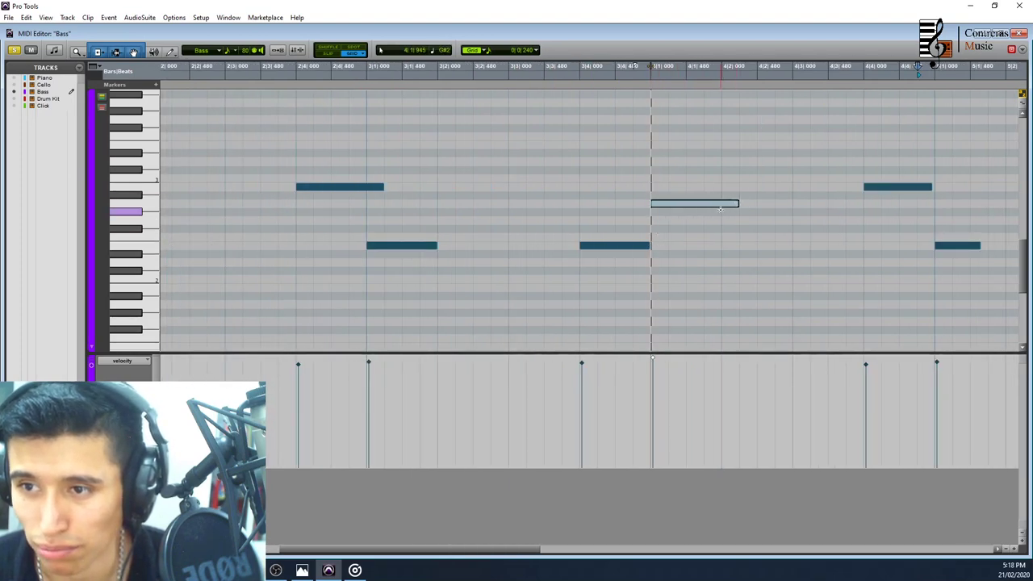
{"action": "scroll", "coordinate": [721, 208], "scroll_direction": "right", "scroll_amount": 4}
{"action": "left_click", "coordinate": [629, 186]}
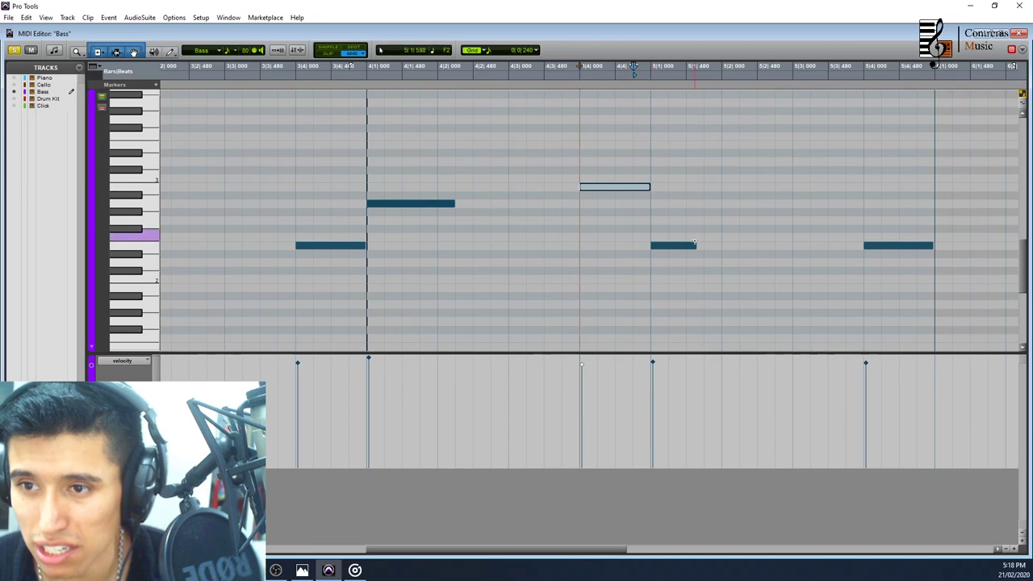
{"action": "left_click_drag", "start_coordinate": [694, 244], "coordinate": [721, 244]}
{"action": "scroll", "coordinate": [726, 246], "scroll_direction": "right", "scroll_amount": 3}
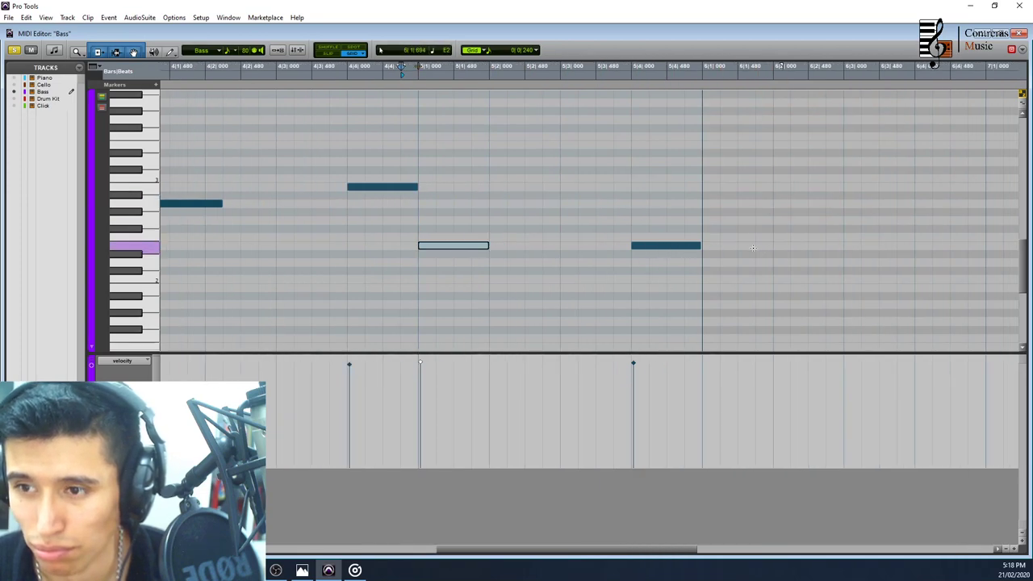
{"action": "left_click", "coordinate": [697, 246]}
- Play the arrangement from before the first Cello clip with Piano and Bass soloed, adding the Cello to the solo during playback
{"action": "key", "text": "ctrl+="}
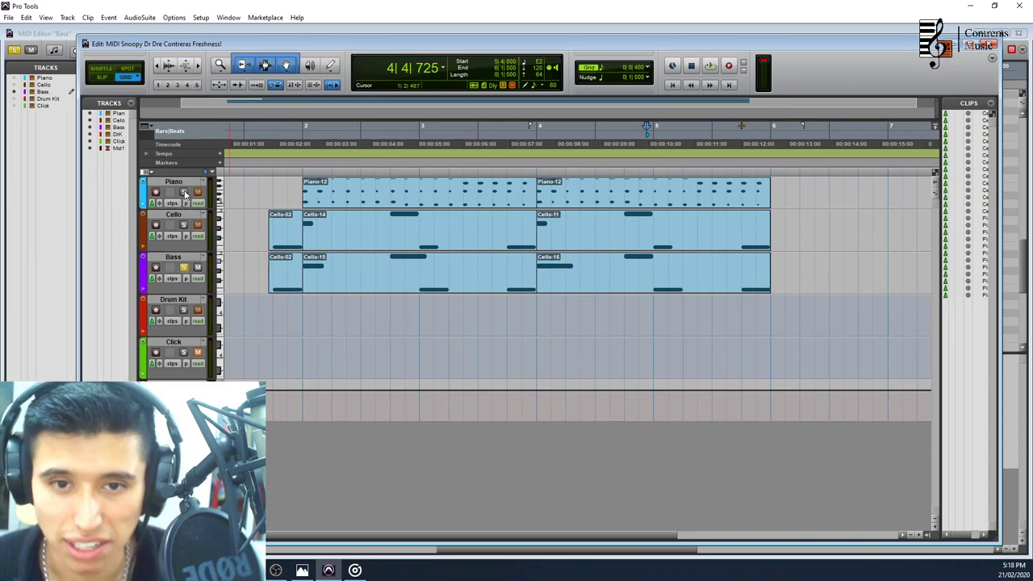
{"action": "left_click", "coordinate": [258, 129]}
{"action": "key", "text": "space"}
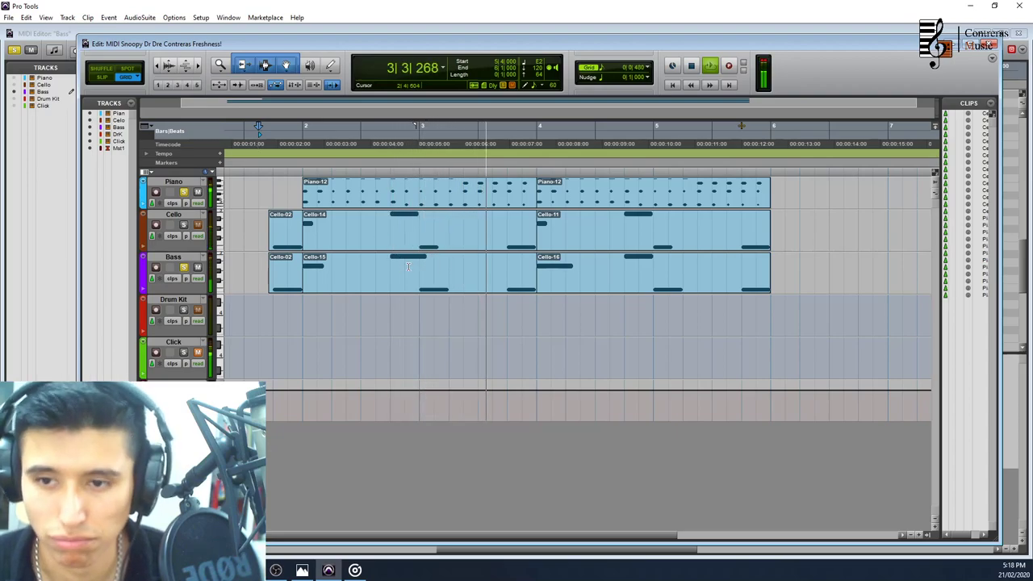
{"action": "left_click", "coordinate": [184, 225]}
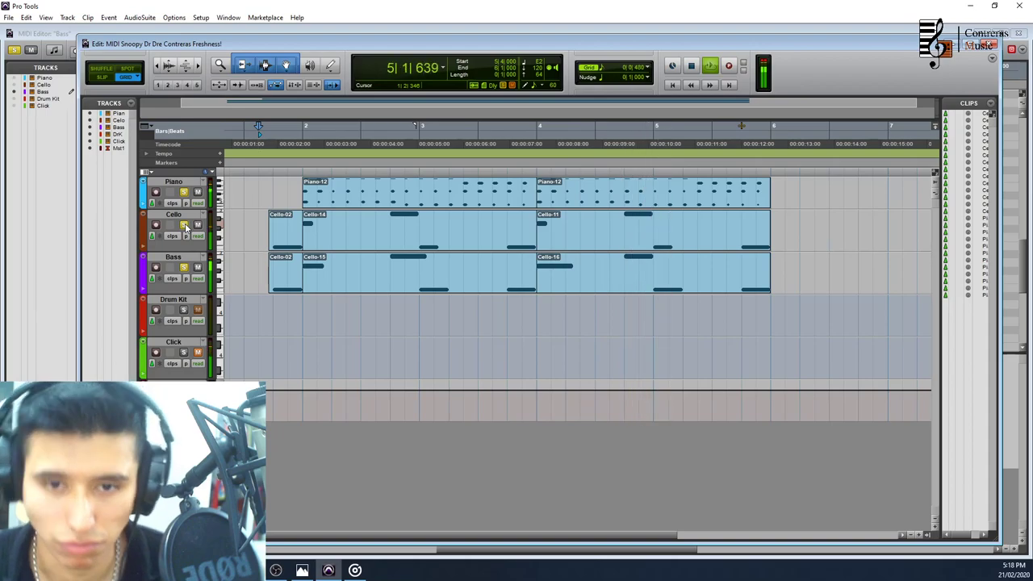
{"action": "key", "text": "space"}
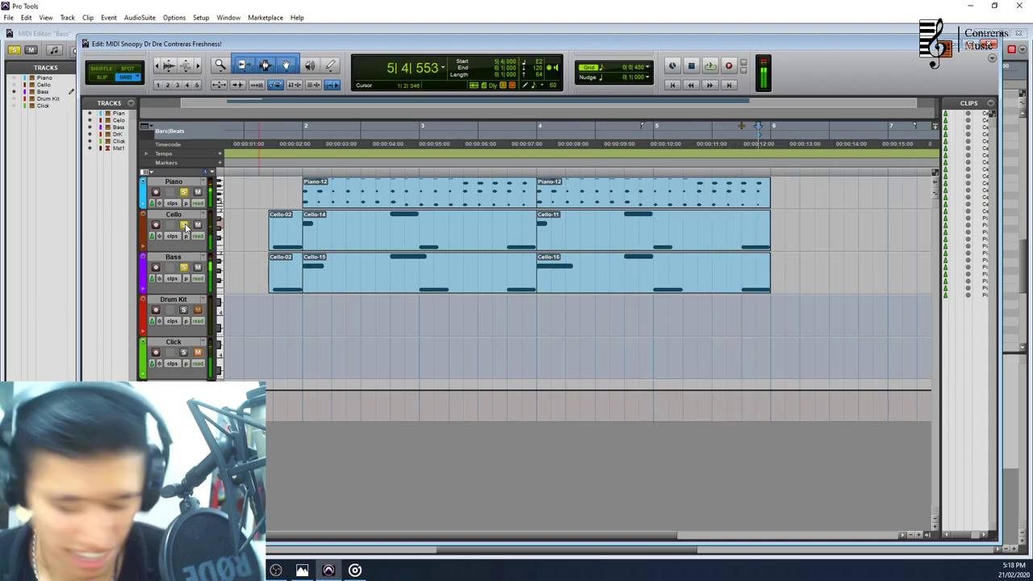
- Lower the Bass track's volume fader slightly in the mixer and clear the solo on all tracks
{"action": "key", "text": "ctrl+equal"}
{"action": "left_click_drag", "start_coordinate": [158, 327], "coordinate": [157, 343]}
{"action": "key", "text": "ctrl+equal"}
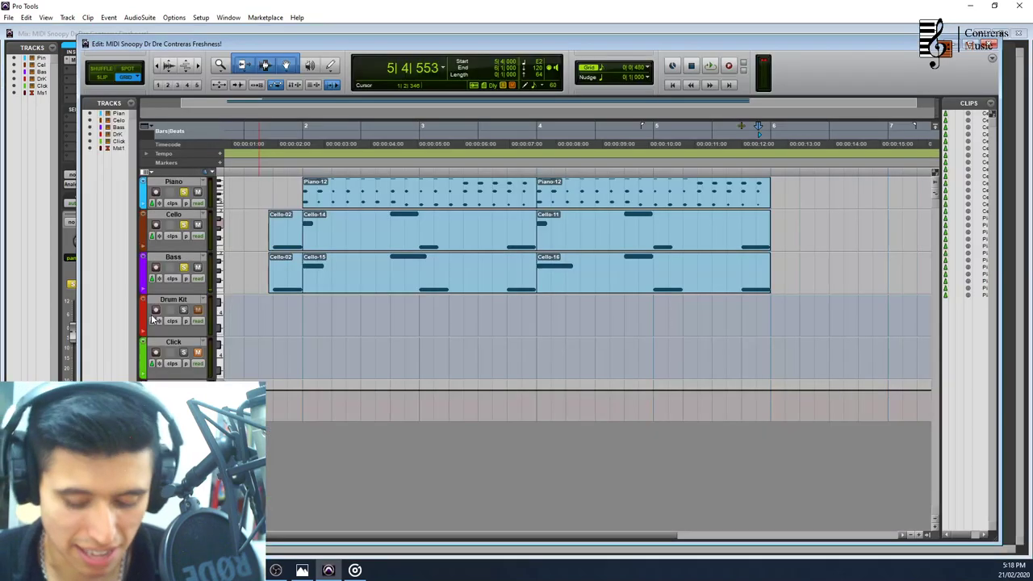
{"action": "left_click", "coordinate": [185, 269], "text": "alt"}
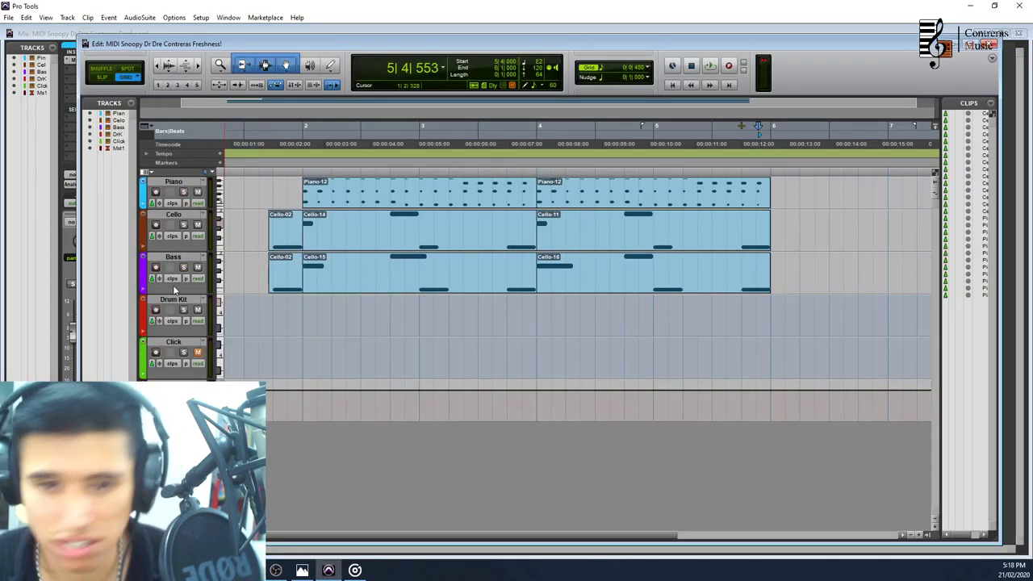
- Insert the Boom (mono) instrument in the first insert slot of the Drum Kit track and reposition its window
{"action": "left_click", "coordinate": [174, 300]}
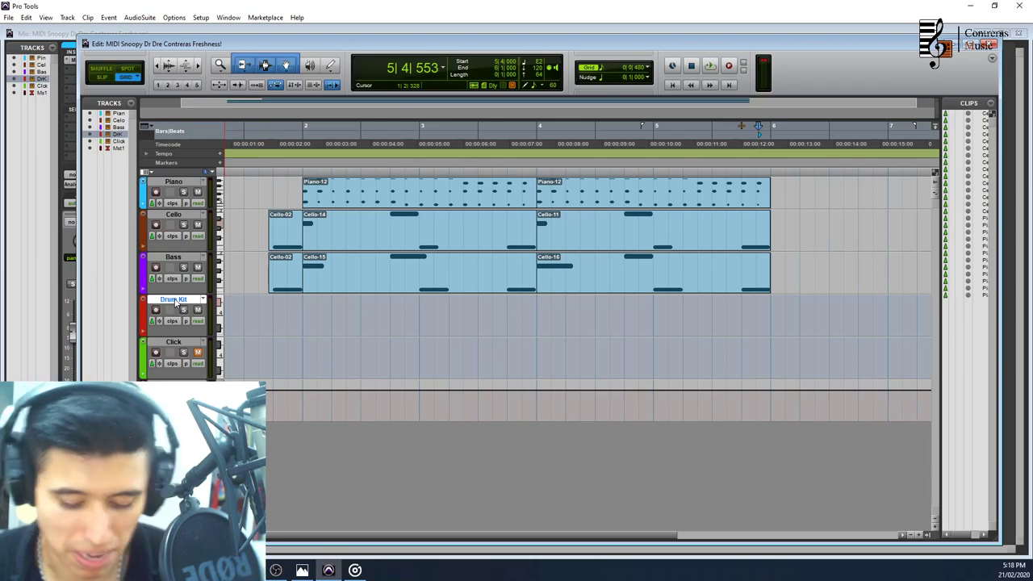
{"action": "key", "text": "ctrl+equal"}
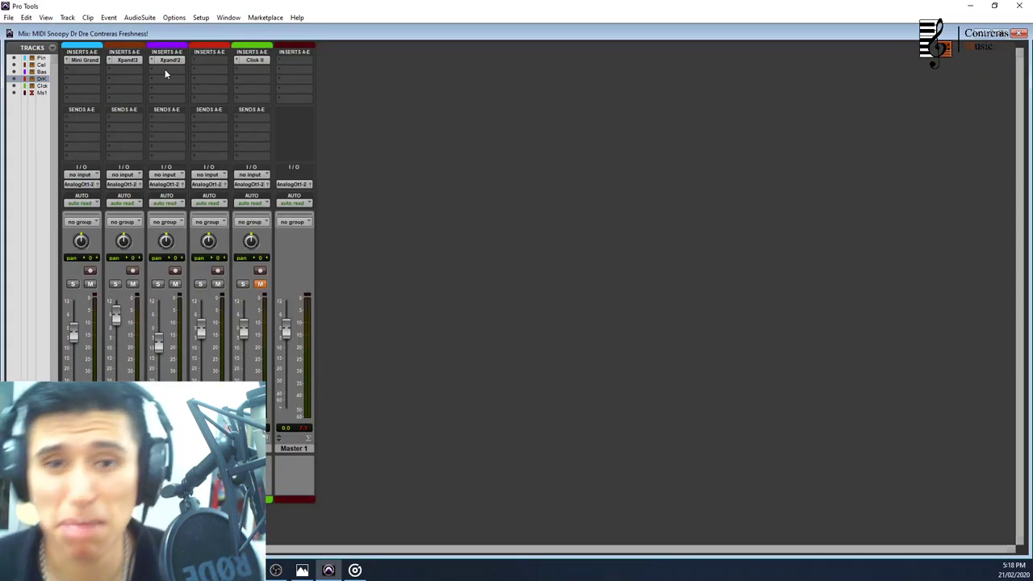
{"action": "left_click", "coordinate": [196, 62]}
{"action": "mouse_move", "coordinate": [228, 77]}
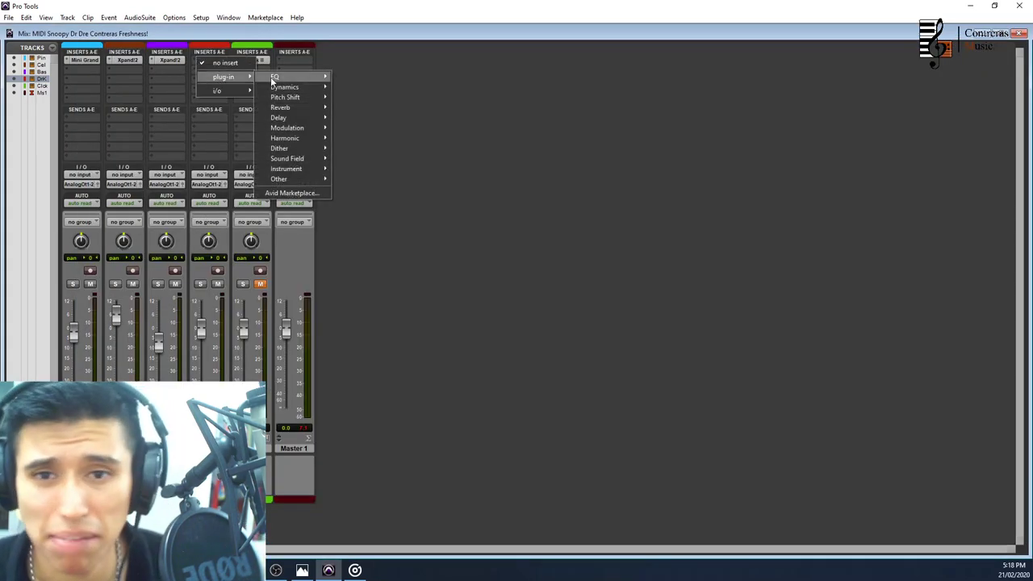
{"action": "mouse_move", "coordinate": [298, 169]}
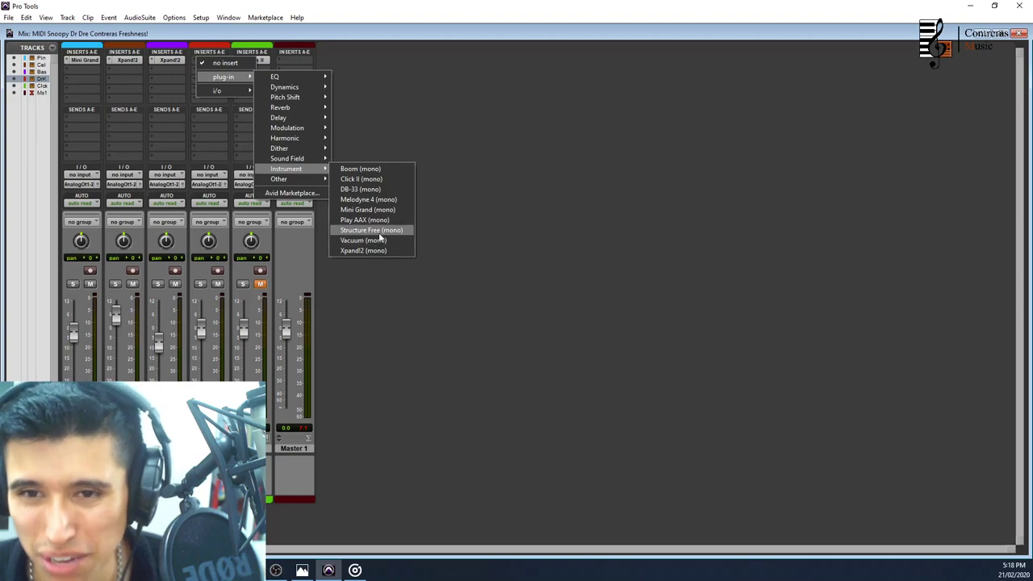
{"action": "left_click", "coordinate": [377, 170]}
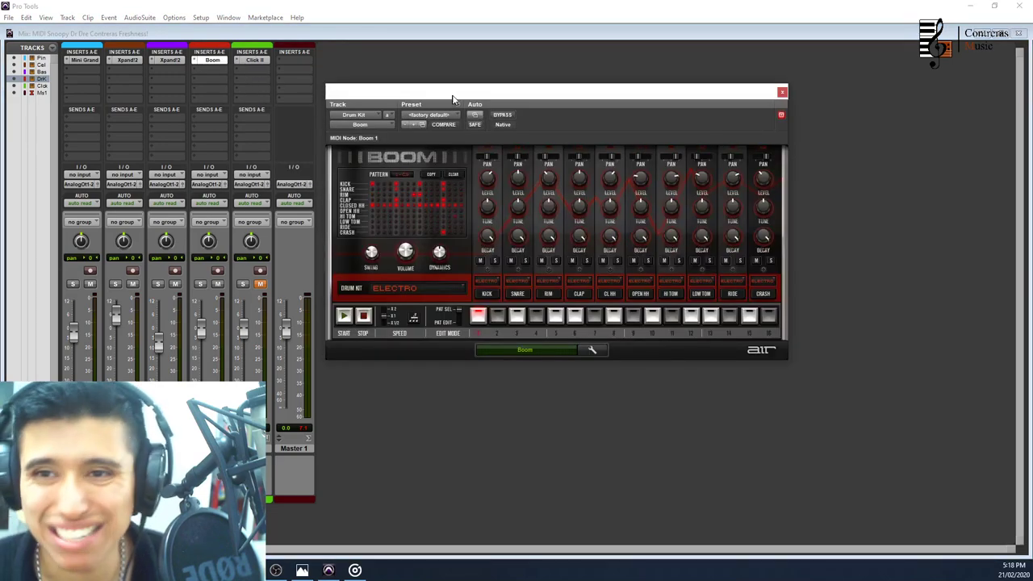
{"action": "left_click_drag", "start_coordinate": [451, 100], "coordinate": [472, 98]}
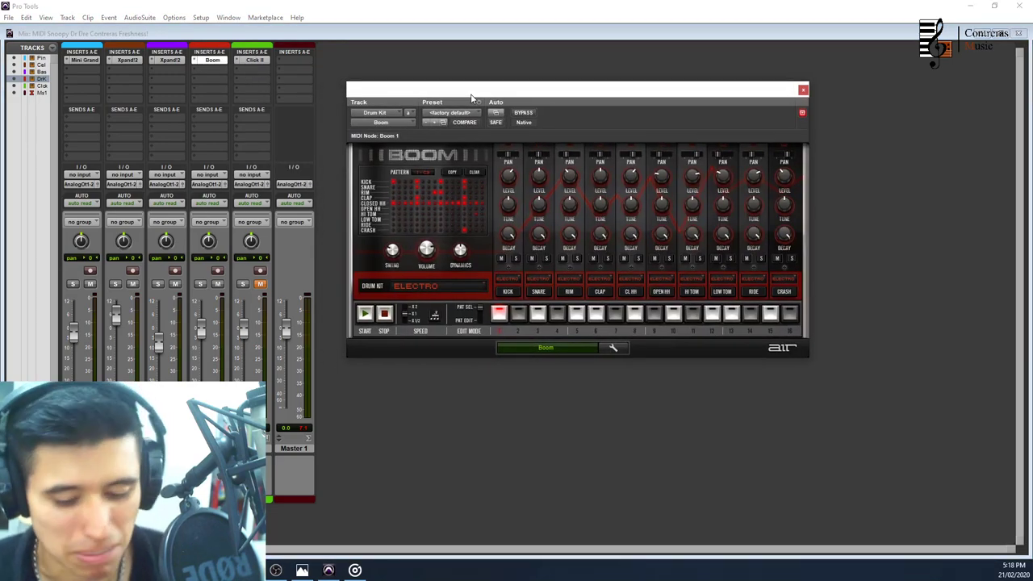
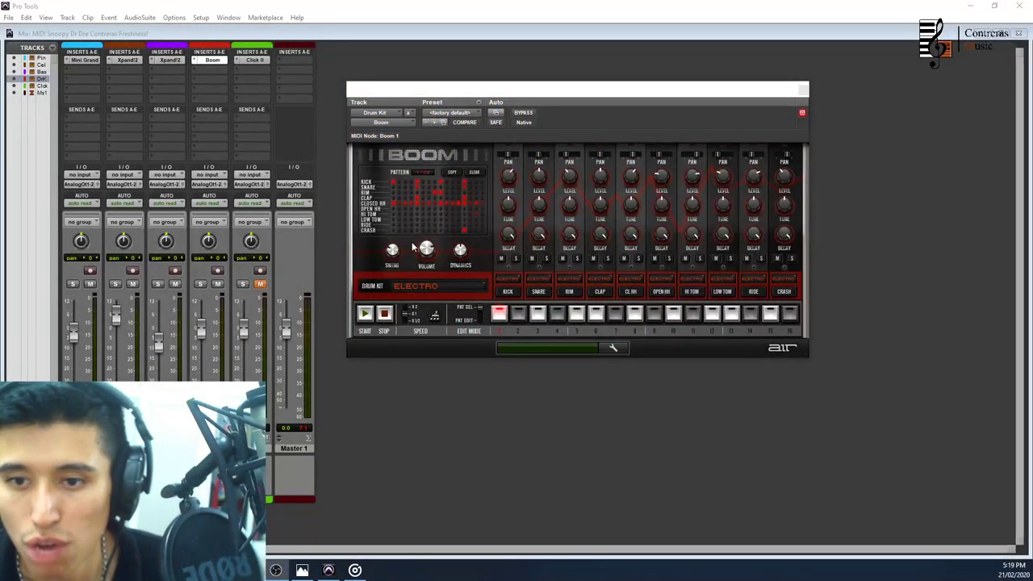
- Audition every drum sound of Boom's Electro kit, from kick through crash
{"action": "left_click", "coordinate": [507, 292]}
{"action": "left_click", "coordinate": [539, 291]}
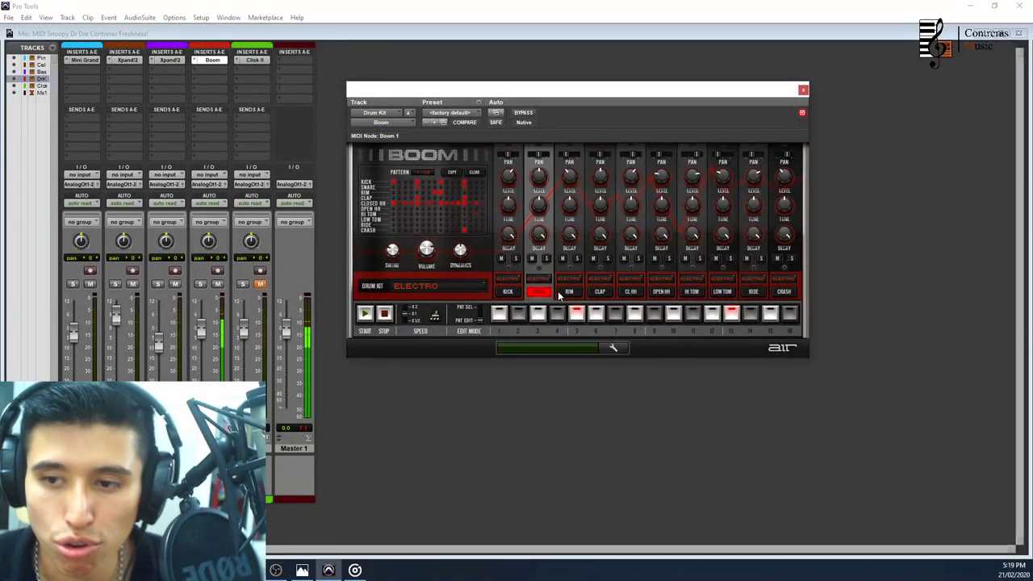
{"action": "left_click", "coordinate": [569, 291]}
{"action": "left_click", "coordinate": [599, 291]}
{"action": "left_click", "coordinate": [630, 291]}
{"action": "left_click", "coordinate": [661, 291]}
{"action": "left_click", "coordinate": [691, 292]}
{"action": "left_click", "coordinate": [722, 291]}
{"action": "left_click", "coordinate": [752, 291]}
{"action": "left_click", "coordinate": [783, 292]}
- Switch Boom's drum kit to Nine-O and audition its kick, snare, rim, clap, closed hi-hat and open hi-hat
{"action": "left_click", "coordinate": [424, 284]}
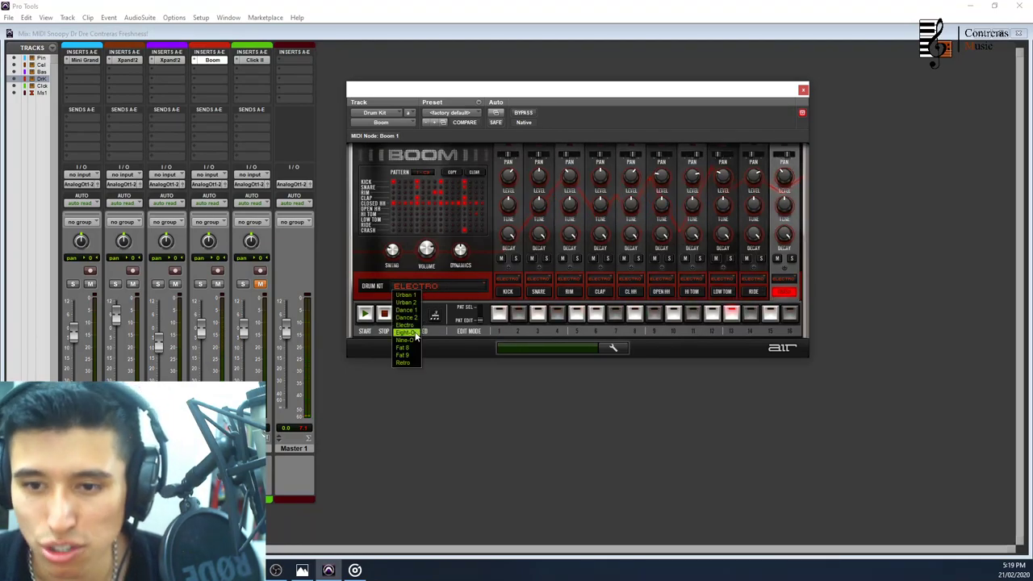
{"action": "left_click", "coordinate": [406, 340]}
{"action": "left_click", "coordinate": [506, 291]}
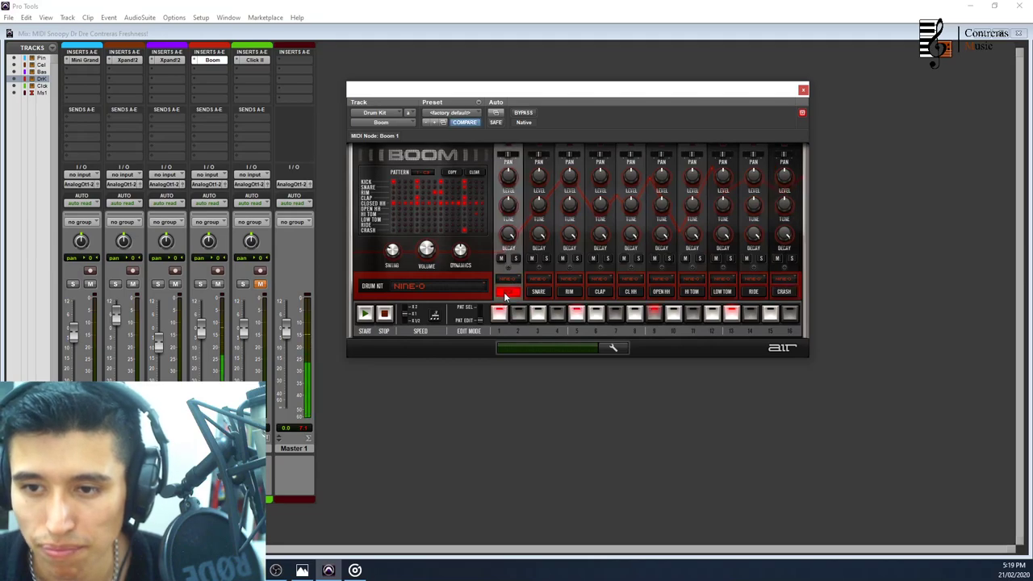
{"action": "left_click", "coordinate": [539, 292]}
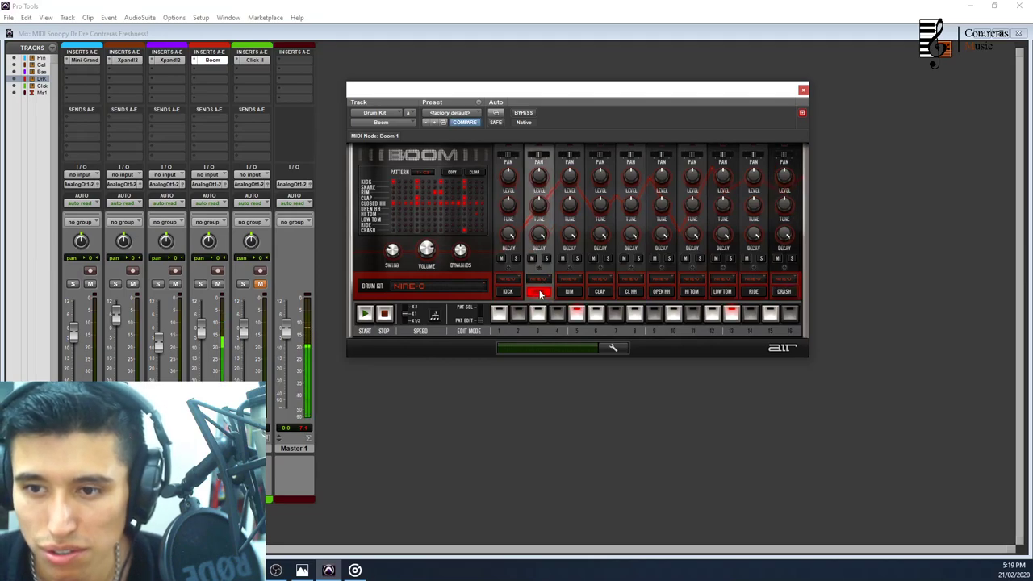
{"action": "left_click", "coordinate": [517, 292]}
{"action": "left_click", "coordinate": [539, 293]}
{"action": "left_click", "coordinate": [569, 292]}
{"action": "left_click", "coordinate": [600, 294]}
{"action": "left_click", "coordinate": [630, 294]}
{"action": "left_click", "coordinate": [653, 296]}
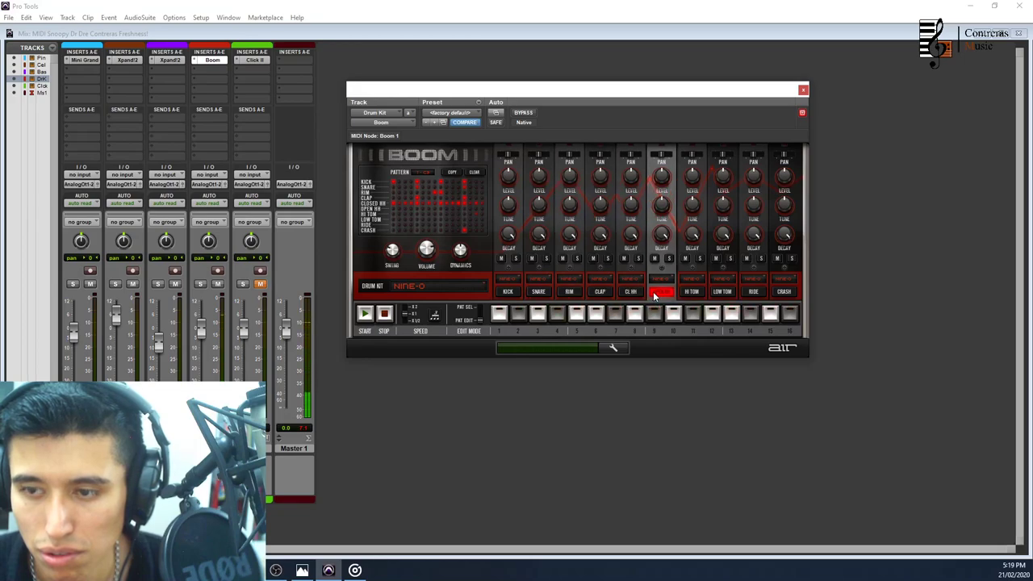
{"action": "left_click", "coordinate": [631, 292]}
{"action": "left_click", "coordinate": [654, 294]}
{"action": "left_click", "coordinate": [630, 292]}
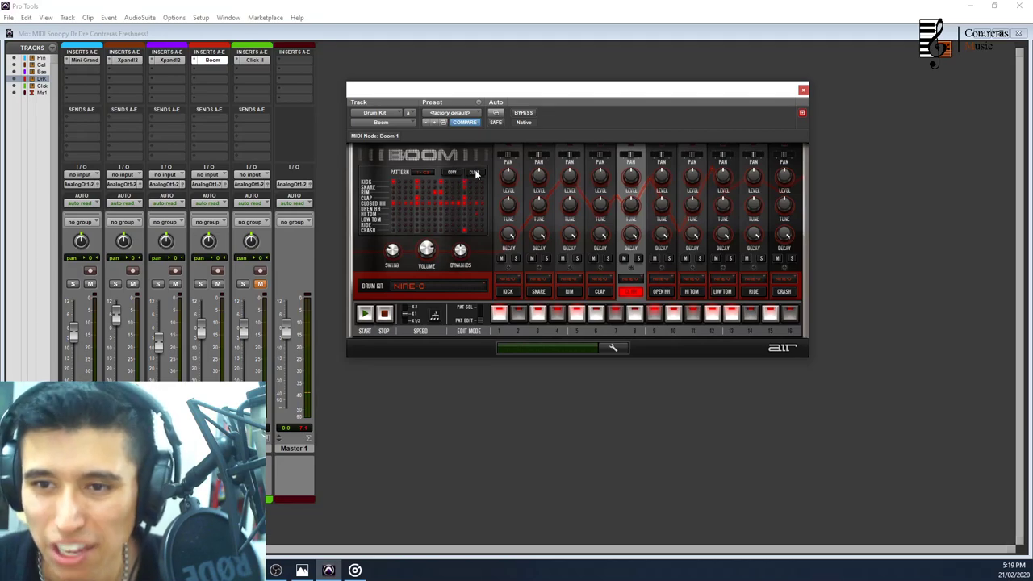
- Clear Boom's current pattern and browse its preset folders, keeping the factory default
{"action": "left_click", "coordinate": [472, 173]}
{"action": "left_click", "coordinate": [452, 113]}
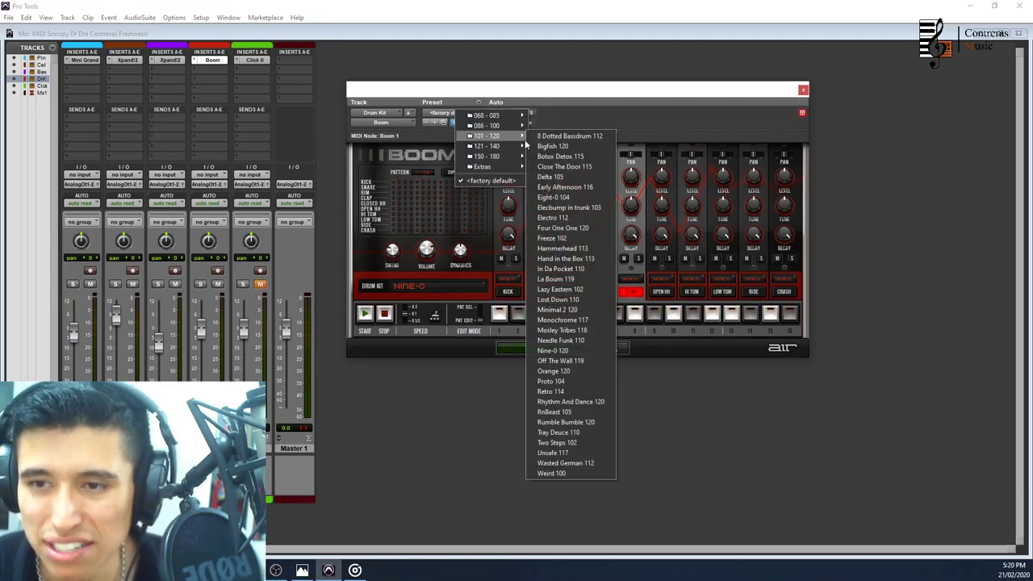
{"action": "left_click", "coordinate": [596, 114]}
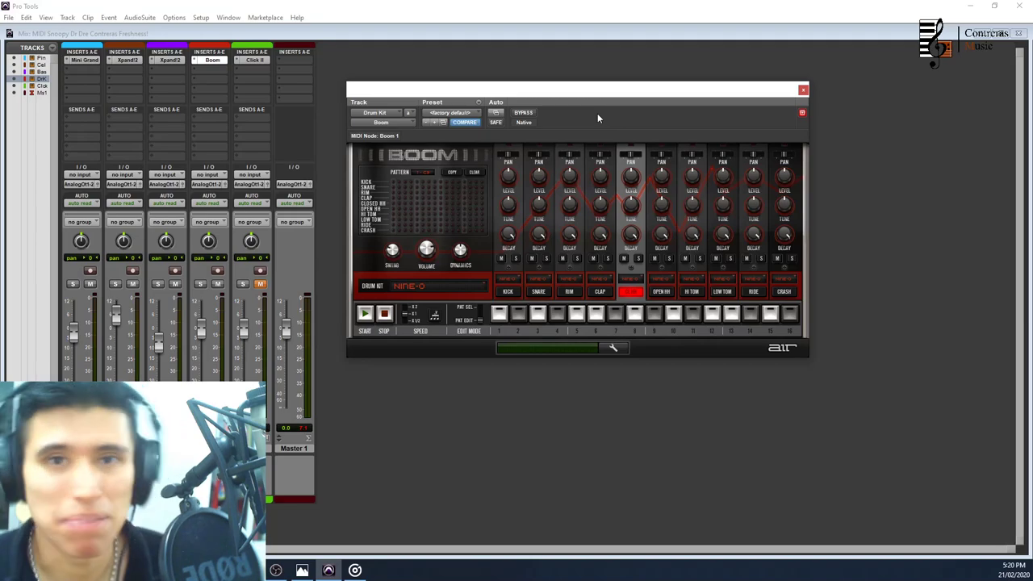
{"action": "left_click", "coordinate": [449, 113]}
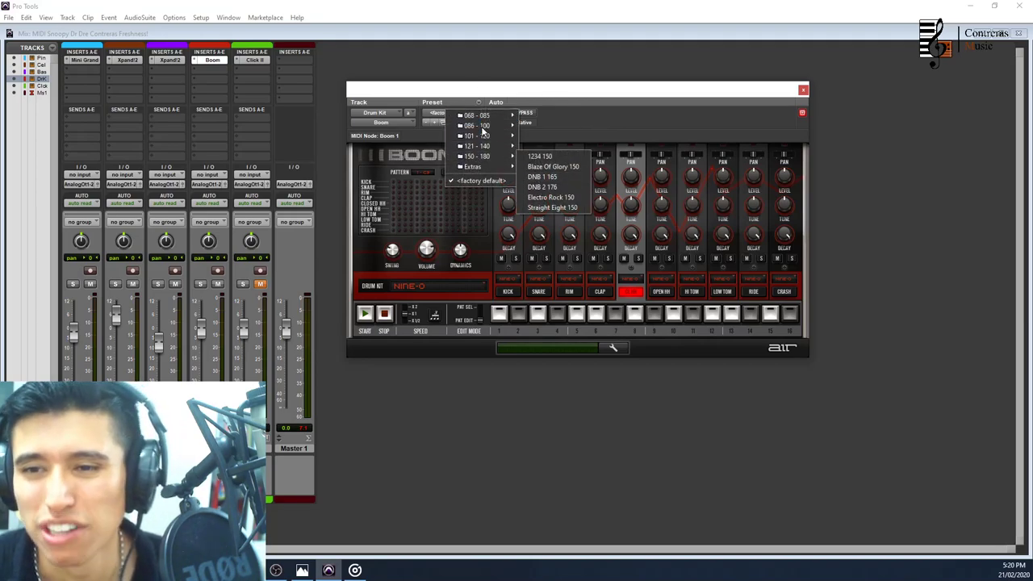
{"action": "mouse_move", "coordinate": [476, 126]}
{"action": "left_click", "coordinate": [593, 113]}
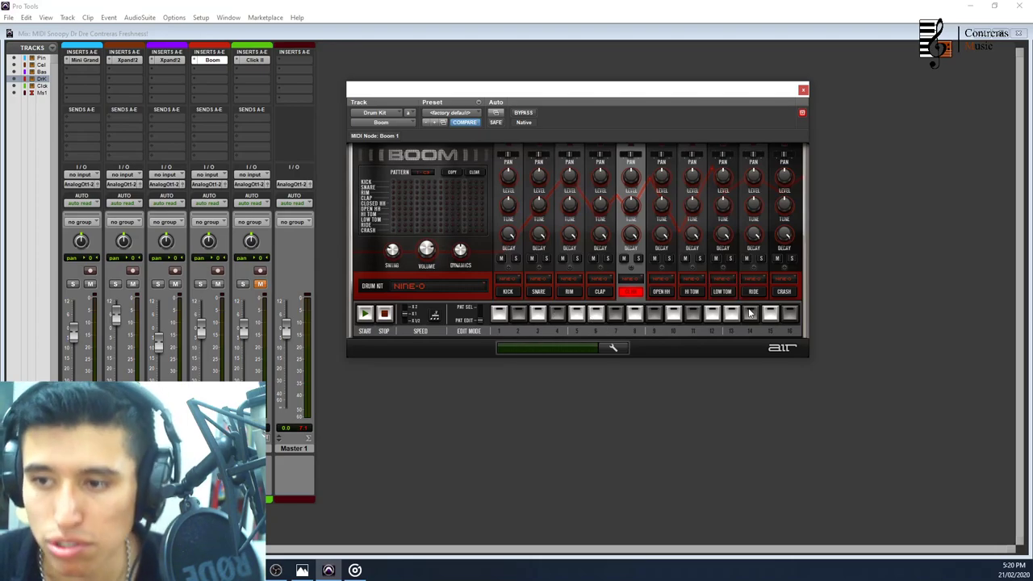
- Program closed hi-hat hits on steps 1, 5, 9 and 13 of the Boom pattern and play it
{"action": "left_click", "coordinate": [498, 314]}
{"action": "left_click", "coordinate": [576, 315]}
{"action": "left_click", "coordinate": [653, 315]}
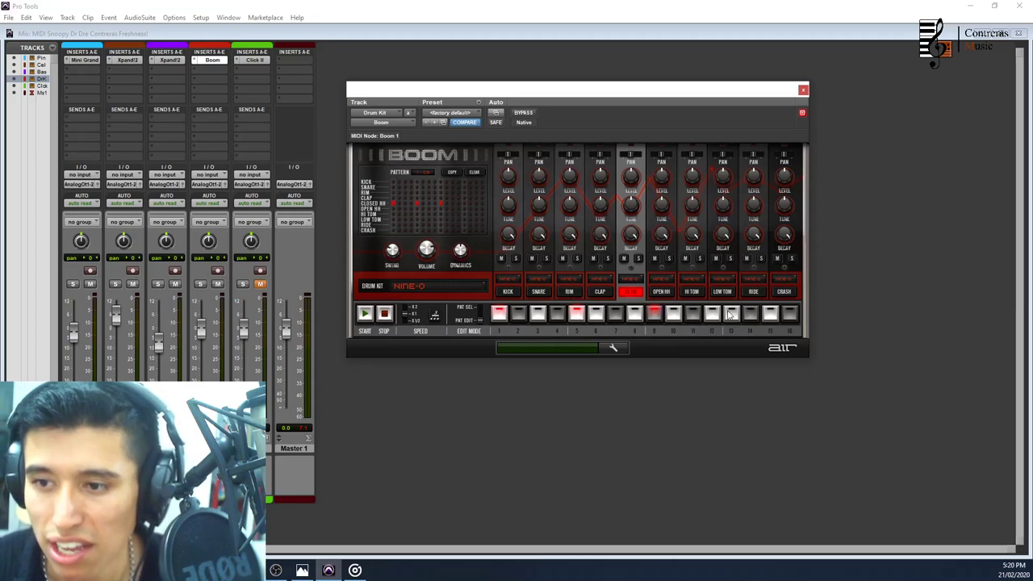
{"action": "left_click", "coordinate": [729, 315]}
{"action": "left_click", "coordinate": [365, 314]}
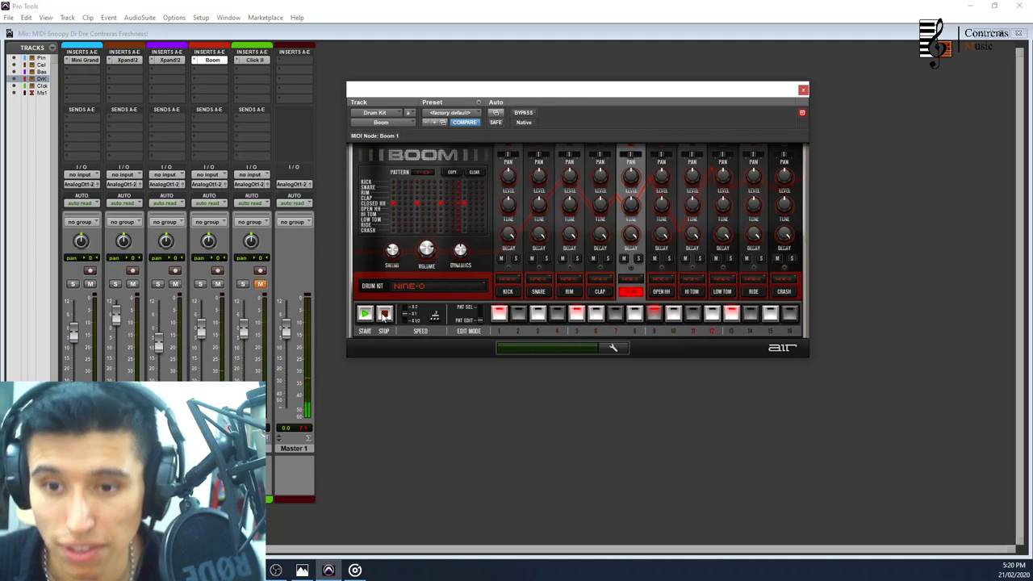
- Add kick hits on steps 1, 5, 9 and 13 of the Boom pattern and play it back
{"action": "left_click", "coordinate": [505, 295]}
{"action": "left_click", "coordinate": [652, 313]}
{"action": "left_click", "coordinate": [731, 313]}
{"action": "left_click", "coordinate": [364, 313]}
{"action": "left_click", "coordinate": [364, 313]}
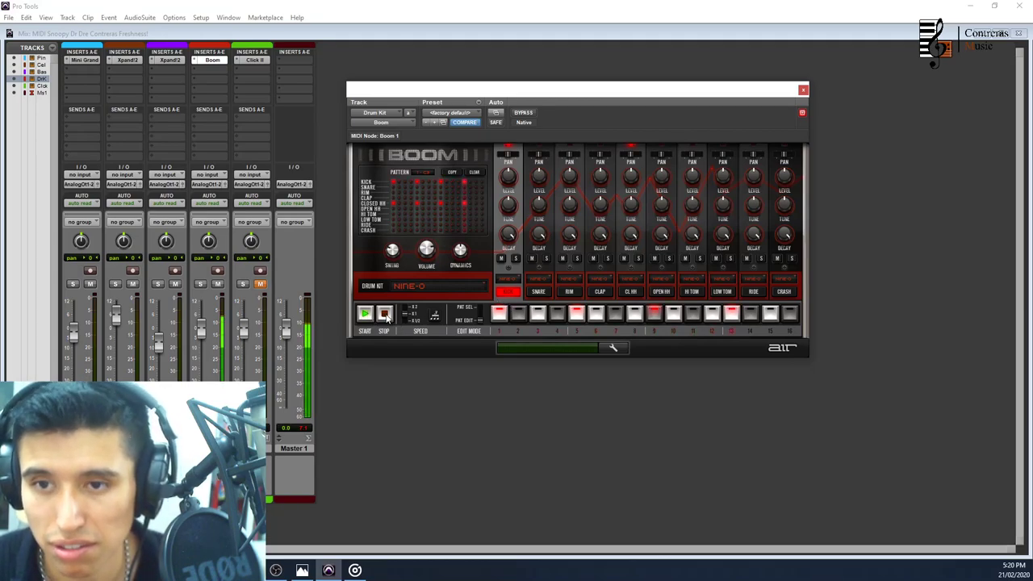
- Add snare hits on steps 5 and 13, play the Boom pattern and clear it
{"action": "left_click", "coordinate": [538, 291]}
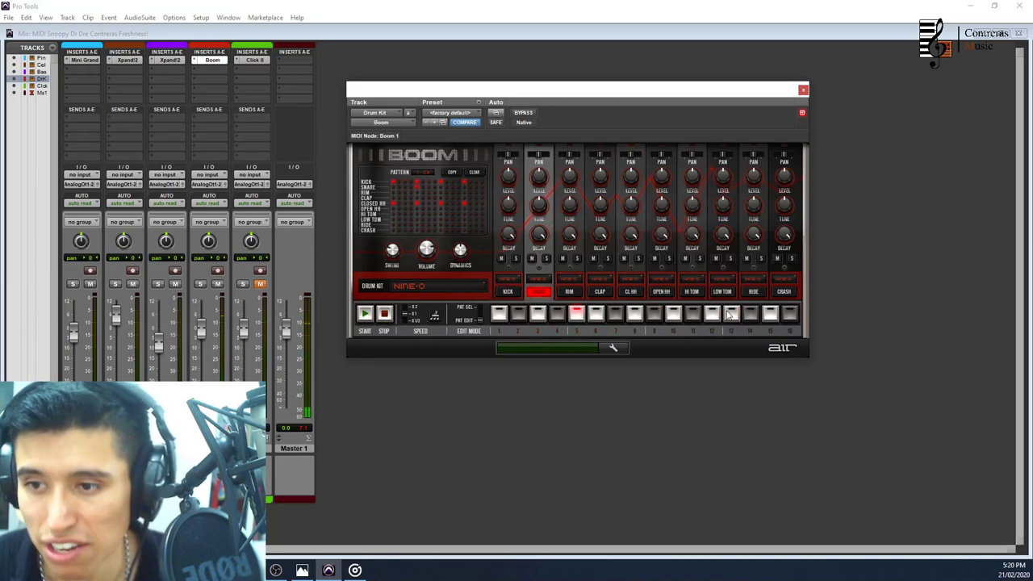
{"action": "left_click", "coordinate": [729, 314]}
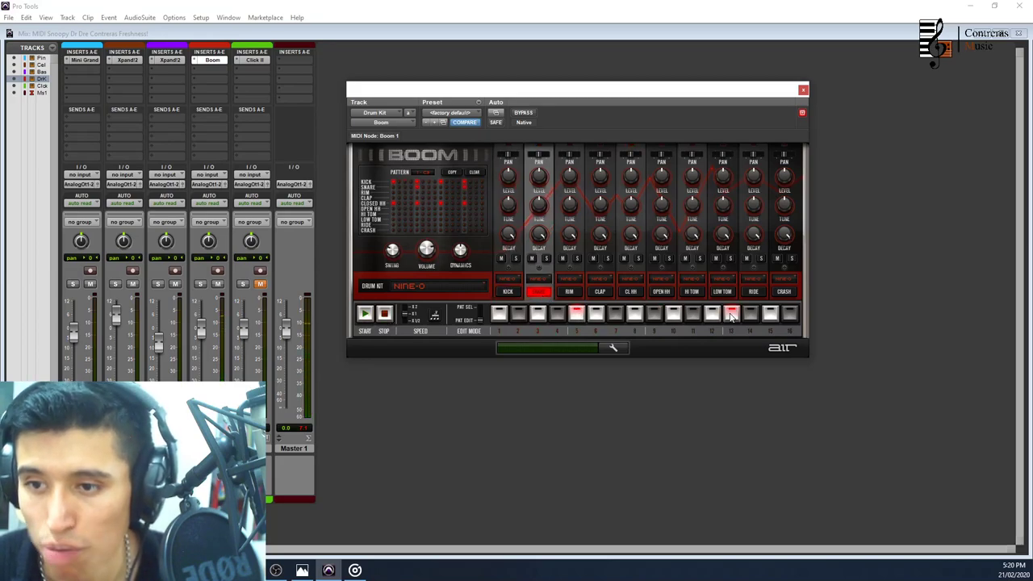
{"action": "left_click", "coordinate": [386, 314]}
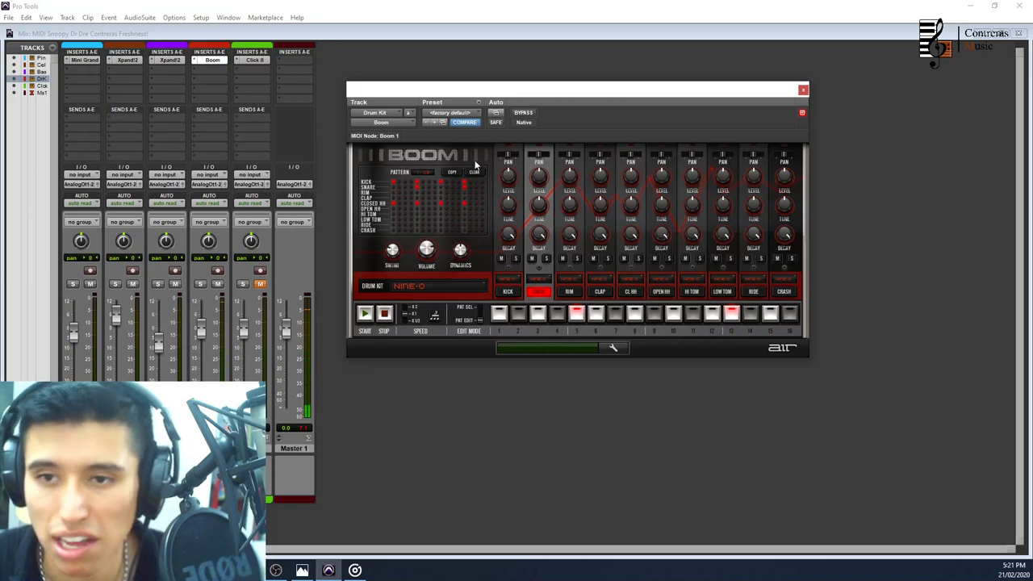
{"action": "left_click", "coordinate": [474, 172]}
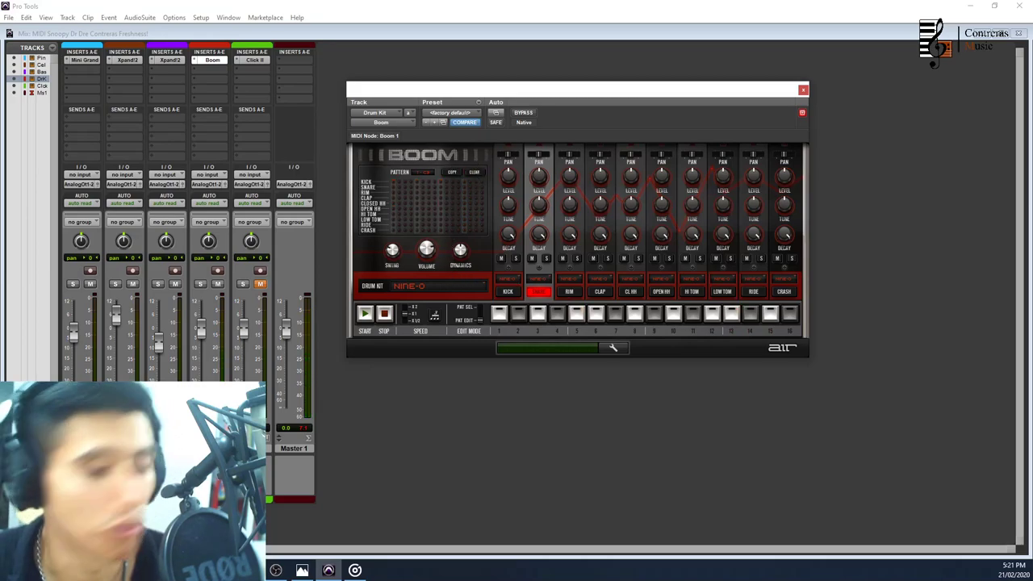
- Try scattered hits directly in Boom's pattern grid, play them and clear the pattern
{"action": "key", "text": "alt+Tab"}
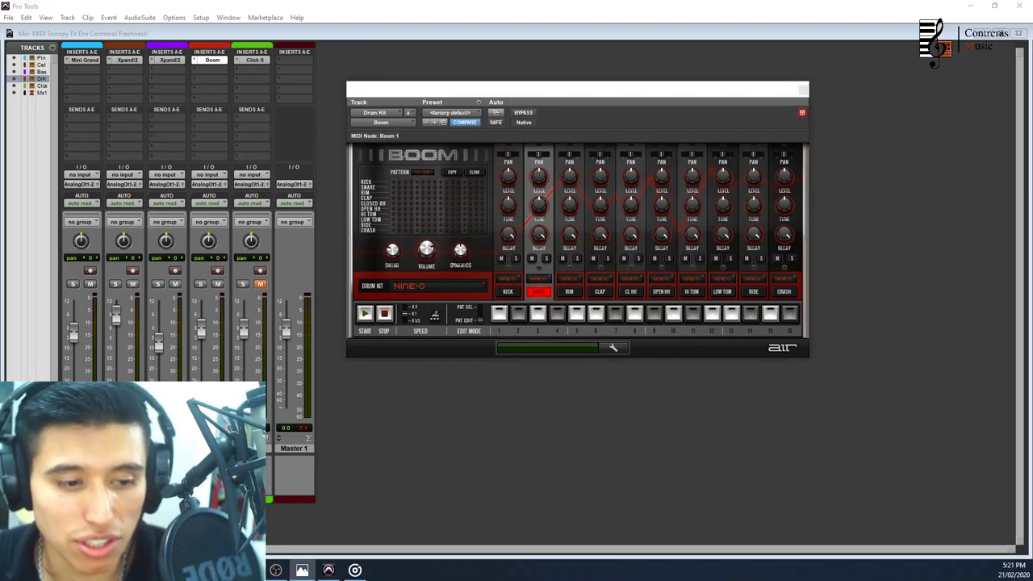
{"action": "left_click", "coordinate": [659, 293]}
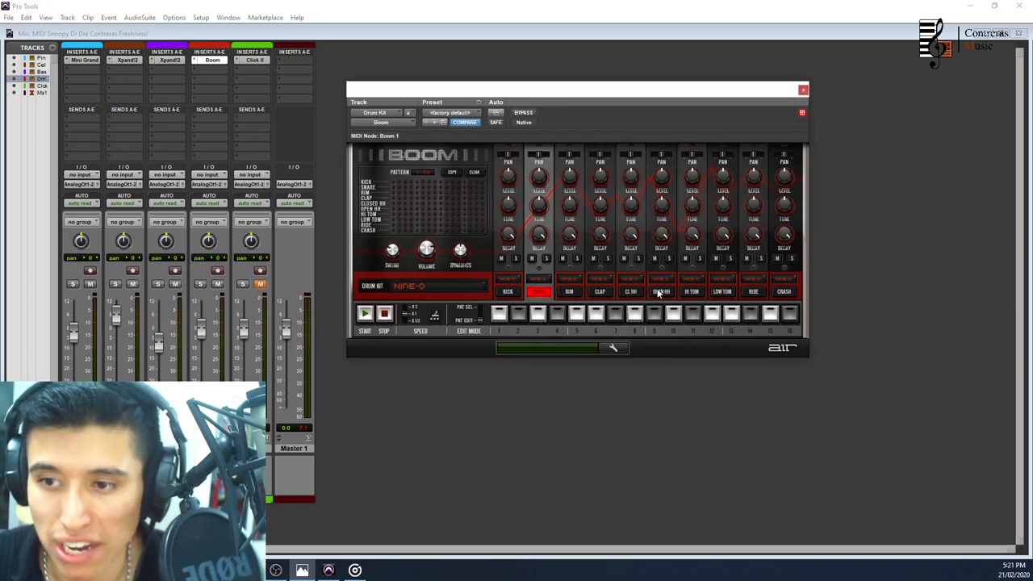
{"action": "left_click", "coordinate": [635, 294]}
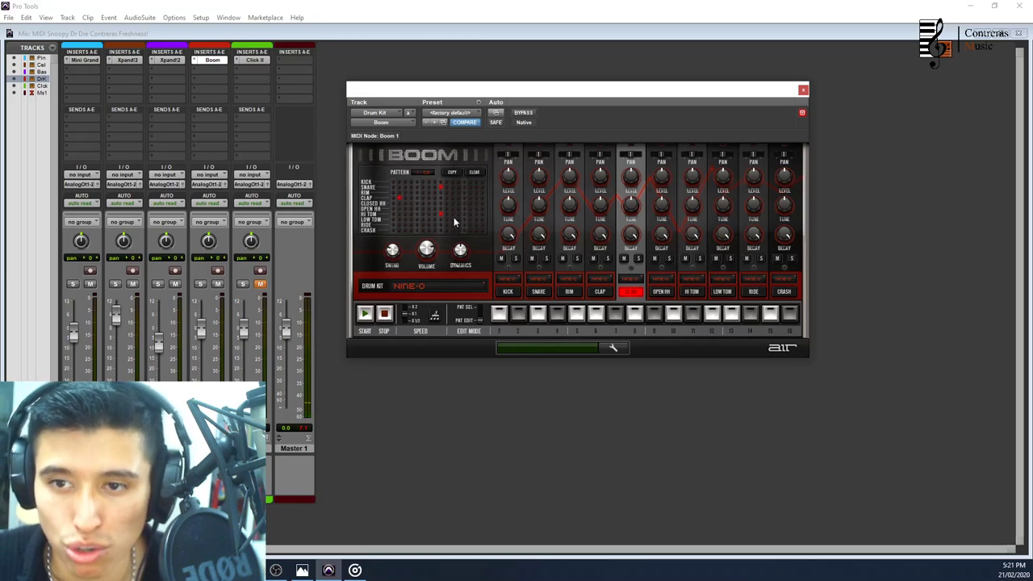
{"action": "left_click", "coordinate": [385, 313]}
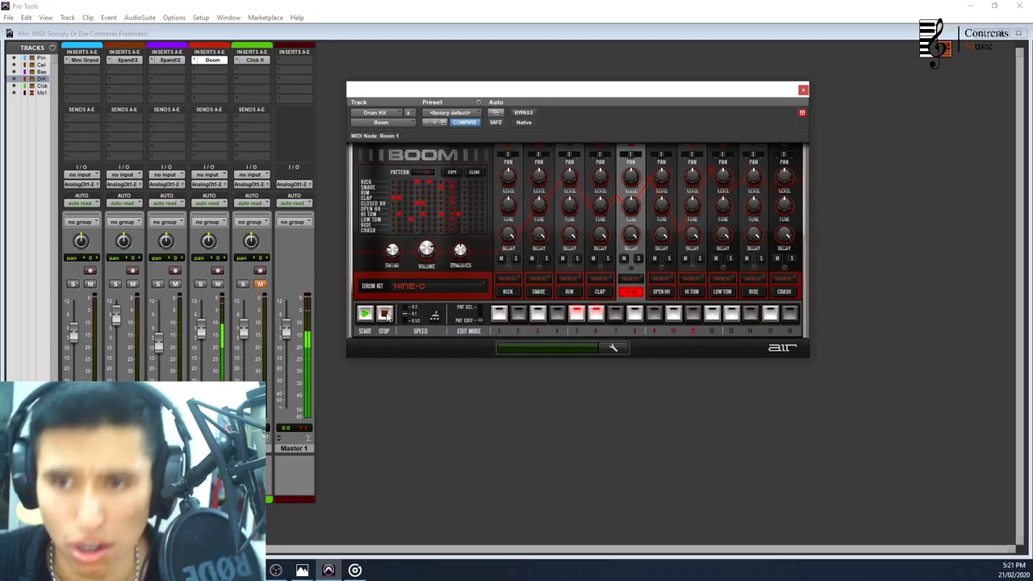
{"action": "left_click", "coordinate": [476, 174]}
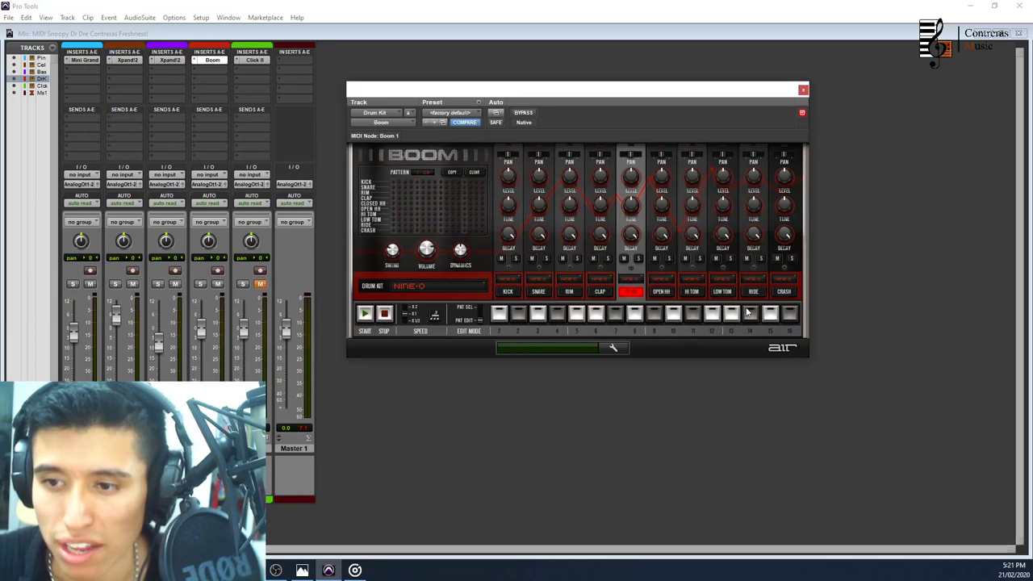
- Program closed hi-hats on steps 1, 5, 7, 9, 13, 15, open hi-hats on 3, 11, kicks on 1, 6, 9 and snares on 5, 13
{"action": "left_click", "coordinate": [394, 202]}
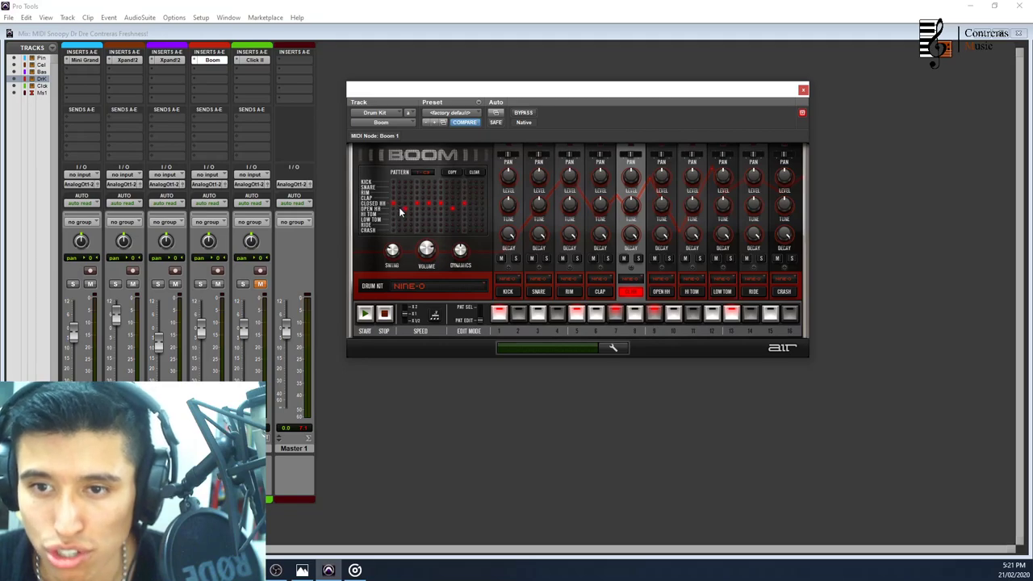
{"action": "left_click", "coordinate": [476, 203]}
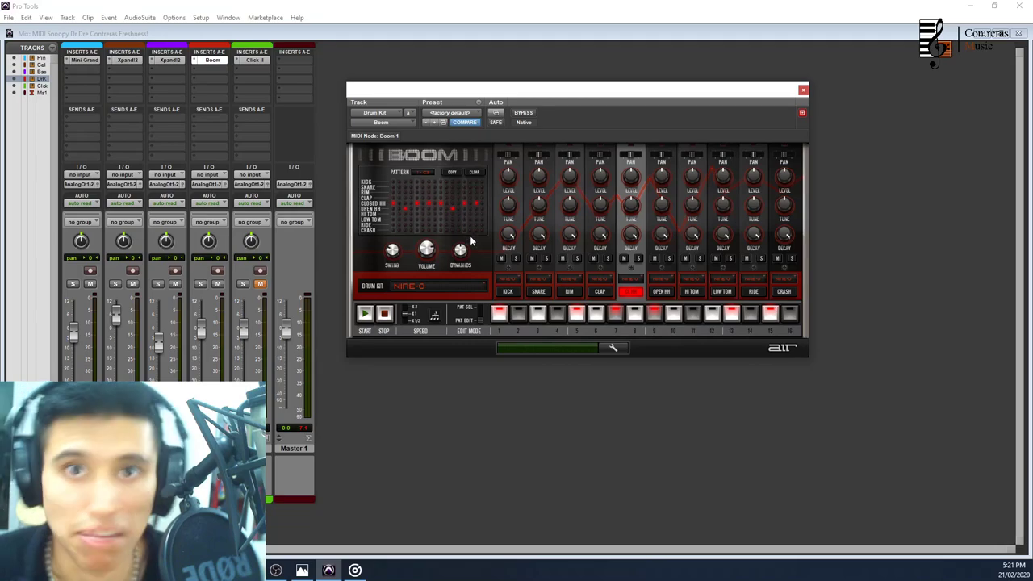
{"action": "left_click", "coordinate": [363, 314]}
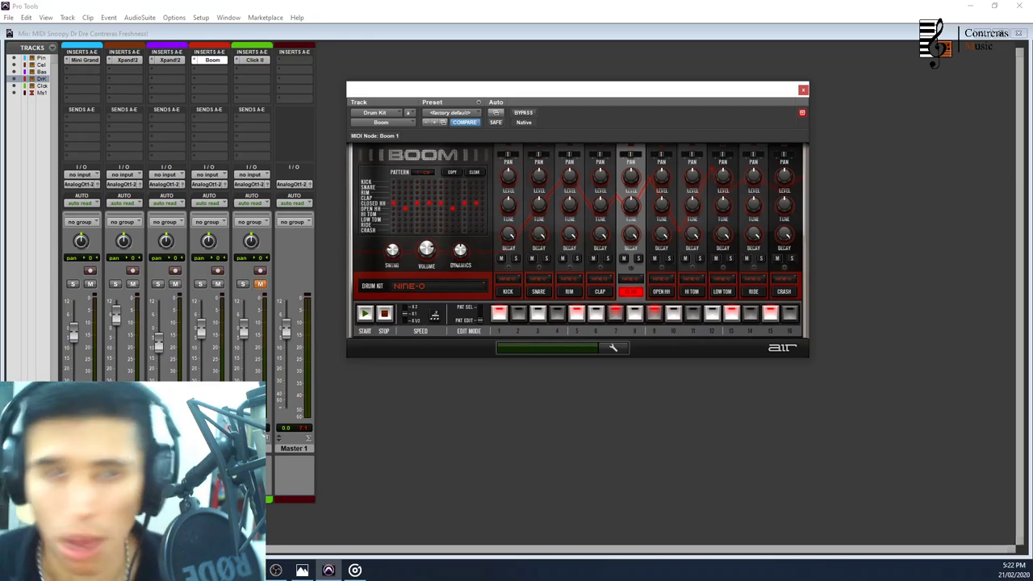
{"action": "left_click", "coordinate": [421, 182]}
{"action": "left_click", "coordinate": [440, 182]}
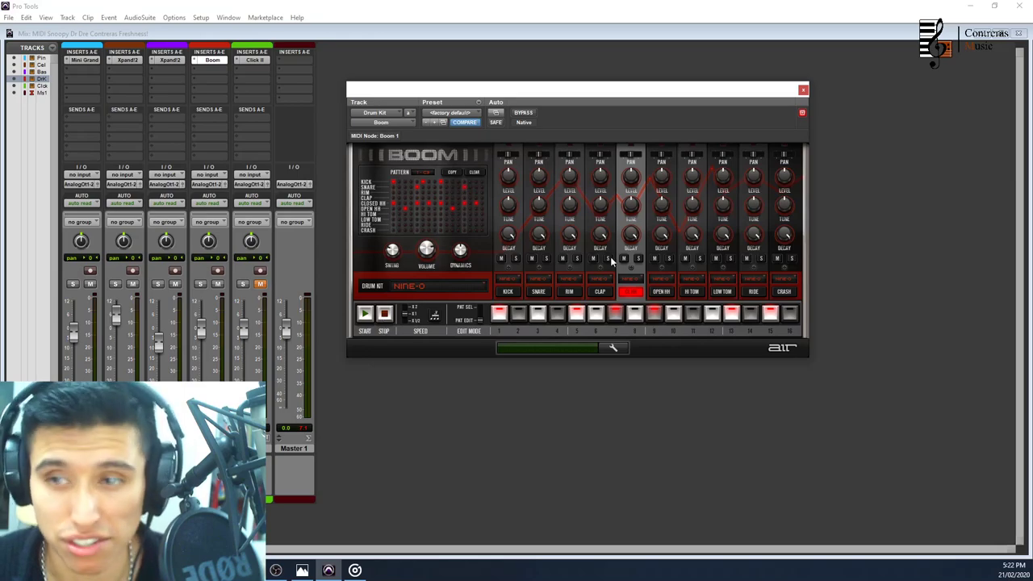
- Listen to the reference track Famous Snoopy Dr D Beat in Groove Music and return to Pro Tools
{"action": "left_click", "coordinate": [971, 6]}
{"action": "double_click", "coordinate": [36, 194]}
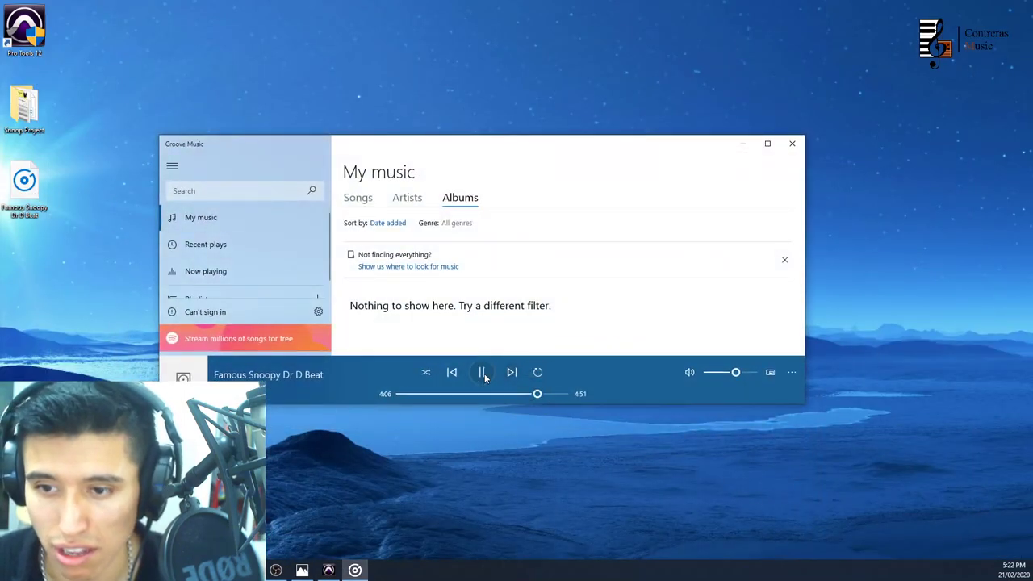
{"action": "left_click", "coordinate": [482, 373]}
{"action": "left_click", "coordinate": [742, 144]}
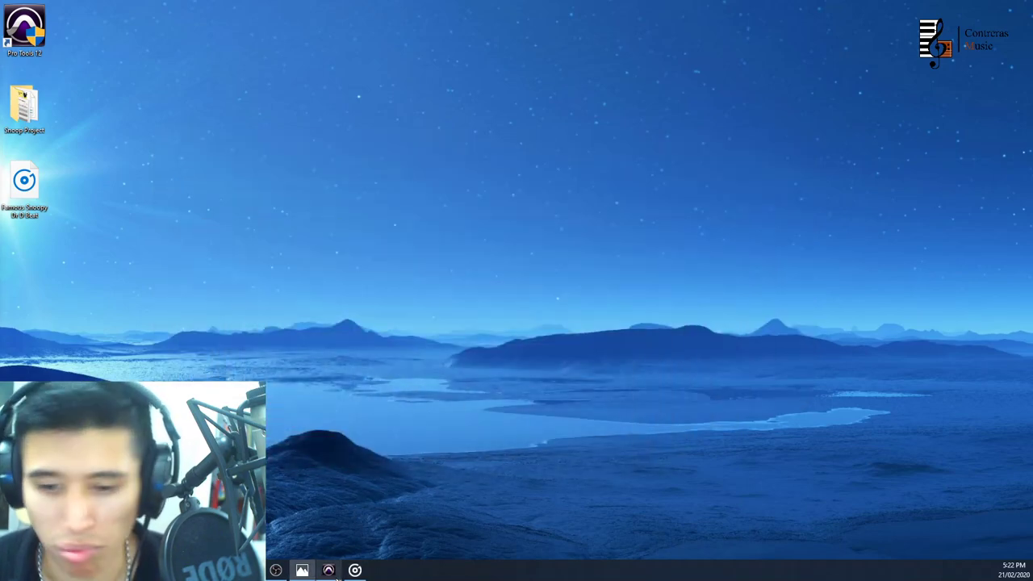
{"action": "left_click", "coordinate": [329, 570]}
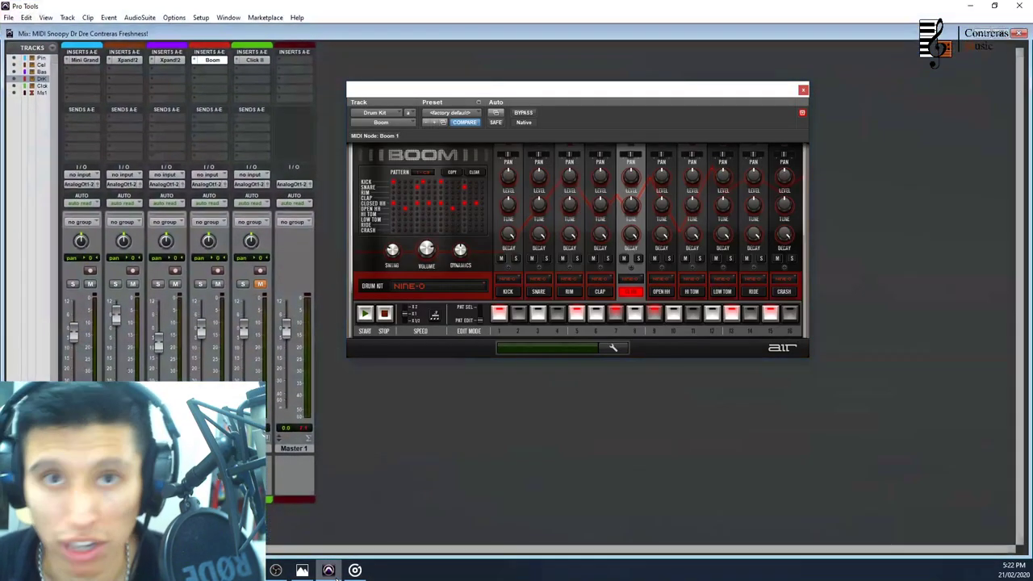
- Raise Boom's kick level, lower its tune and set its decay to 68 %, auditioning the kick and the pattern
{"action": "left_click", "coordinate": [367, 316]}
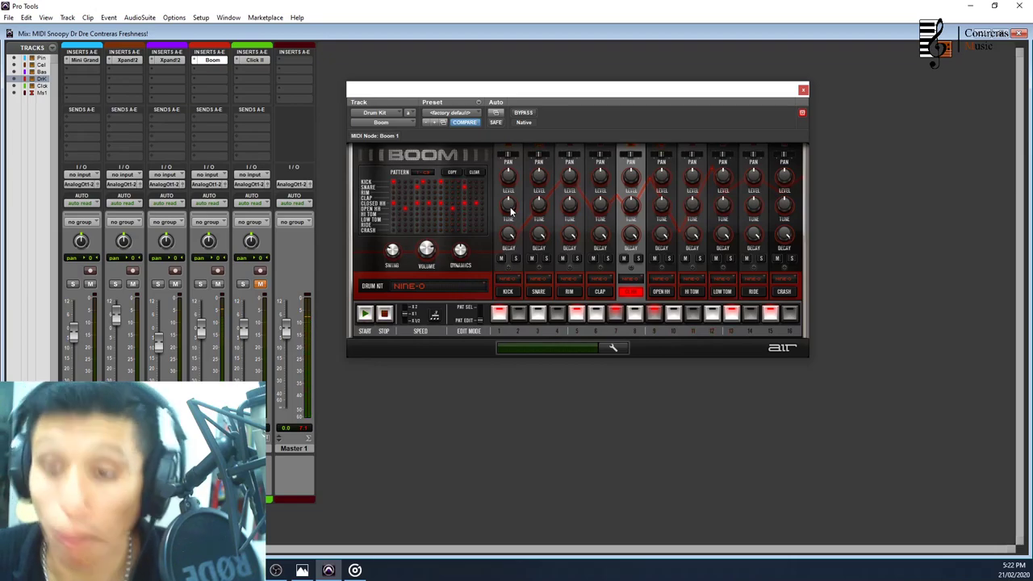
{"action": "mouse_move", "coordinate": [506, 207]}
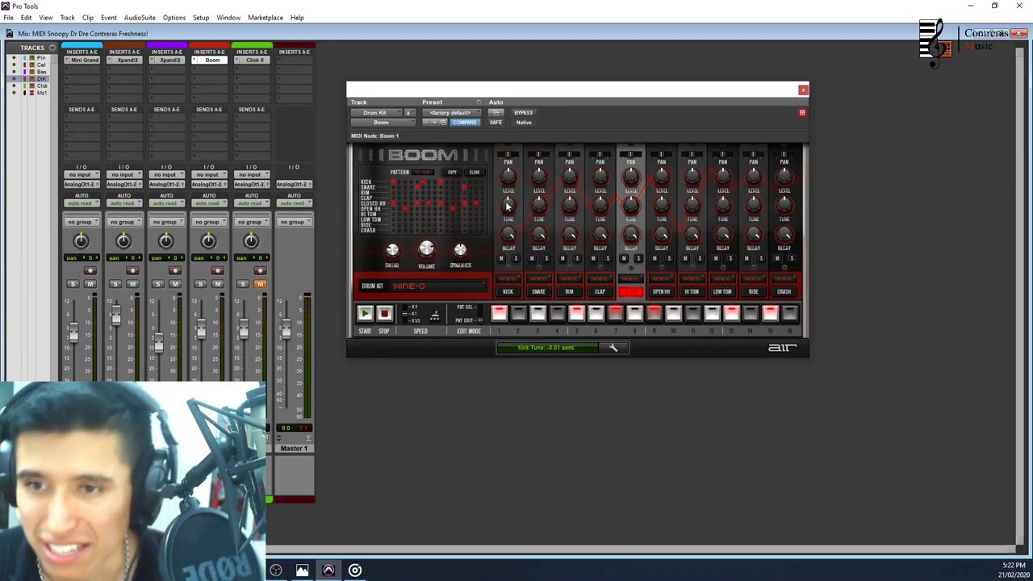
{"action": "left_click", "coordinate": [507, 295]}
{"action": "left_click_drag", "start_coordinate": [508, 170], "coordinate": [508, 169]}
{"action": "left_click", "coordinate": [506, 295]}
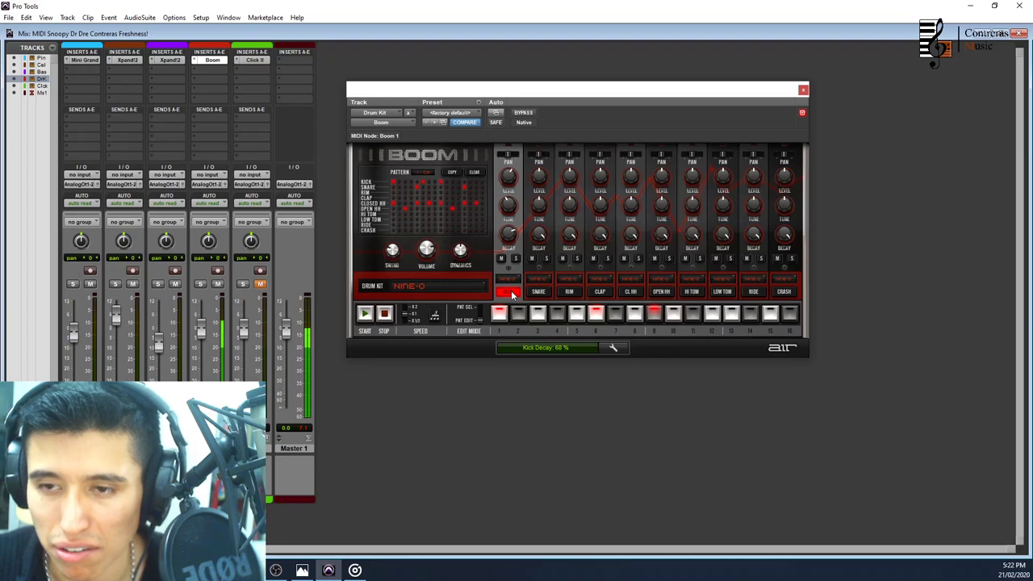
{"action": "left_click", "coordinate": [364, 313]}
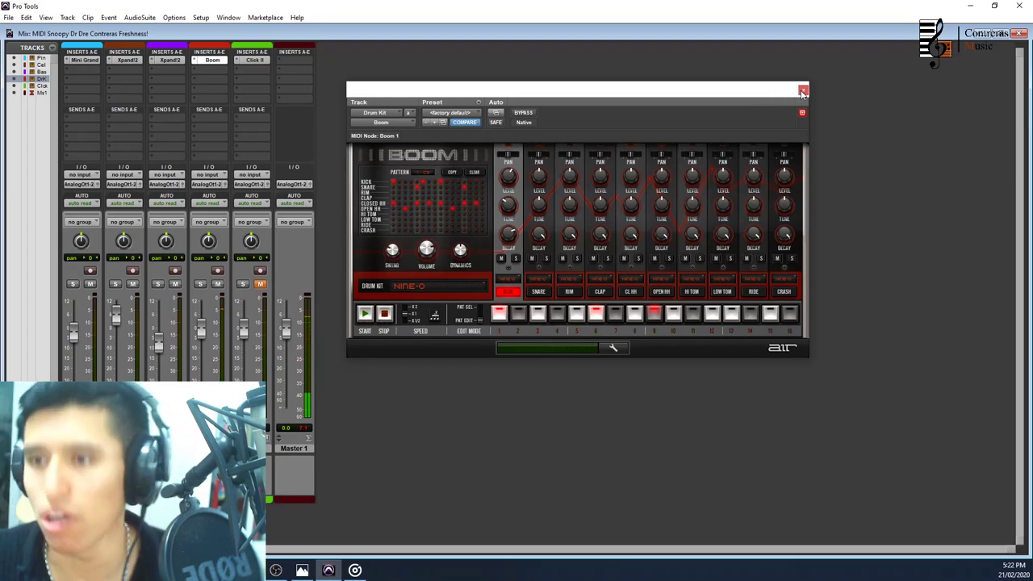
- Minimize the Mix window and arrange the Edit and Boom windows so the track clips stay visible beside Boom
{"action": "left_click_drag", "start_coordinate": [363, 35], "coordinate": [341, 375]}
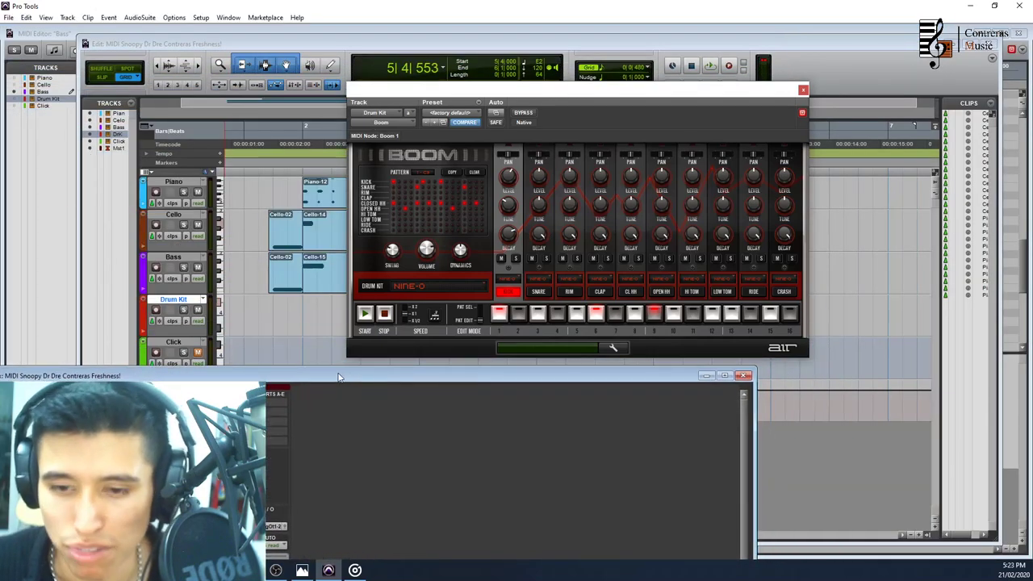
{"action": "left_click", "coordinate": [714, 377]}
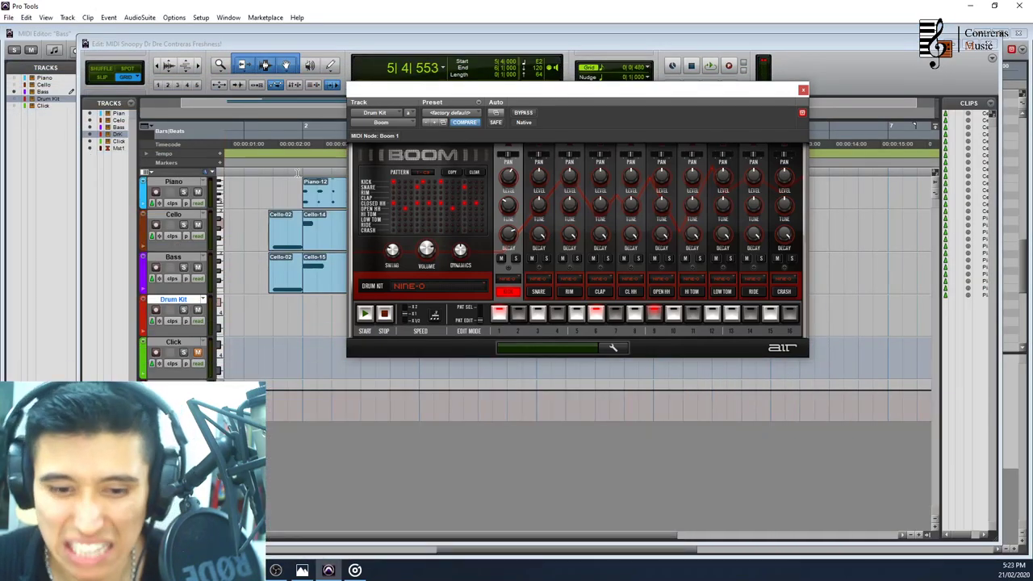
{"action": "double_click", "coordinate": [266, 44]}
{"action": "left_click_drag", "start_coordinate": [505, 97], "coordinate": [647, 99]}
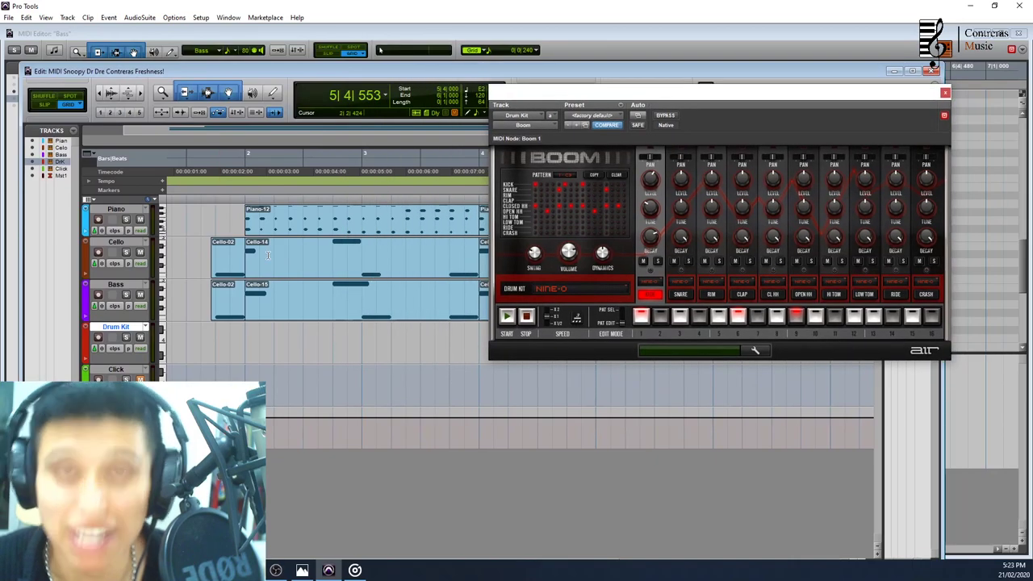
- Try to record Boom's running pattern onto the Drum Kit track, starting from 1|3|000
{"action": "left_click", "coordinate": [182, 177]}
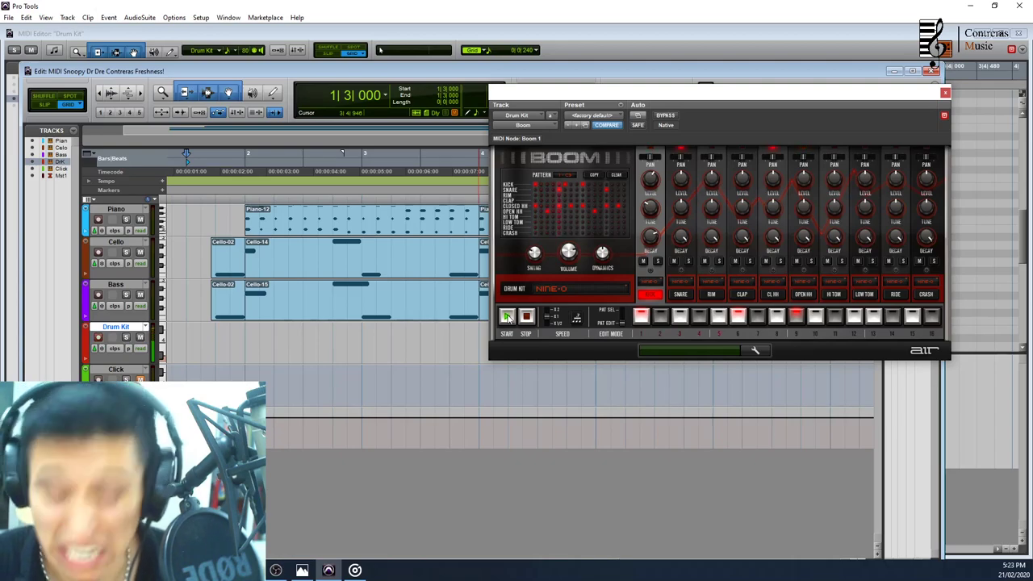
{"action": "left_click", "coordinate": [506, 315]}
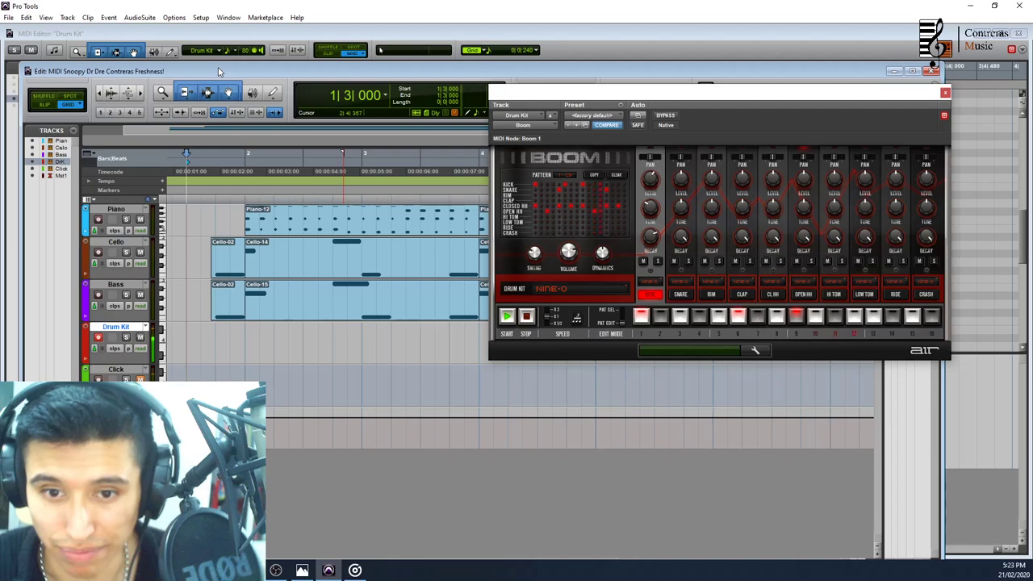
{"action": "key", "text": "ctrl+space"}
{"action": "left_click_drag", "start_coordinate": [202, 67], "coordinate": [202, 62]}
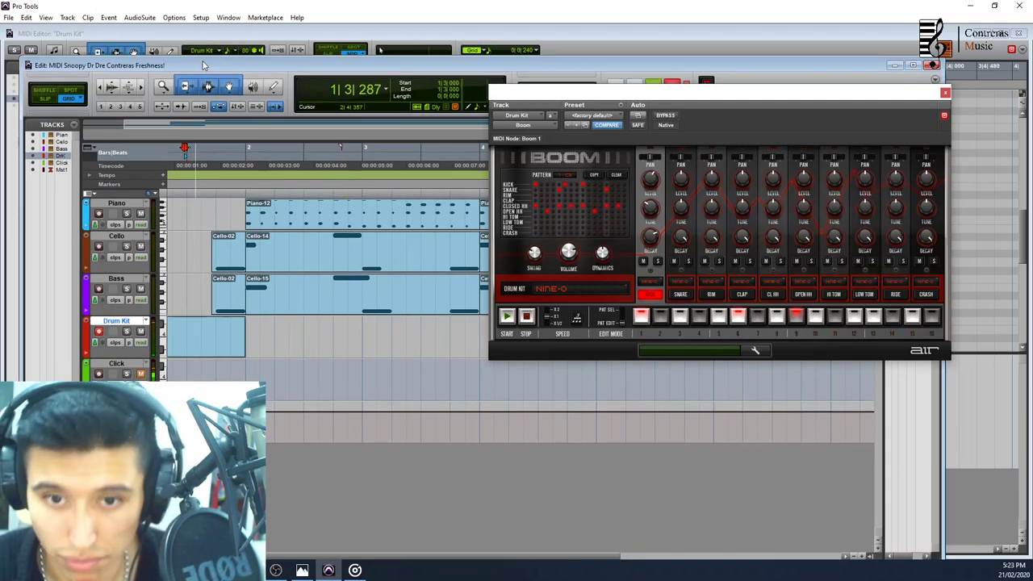
{"action": "left_click", "coordinate": [508, 321]}
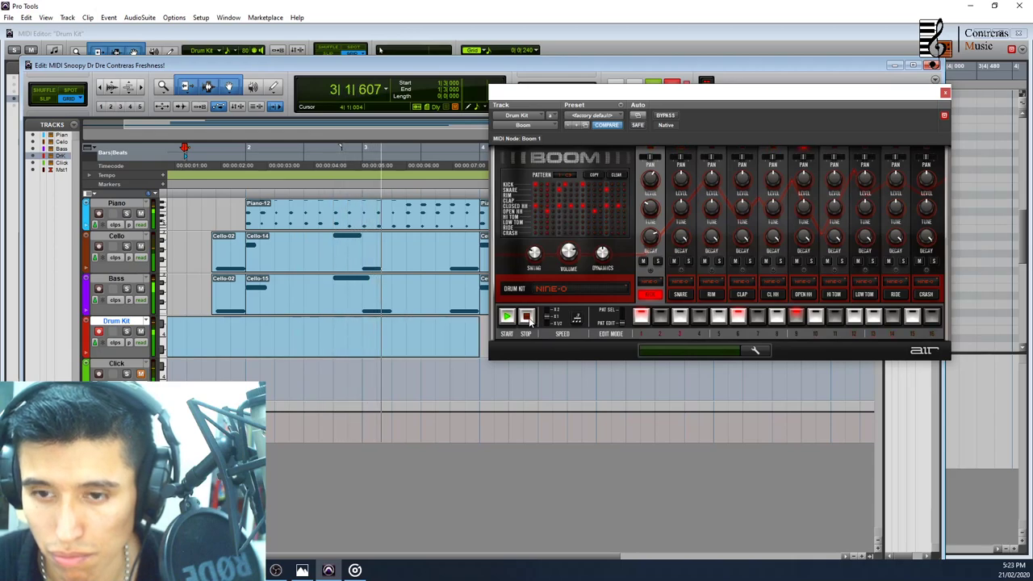
{"action": "key", "text": "space"}
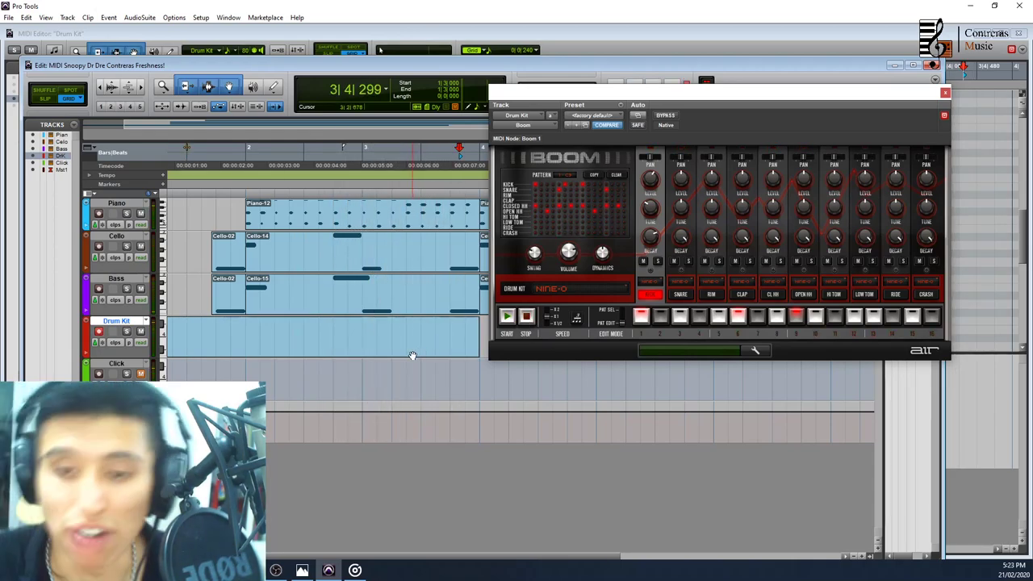
- Delete the recorded clip from the Drum Kit track and close the Boom window
{"action": "left_click", "coordinate": [412, 356]}
{"action": "key", "text": "Delete"}
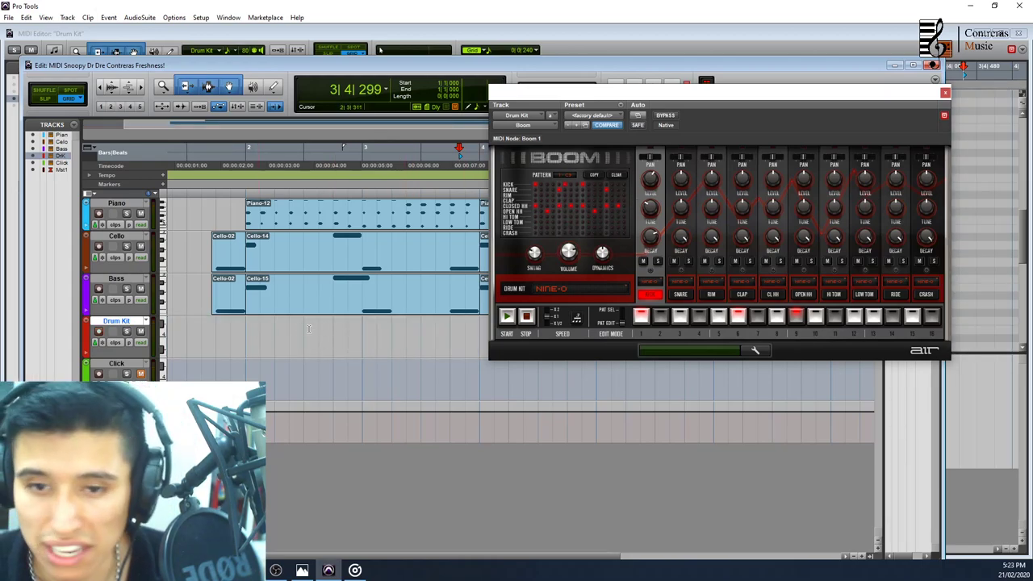
{"action": "left_click", "coordinate": [947, 93]}
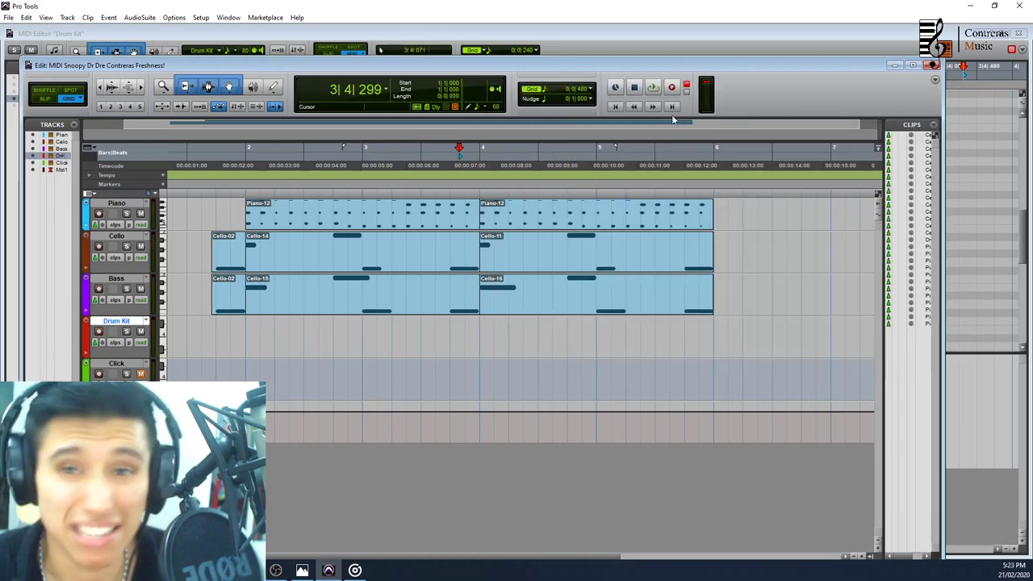
- Pencil a one-bar MIDI clip at bar 2 of the Drum Kit track, then set the track view back to clips
{"action": "left_click", "coordinate": [275, 87]}
{"action": "left_click", "coordinate": [262, 342]}
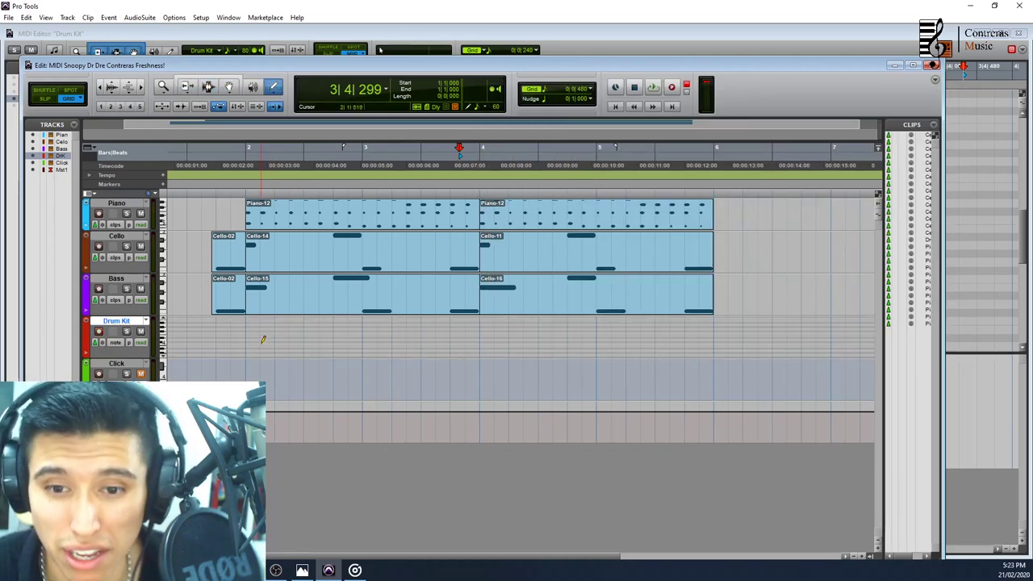
{"action": "left_click", "coordinate": [269, 339]}
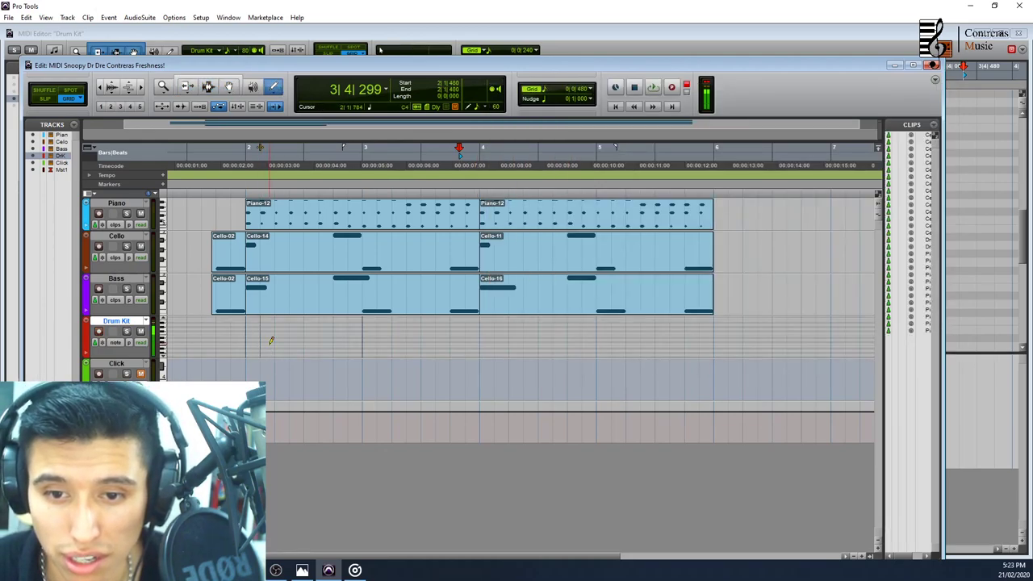
{"action": "left_click", "coordinate": [262, 333]}
{"action": "left_click", "coordinate": [145, 321]}
{"action": "left_click", "coordinate": [118, 342]}
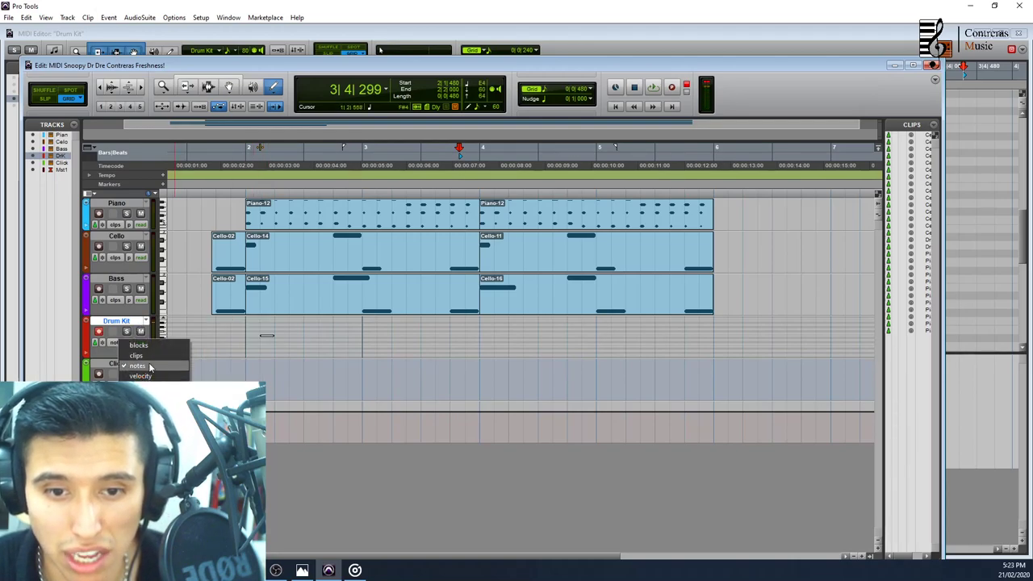
{"action": "left_click", "coordinate": [136, 355]}
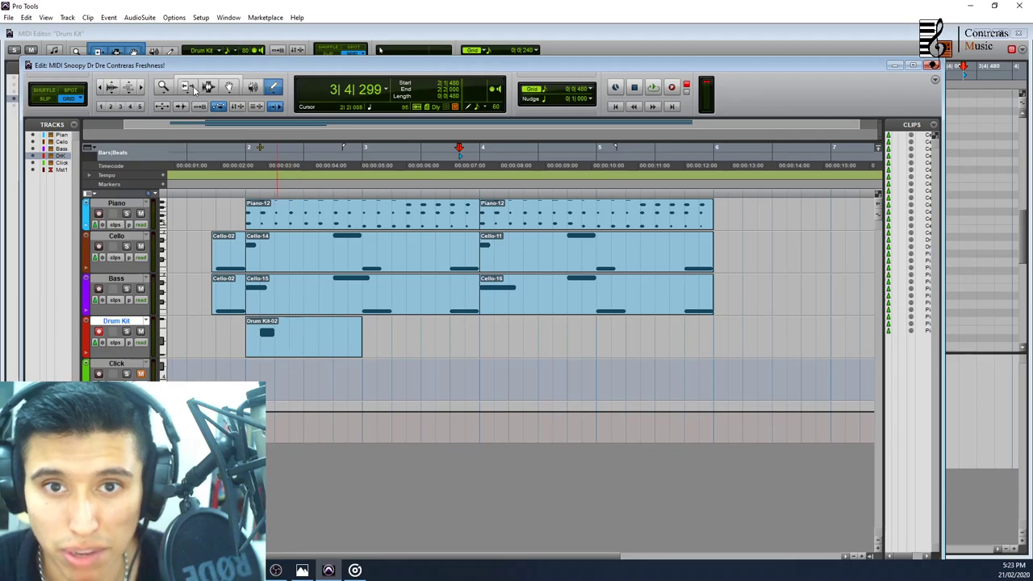
- Open the Drum Kit clip in the MIDI Editor and pencil D4 notes at 2|1|000, 2|2|240 and 2|3|000
{"action": "double_click", "coordinate": [314, 350]}
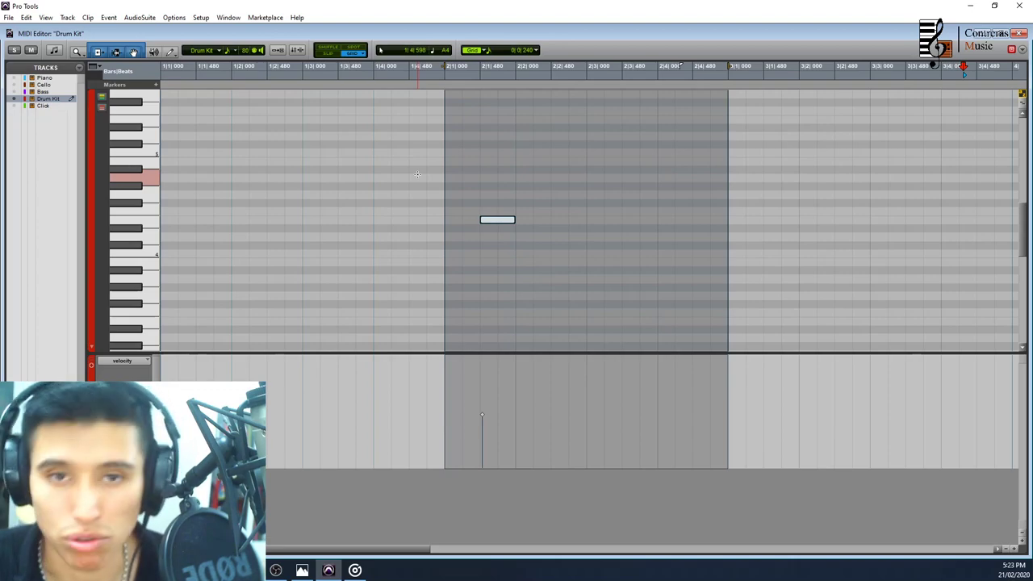
{"action": "left_click", "coordinate": [142, 274]}
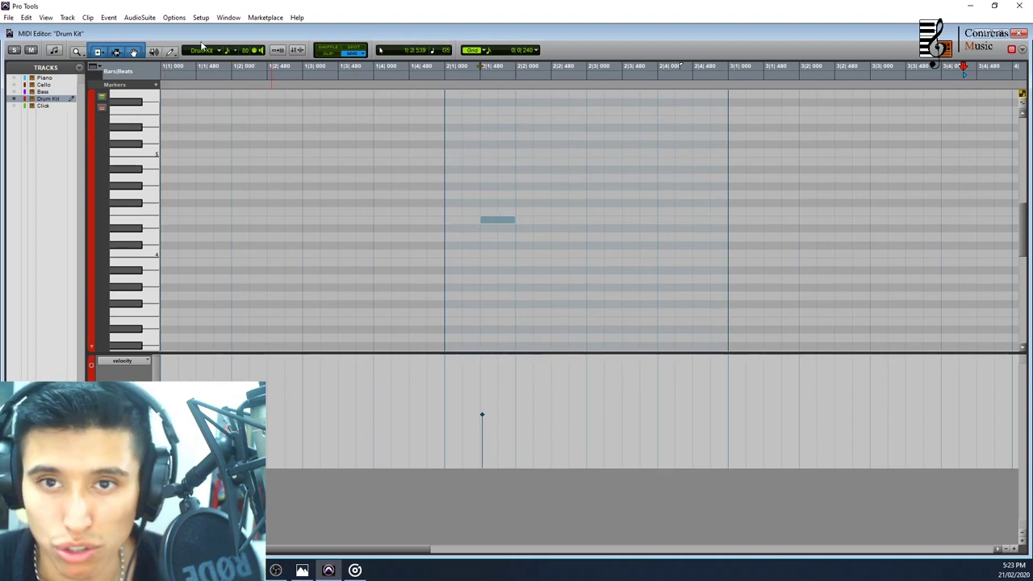
{"action": "left_click", "coordinate": [171, 52]}
{"action": "left_click", "coordinate": [456, 235]}
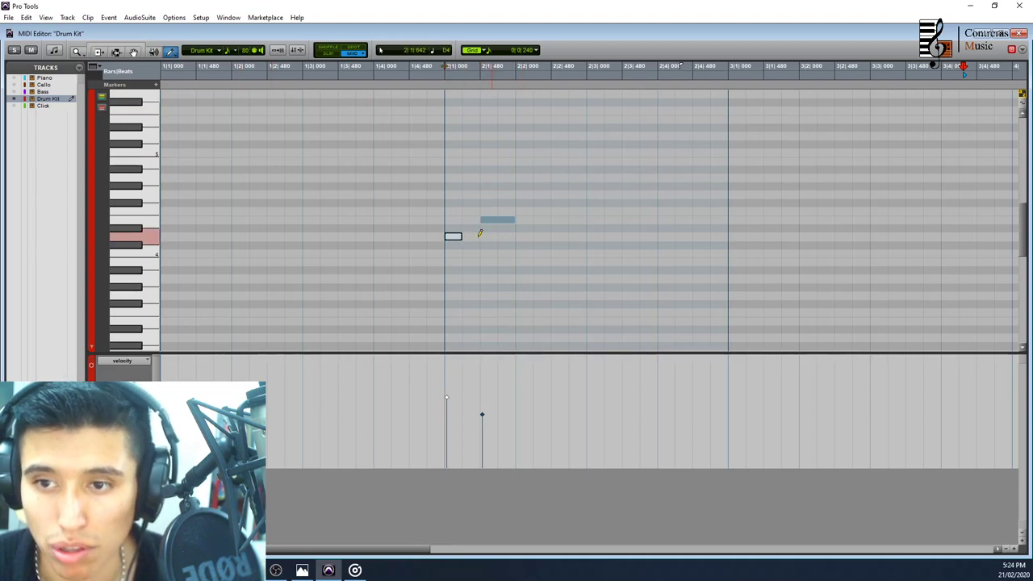
{"action": "left_click", "coordinate": [542, 236]}
{"action": "left_click", "coordinate": [595, 236]}
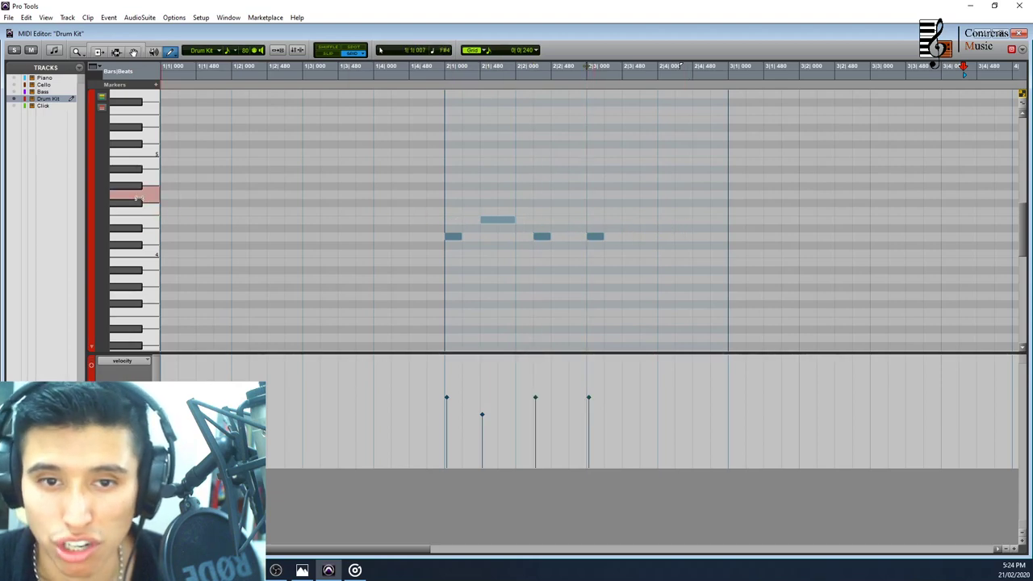
- Audition several keys around octaves 4 and 5 of the Drum Kit track to identify Boom's drum sounds
{"action": "left_click_drag", "start_coordinate": [143, 218], "coordinate": [127, 145]}
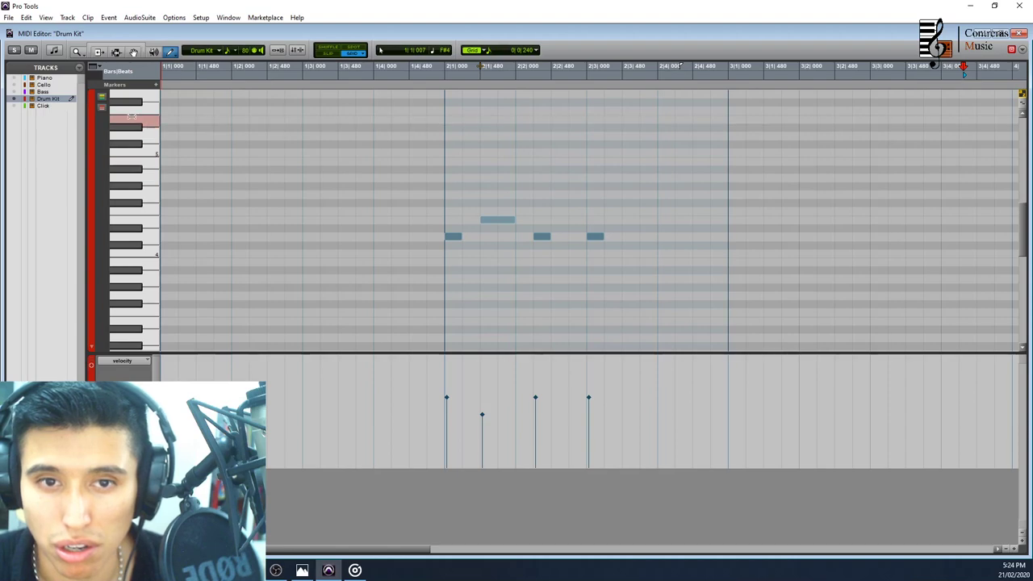
{"action": "left_click", "coordinate": [136, 236]}
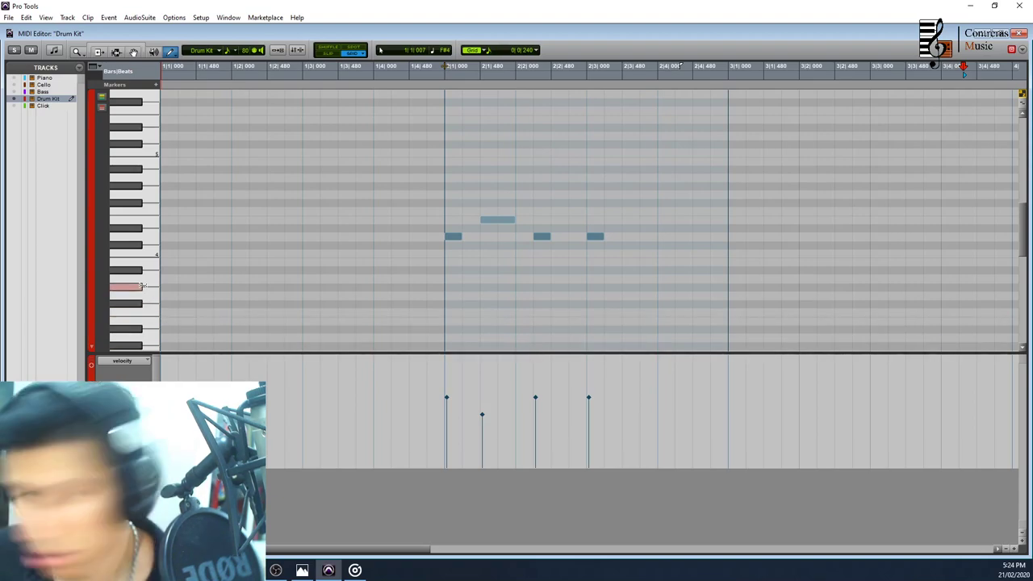
{"action": "left_click", "coordinate": [147, 223]}
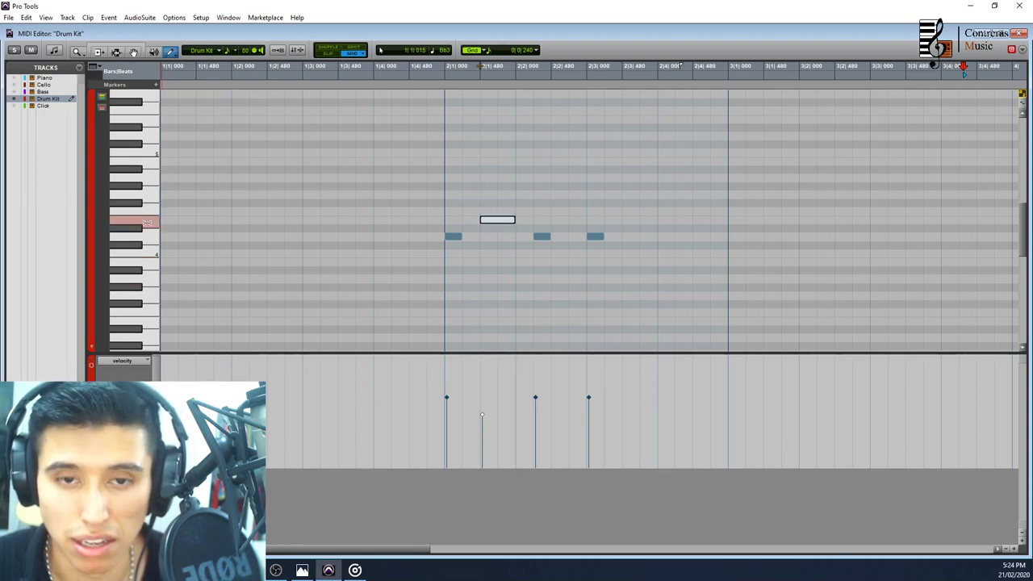
{"action": "left_click", "coordinate": [149, 164]}
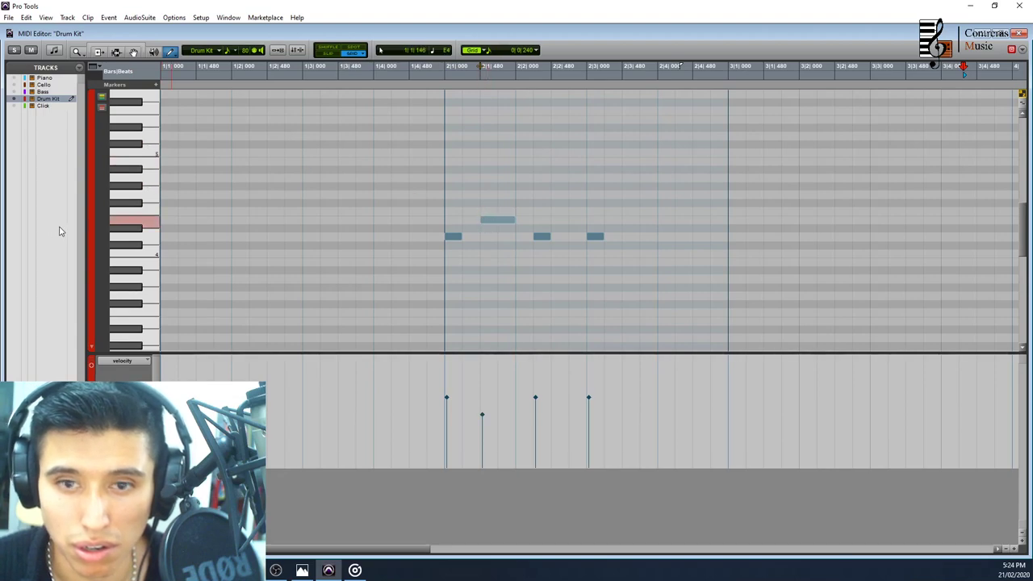
- Delete the E4 note in beat 1 of the Drum Kit clip
{"action": "left_click_drag", "start_coordinate": [445, 219], "coordinate": [516, 220]}
{"action": "key", "text": "ctrl+z"}
{"action": "left_click", "coordinate": [499, 221]}
{"action": "key", "text": "Delete"}
{"action": "left_click", "coordinate": [500, 220]}
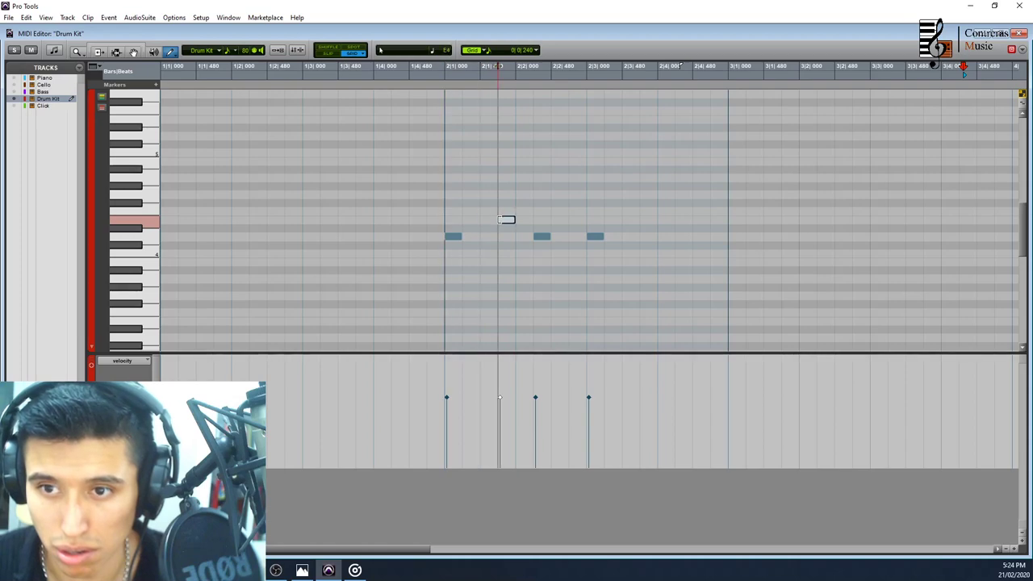
{"action": "key", "text": "Delete"}
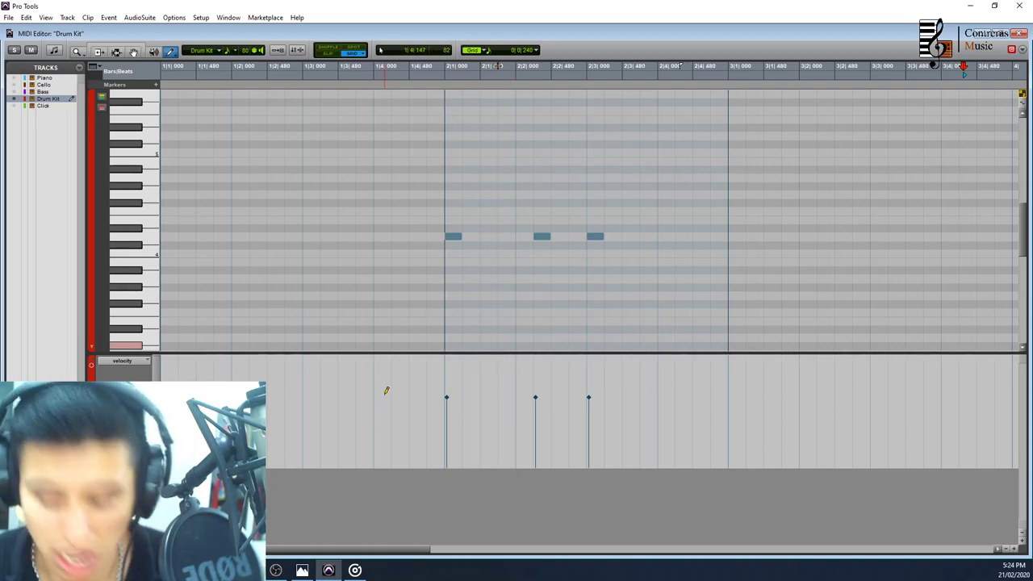
- Look at the Boom plug-in from the Mix window, close it and return to the Edit window
{"action": "key", "text": "ctrl+="}
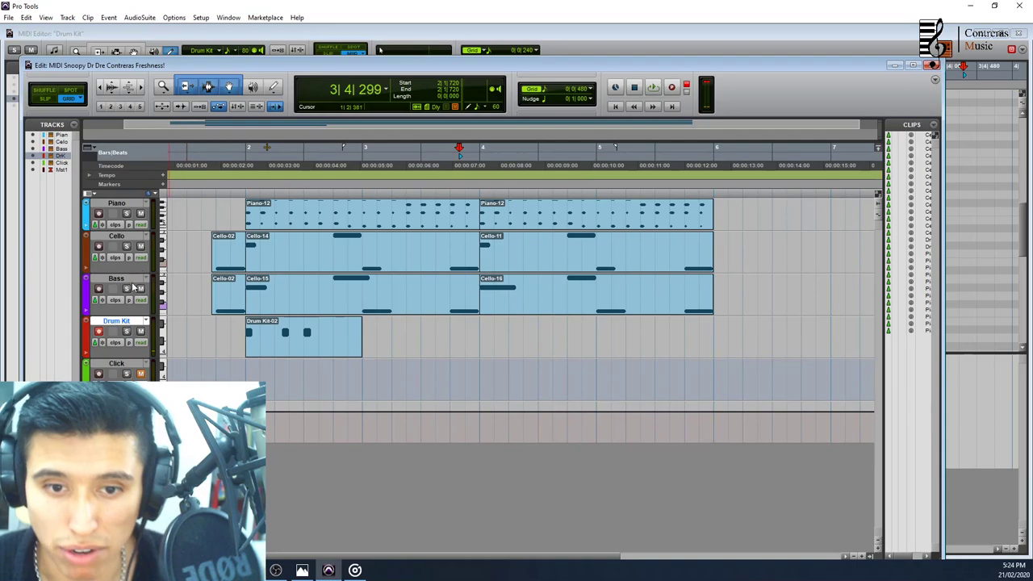
{"action": "left_click_drag", "start_coordinate": [151, 66], "coordinate": [265, 56]}
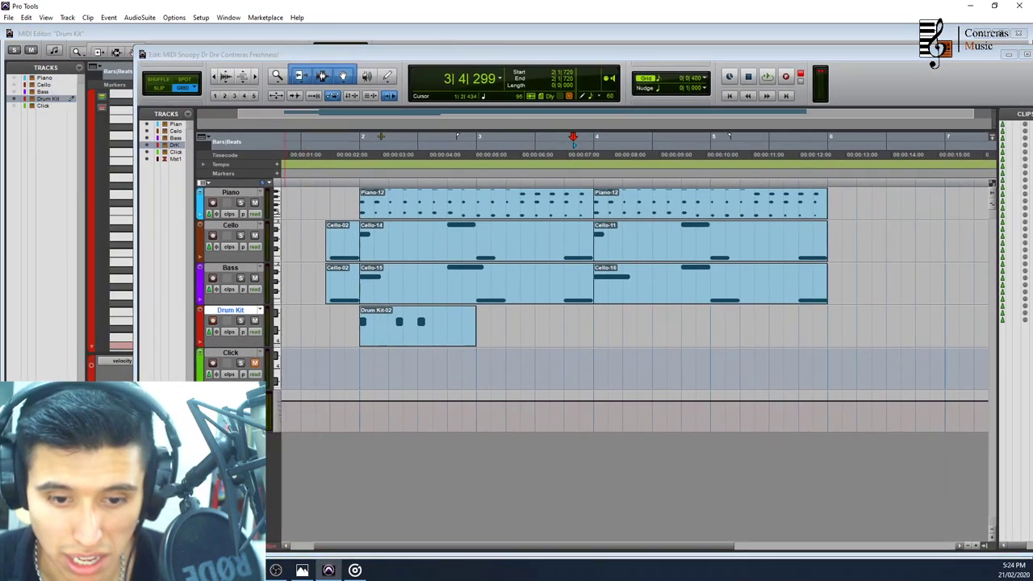
{"action": "key", "text": "ctrl+="}
{"action": "left_click", "coordinate": [203, 61]}
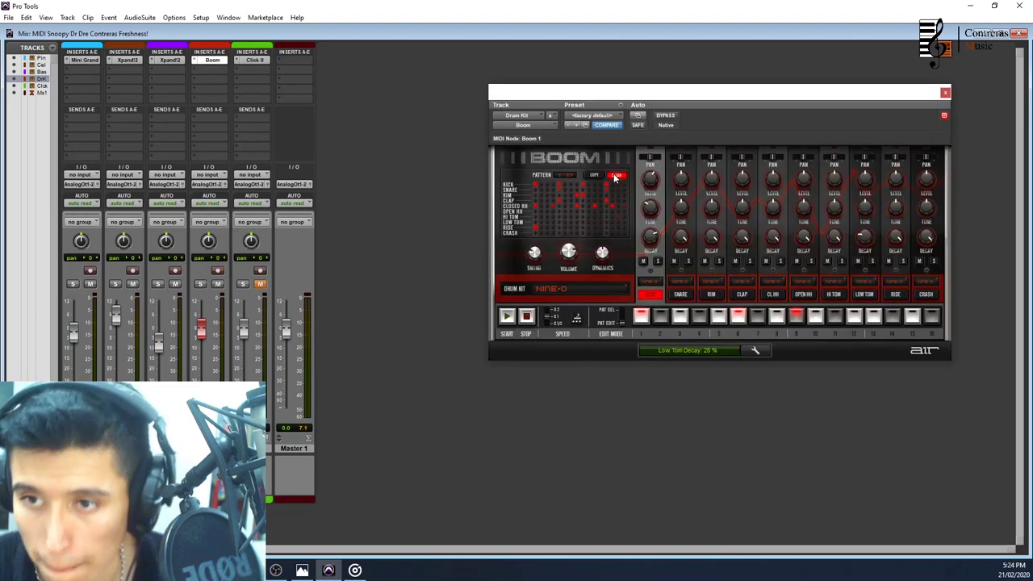
{"action": "left_click", "coordinate": [945, 92]}
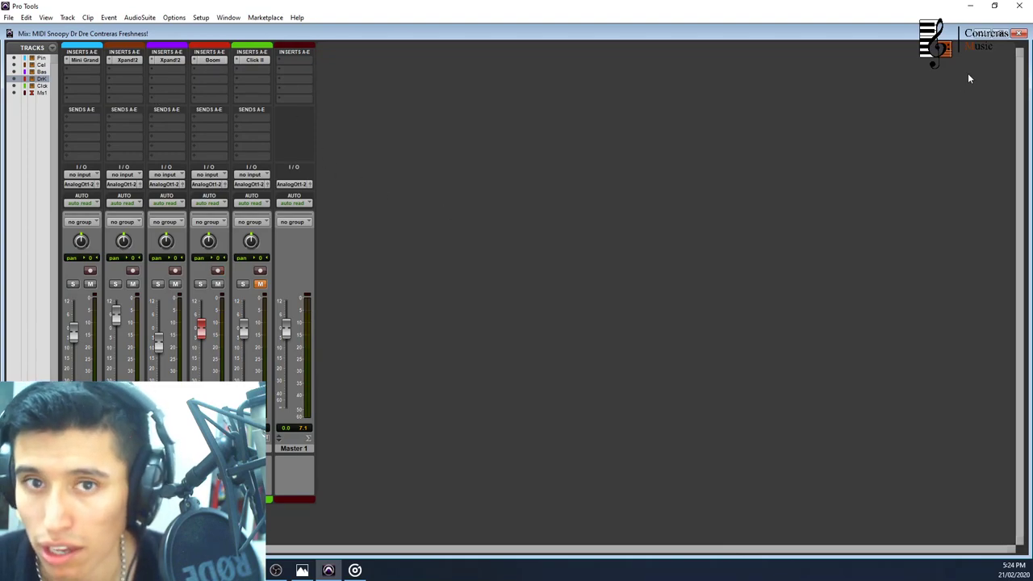
{"action": "key", "text": "ctrl+="}
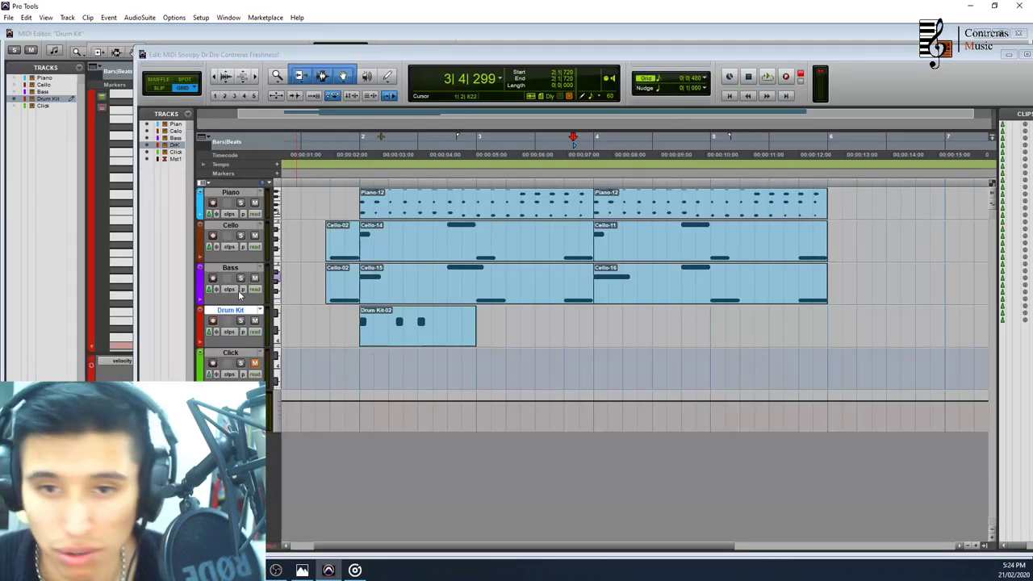
- Reopen the Drum Kit clip in the MIDI Editor and check the lower octaves for Boom's drum sounds
{"action": "double_click", "coordinate": [435, 337]}
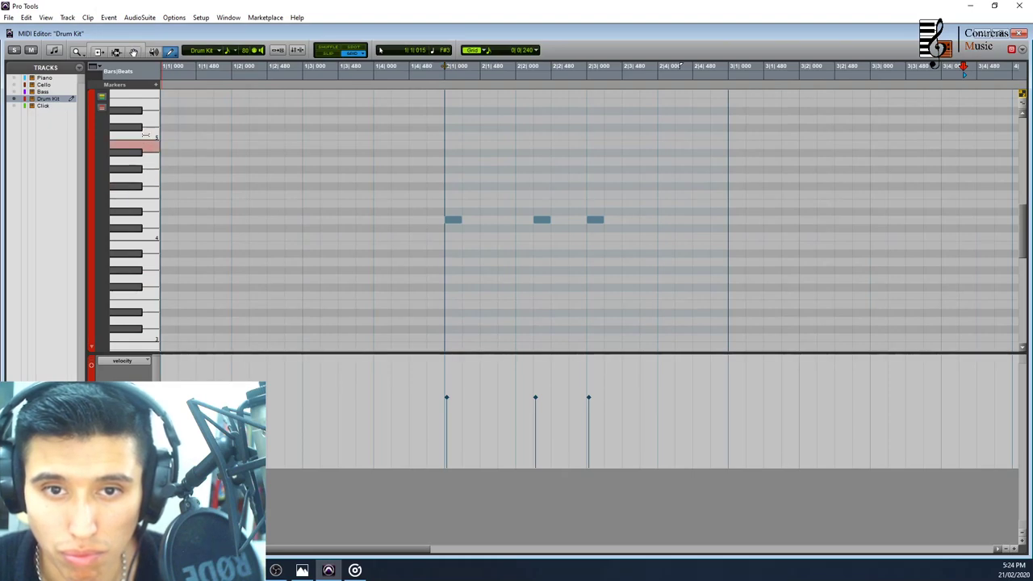
{"action": "scroll", "coordinate": [346, 247], "scroll_direction": "down", "scroll_amount": 8}
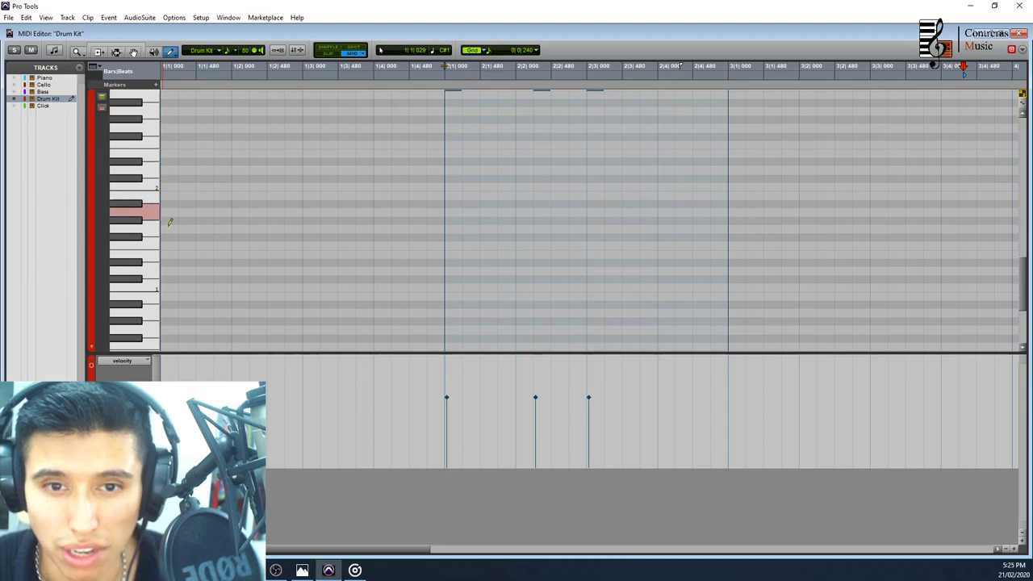
{"action": "scroll", "coordinate": [196, 219], "scroll_direction": "up", "scroll_amount": 1}
{"action": "scroll", "coordinate": [272, 232], "scroll_direction": "up", "scroll_amount": 1}
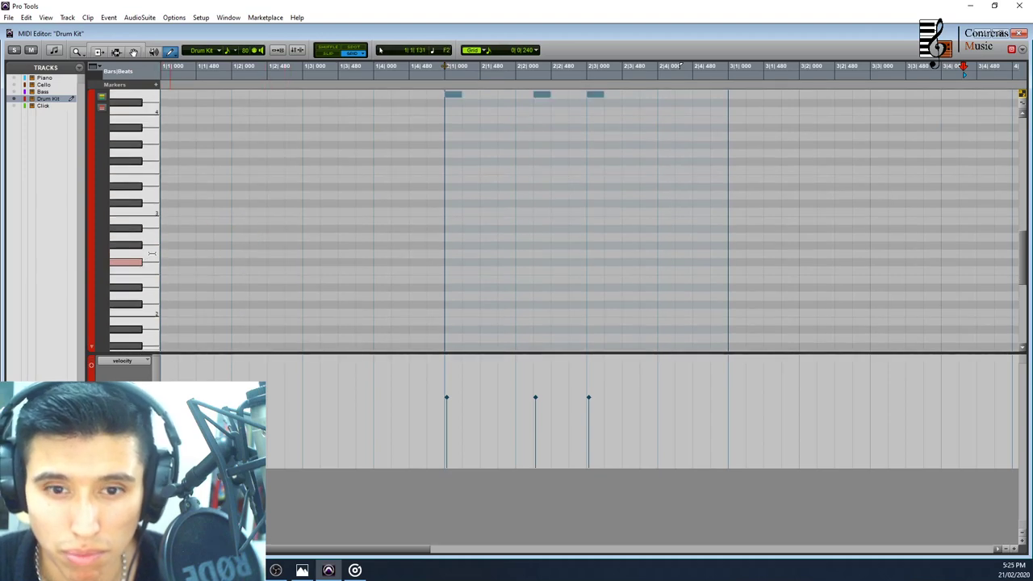
{"action": "scroll", "coordinate": [410, 201], "scroll_direction": "up", "scroll_amount": 3}
- Select the three D4 notes in the Drum Kit clip and delete them
{"action": "left_click_drag", "start_coordinate": [393, 176], "coordinate": [639, 175]}
{"action": "key", "text": "ctrl+z"}
{"action": "left_click", "coordinate": [136, 44]}
{"action": "left_click_drag", "start_coordinate": [438, 132], "coordinate": [650, 207]}
{"action": "key", "text": "Delete"}
- Pencil C2 notes at 2|1|000, 2|2|240 and 2|3|000, and E2 notes at 2|2|000 and 2|4|000, in the Drum Kit clip
{"action": "scroll", "coordinate": [348, 231], "scroll_direction": "down", "scroll_amount": 3}
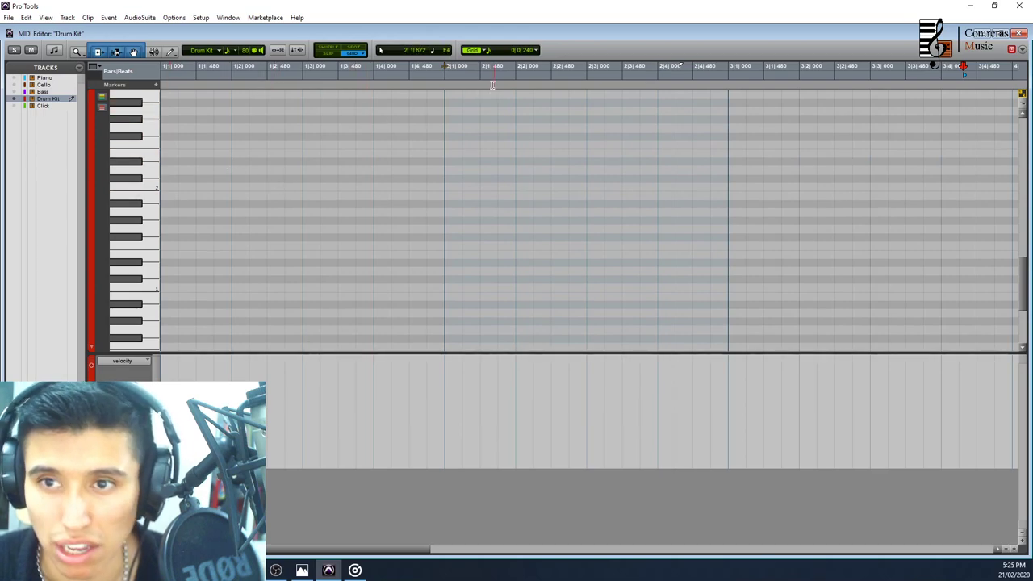
{"action": "left_click", "coordinate": [170, 51]}
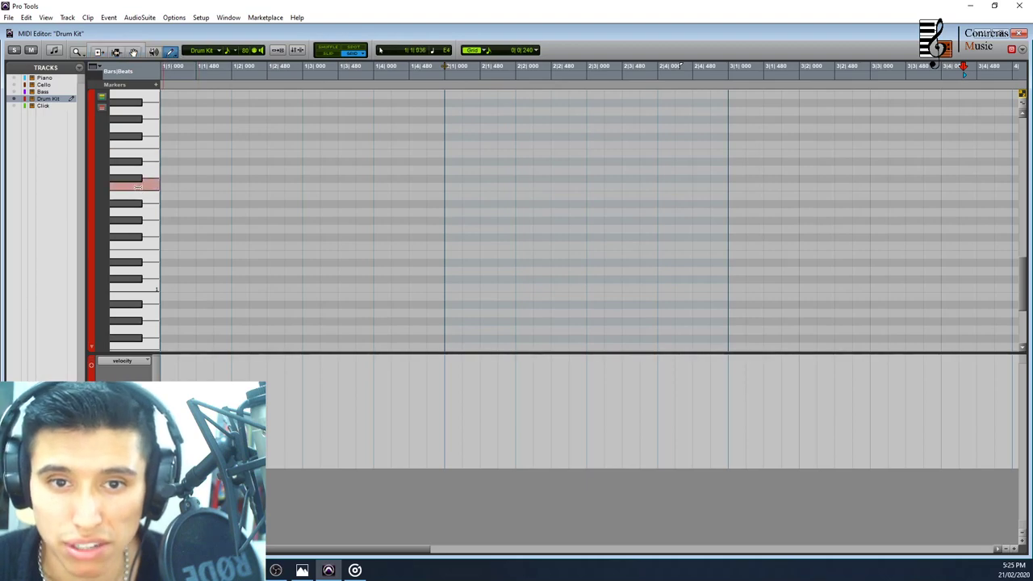
{"action": "left_click", "coordinate": [454, 187]}
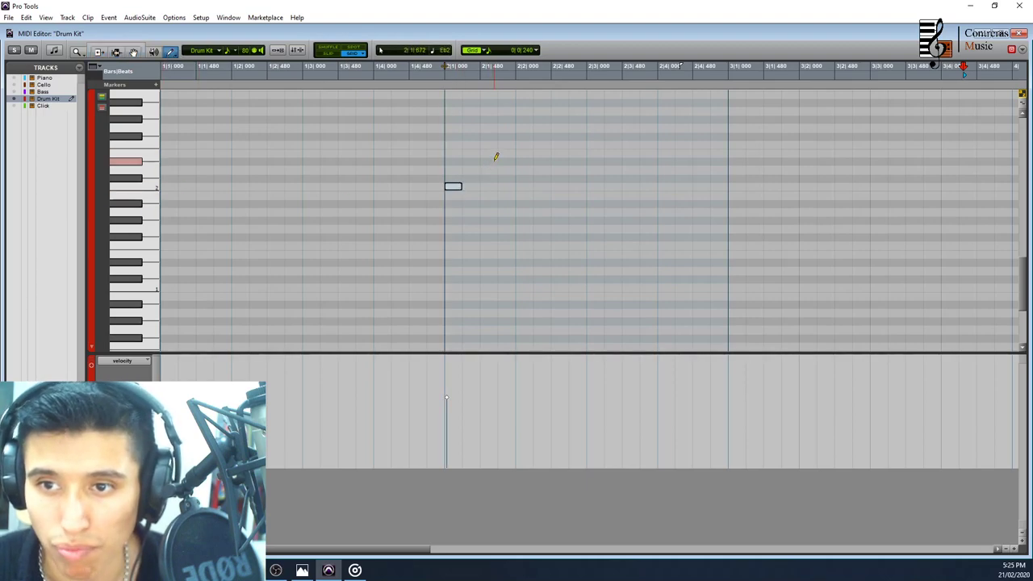
{"action": "left_click", "coordinate": [524, 162]}
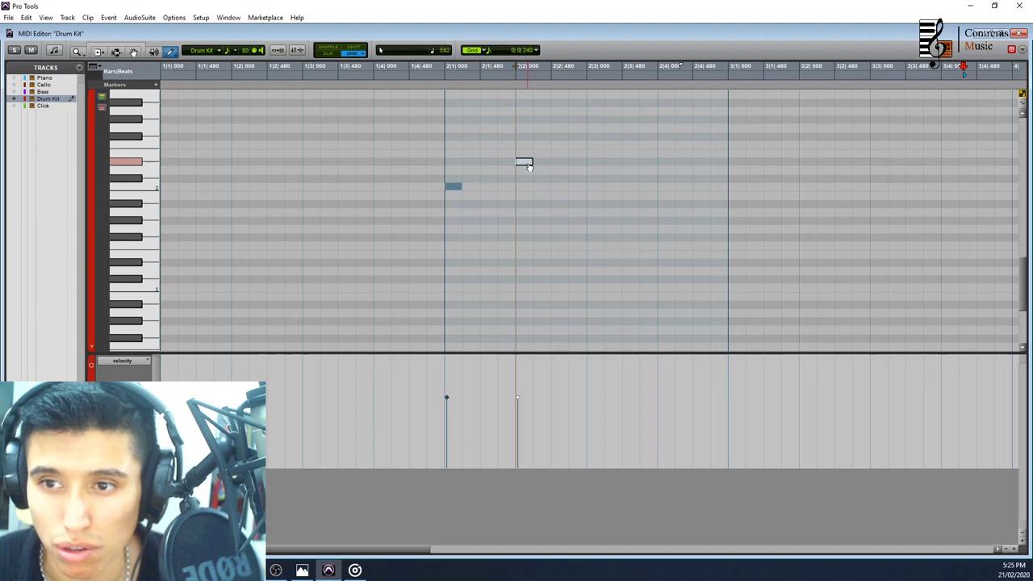
{"action": "left_click_drag", "start_coordinate": [524, 162], "coordinate": [526, 152]}
{"action": "left_click", "coordinate": [541, 186]}
{"action": "left_click", "coordinate": [594, 187]}
{"action": "left_click", "coordinate": [665, 153]}
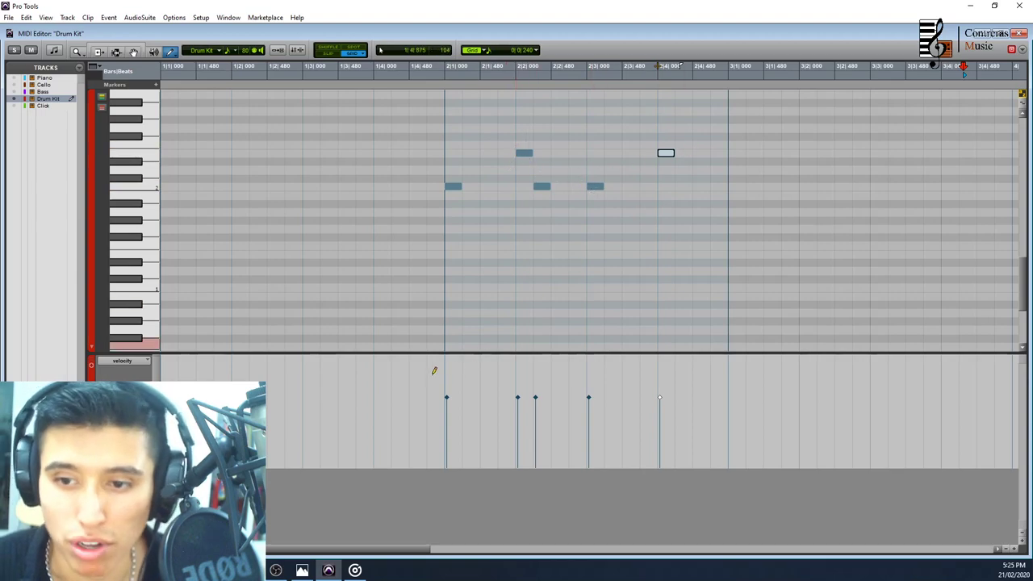
- Select all five drum notes and raise their velocities together
{"action": "left_click", "coordinate": [135, 51]}
{"action": "mouse_move", "coordinate": [410, 358]}
{"action": "left_mouse_down"}
{"action": "mouse_move", "coordinate": [457, 380]}
{"action": "mouse_move", "coordinate": [662, 397]}
{"action": "left_mouse_up"}
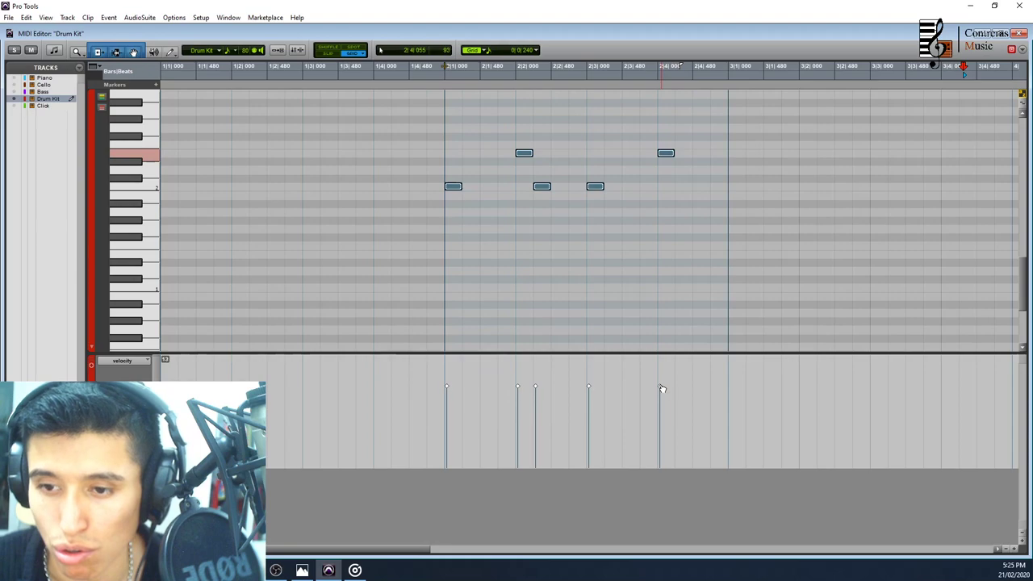
- Audition the keys above the existing notes, then pencil a G#2 note at 2|1|000 and a Bb2 note at 2|1|480
{"action": "scroll", "coordinate": [424, 234], "scroll_direction": "up", "scroll_amount": 2}
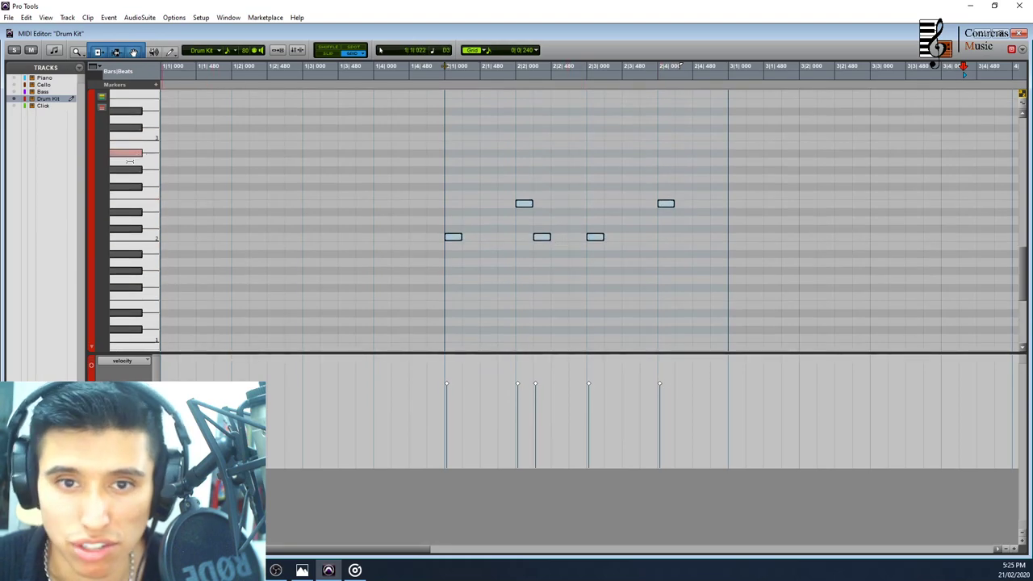
{"action": "left_click", "coordinate": [132, 158]}
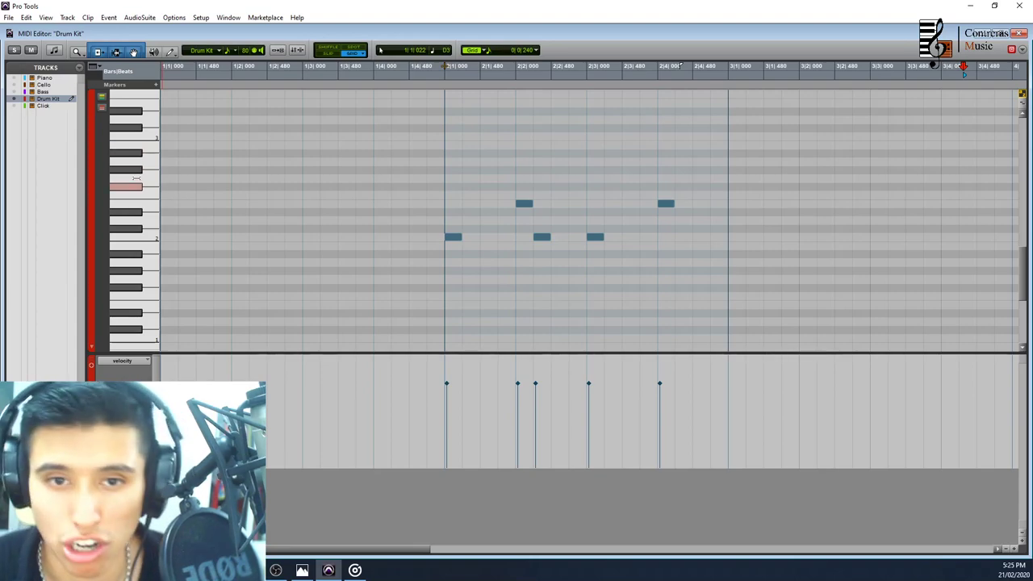
{"action": "left_click", "coordinate": [171, 52]}
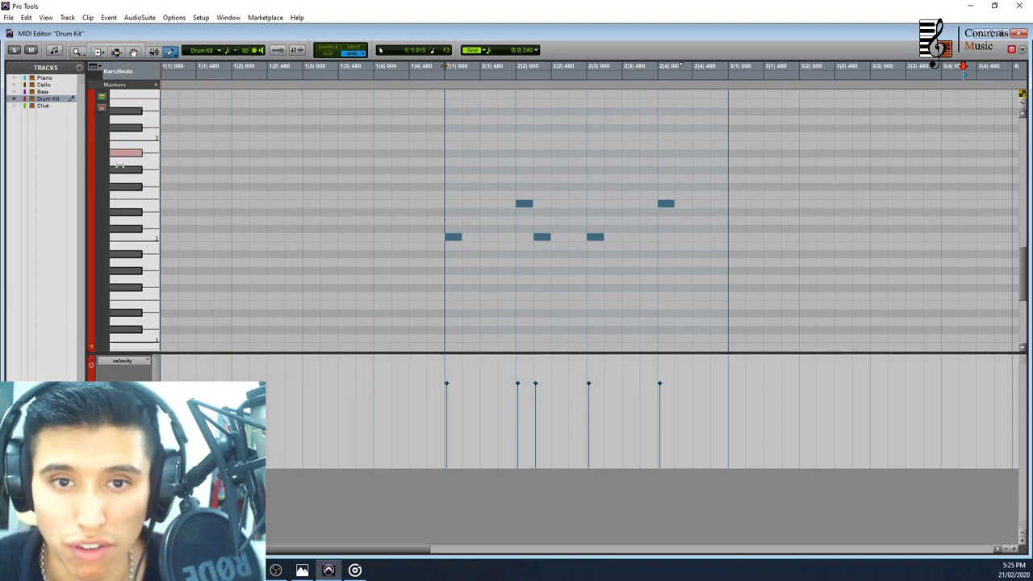
{"action": "left_click", "coordinate": [456, 170]}
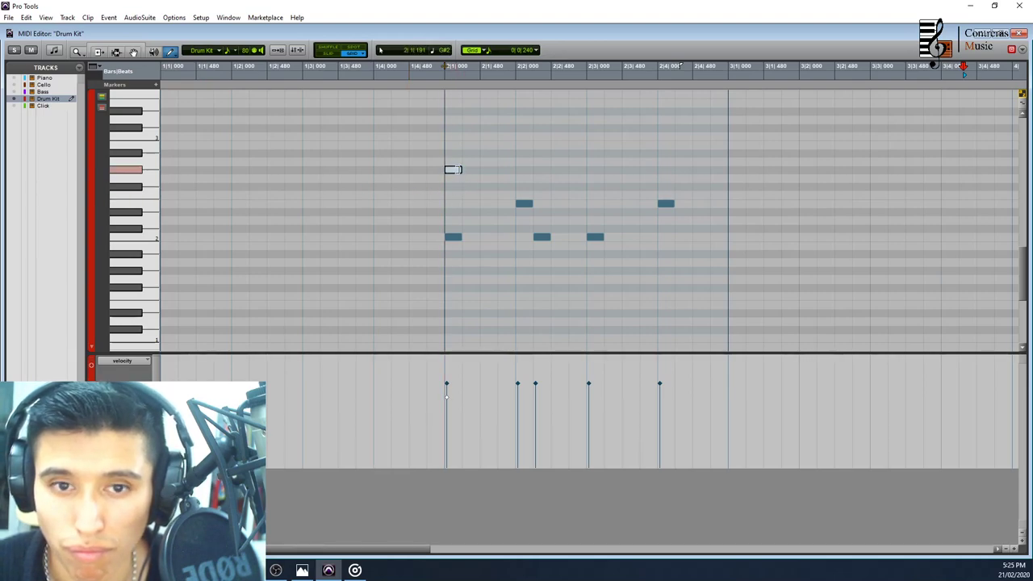
{"action": "left_click", "coordinate": [472, 153]}
{"action": "left_click_drag", "start_coordinate": [486, 161], "coordinate": [496, 158]}
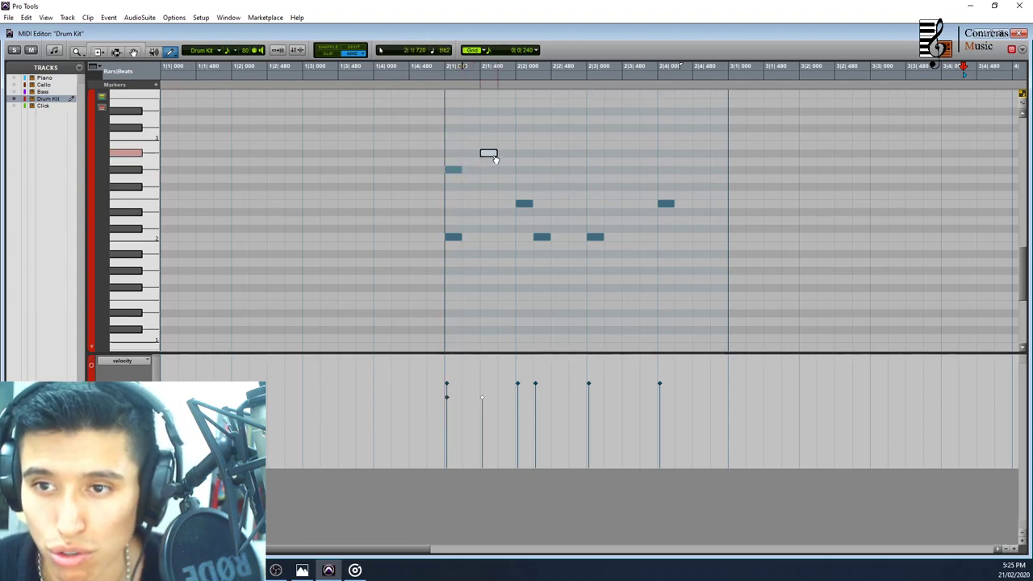
- Add G#2 notes at 2|2|000, 2|2|480, 2|3|000, 2|4|000 and 2|4|480, plus a Bb2 note at 2|3|480, to the drum clip
{"action": "left_click", "coordinate": [526, 171]}
{"action": "left_click", "coordinate": [559, 170]}
{"action": "left_click", "coordinate": [595, 170]}
{"action": "left_click", "coordinate": [630, 153]}
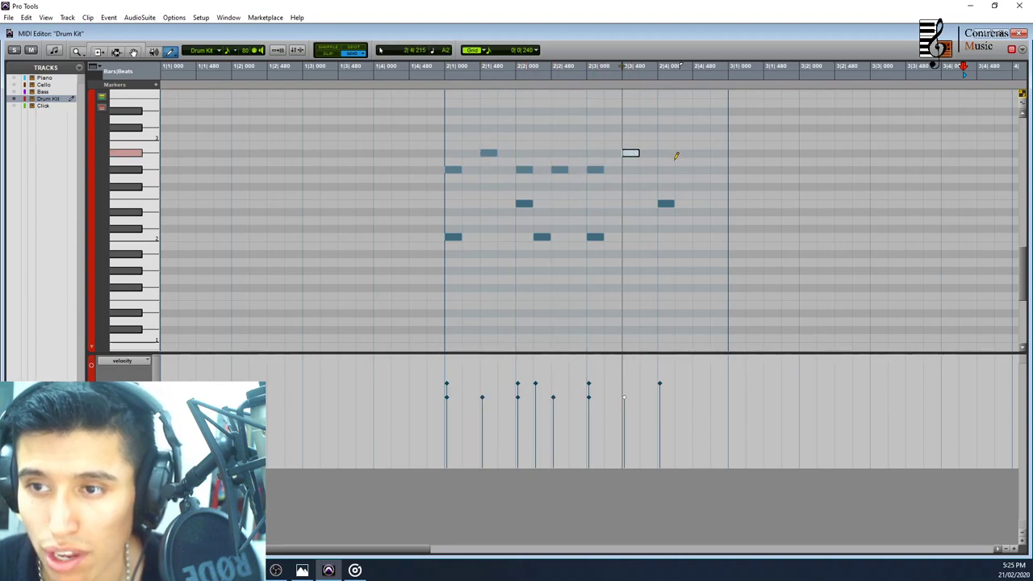
{"action": "left_click", "coordinate": [665, 170]}
{"action": "left_click", "coordinate": [700, 169]}
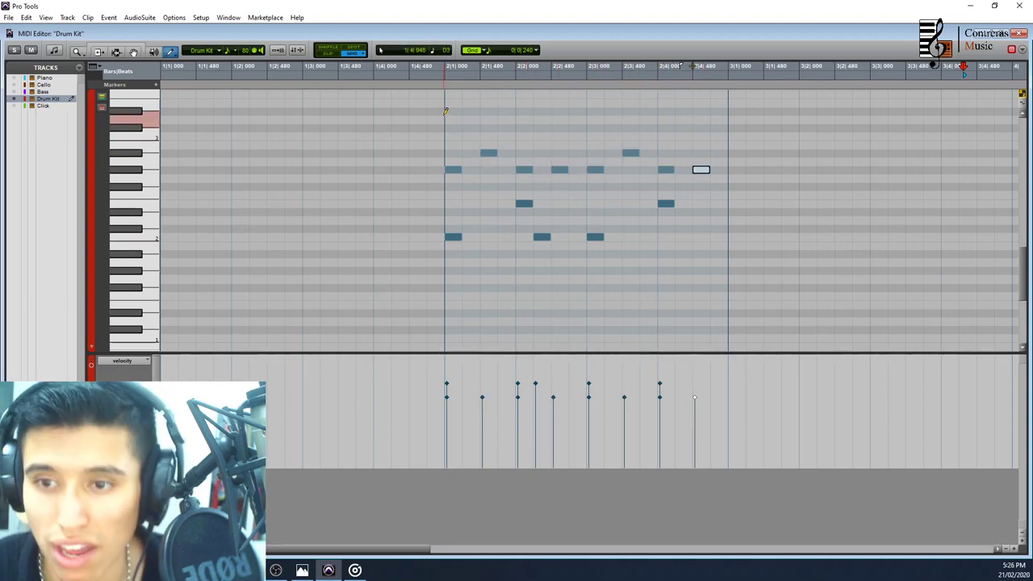
- Solo the Drum Kit track and play back its drum clip in the MIDI Editor from just before bar 2
{"action": "left_click", "coordinate": [103, 50]}
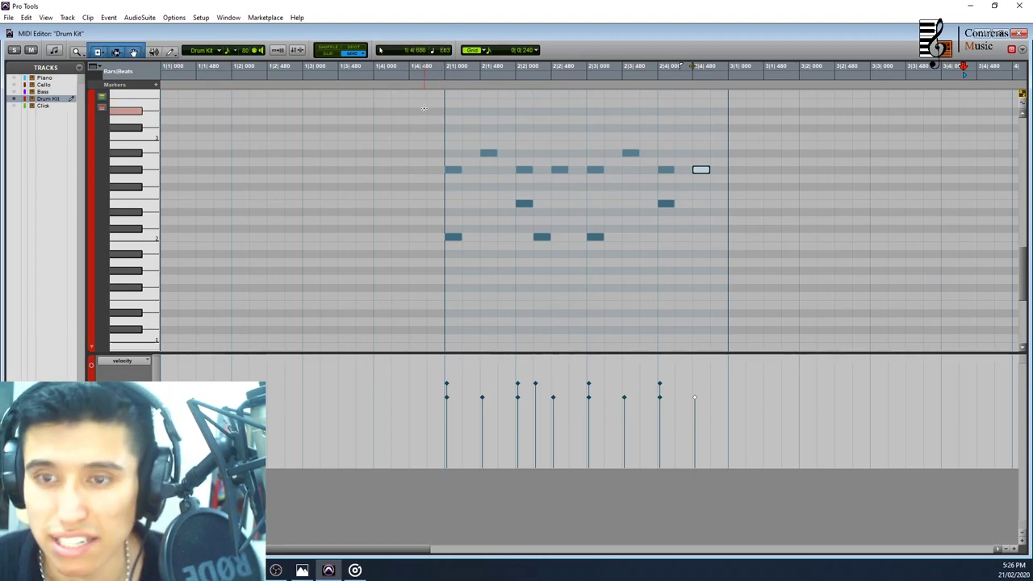
{"action": "key", "text": "ctrl+equal"}
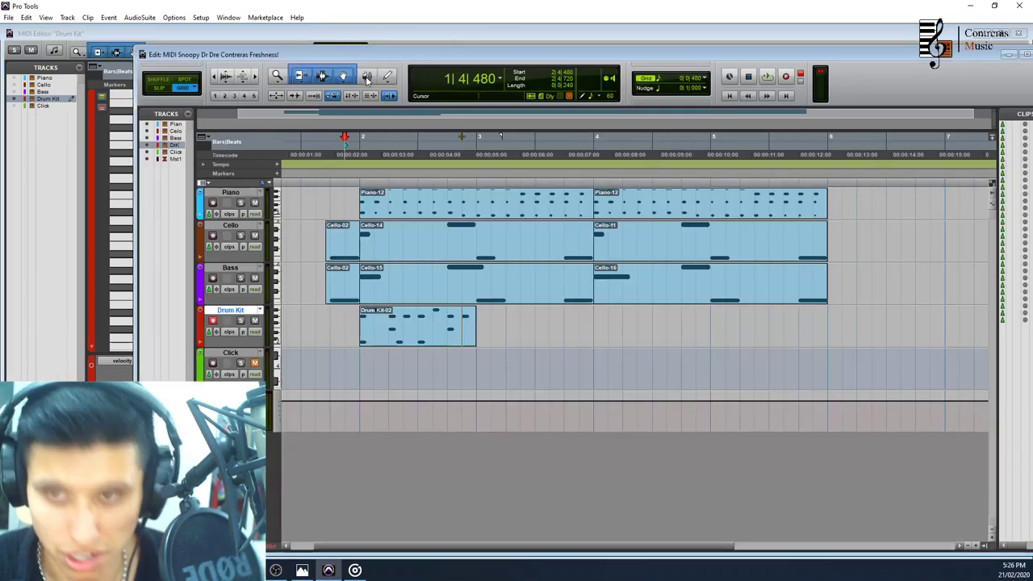
{"action": "left_click", "coordinate": [240, 321]}
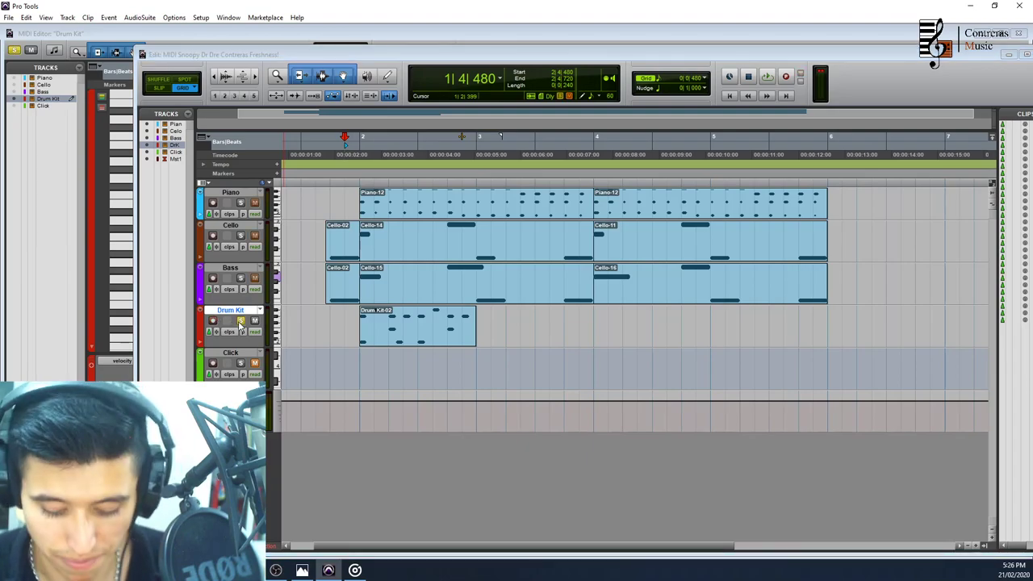
{"action": "double_click", "coordinate": [364, 334]}
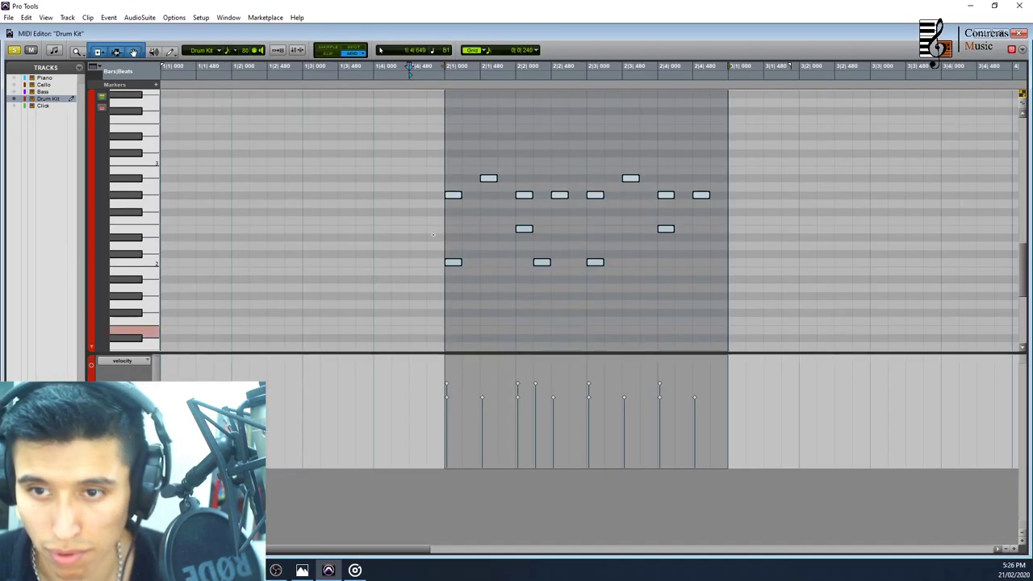
{"action": "left_click", "coordinate": [320, 73]}
{"action": "key", "text": "space"}
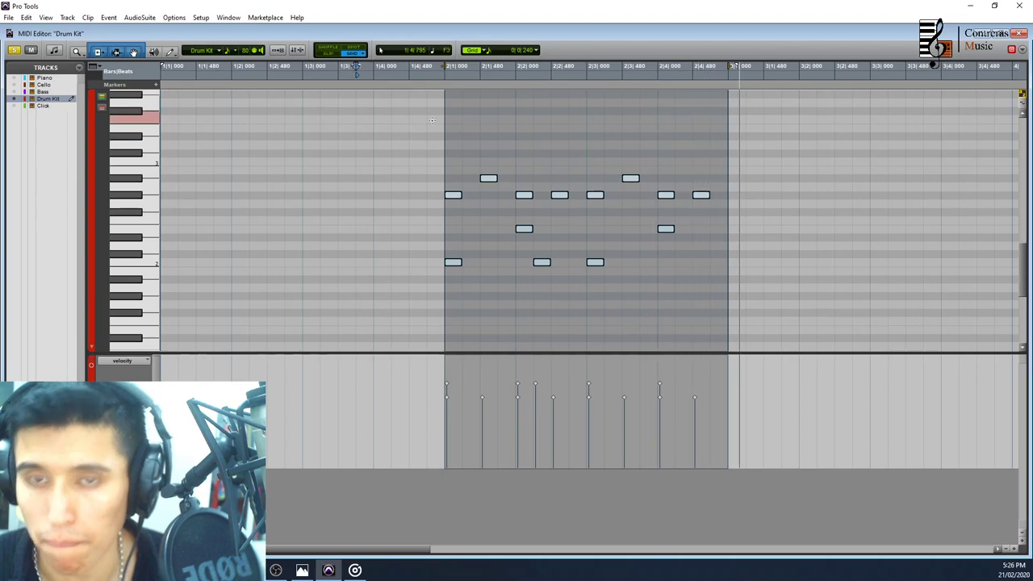
{"action": "key", "text": "space"}
- Duplicate the one-bar Drum Kit clip three times so the pattern fills bars 2 to 5, and play it back
{"action": "key", "text": "ctrl+equal"}
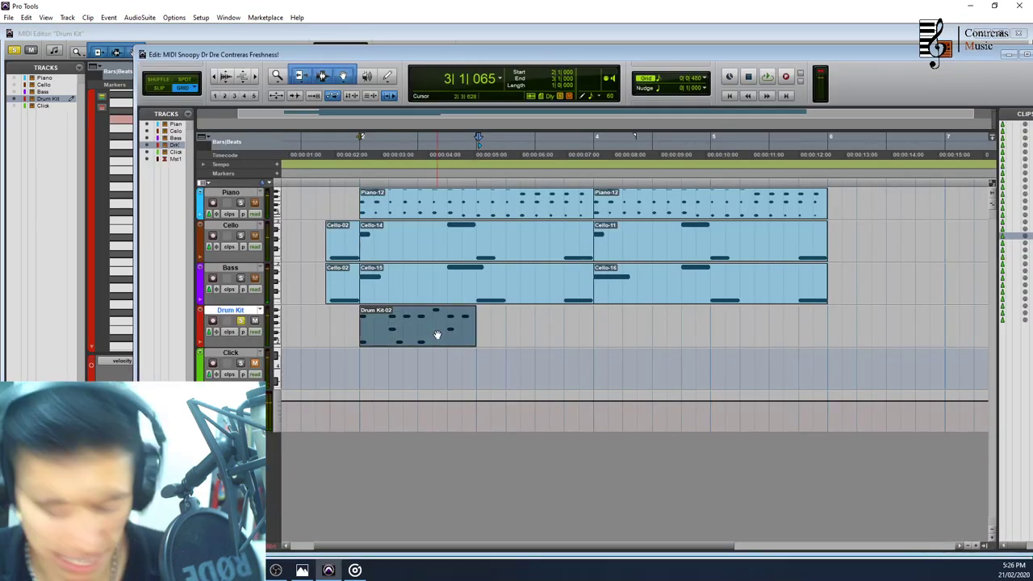
{"action": "key", "text": "ctrl+d"}
{"action": "key", "text": "ctrl+d"}
{"action": "key", "text": "ctrl+d"}
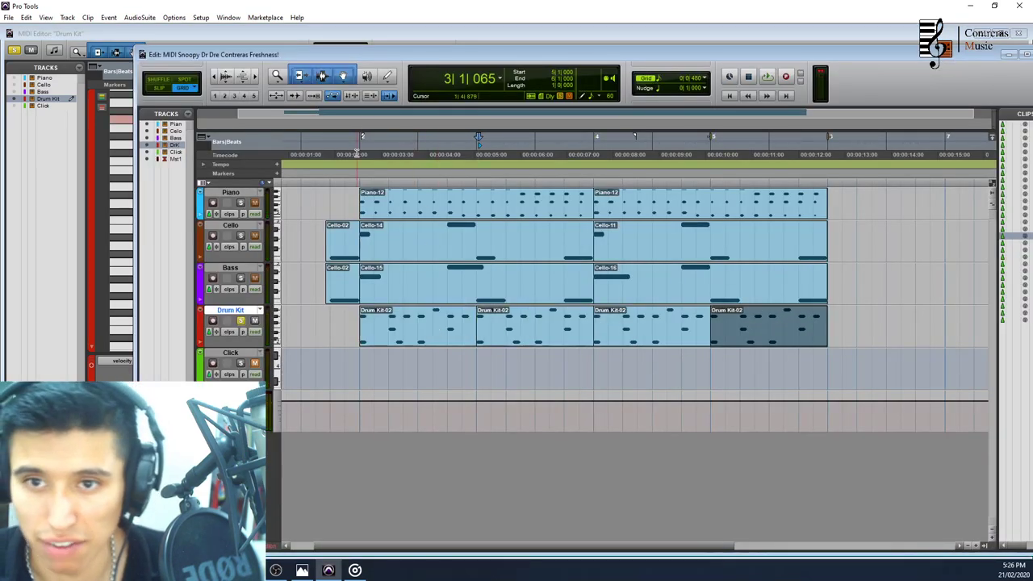
{"action": "left_click", "coordinate": [355, 152]}
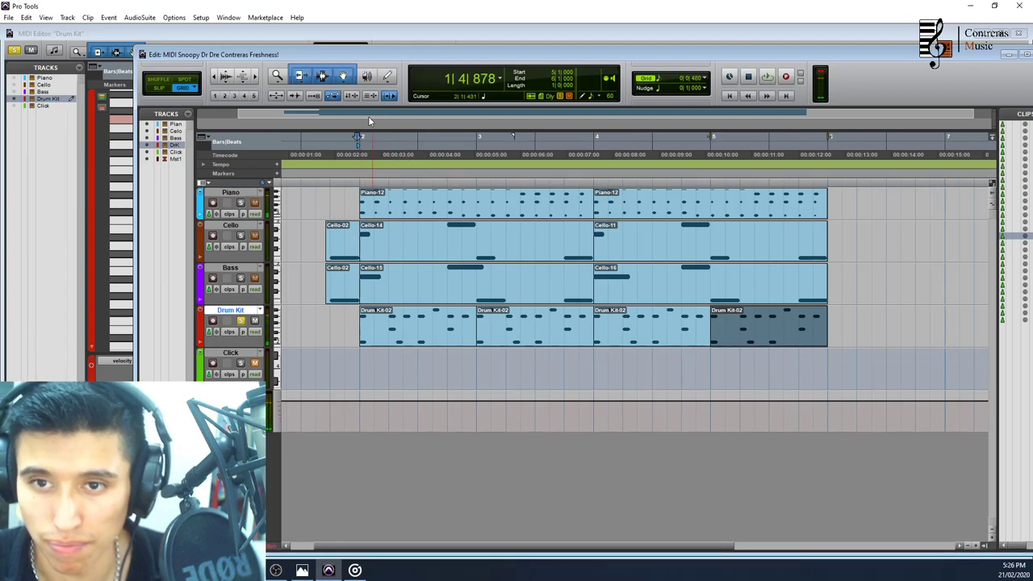
{"action": "key", "text": "space"}
{"action": "key", "text": "space"}
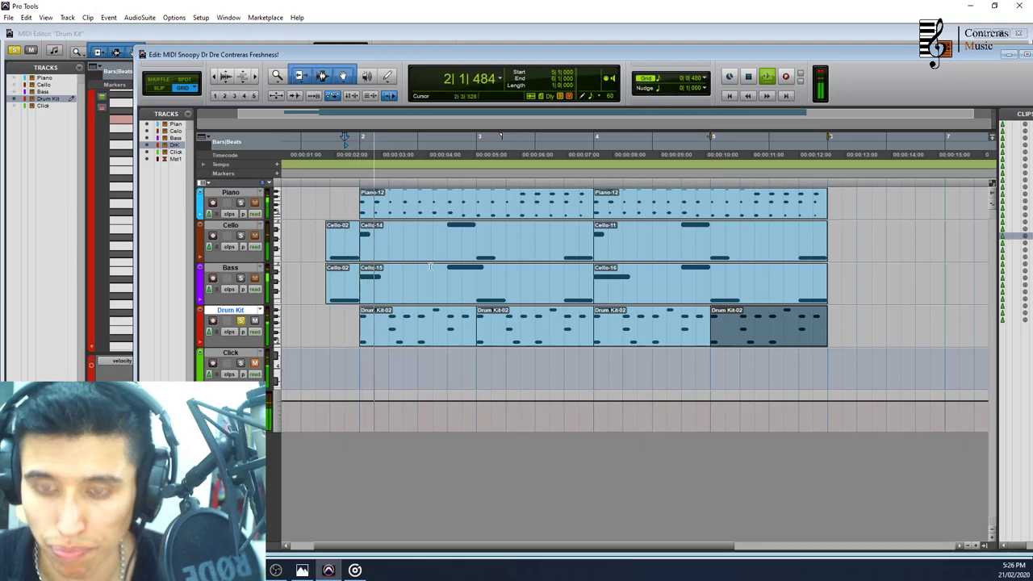
- Select all the G#2 and Bb2 notes across the four drum clips and raise their velocities slightly
{"action": "double_click", "coordinate": [446, 336]}
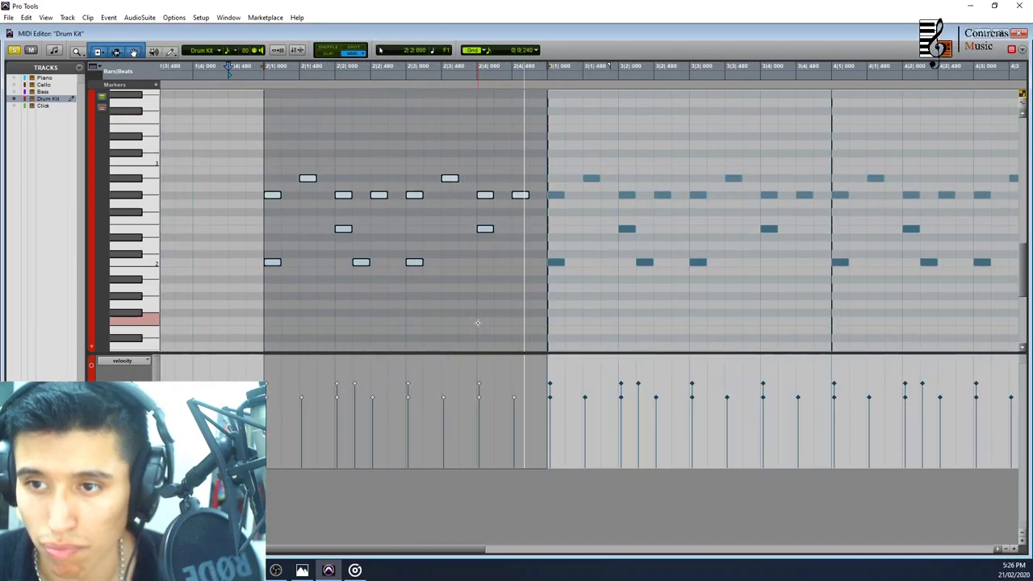
{"action": "key", "text": "r"}
{"action": "key", "text": "r"}
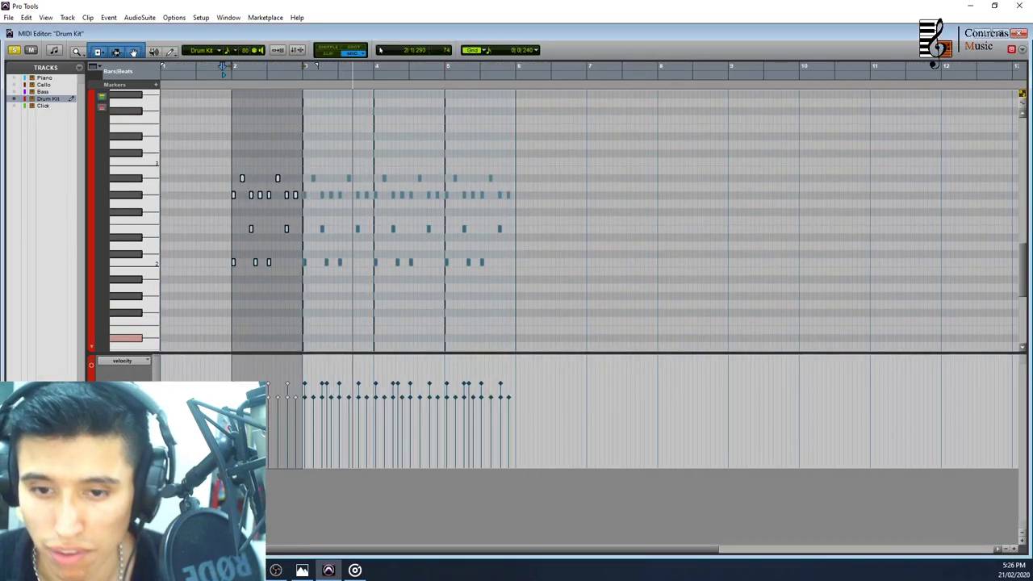
{"action": "left_click", "coordinate": [205, 67]}
{"action": "left_click_drag", "start_coordinate": [267, 391], "coordinate": [511, 393]}
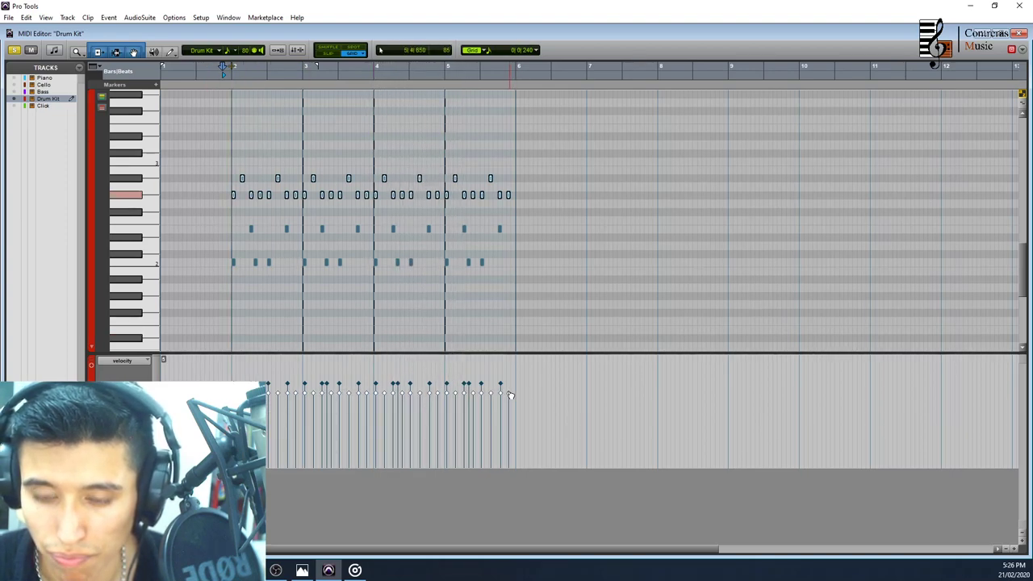
{"action": "key", "text": "ctrl+="}
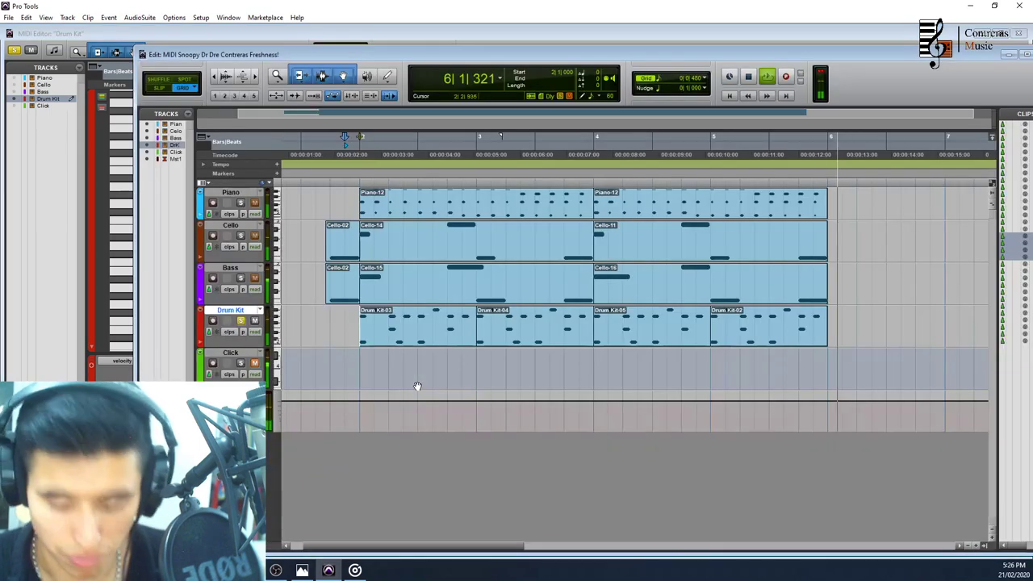
{"action": "key", "text": "space"}
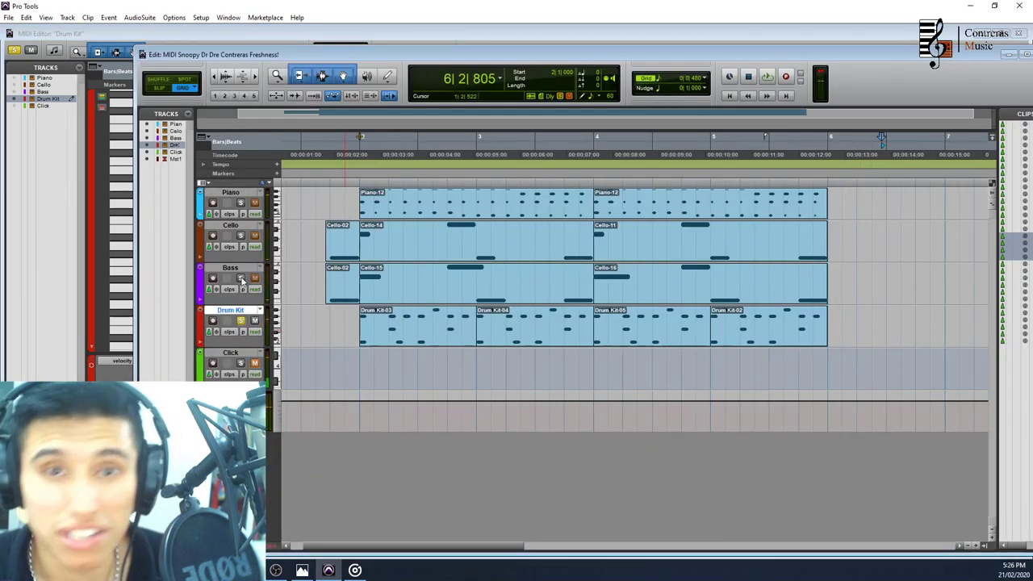
- Solo the Bass track together with the Drum Kit and play both from 1|4|000
{"action": "left_click", "coordinate": [317, 138]}
{"action": "key", "text": "space"}
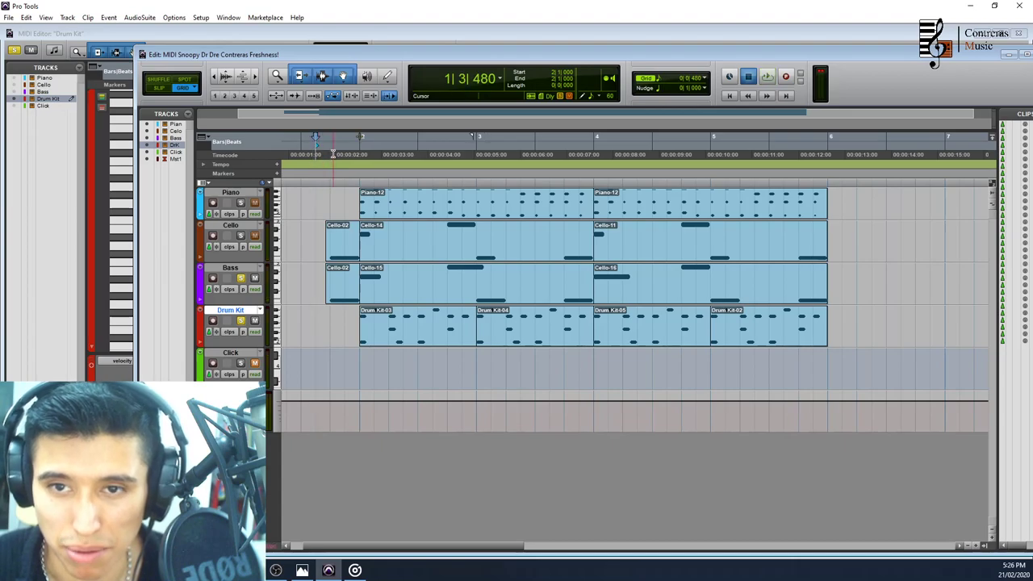
{"action": "left_click_drag", "start_coordinate": [332, 148], "coordinate": [322, 146]}
{"action": "key", "text": "space"}
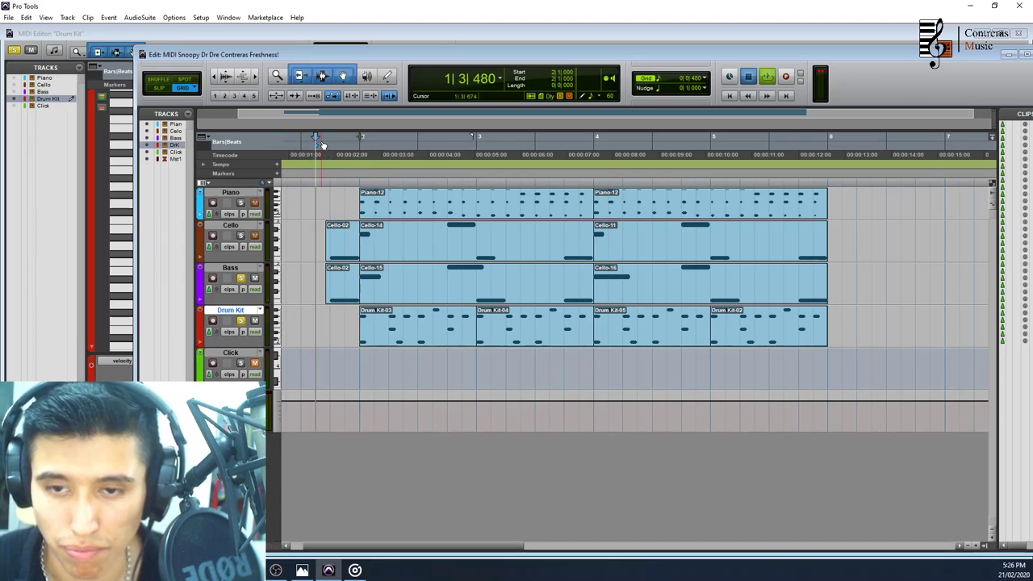
{"action": "key", "text": "space"}
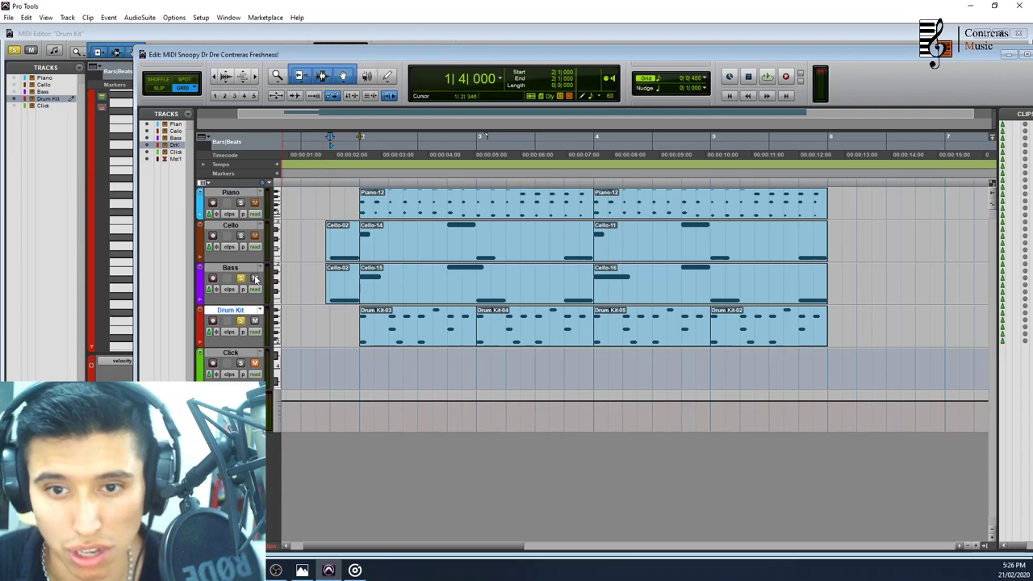
{"action": "key", "text": "space"}
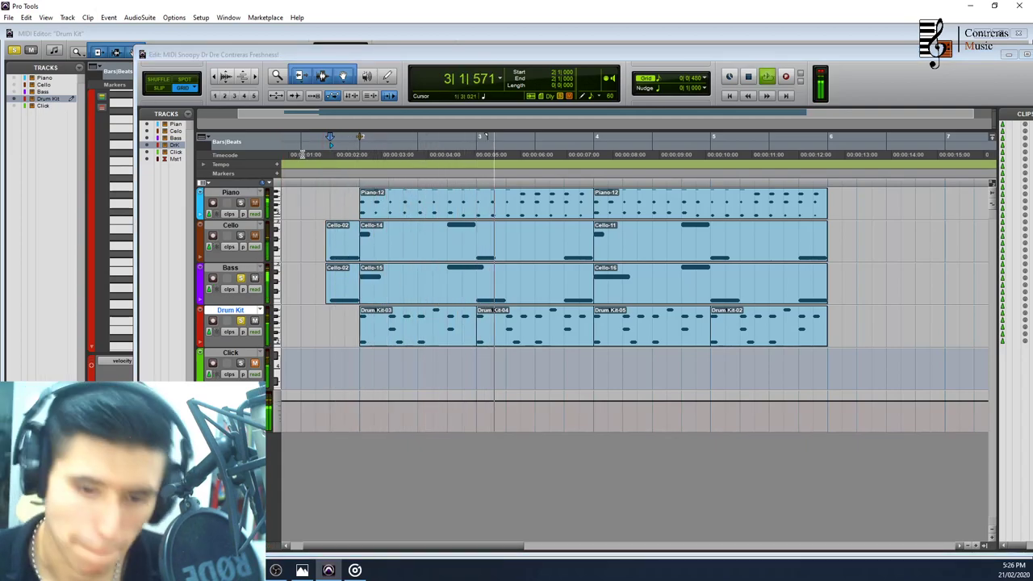
- Raise the Drum Kit volume fader in the mixer and check the settings of its Boom instrument
{"action": "key", "text": "ctrl+equal"}
{"action": "left_click_drag", "start_coordinate": [199, 331], "coordinate": [204, 323]}
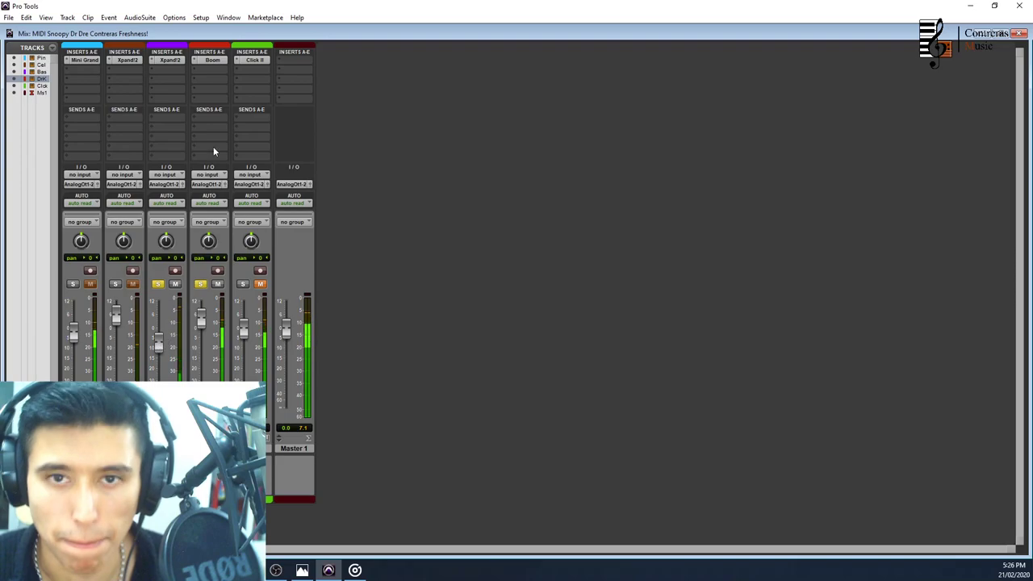
{"action": "left_click", "coordinate": [212, 59]}
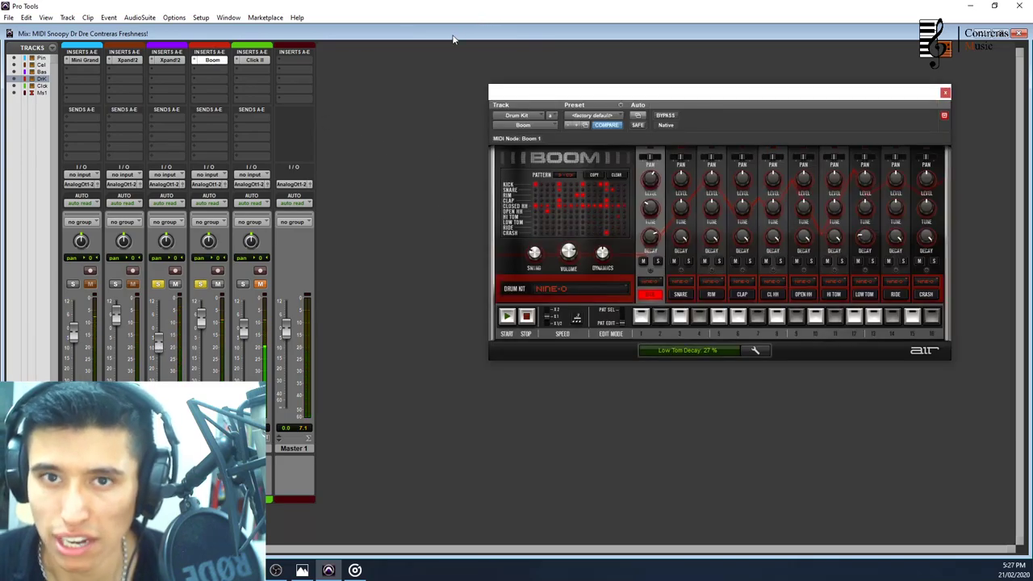
{"action": "key", "text": "ctrl+equal"}
{"action": "left_click_drag", "start_coordinate": [601, 96], "coordinate": [561, 304]}
{"action": "key", "text": "space"}
{"action": "left_click", "coordinate": [905, 301]}
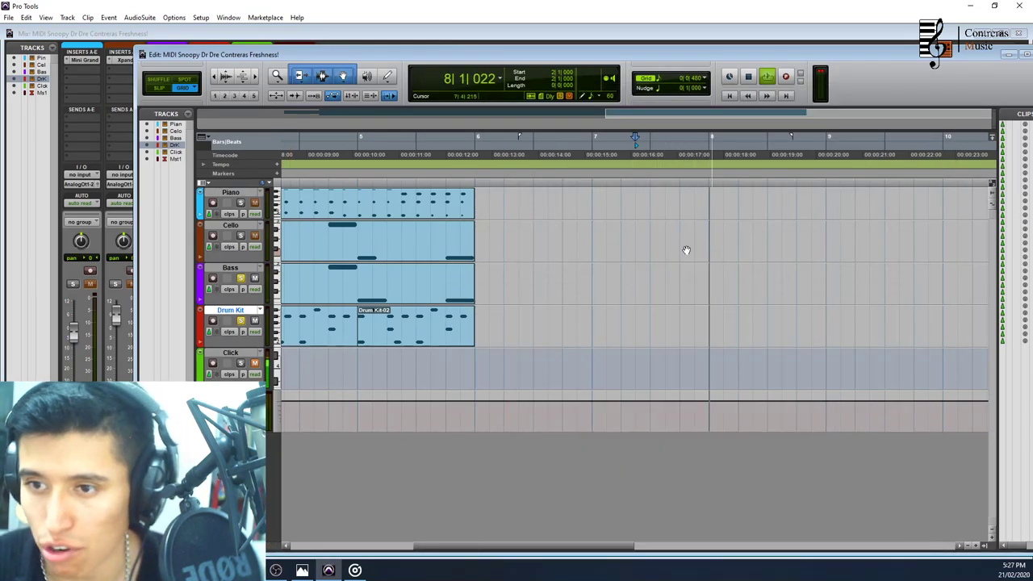
- Select the Piano, Cello, Bass and Drum Kit clips in bars 2 to 5 and duplicate them together three times
{"action": "key", "text": "ctrl+bracketleft"}
{"action": "left_click", "coordinate": [341, 213]}
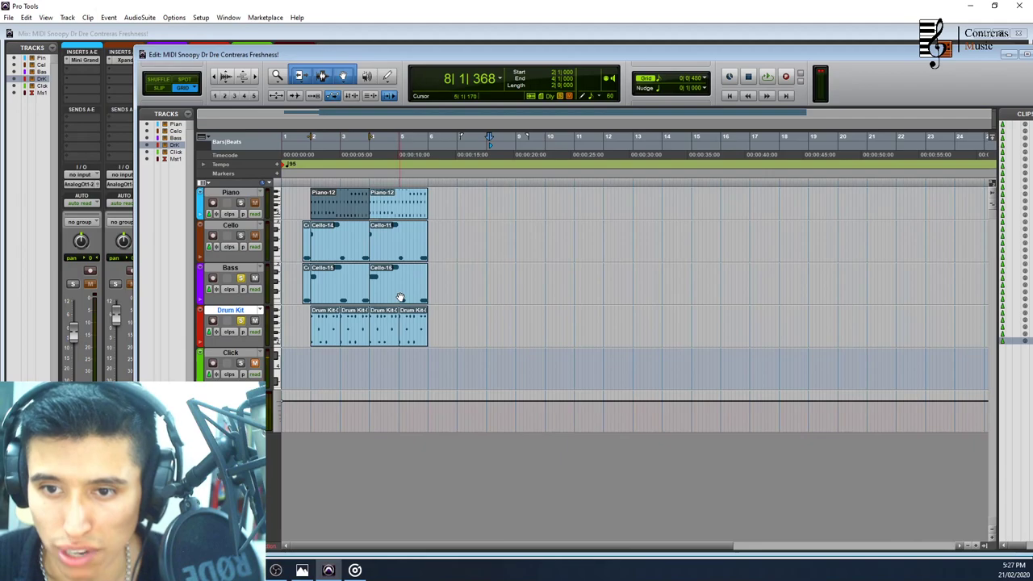
{"action": "left_click", "coordinate": [401, 296], "text": "shift"}
{"action": "left_click", "coordinate": [391, 255], "text": "shift"}
{"action": "left_click", "coordinate": [414, 326], "text": "shift"}
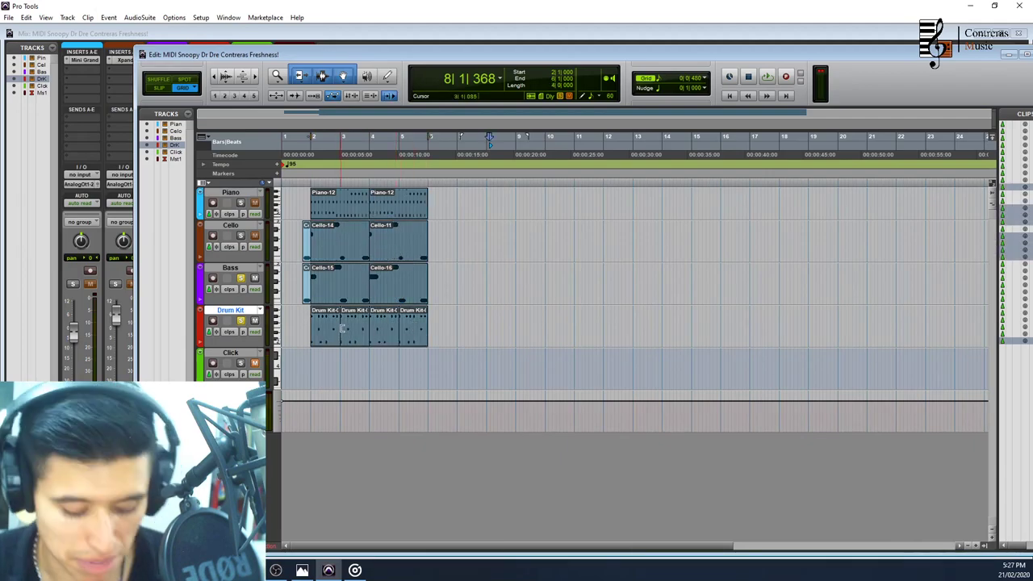
{"action": "key", "text": "ctrl+d"}
{"action": "key", "text": "ctrl+d"}
{"action": "key", "text": "ctrl+d"}
- With the arrangement playing from 2|2|000, set Boom's kick level to +2.7 dB, tune to -3.47 semitones and decay to 61%
{"action": "left_click", "coordinate": [328, 159]}
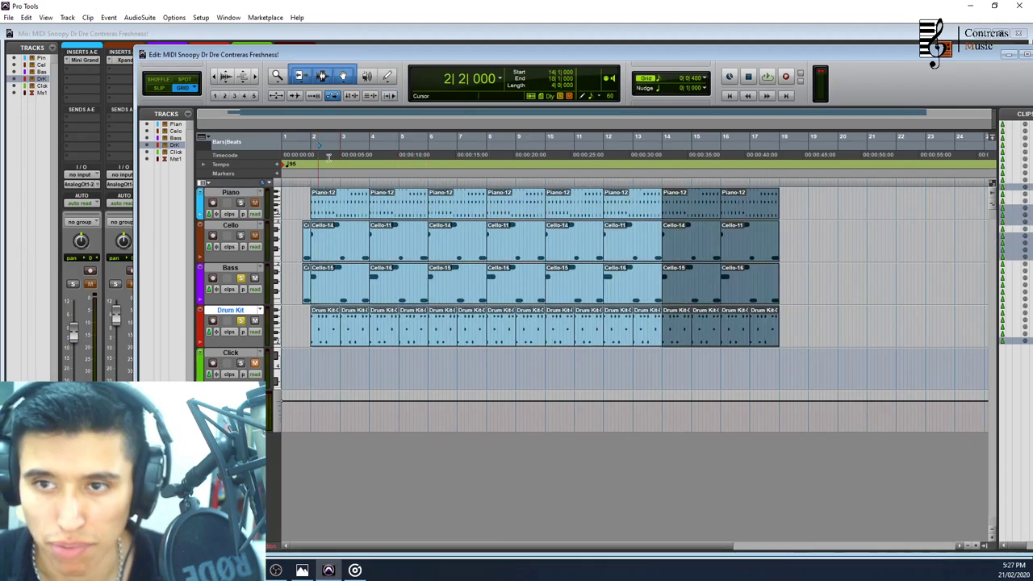
{"action": "key", "text": "space"}
{"action": "key", "text": "ctrl+equal"}
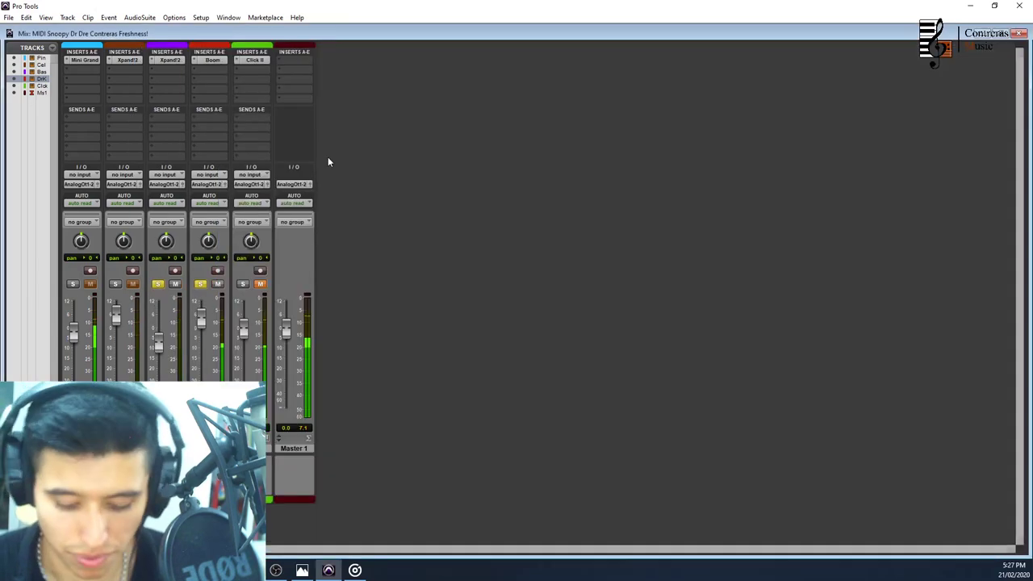
{"action": "left_click", "coordinate": [211, 60]}
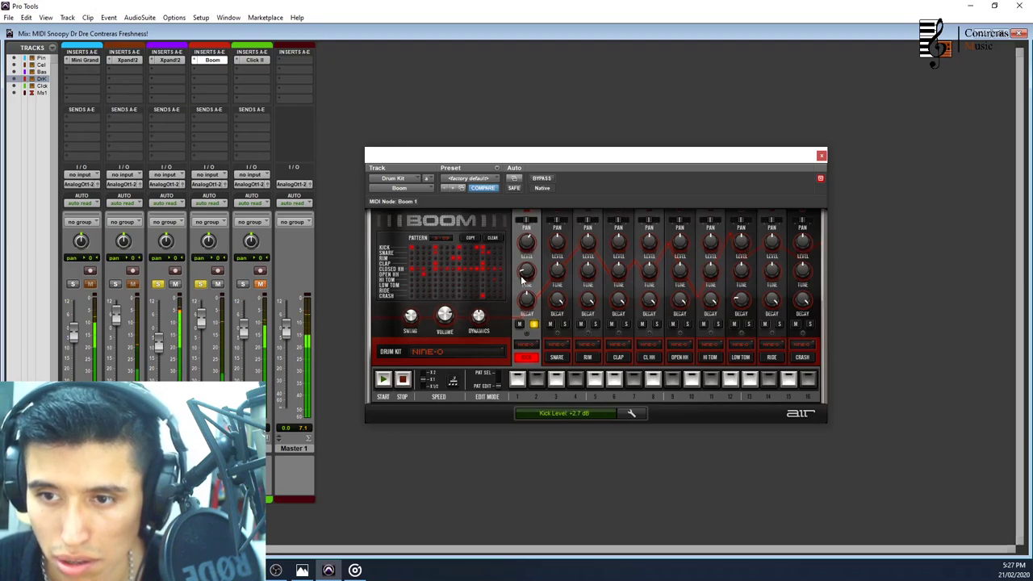
{"action": "left_click", "coordinate": [534, 324]}
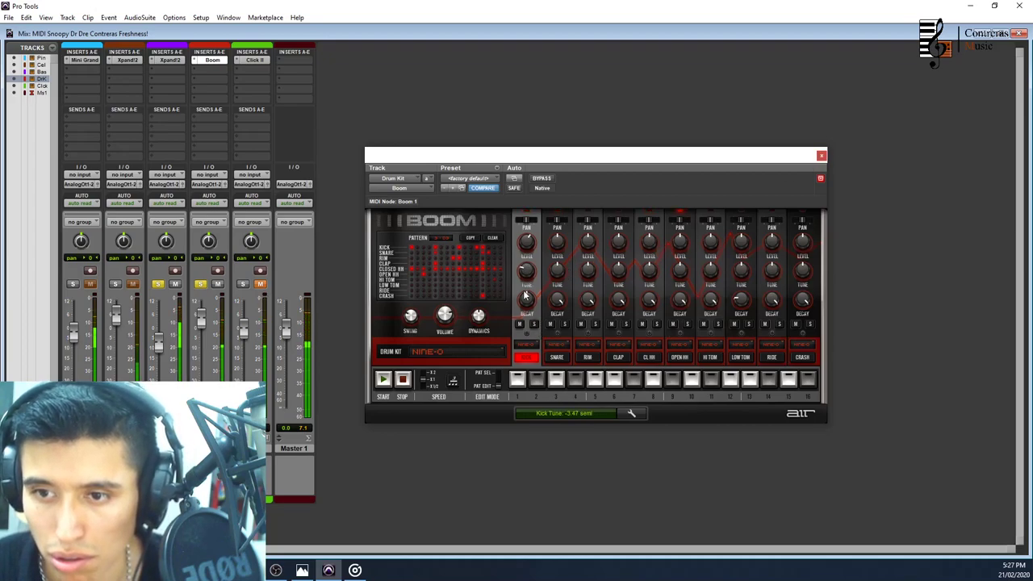
{"action": "left_click_drag", "start_coordinate": [526, 300], "coordinate": [525, 302]}
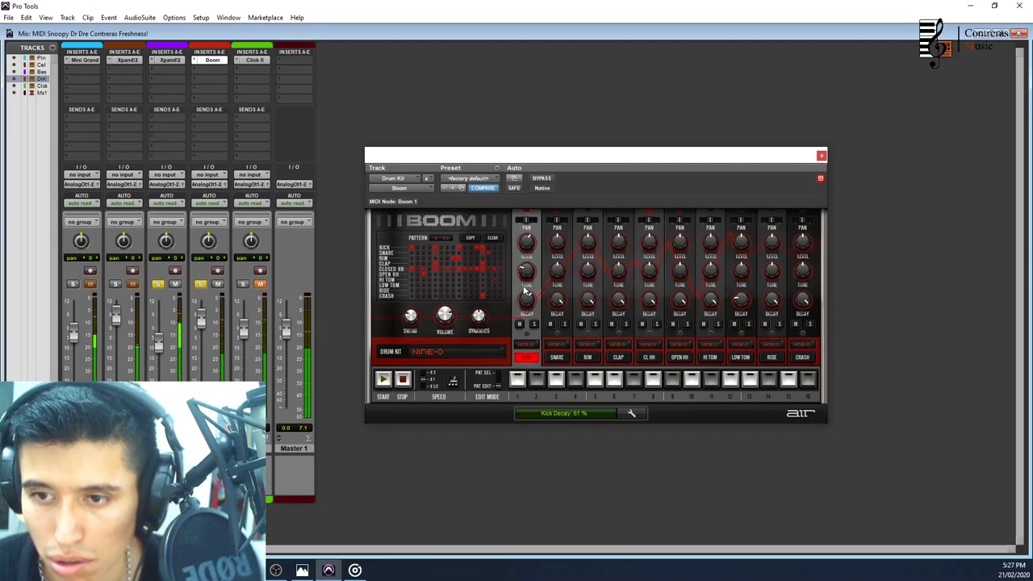
{"action": "left_click", "coordinate": [820, 155]}
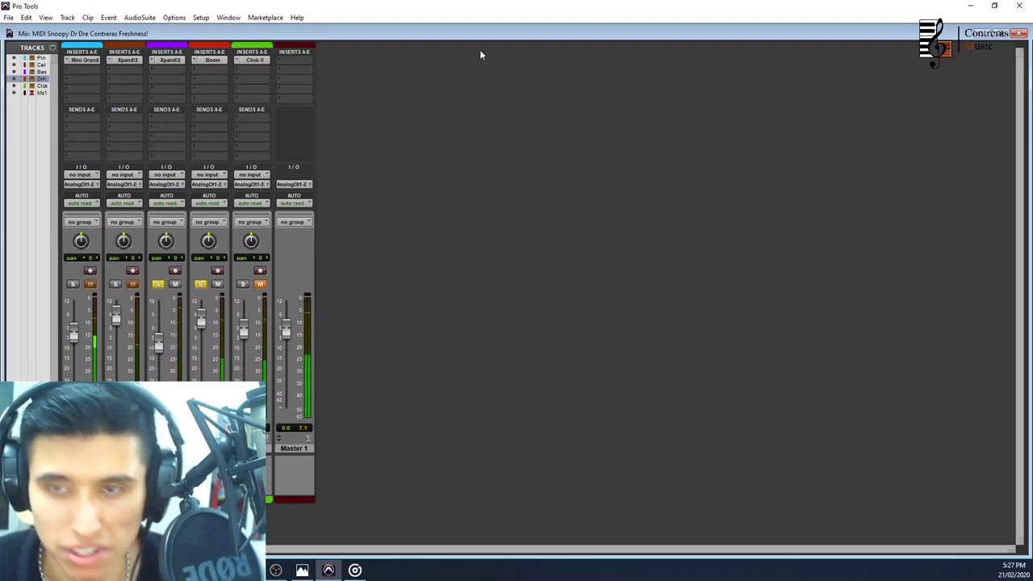
- Play the arrangement from bar 1 with the Drum Kit and Cello tracks soloed, adding the Bass track to the solo during playback
{"action": "key", "text": "ctrl+equal"}
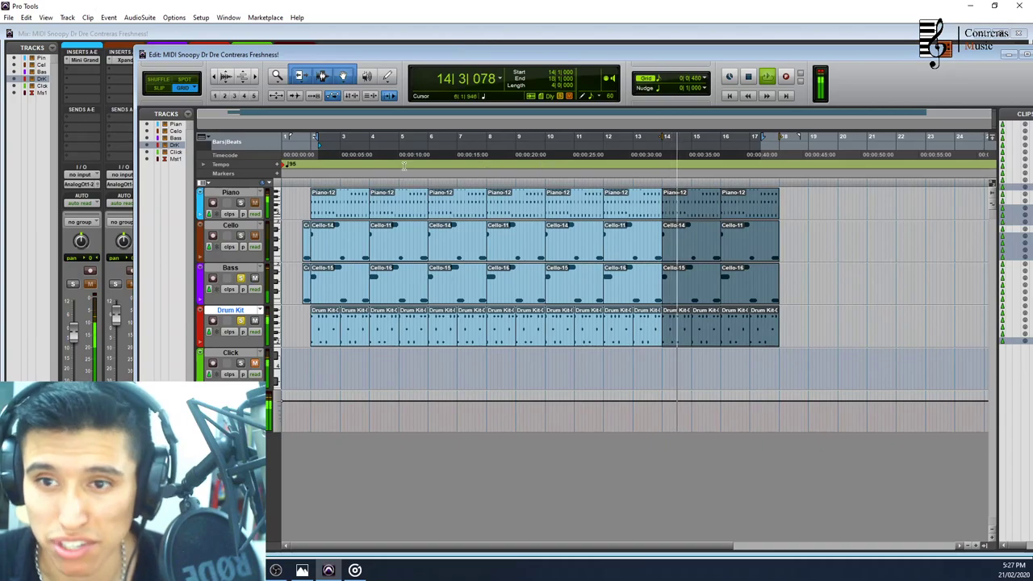
{"action": "key", "text": "space"}
{"action": "left_click", "coordinate": [291, 147]}
{"action": "key", "text": "space"}
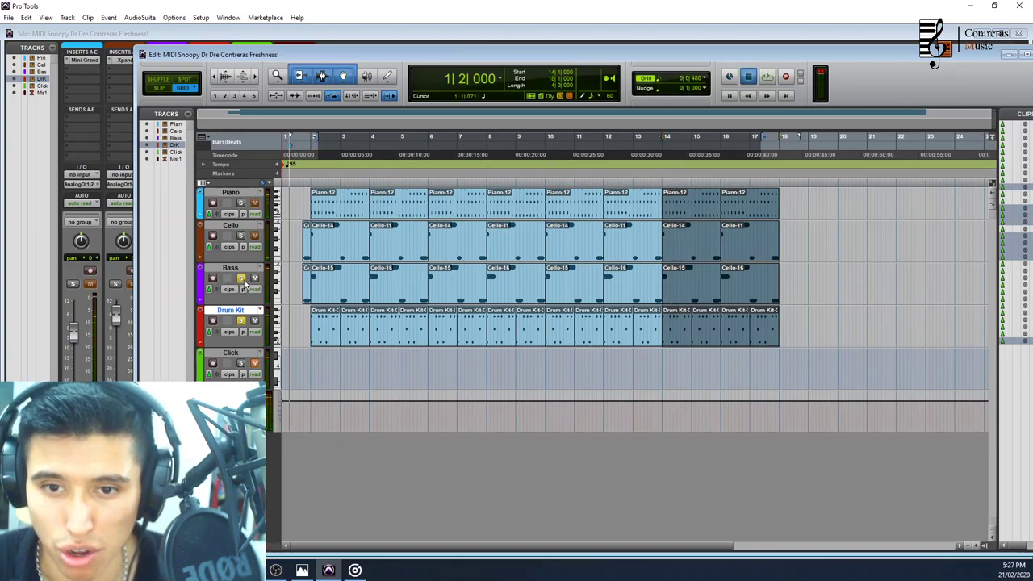
{"action": "left_click", "coordinate": [241, 278]}
{"action": "key", "text": "space"}
{"action": "key", "text": "space"}
{"action": "left_click", "coordinate": [241, 236]}
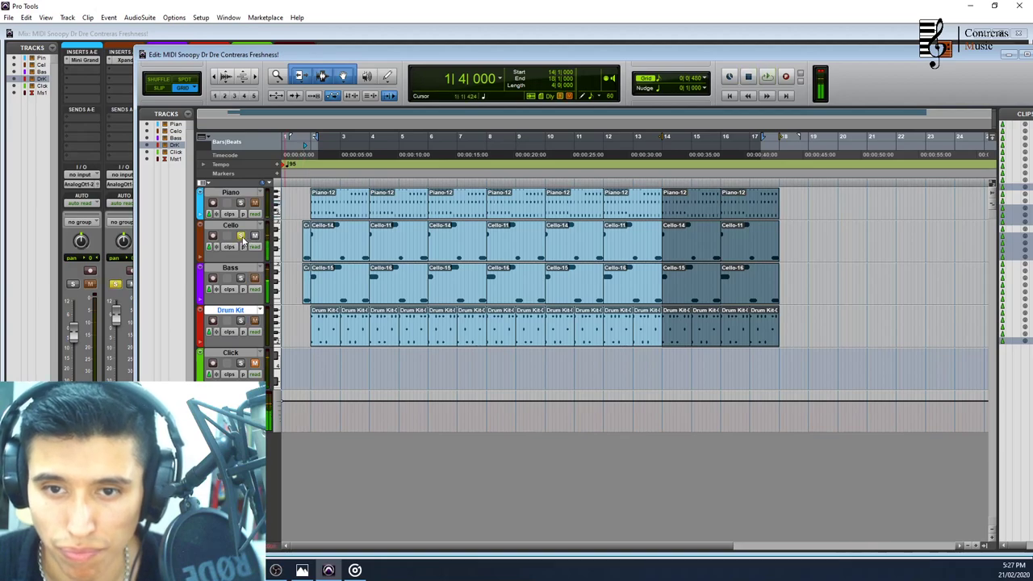
{"action": "left_click", "coordinate": [241, 320]}
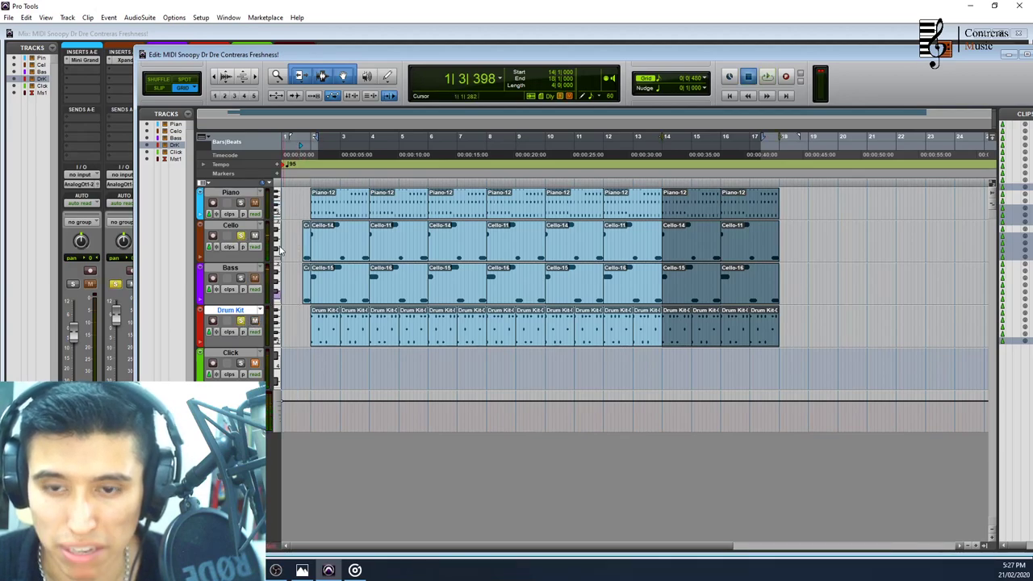
{"action": "key", "text": "space"}
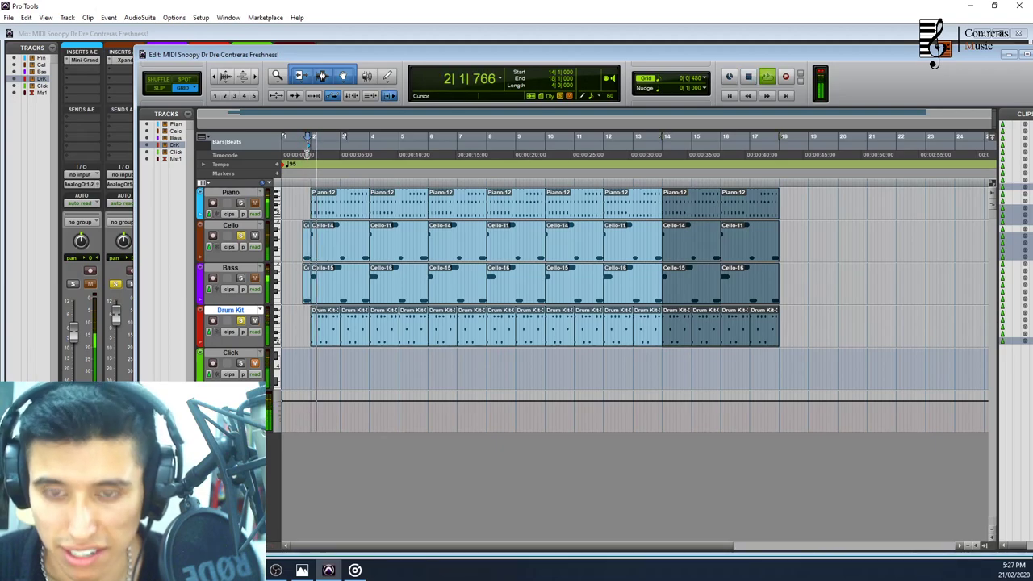
{"action": "left_click", "coordinate": [240, 279]}
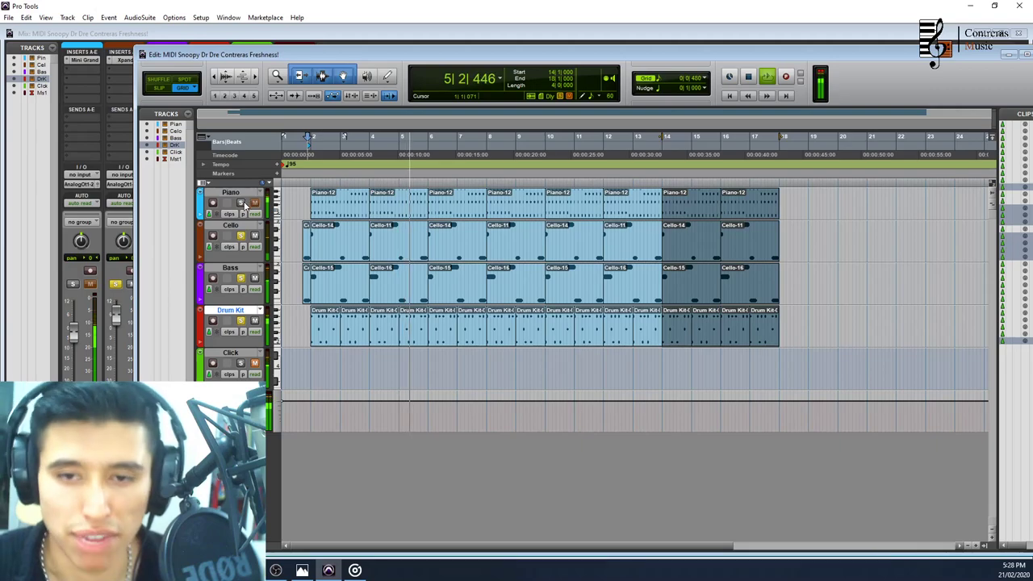
- Clear the solo from all tracks while the arrangement plays and stop playback after bar 14 begins
{"action": "left_click", "coordinate": [241, 206], "text": "alt"}
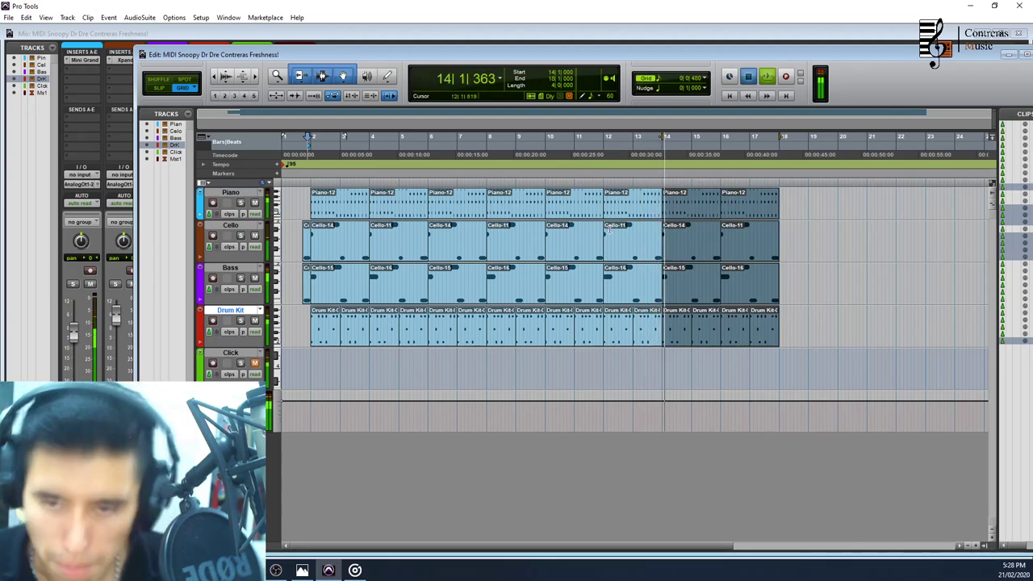
{"action": "key", "text": "space"}
- Delete the Drum Kit clips in bars 2 and 3 and the Bass clips before bar 4
{"action": "left_click_drag", "start_coordinate": [309, 321], "coordinate": [363, 327]}
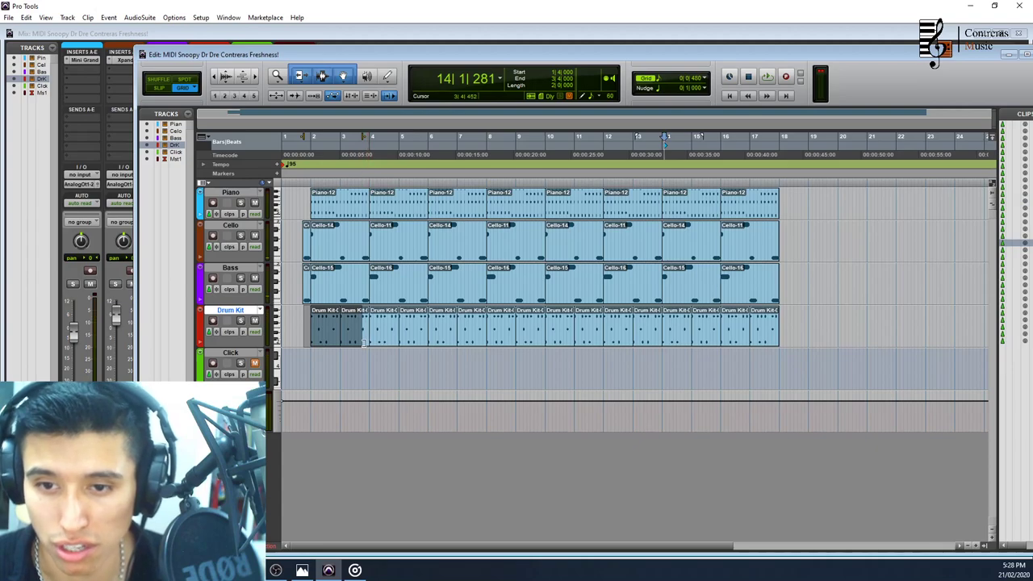
{"action": "scroll", "coordinate": [370, 329], "scroll_direction": "up", "scroll_amount": 3}
{"action": "scroll", "coordinate": [513, 340], "scroll_direction": "right", "scroll_amount": 2}
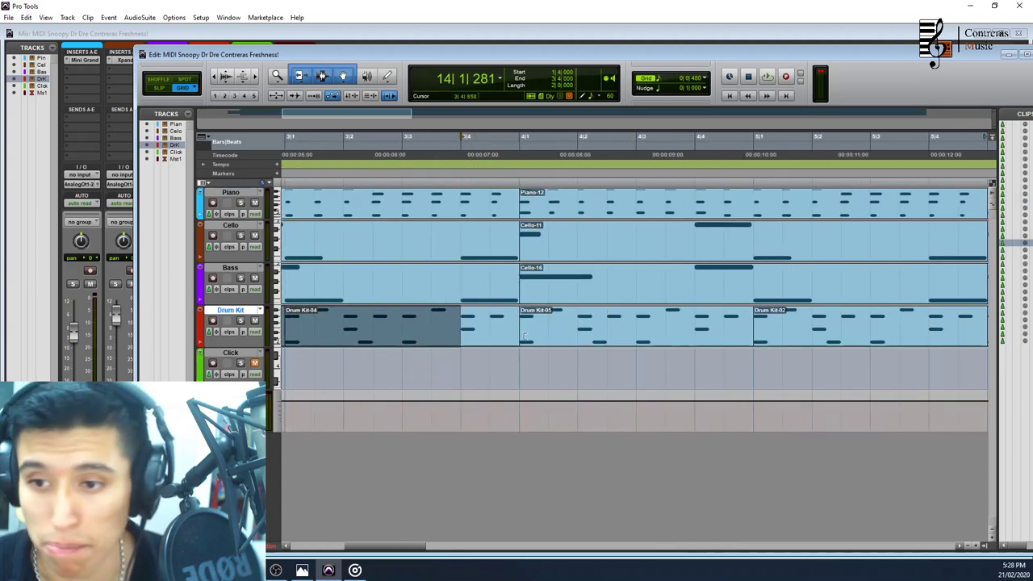
{"action": "left_click", "coordinate": [511, 338], "text": "shift"}
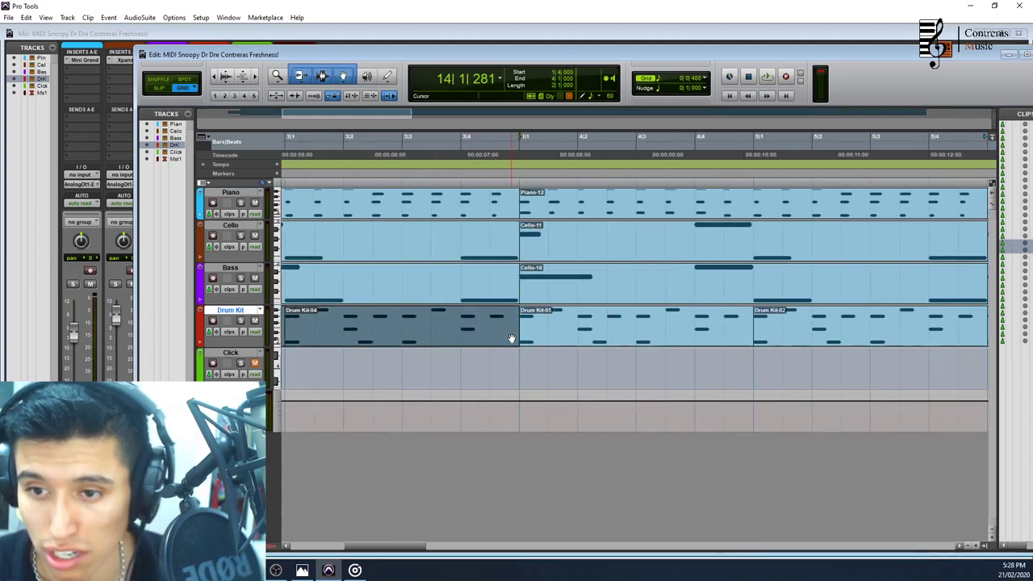
{"action": "key", "text": "Delete"}
{"action": "scroll", "coordinate": [468, 291], "scroll_direction": "down", "scroll_amount": 3}
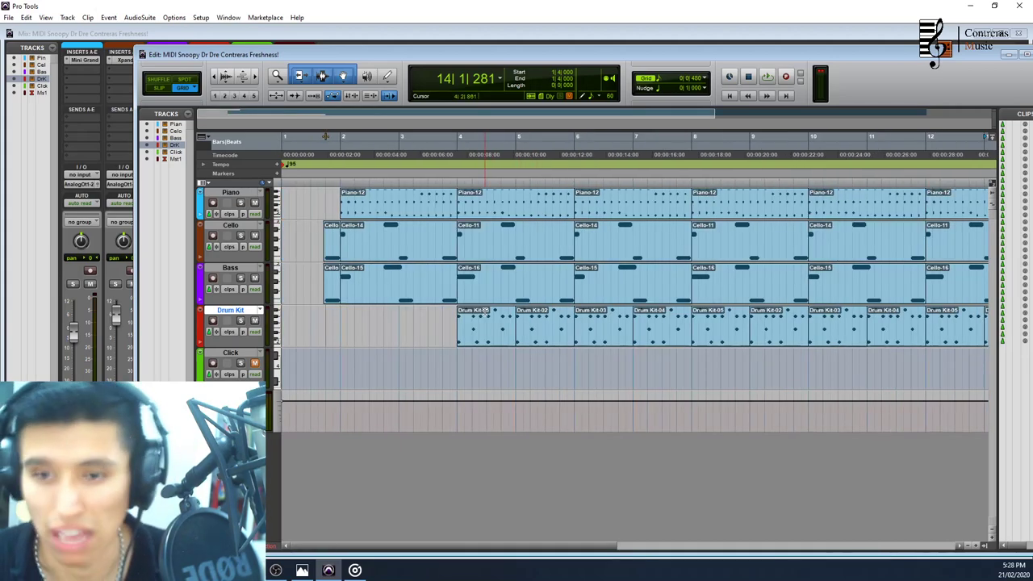
{"action": "left_click", "coordinate": [324, 154]}
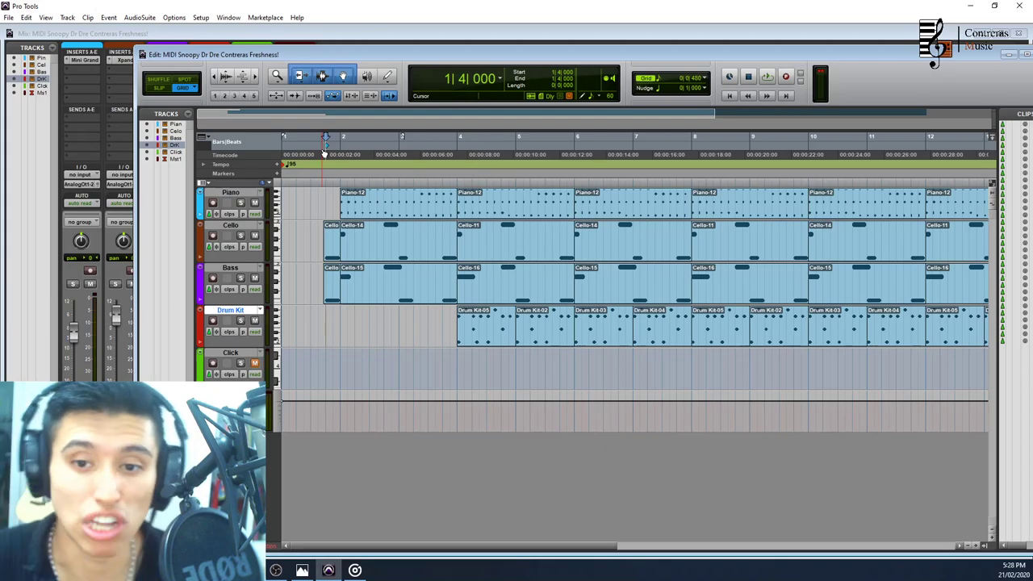
{"action": "left_click", "coordinate": [383, 302]}
{"action": "key", "text": "Delete"}
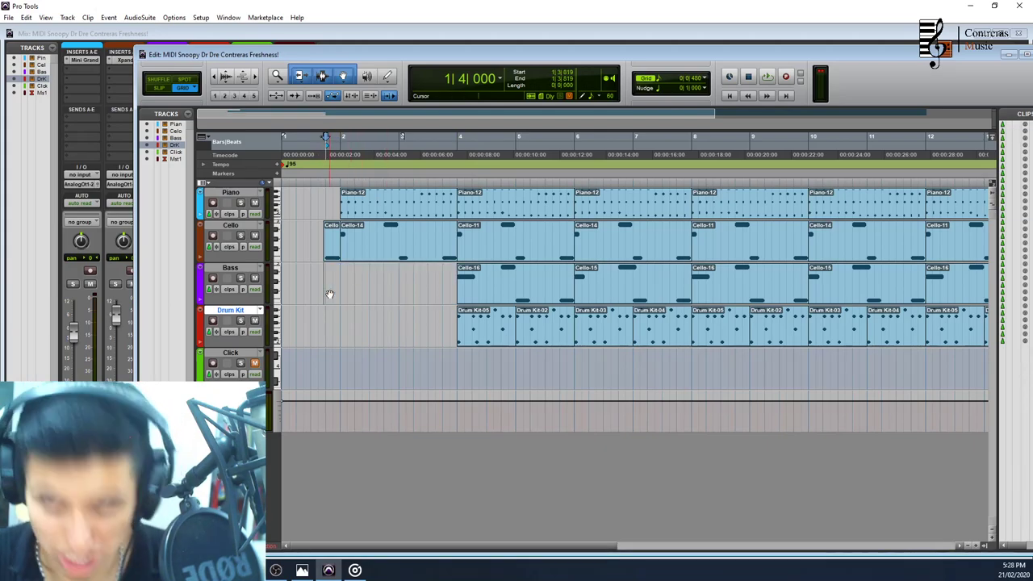
- Switch to the desktop, listen to the reference file Famous Snoopy Dr D Beat in Groove Music, and return to Pro Tools
{"action": "left_click", "coordinate": [970, 6]}
{"action": "double_click", "coordinate": [24, 184]}
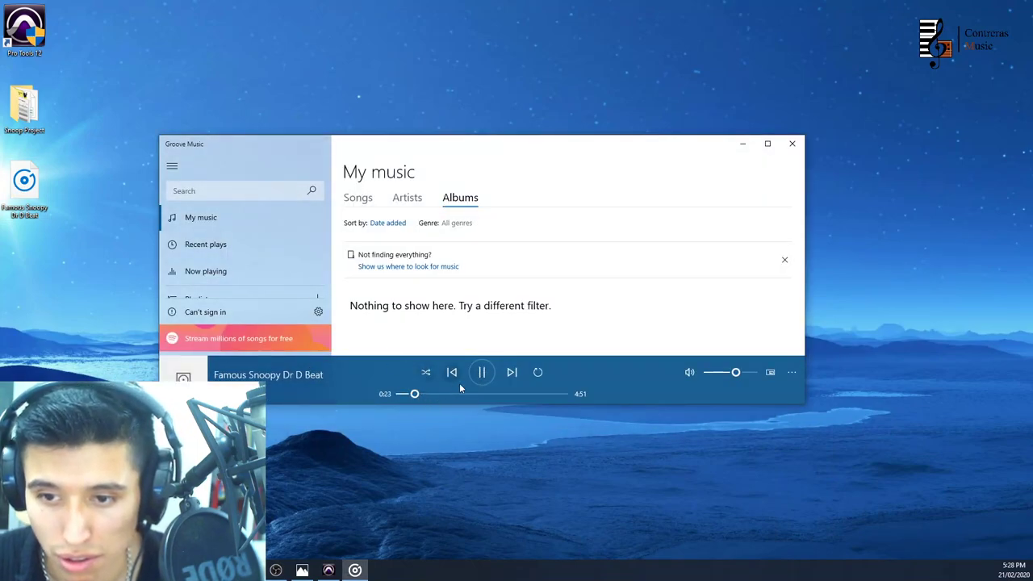
{"action": "left_click", "coordinate": [482, 377]}
{"action": "left_click", "coordinate": [742, 144]}
{"action": "left_click", "coordinate": [328, 570]}
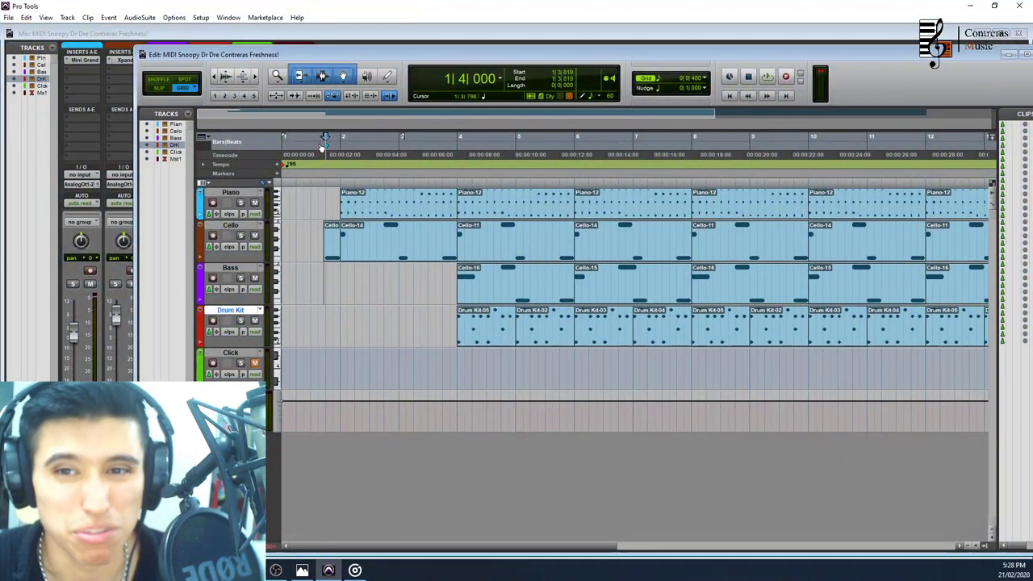
- Play the arrangement from 1|3|398 up to the end of bar 3
{"action": "left_click_drag", "start_coordinate": [325, 144], "coordinate": [319, 143]}
{"action": "key", "text": "space"}
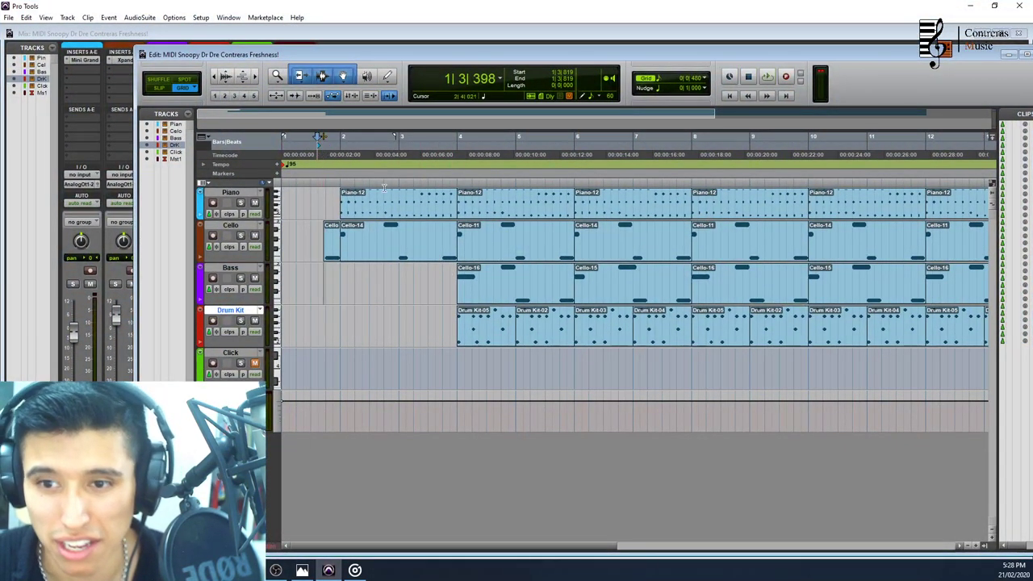
{"action": "key", "text": "space"}
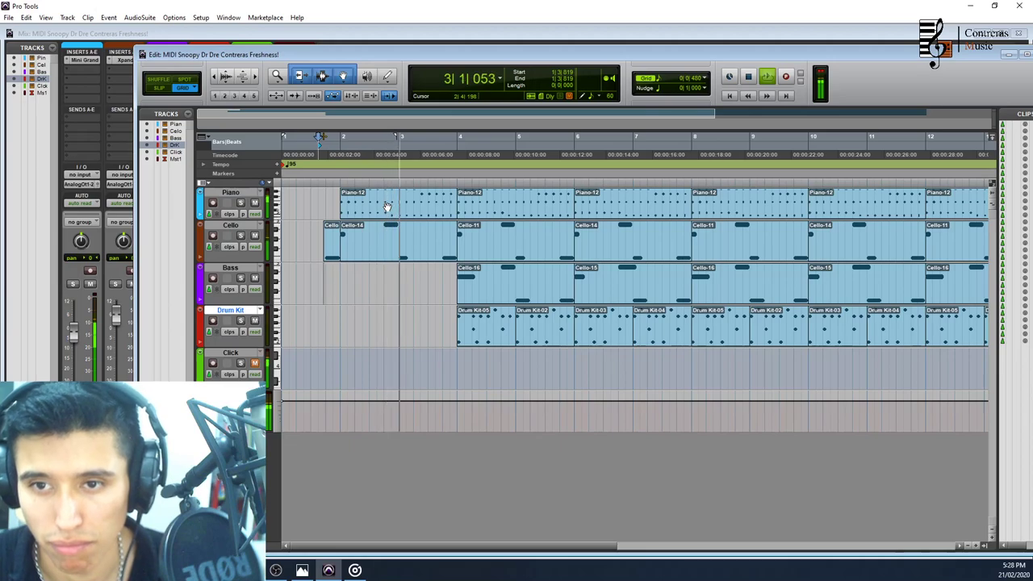
{"action": "key", "text": "space"}
- Delete the Bass clip and the two Drum Kit clips in bars 4 and 5
{"action": "left_click", "coordinate": [550, 333], "text": "shift"}
{"action": "left_click", "coordinate": [481, 299]}
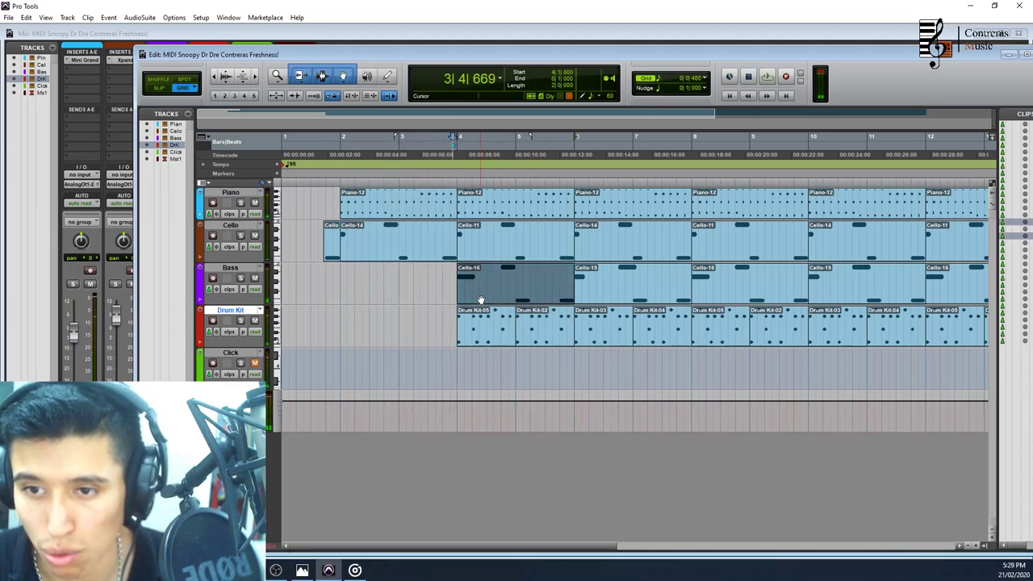
{"action": "key", "text": "Delete"}
{"action": "left_click", "coordinate": [484, 327]}
{"action": "key", "text": "Delete"}
{"action": "left_click", "coordinate": [545, 327]}
{"action": "key", "text": "Delete"}
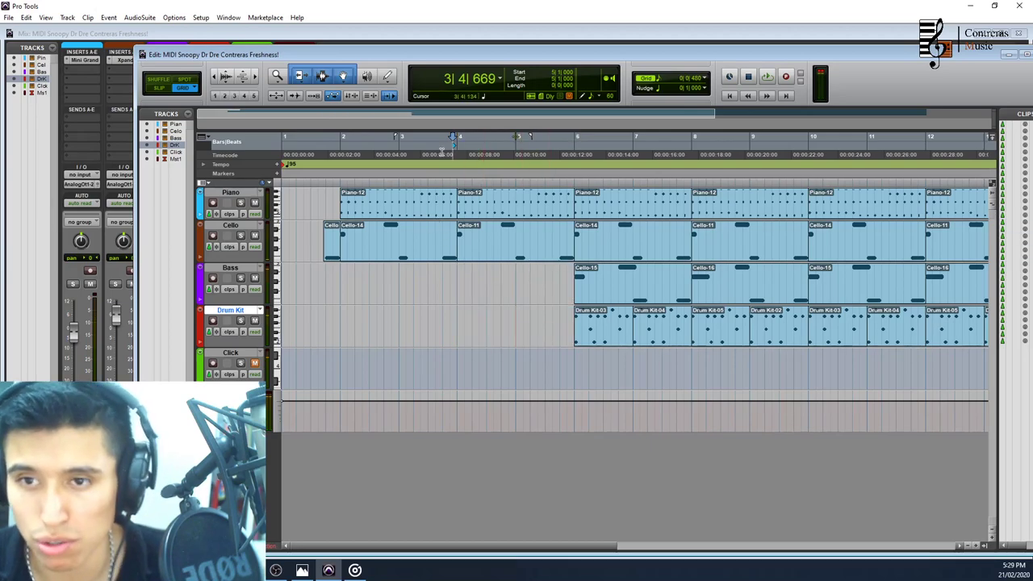
- Play the arrangement from late in bar 3 until bar 10 to hear the bass and drums enter at bar 6
{"action": "left_click", "coordinate": [444, 154]}
{"action": "key", "text": "space"}
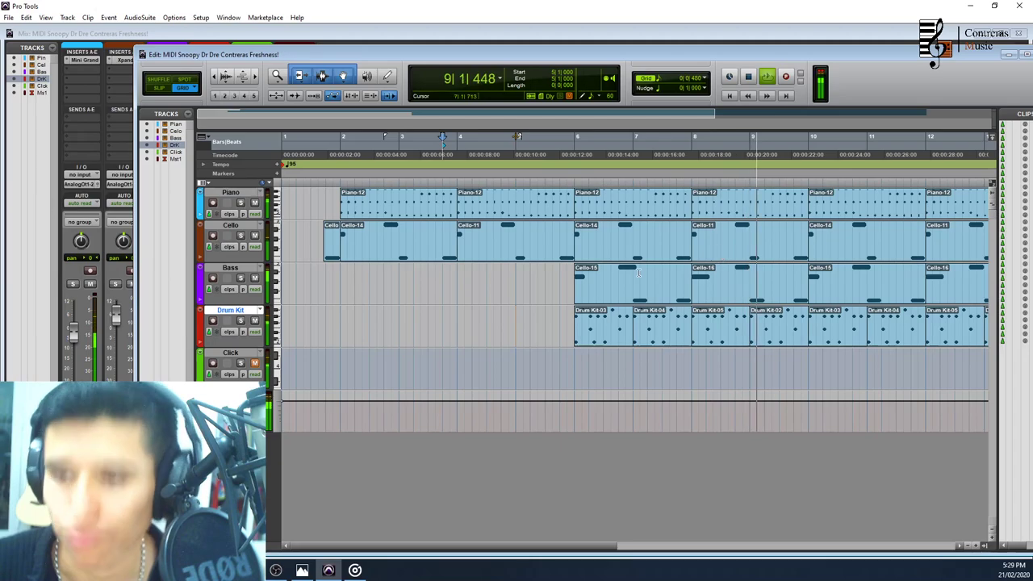
{"action": "key", "text": "ctrl+bracketleft"}
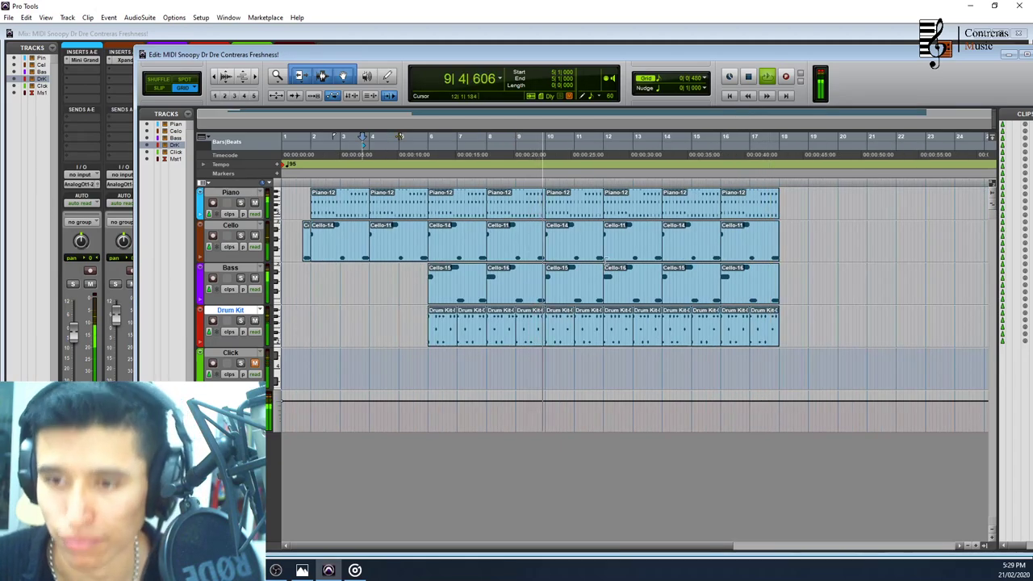
{"action": "key", "text": "space"}
- Delete everything on the Piano, Cello, Bass and Drum Kit tracks from 10|3|480 onward
{"action": "left_click", "coordinate": [631, 216]}
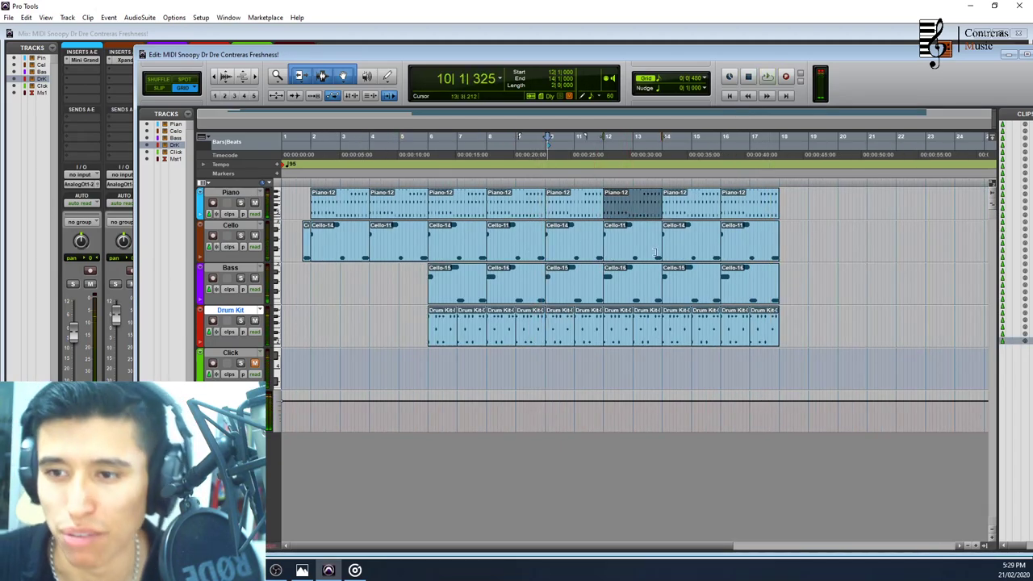
{"action": "left_click_drag", "start_coordinate": [801, 303], "coordinate": [559, 200]}
{"action": "key", "text": "Delete"}
- Shorten the last Piano clip so that it runs only from 10|1|000 to 10|1|480
{"action": "key", "text": "ctrl+bracketright"}
{"action": "key", "text": "ctrl+bracketright"}
{"action": "key", "text": "ctrl+bracketright"}
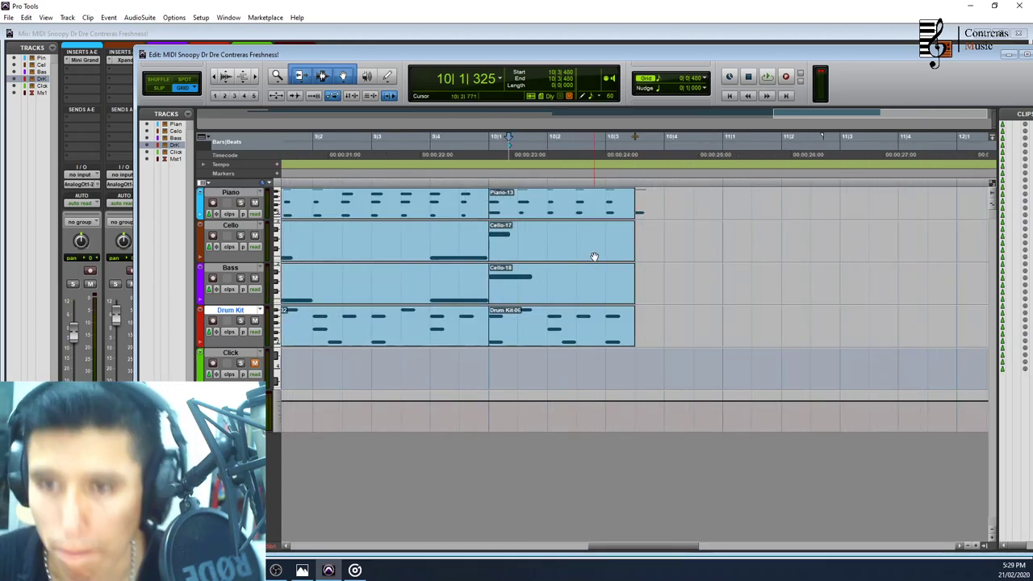
{"action": "left_click_drag", "start_coordinate": [492, 209], "coordinate": [521, 211]}
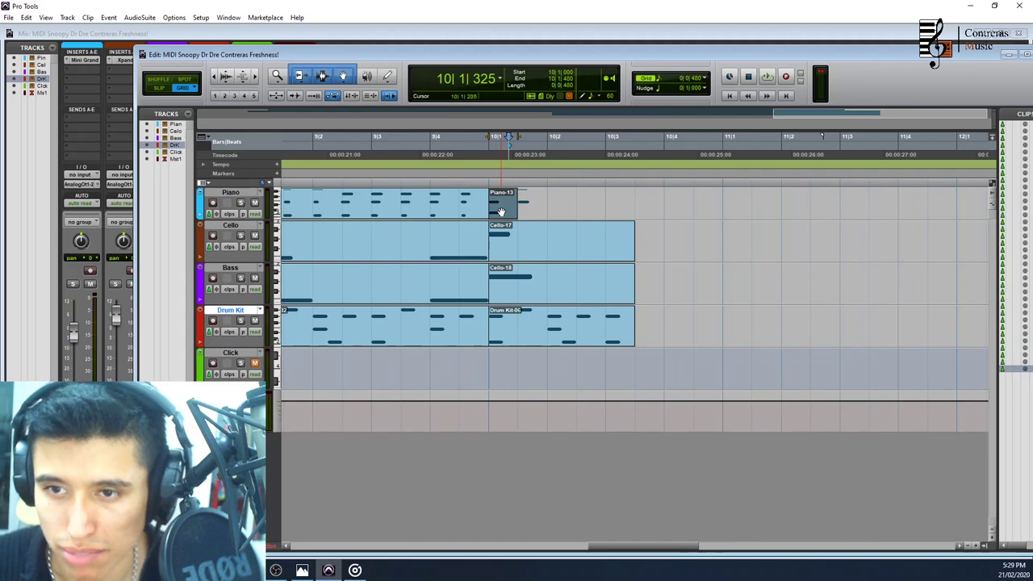
- Delete the leftover Piano notes beyond the shortened last clip in the MIDI Editor, and return to the Edit window
{"action": "key", "text": "ctrl+bracketright"}
{"action": "key", "text": "ctrl+bracketright"}
{"action": "double_click", "coordinate": [705, 215]}
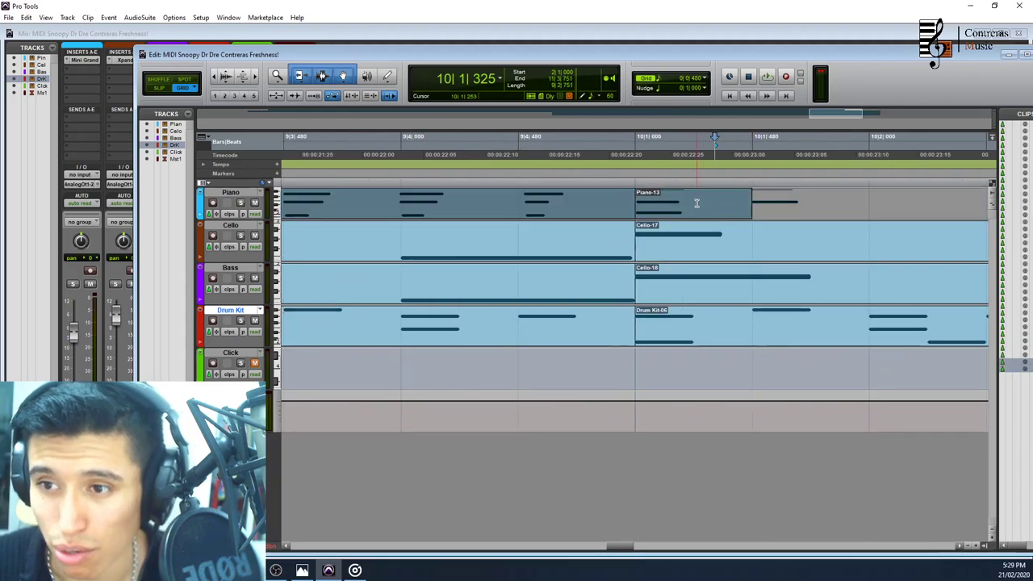
{"action": "left_click_drag", "start_coordinate": [824, 158], "coordinate": [806, 224]}
{"action": "key", "text": "Delete"}
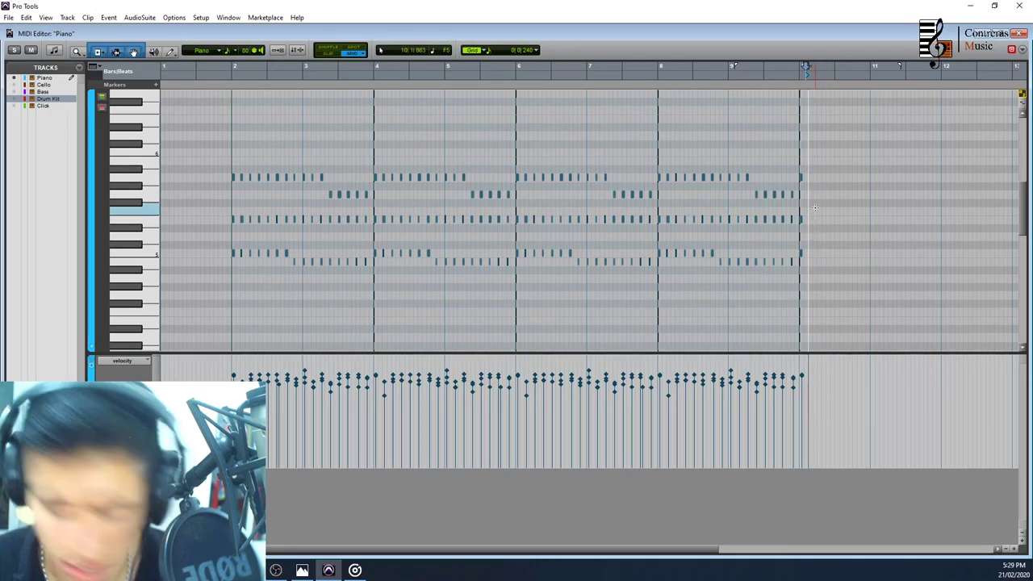
{"action": "key", "text": "ctrl+equal"}
- Split the Cello, Bass and Drum Kit clips at 10|2|000 and delete the portions after the cut
{"action": "left_click", "coordinate": [779, 252]}
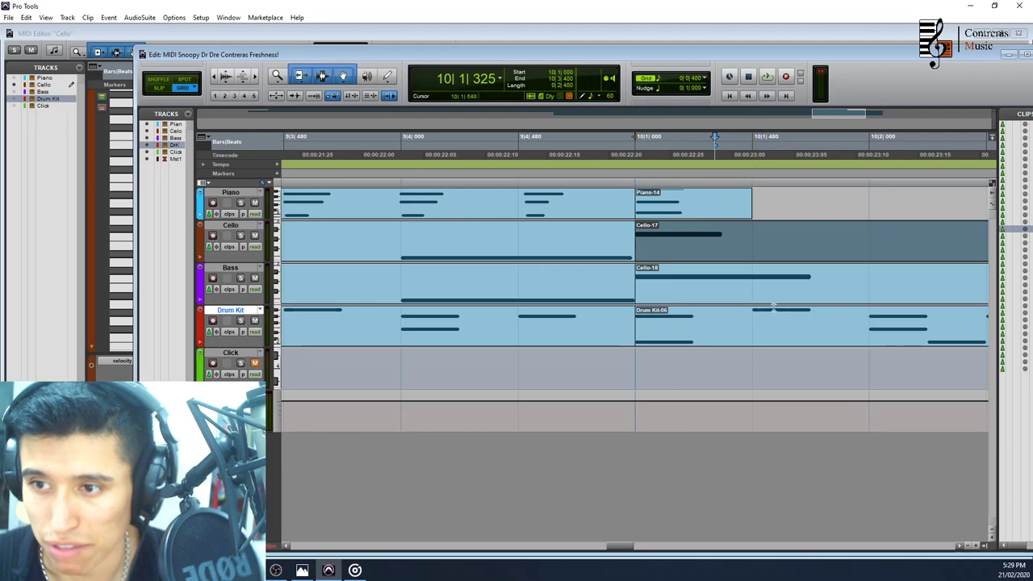
{"action": "key", "text": "r"}
{"action": "left_click", "coordinate": [751, 241]}
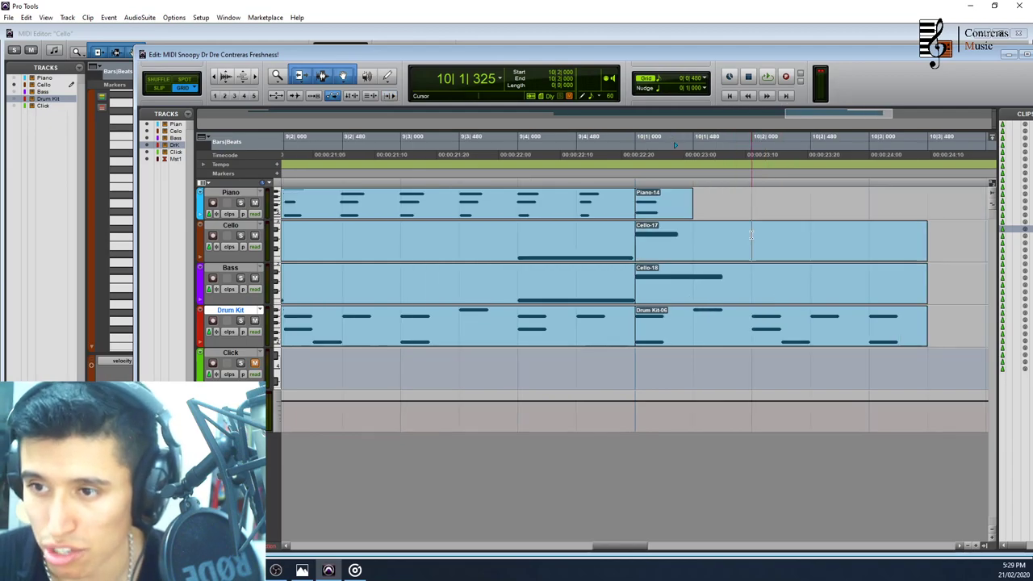
{"action": "left_click", "coordinate": [749, 288], "text": "shift"}
{"action": "left_click_drag", "start_coordinate": [747, 237], "coordinate": [748, 314]}
{"action": "key", "text": "ctrl+e"}
{"action": "left_click", "coordinate": [798, 310]}
{"action": "key", "text": "Delete"}
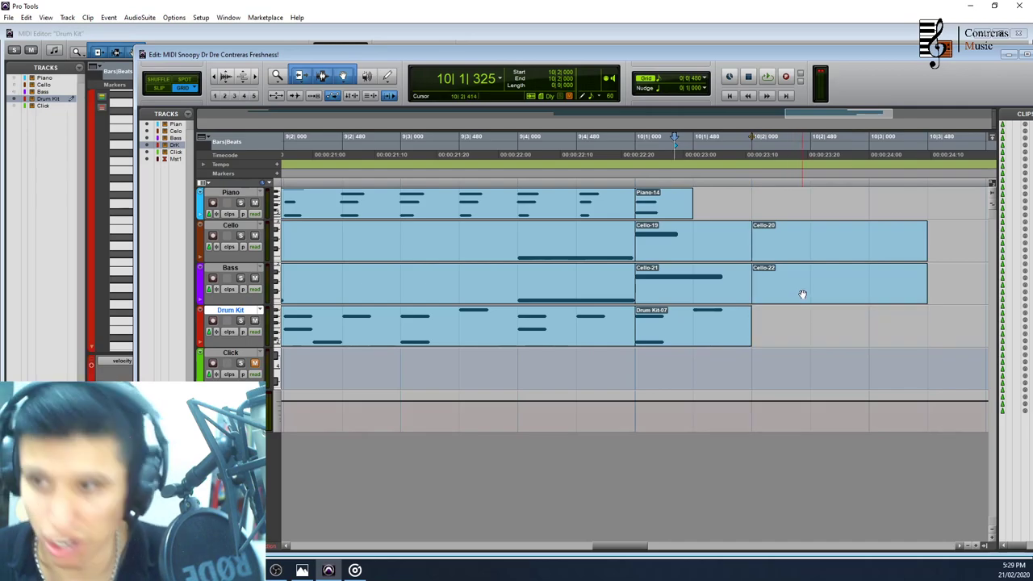
{"action": "left_click", "coordinate": [800, 287]}
{"action": "key", "text": "Delete"}
{"action": "left_click", "coordinate": [802, 248]}
{"action": "key", "text": "Delete"}
- Split the last Drum Kit clip at 10|1|480 and delete the part after the cut
{"action": "left_click", "coordinate": [695, 314]}
{"action": "key", "text": "ctrl+e"}
{"action": "left_click", "coordinate": [705, 339]}
{"action": "key", "text": "Delete"}
- Delete the upper Drum Kit note at 10|1|000 in the MIDI Editor, leaving only the lowest note, and return to the Edit window
{"action": "double_click", "coordinate": [664, 342]}
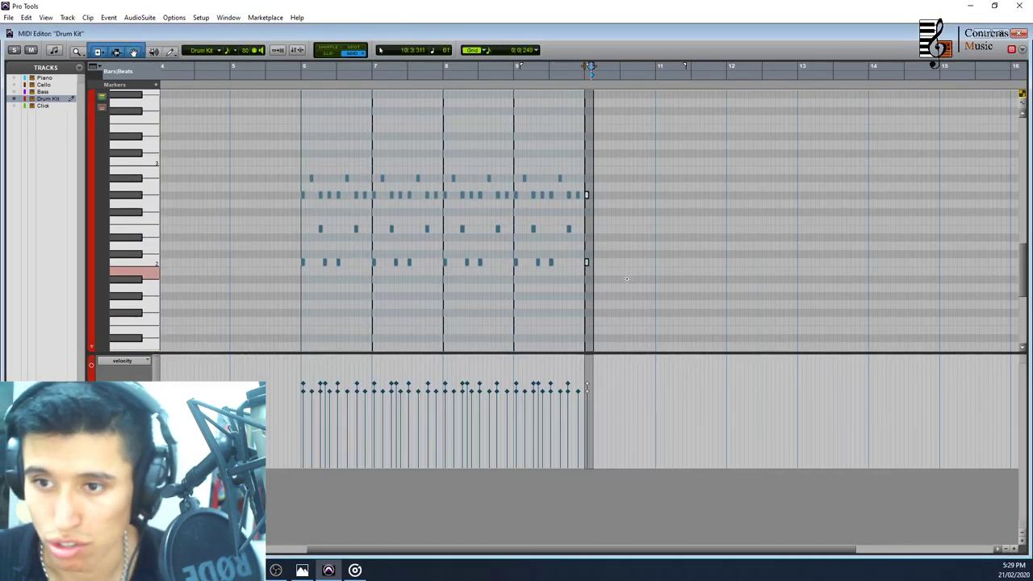
{"action": "left_click", "coordinate": [627, 229]}
{"action": "left_click", "coordinate": [645, 194]}
{"action": "key", "text": "Delete"}
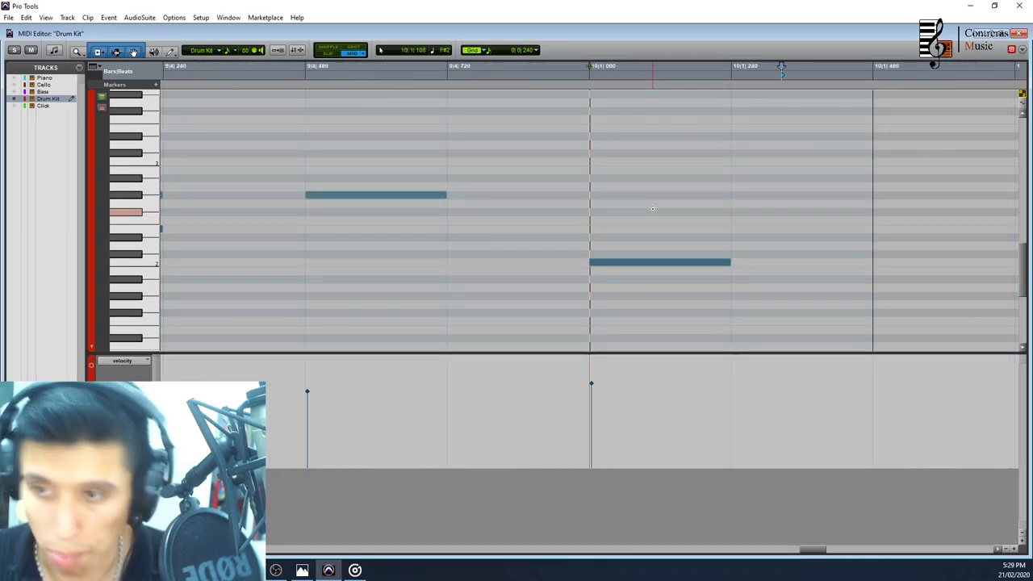
{"action": "key", "text": "ctrl+equal"}
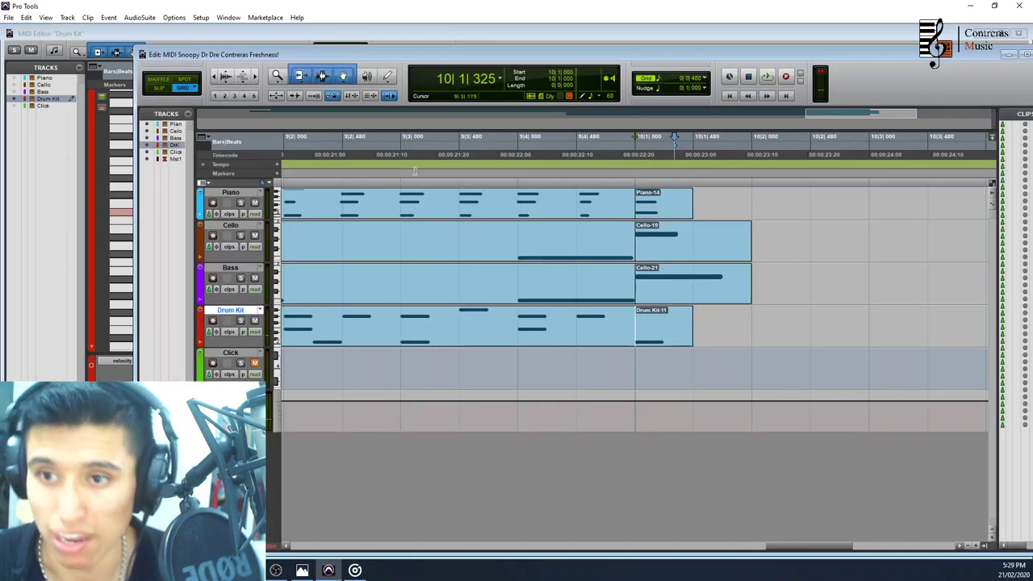
- Play the shortened ending from 9|3|480 until the sound stops in bar 10
{"action": "key", "text": "space"}
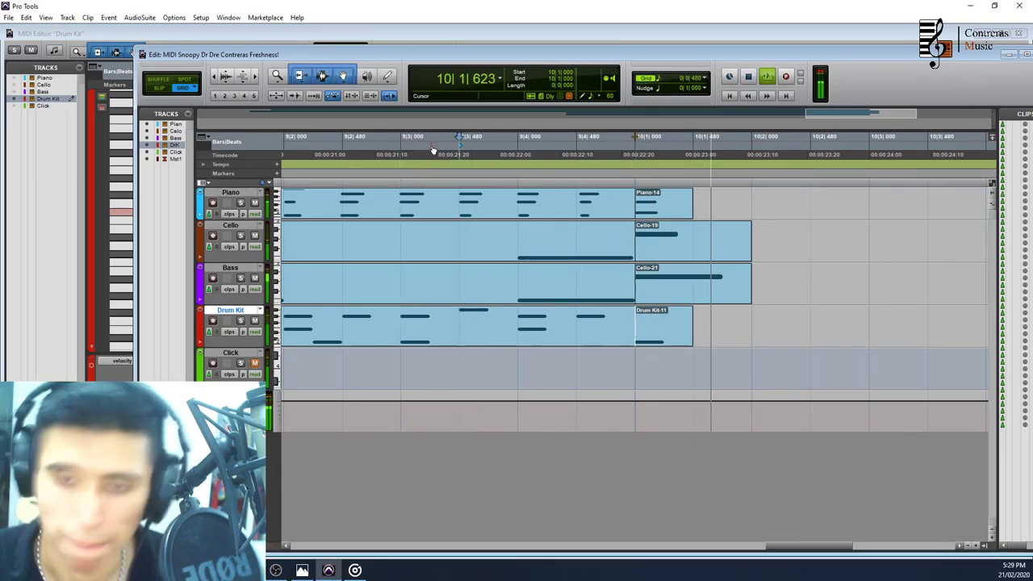
{"action": "key", "text": "space"}
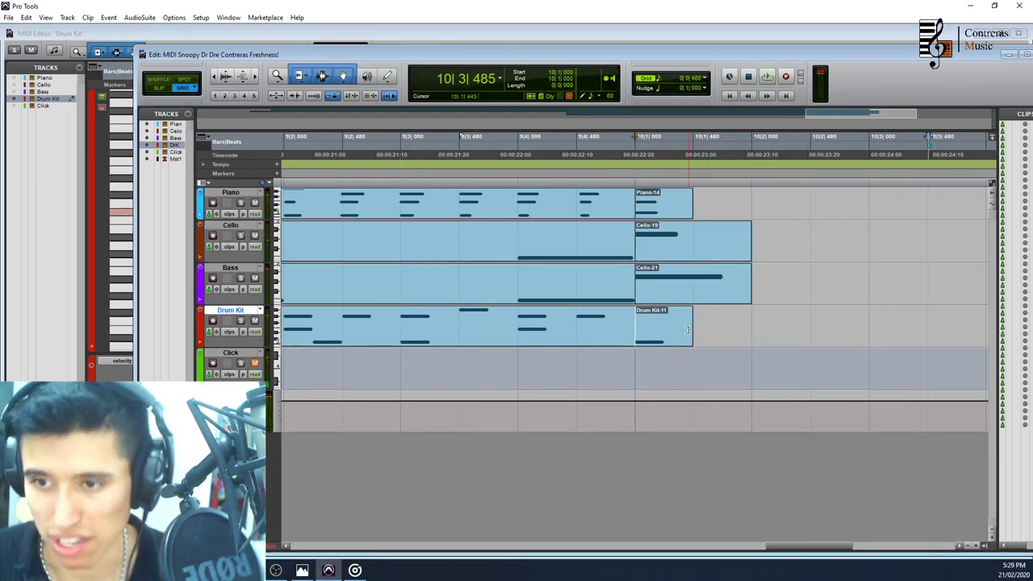
- Move the playback position back to the session start at 1|1|000
{"action": "key", "text": "ctrl+bracketleft"}
{"action": "key", "text": "ctrl+bracketleft"}
{"action": "key", "text": "ctrl+bracketleft"}
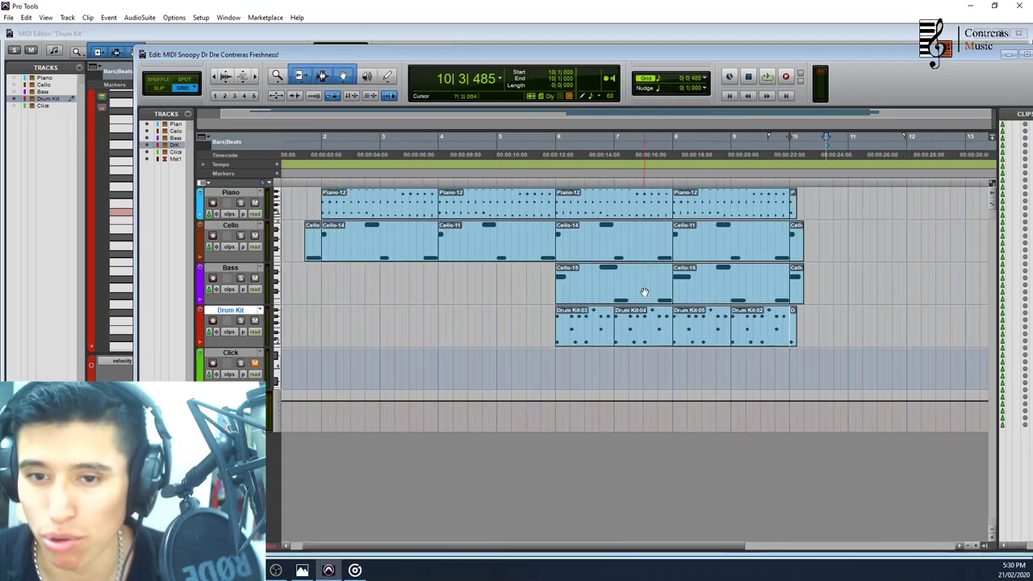
{"action": "left_click_drag", "start_coordinate": [819, 155], "coordinate": [198, 162]}
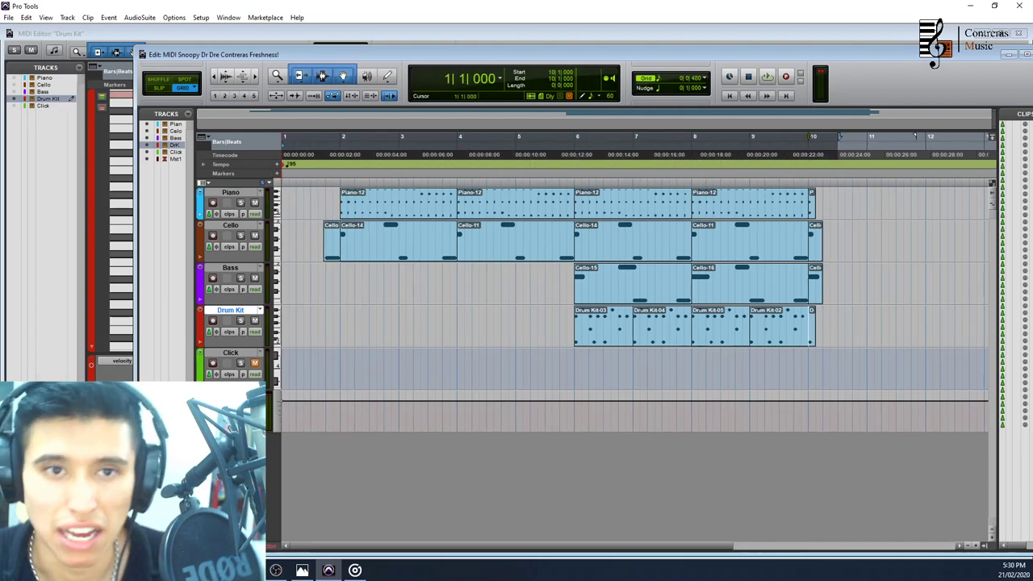
- Set up a bounce to disk for the session and choose the Desktop as its destination folder
{"action": "left_click", "coordinate": [9, 17]}
{"action": "mouse_move", "coordinate": [50, 154]}
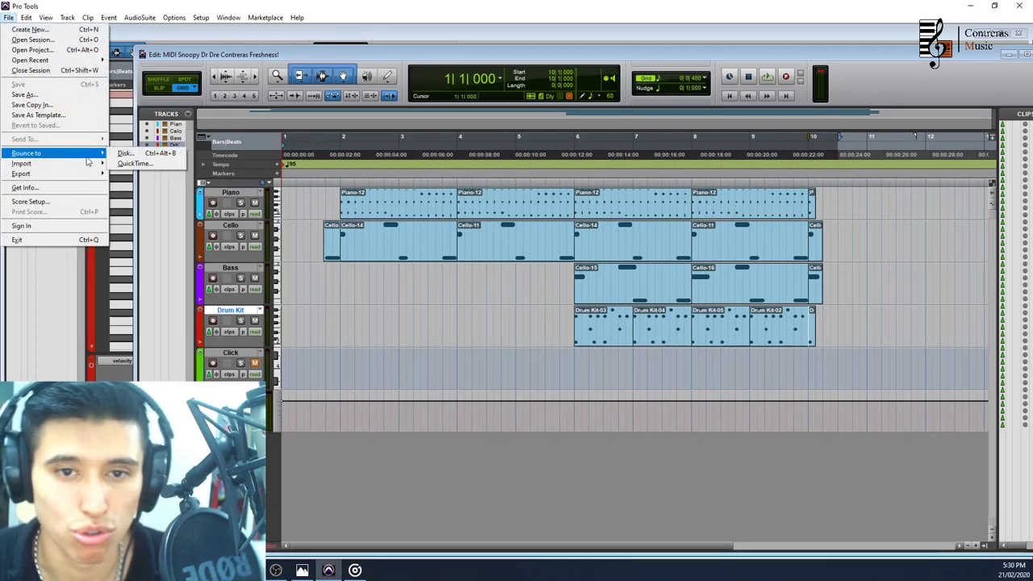
{"action": "left_click", "coordinate": [129, 152]}
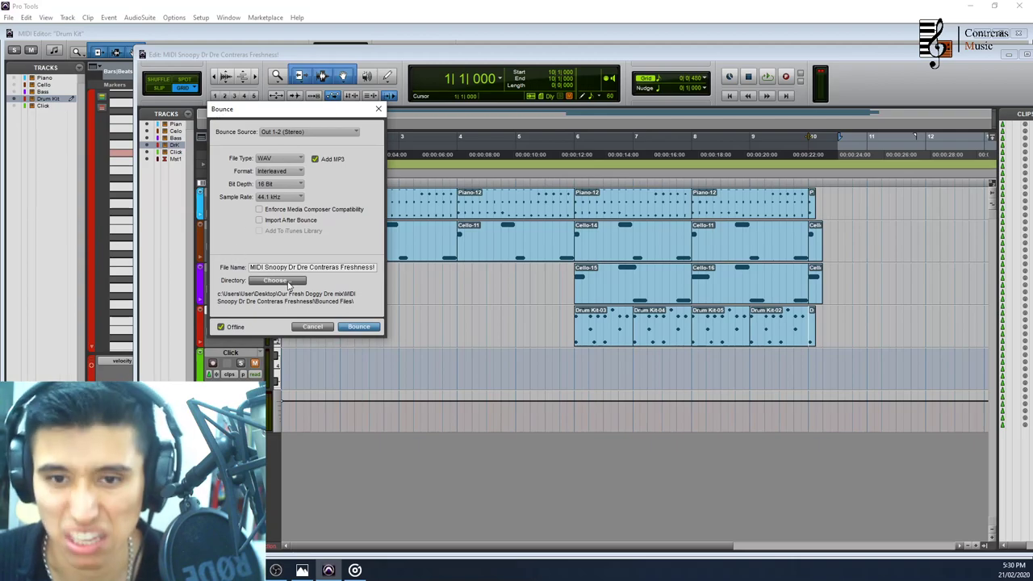
{"action": "left_click", "coordinate": [279, 285]}
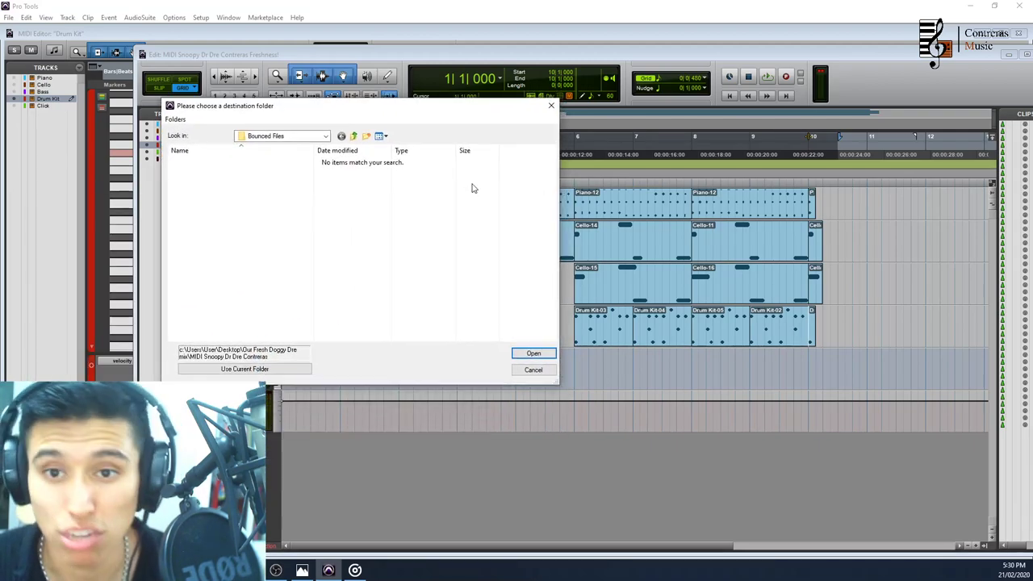
{"action": "left_click", "coordinate": [327, 138]}
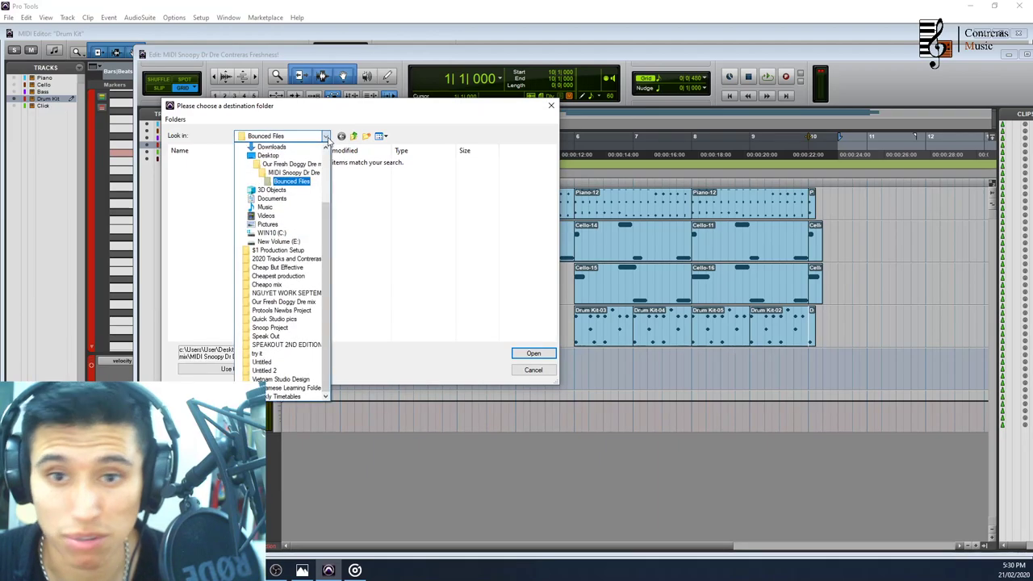
{"action": "left_click", "coordinate": [272, 157]}
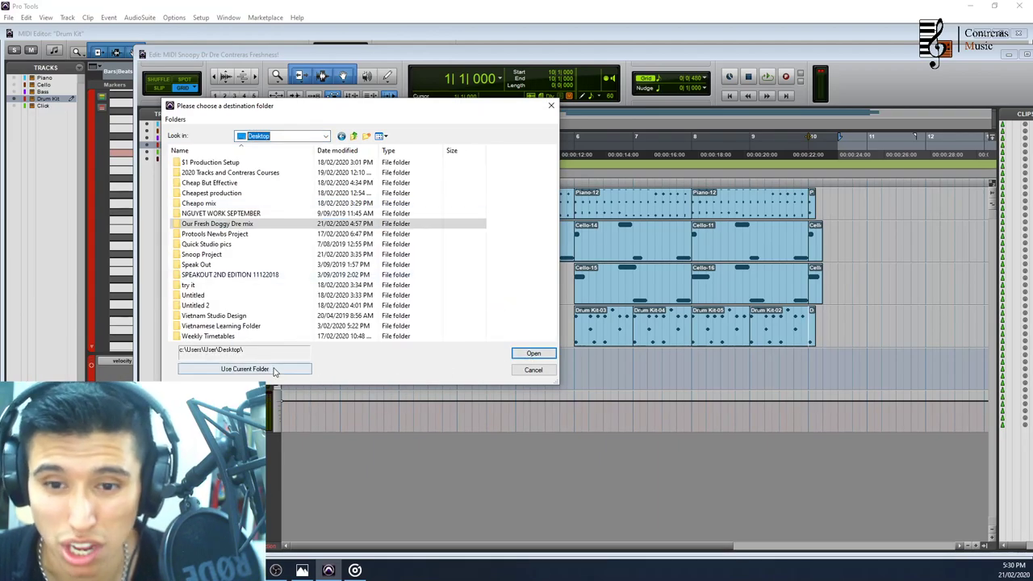
{"action": "left_click", "coordinate": [273, 368]}
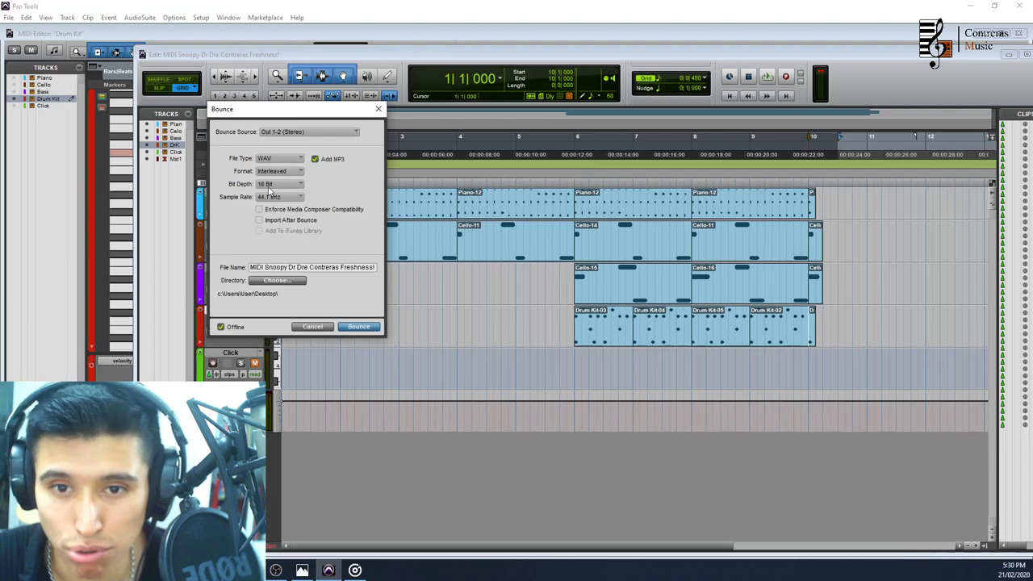
- Start the bounce and set the MP3 artist tag to "Me Myself and Snoopy plus Dre" and the genre to Euro House
{"action": "left_click", "coordinate": [361, 326]}
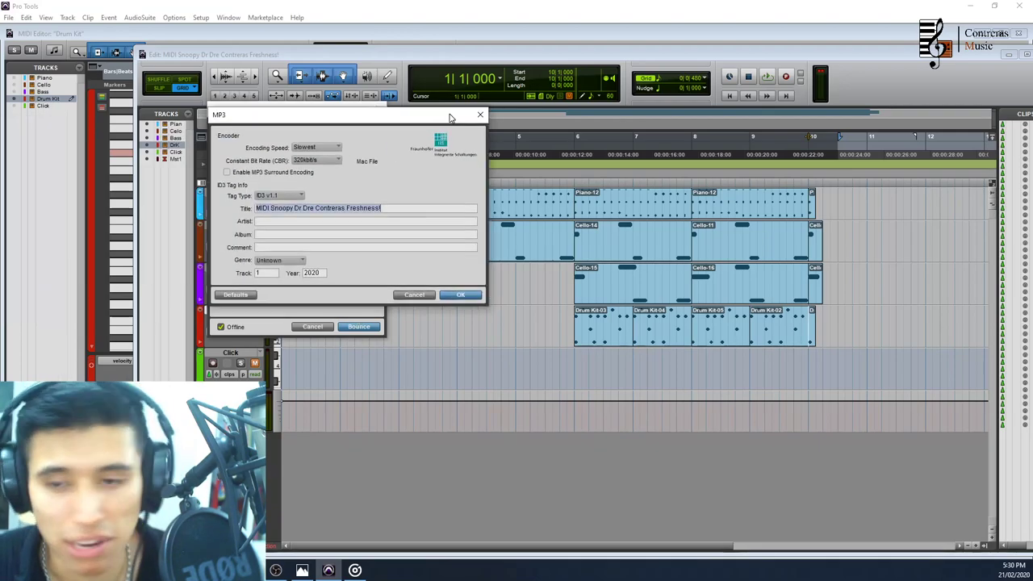
{"action": "type", "text": "Me "}
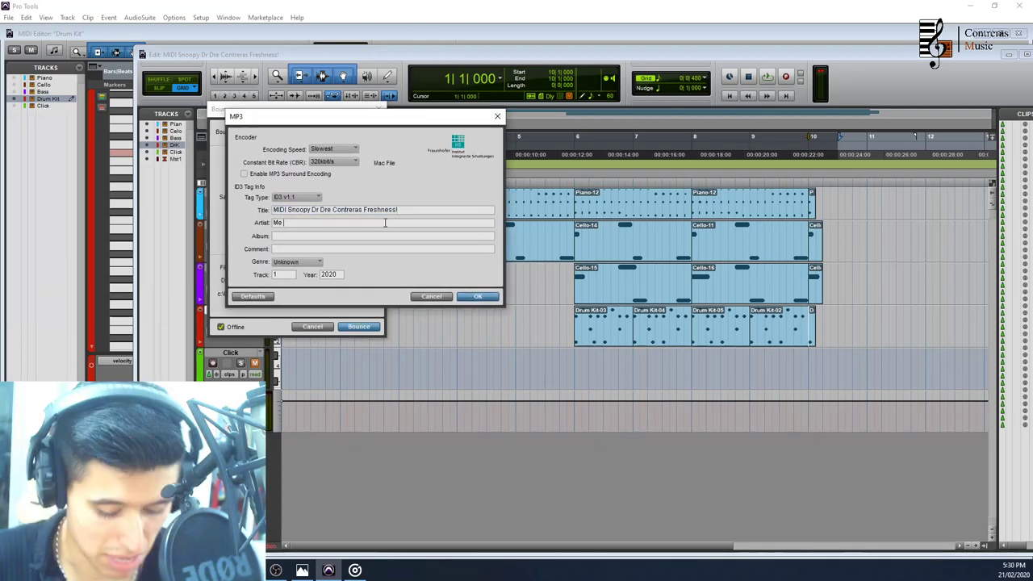
{"action": "type", "text": "Myself and Snoop"}
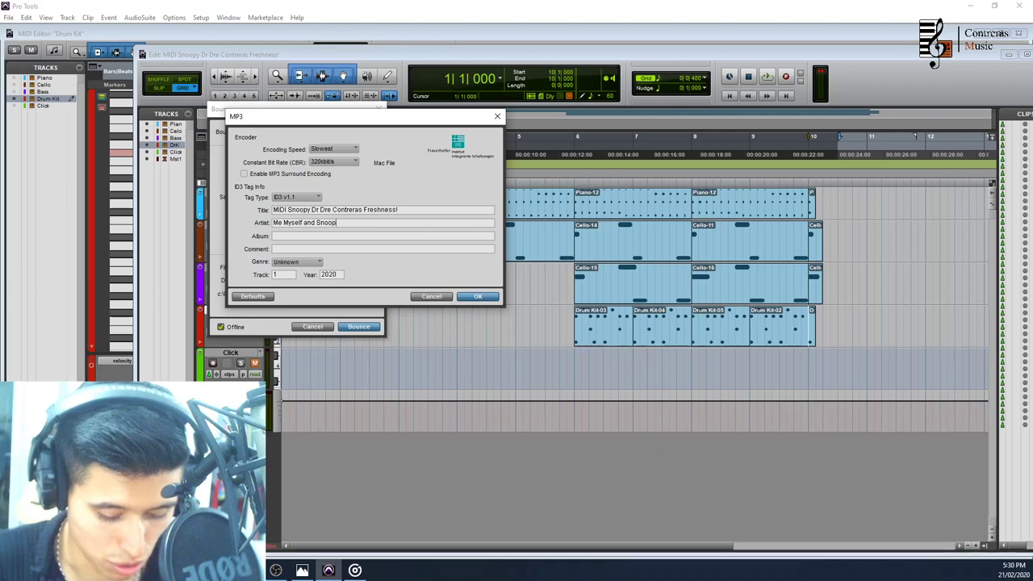
{"action": "type", "text": "y plus Dre"}
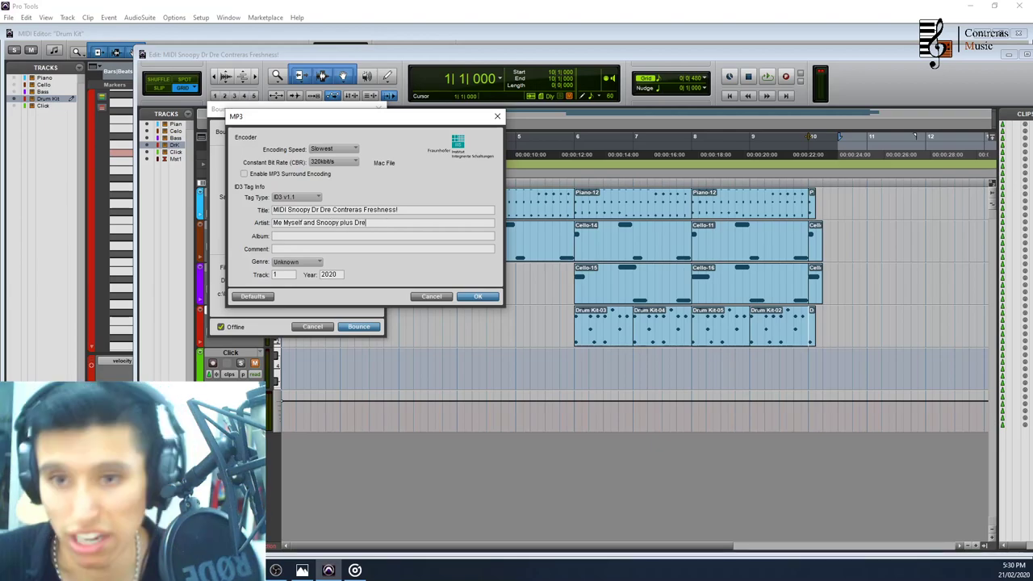
{"action": "left_click", "coordinate": [295, 263]}
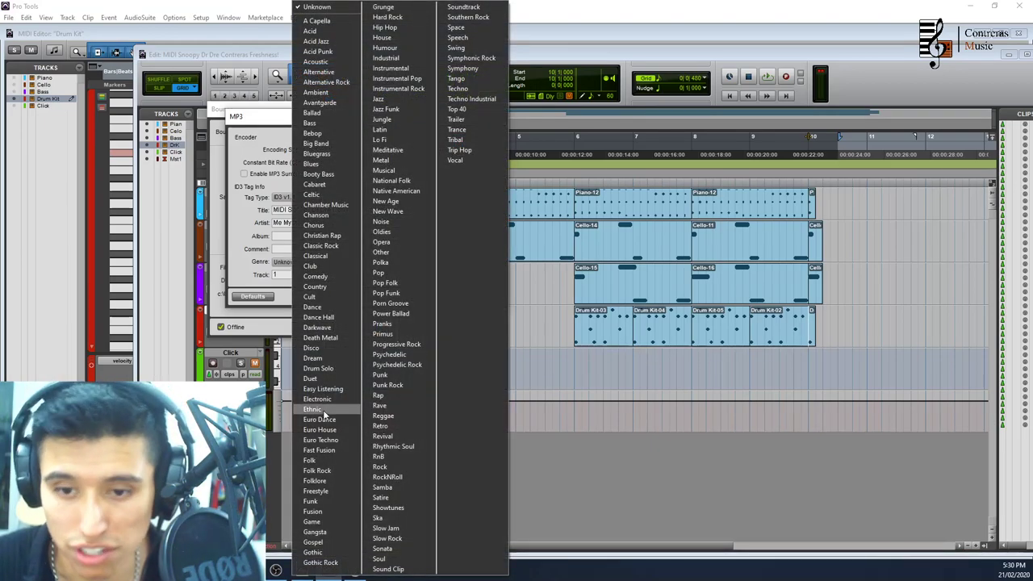
{"action": "left_click", "coordinate": [327, 432]}
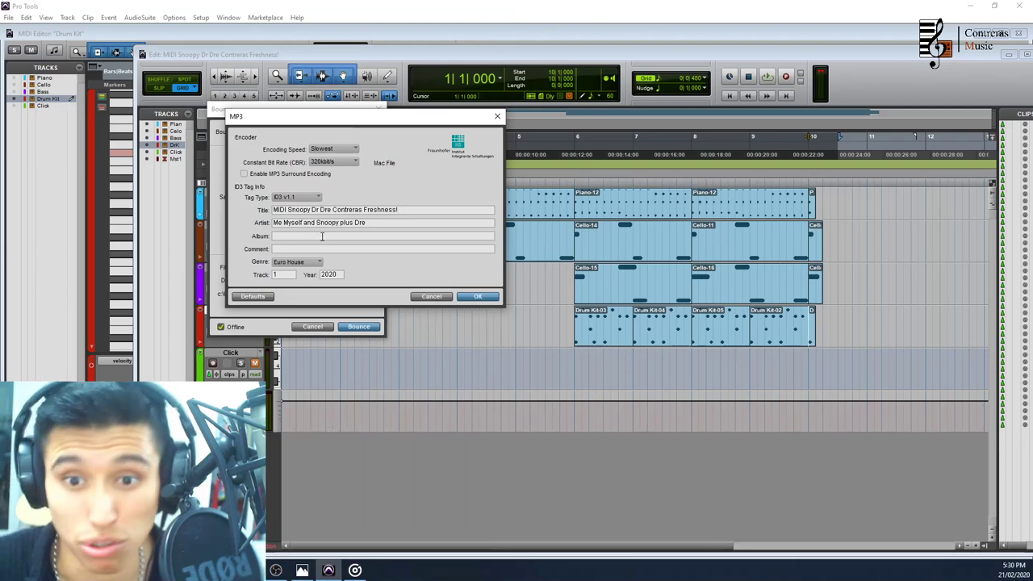
- Enter "KMy albumszzzszsz" as the MP3 album and "No Comment" as the comment, and confirm the tags to run the bounce
{"action": "type", "text": "KMy albumszzzszsz"}
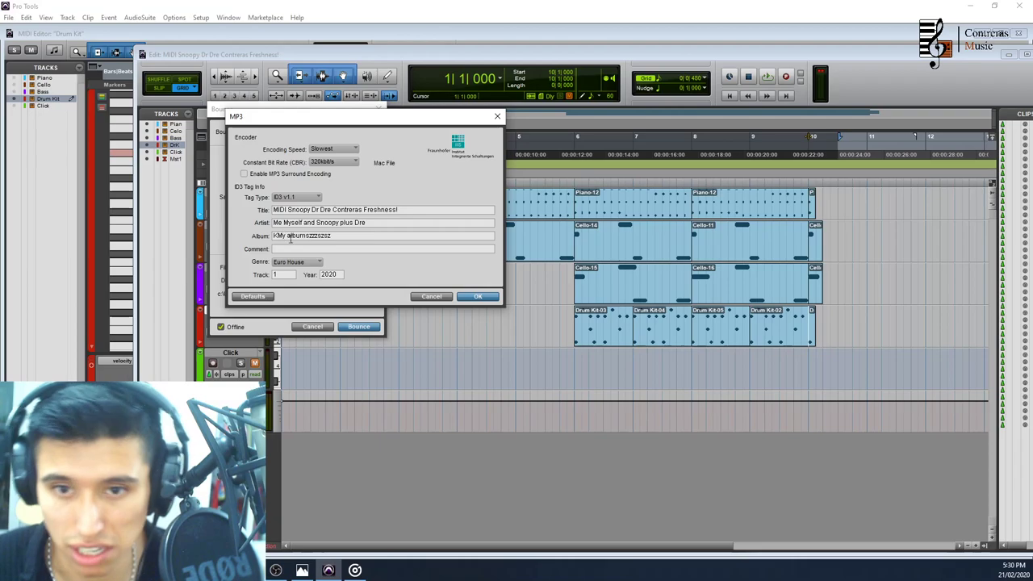
{"action": "left_click", "coordinate": [321, 248]}
{"action": "type", "text": "No Comment"}
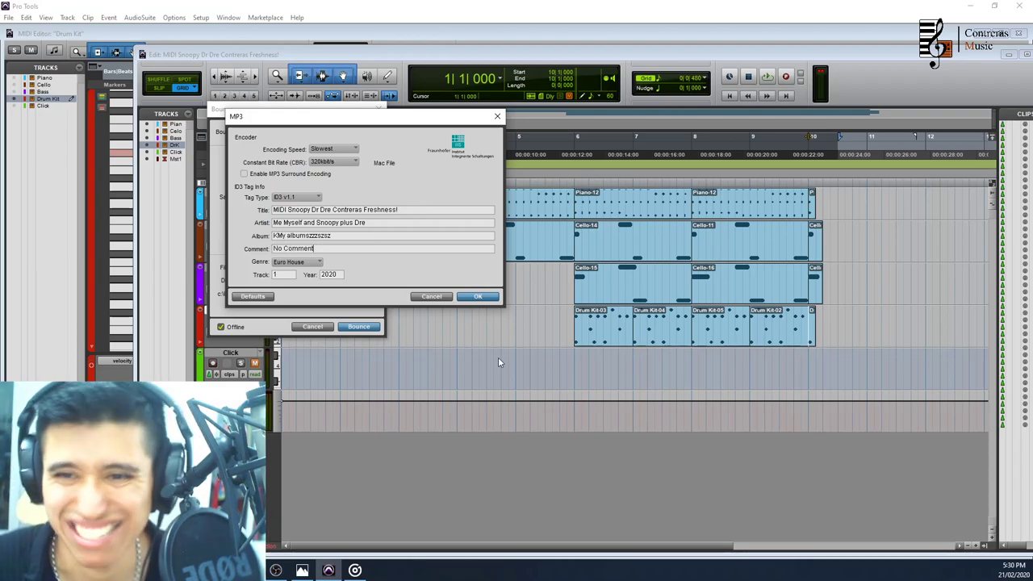
{"action": "left_click", "coordinate": [478, 296]}
- Minimize Pro Tools and look for the bounced audio file on the desktop
{"action": "left_click", "coordinate": [1026, 54]}
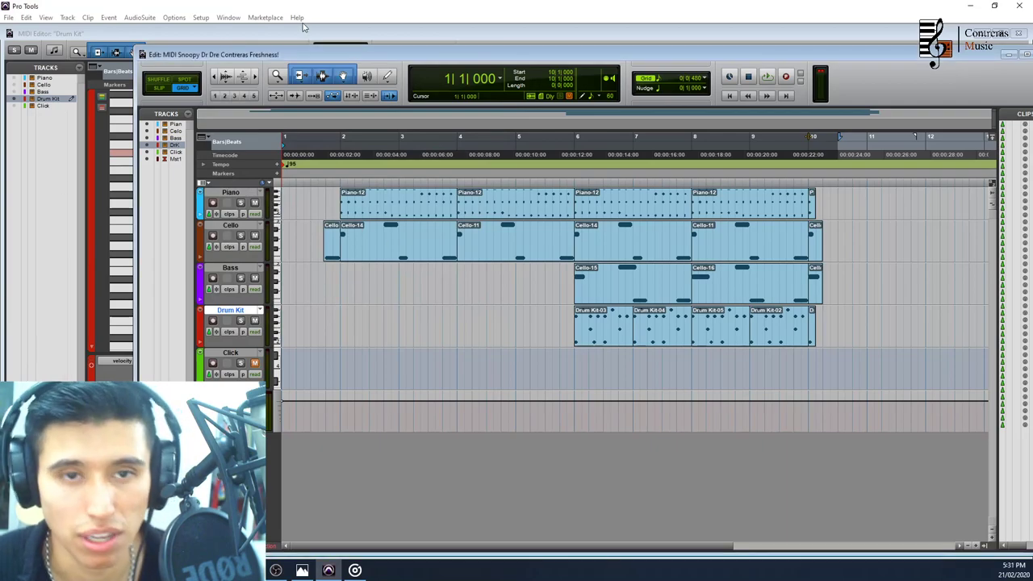
{"action": "left_click", "coordinate": [946, 11]}
{"action": "left_click", "coordinate": [945, 11]}
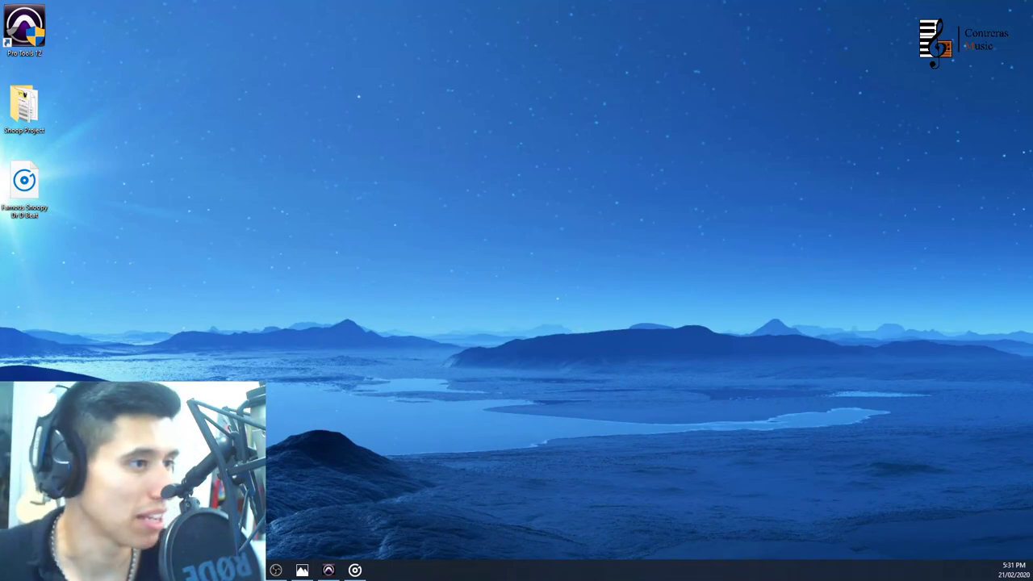
{"action": "left_click_drag", "start_coordinate": [86, 364], "coordinate": [88, 279]}
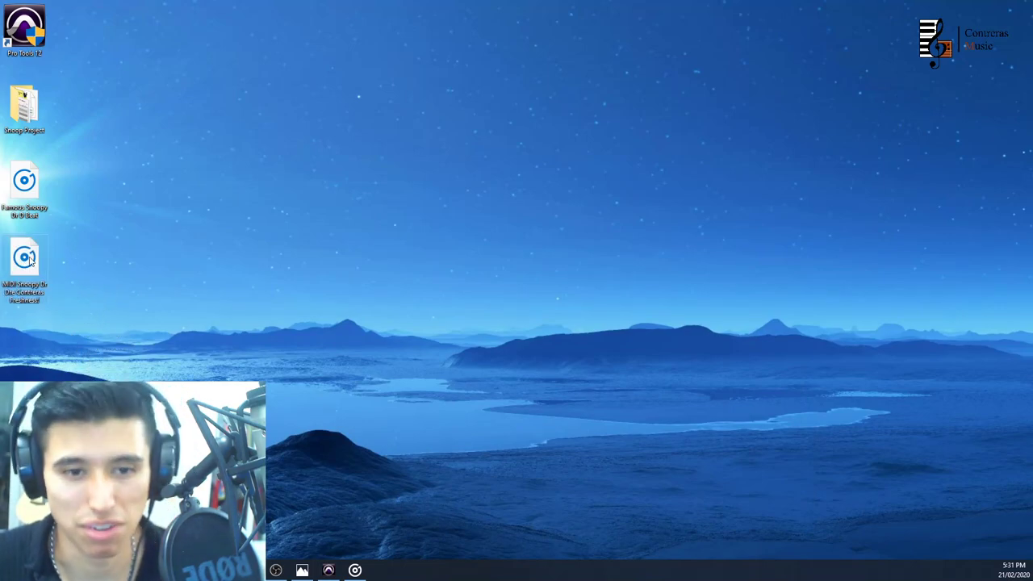
- Open Famous Snoopy Dr D Beat from the desktop in Groove Music, listen briefly, pause it and close the player
{"action": "left_click", "coordinate": [32, 190]}
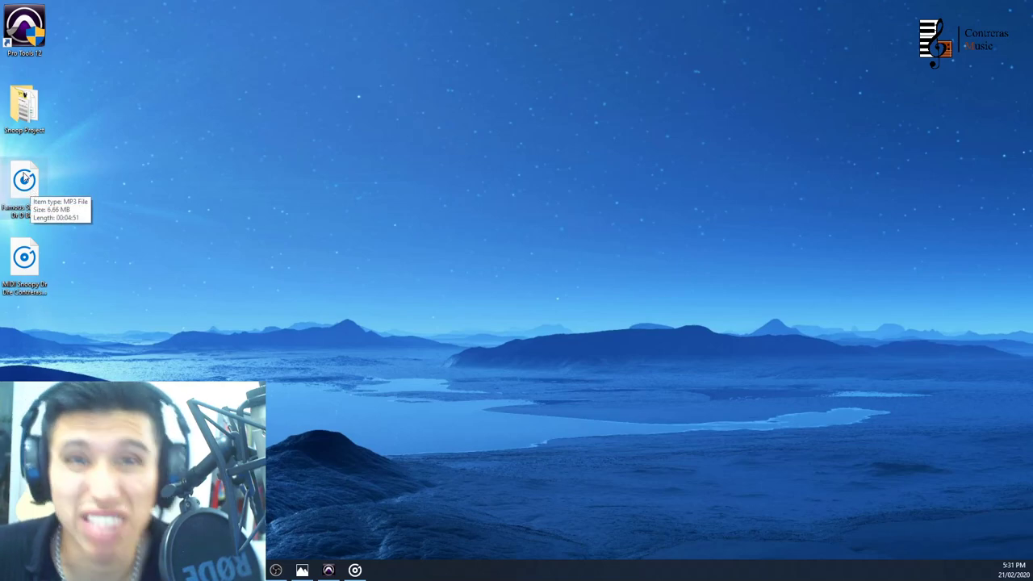
{"action": "double_click", "coordinate": [24, 179]}
{"action": "left_click", "coordinate": [482, 373]}
{"action": "left_click", "coordinate": [482, 375]}
{"action": "left_click", "coordinate": [483, 372]}
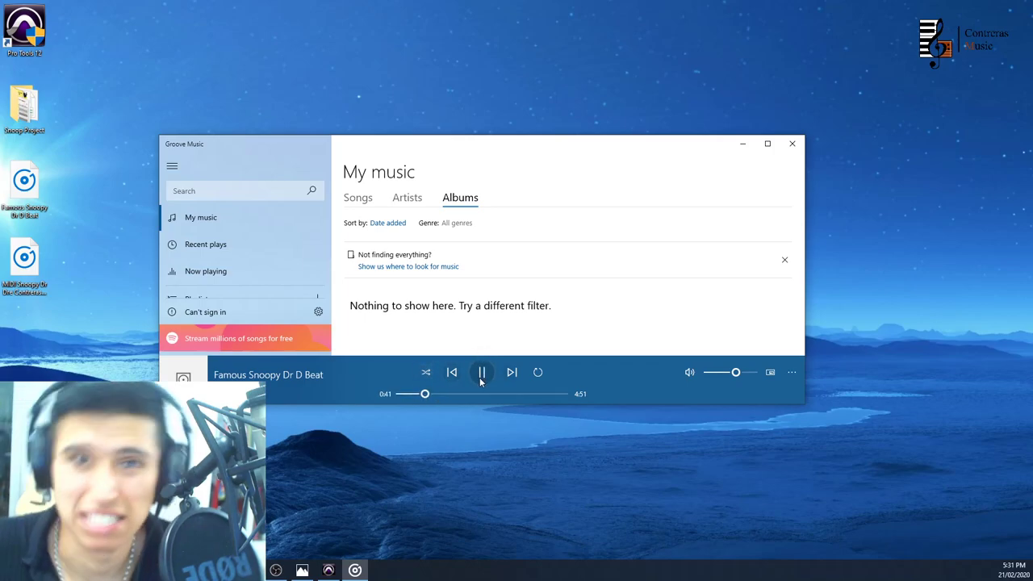
{"action": "left_click", "coordinate": [482, 376]}
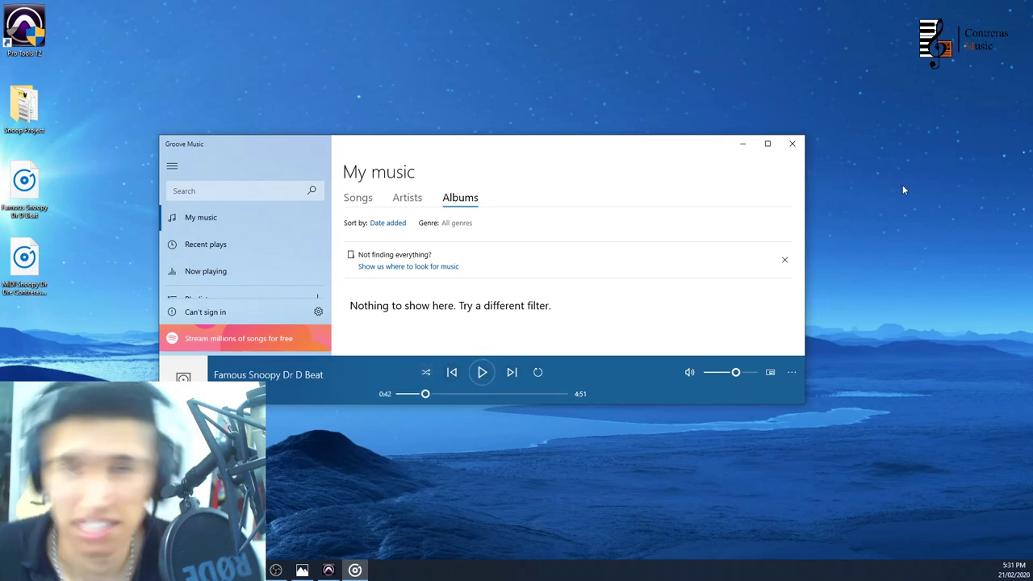
{"action": "left_click", "coordinate": [792, 143]}
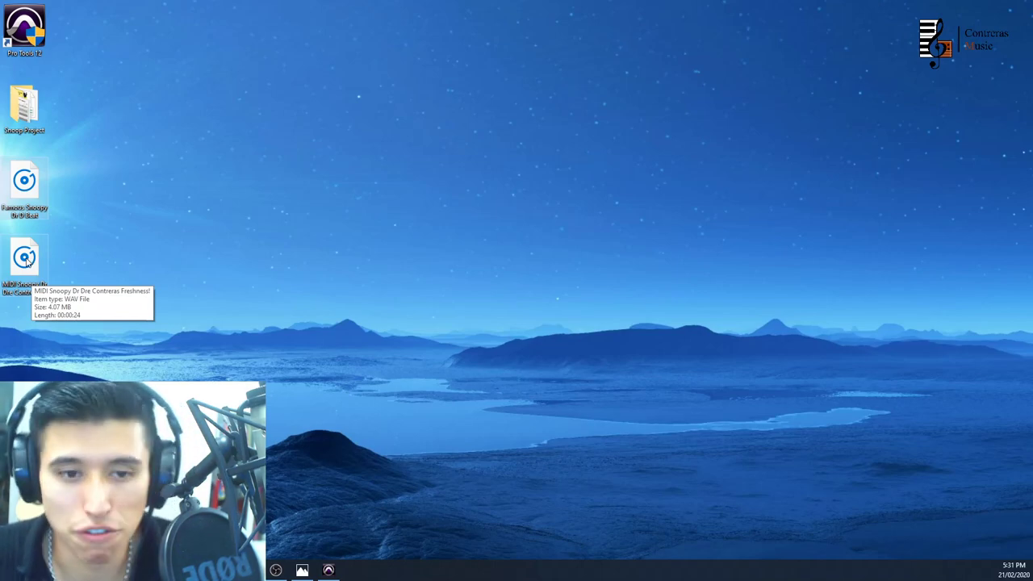
- Play the bounced MIDI beat file from the desktop through to its end, adjusting the player volume, and close Groove Music
{"action": "double_click", "coordinate": [25, 258]}
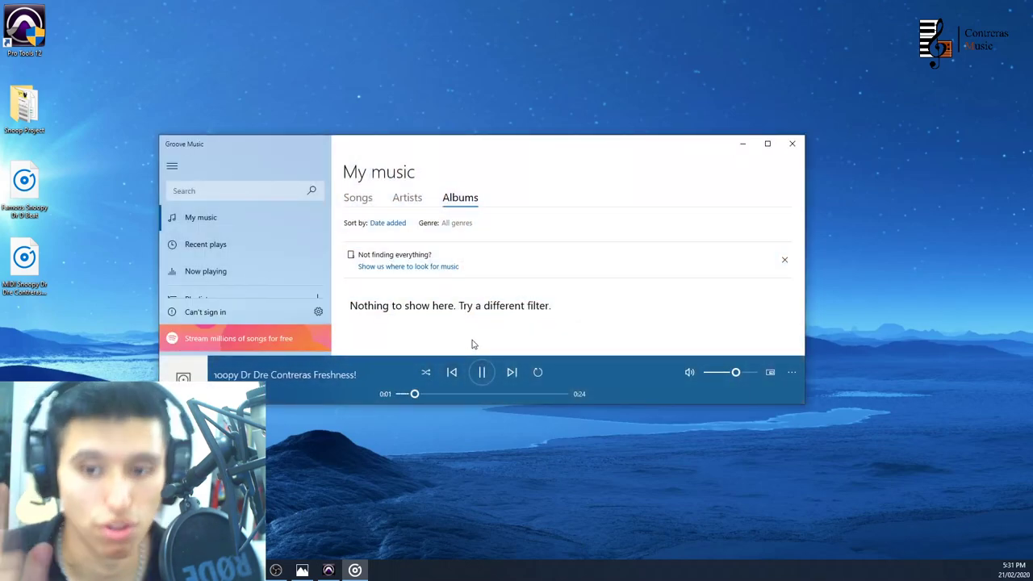
{"action": "left_click_drag", "start_coordinate": [736, 372], "coordinate": [740, 378]}
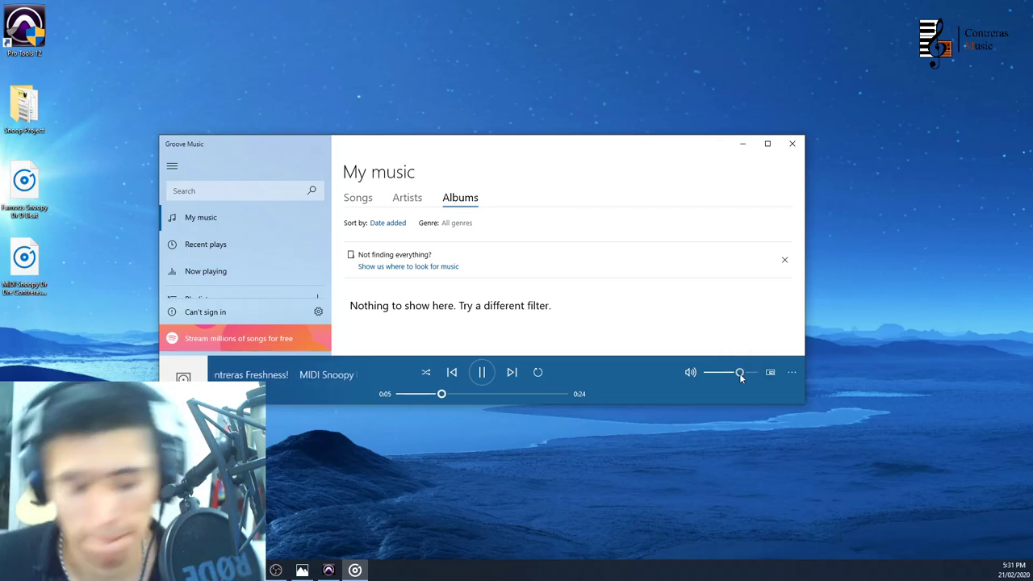
{"action": "mouse_move", "coordinate": [739, 374]}
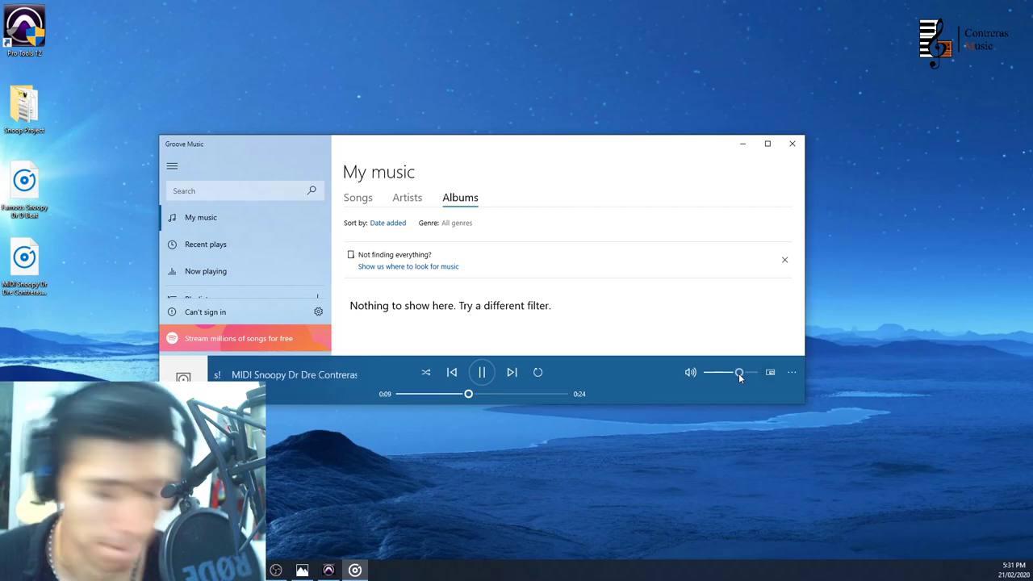
{"action": "left_click_drag", "start_coordinate": [739, 376], "coordinate": [736, 379]}
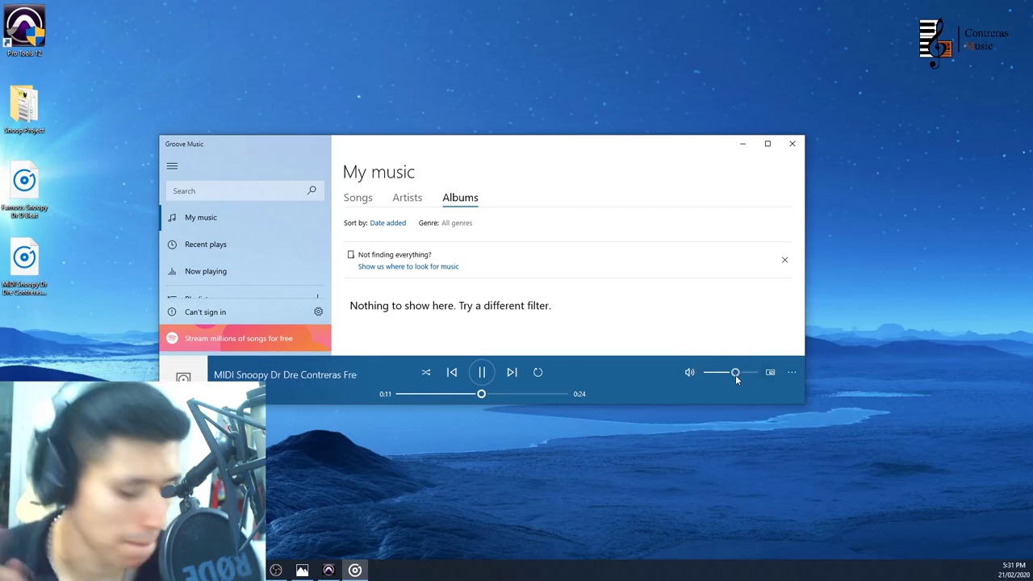
{"action": "mouse_move", "coordinate": [736, 379]}
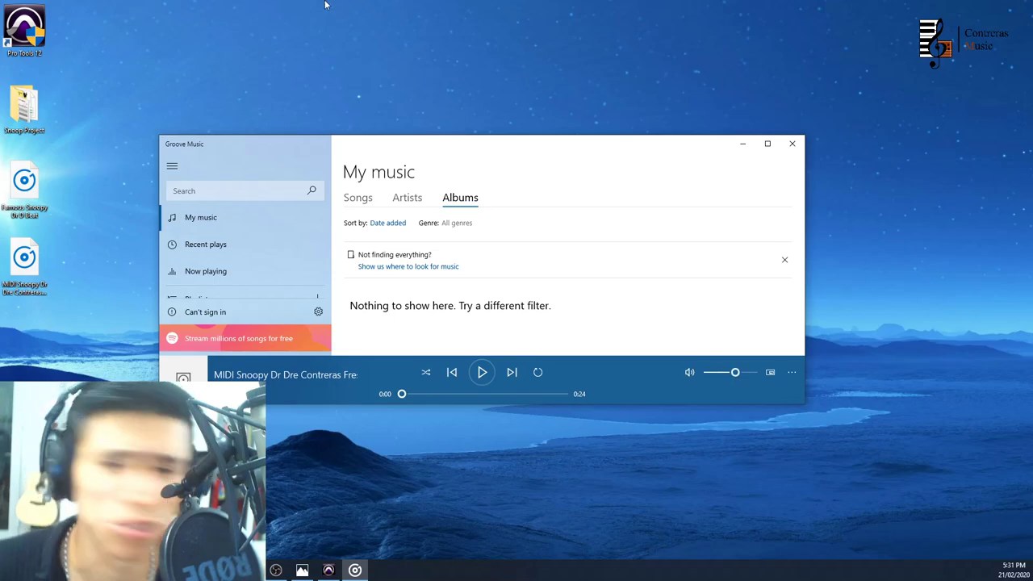
{"action": "left_click", "coordinate": [792, 142]}
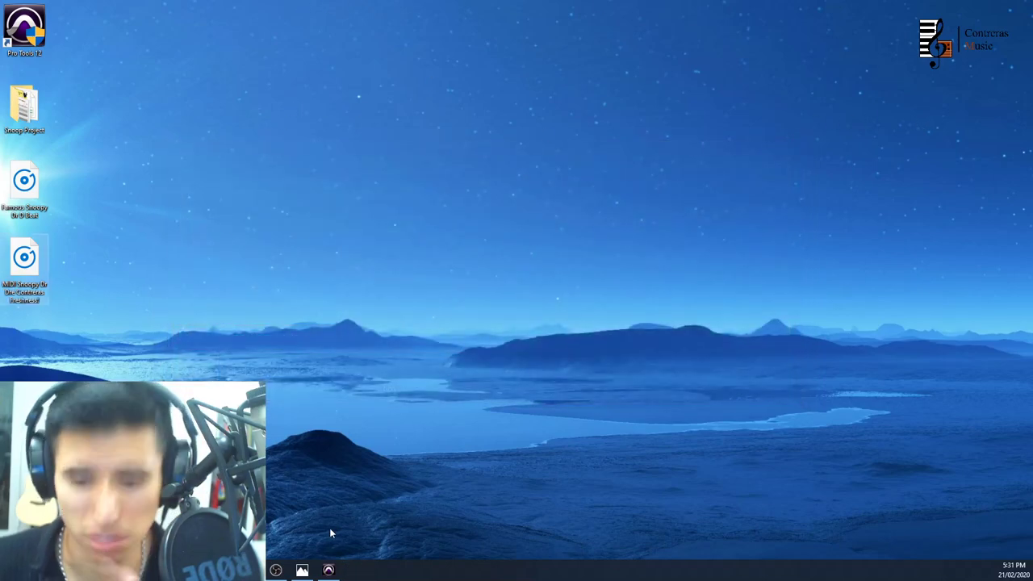
- Switch back to Pro Tools, view the Mix window and return to the Edit window
{"action": "left_click", "coordinate": [329, 569]}
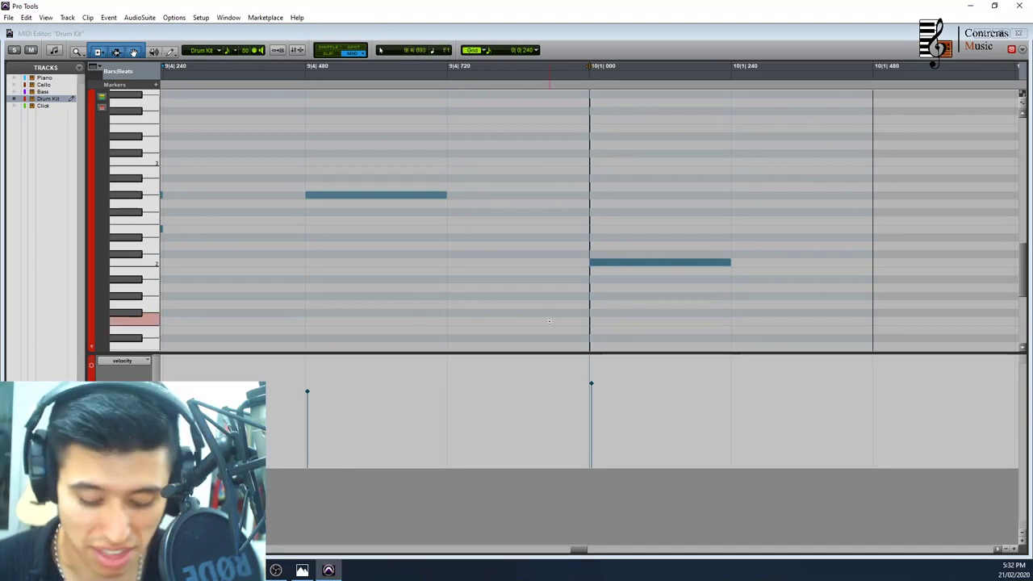
{"action": "key", "text": "ctrl+equal"}
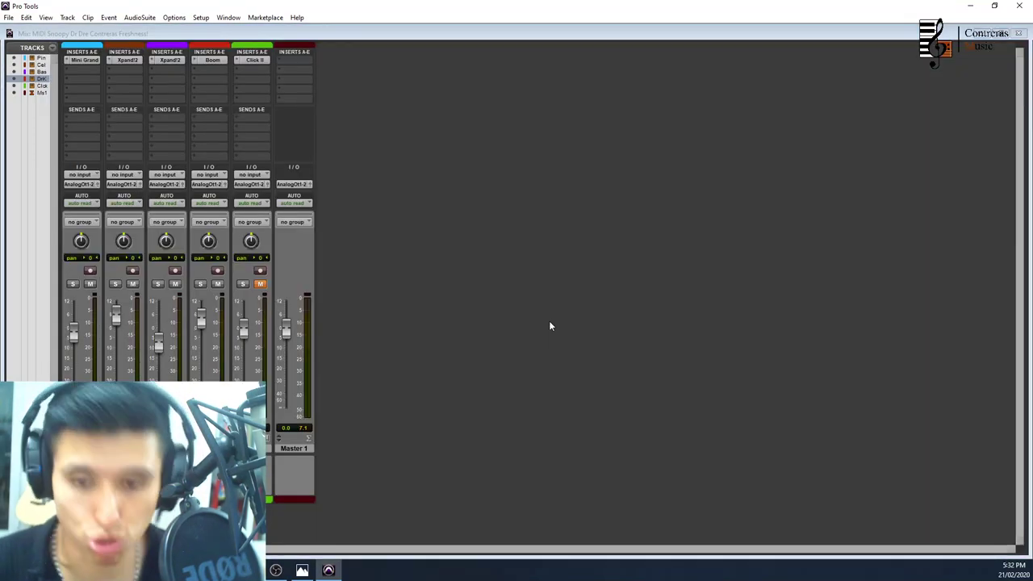
{"action": "key", "text": "ctrl+equal"}
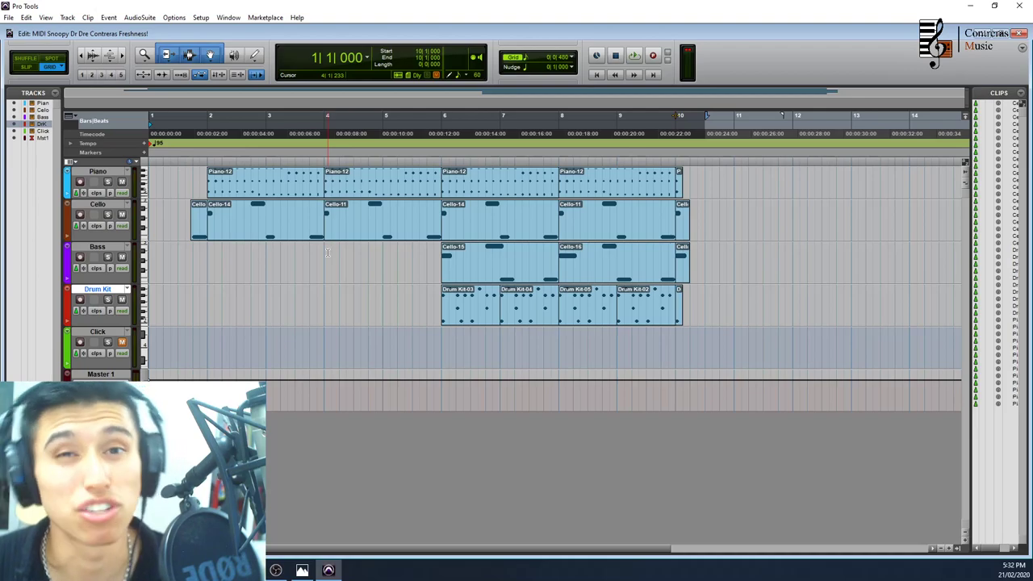
{"action": "left_click", "coordinate": [178, 154]}
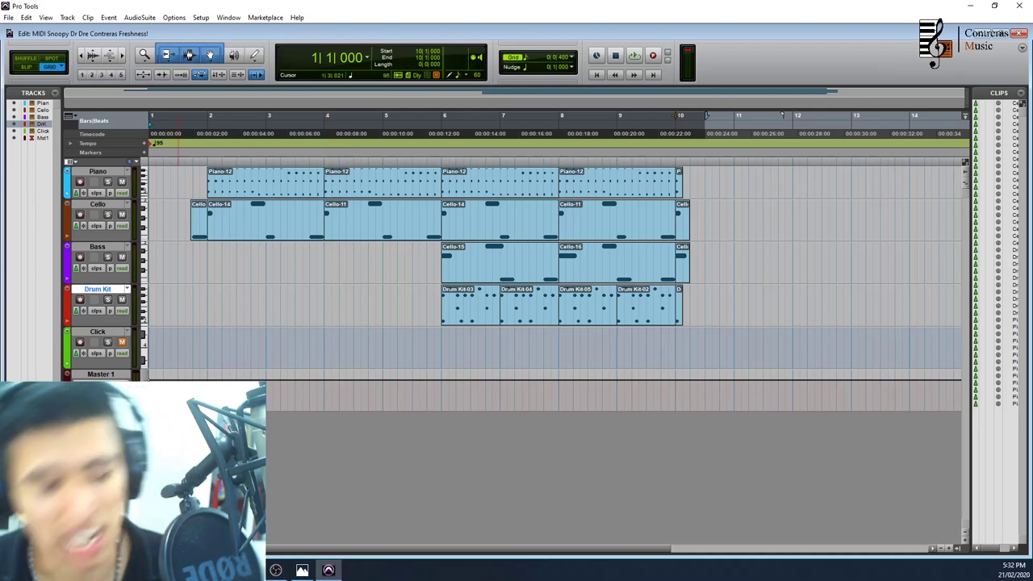
{"action": "left_click", "coordinate": [278, 570]}
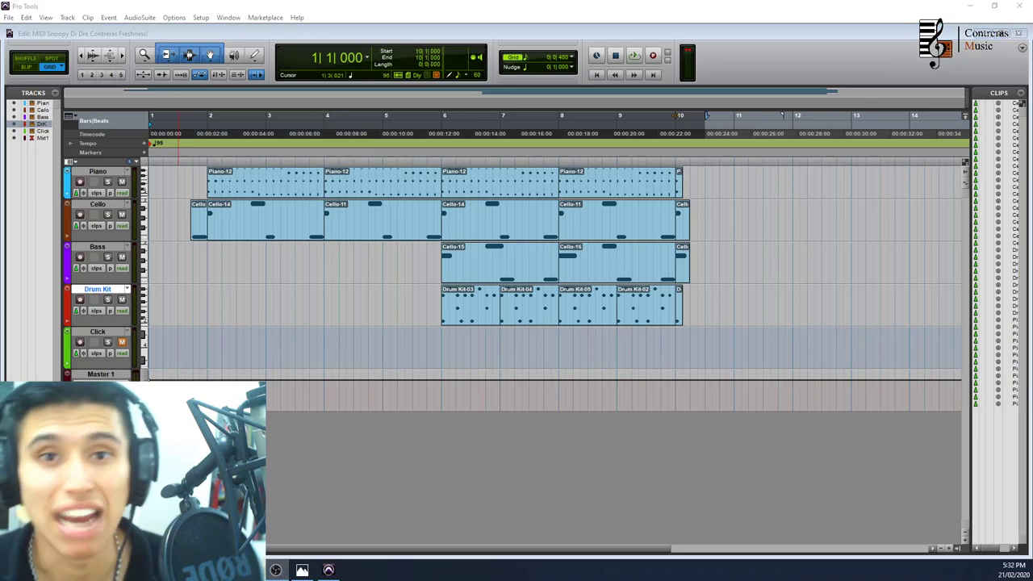